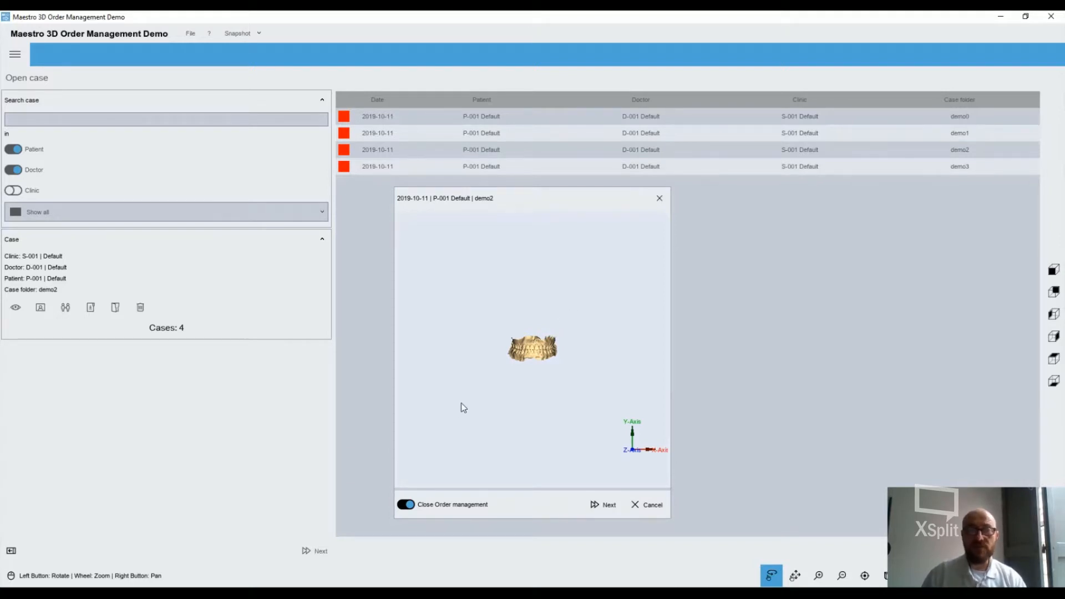
Preview the scanned jaws of the demo2 case and open the case in Maestro 3D Dental Studio
scroll(553, 381, "down", 2)
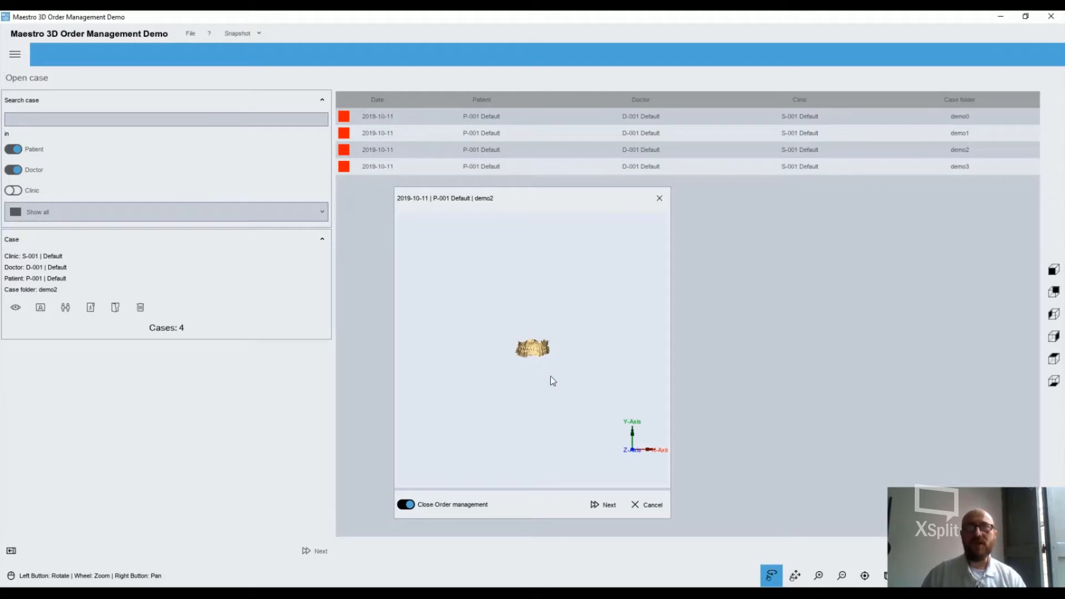
scroll(550, 378, "up", 3)
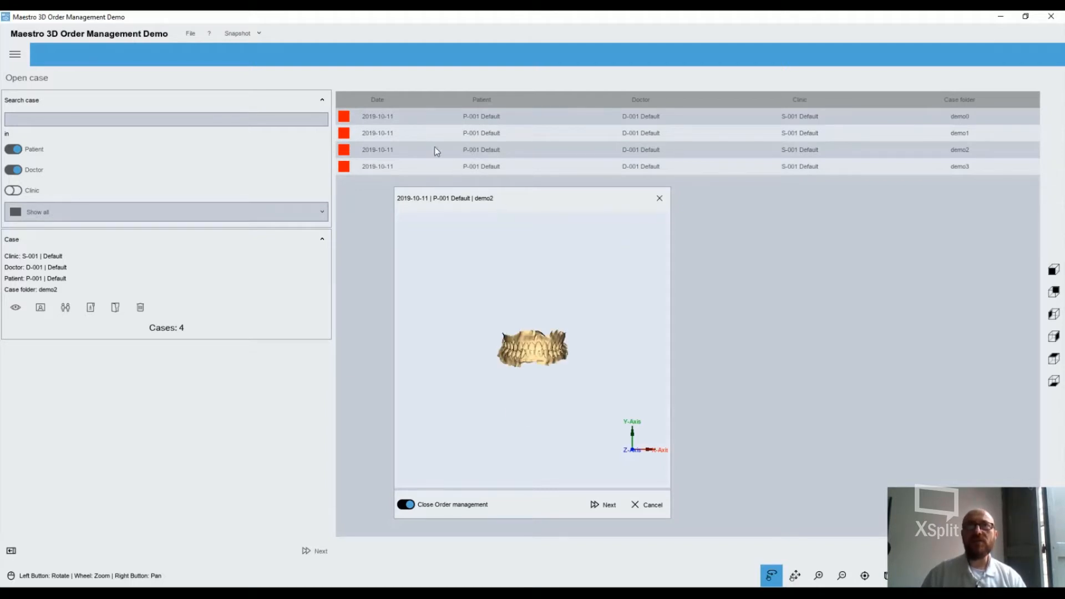
scroll(562, 341, "down", 2)
scroll(555, 348, "up", 4)
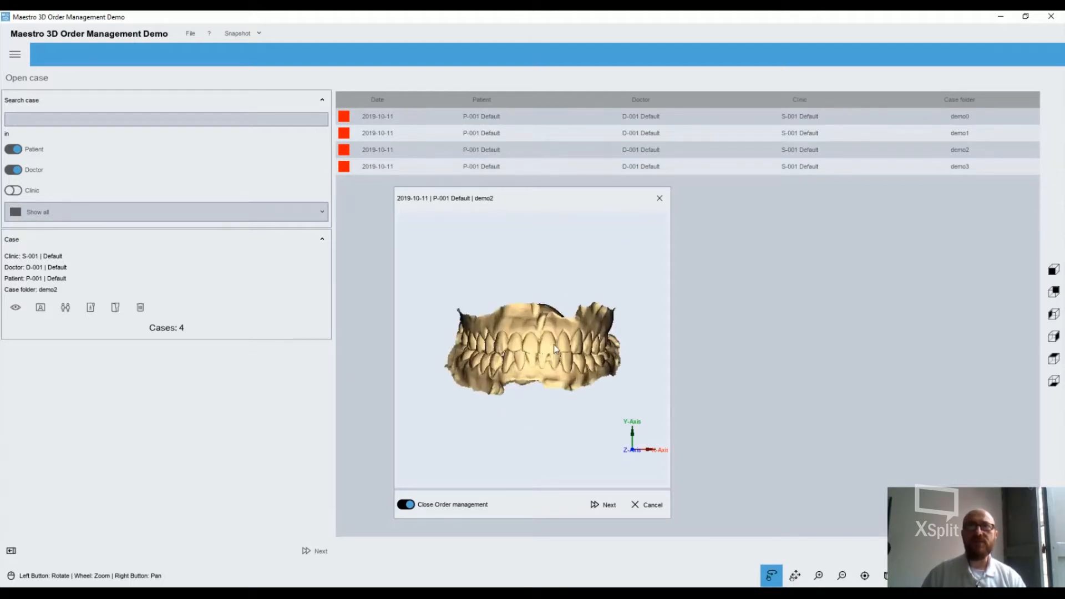
left_click_drag(539, 352, 525, 370)
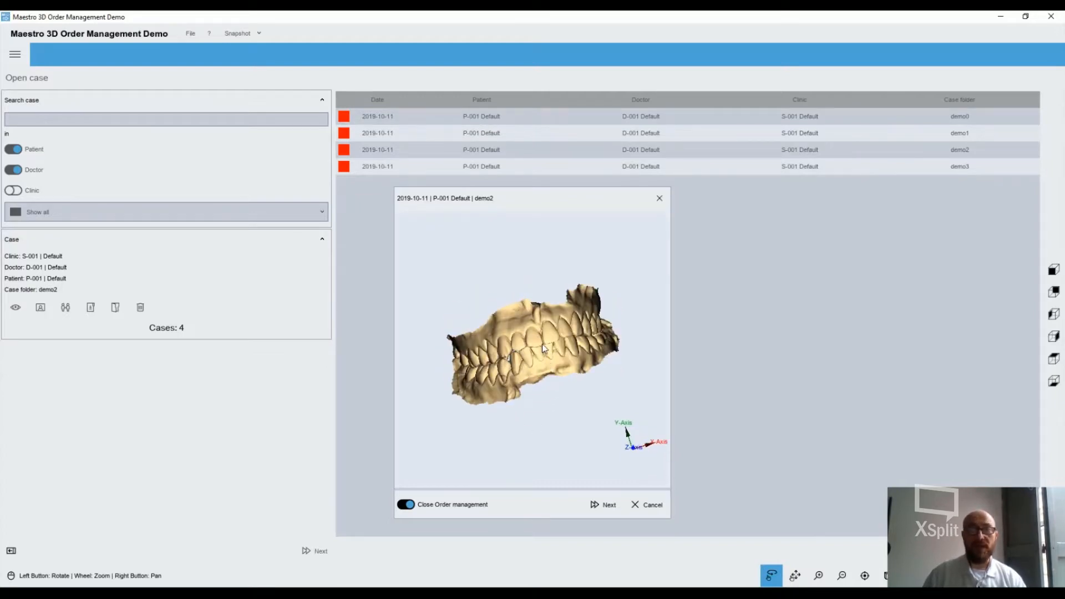
left_click(604, 506)
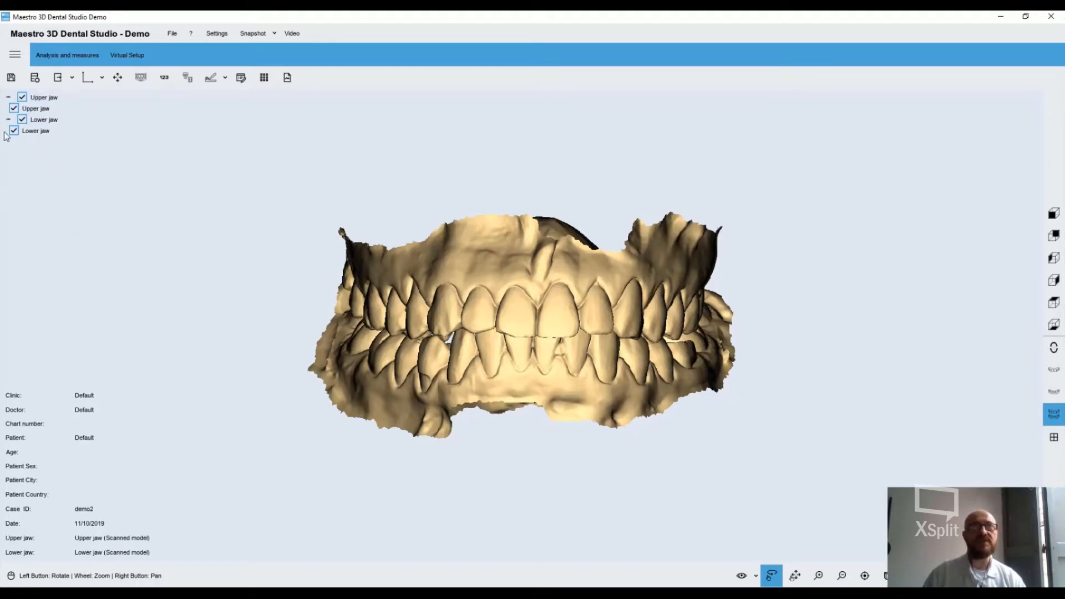
Toggle the lower jaw's visibility and inspect both jaws from the rear, side, top and bottom
left_click(22, 120)
left_click(22, 120)
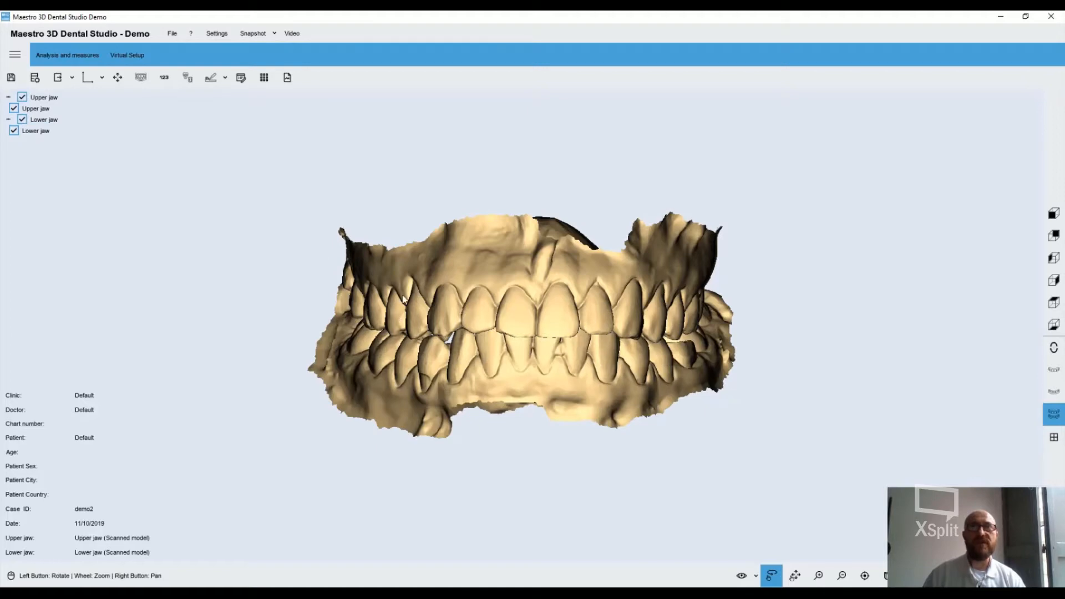
left_click(1053, 236)
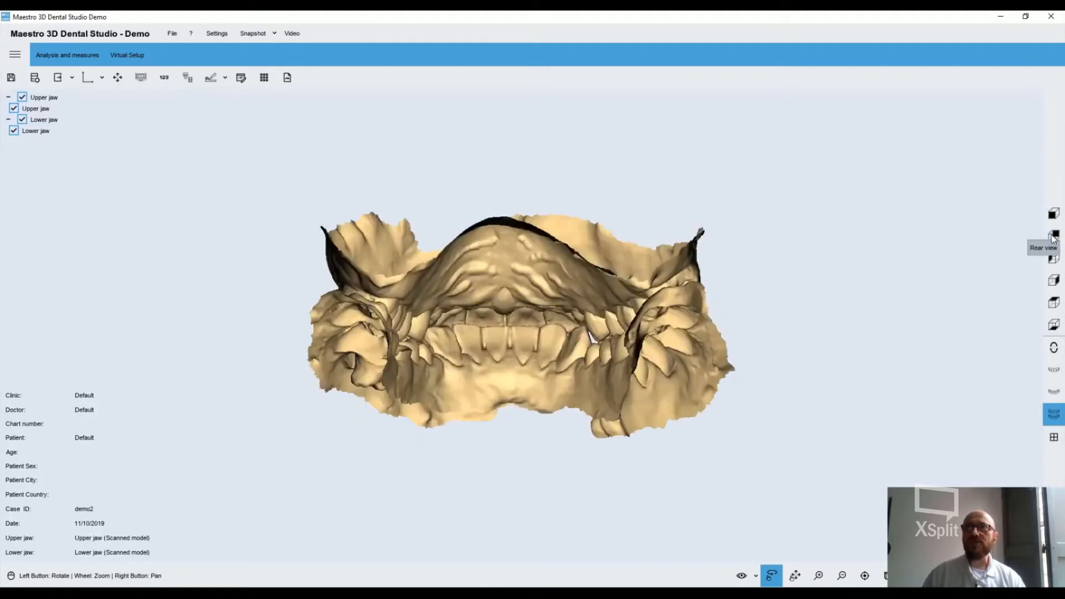
left_click(1057, 280)
left_click(1059, 280)
left_click(1057, 305)
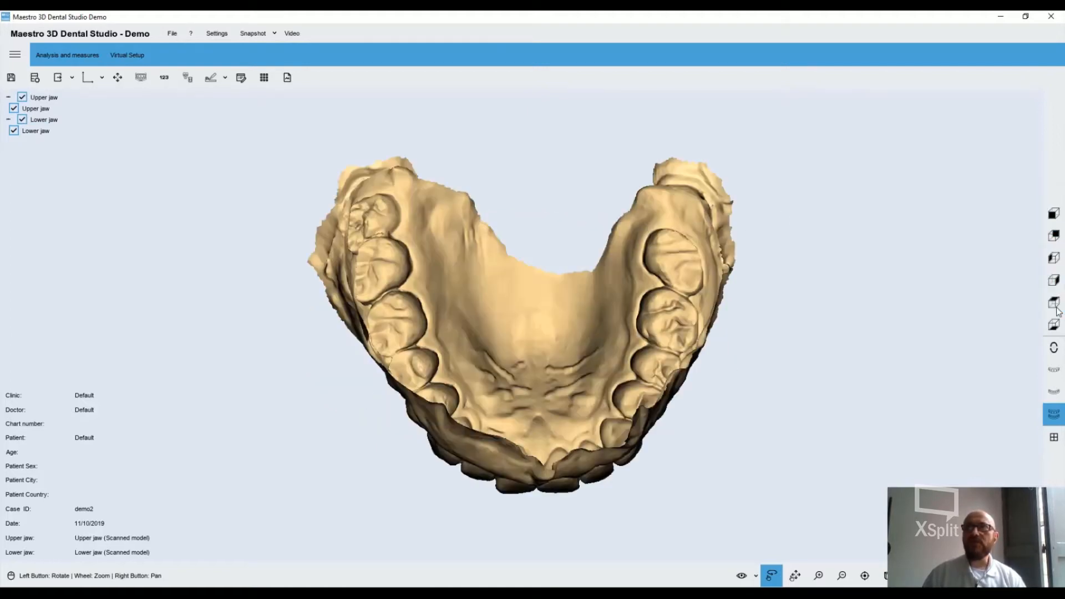
left_click(1056, 326)
Examine the lower and upper jaws separately, and display both jaws together again
left_click(1054, 392)
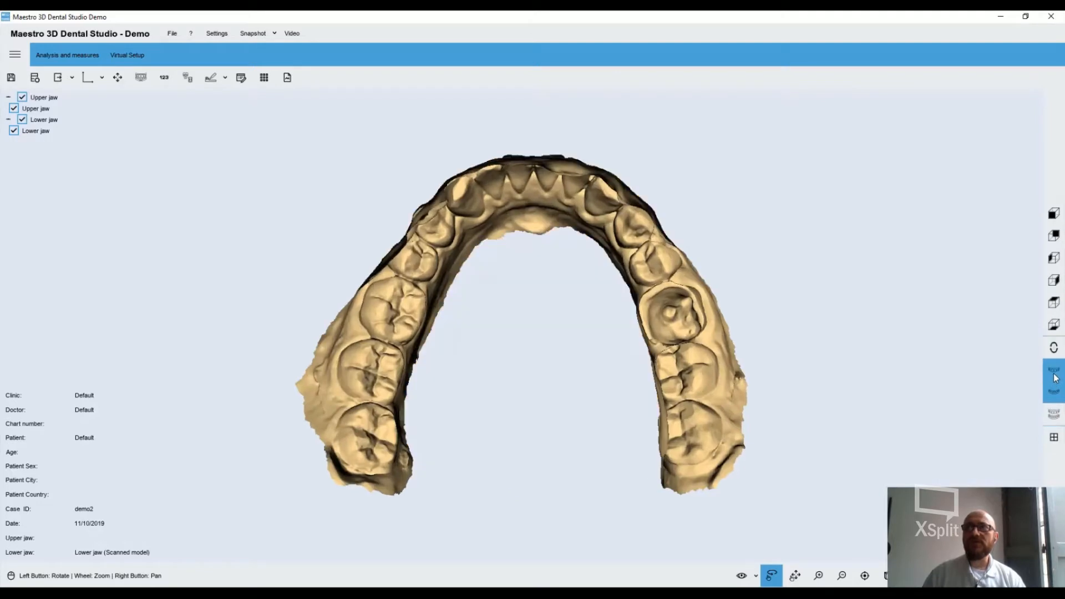
left_click(1055, 376)
left_click(1053, 392)
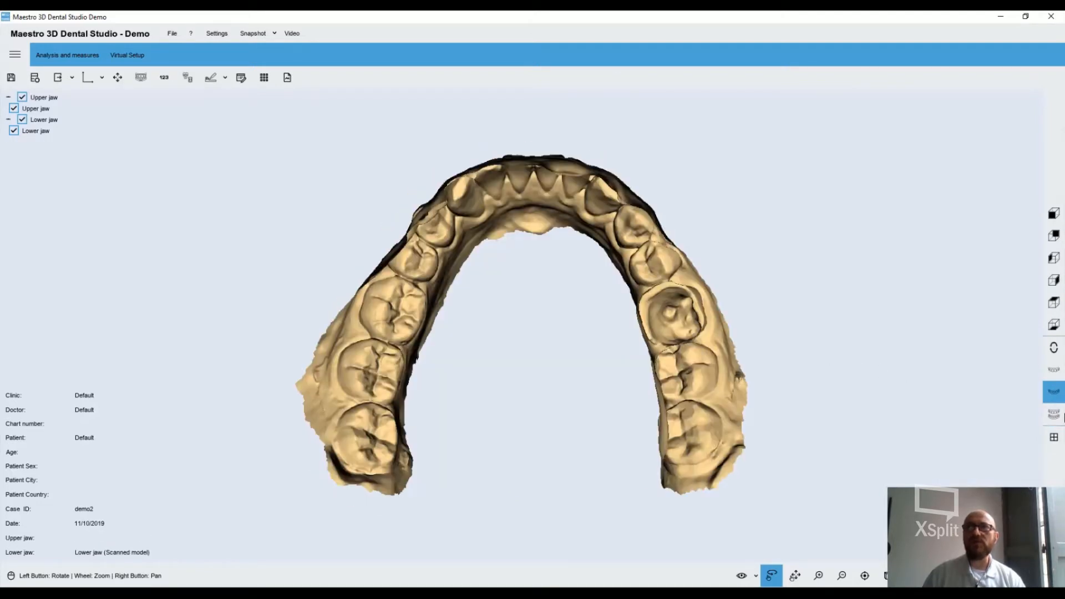
left_click(1054, 414)
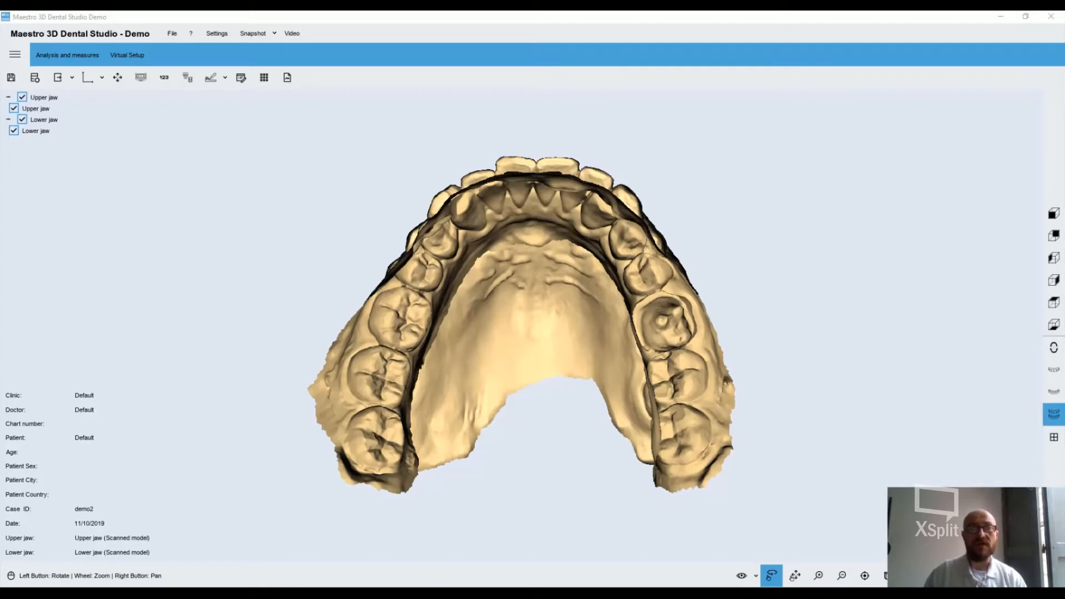
Start the local origo change with initial positioning and turn the lower jaw to match the help illustration
left_click(105, 77)
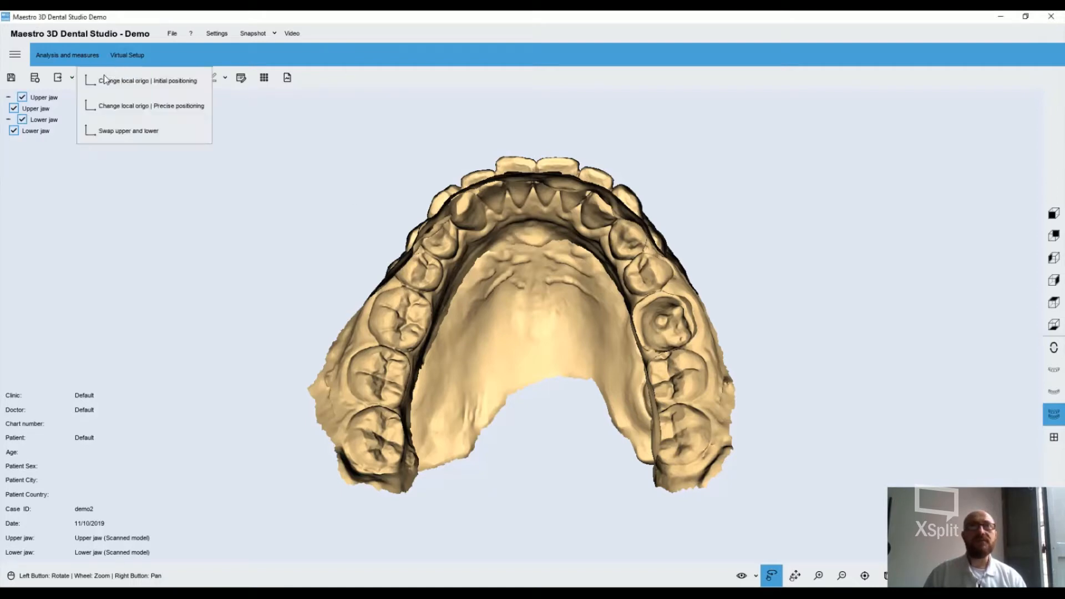
left_click(142, 83)
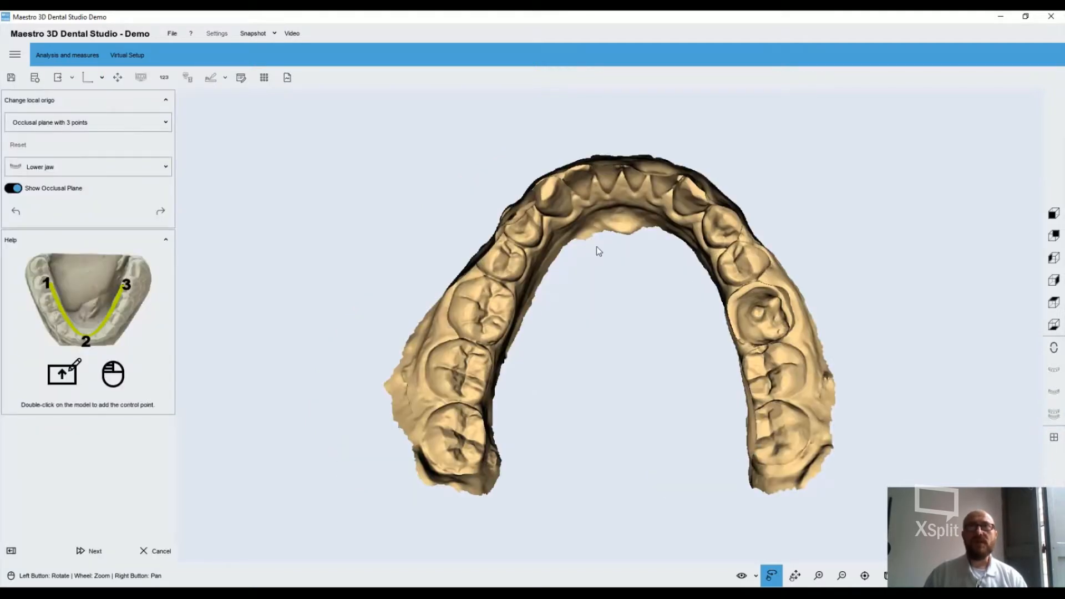
left_click_drag(597, 247, 583, 424)
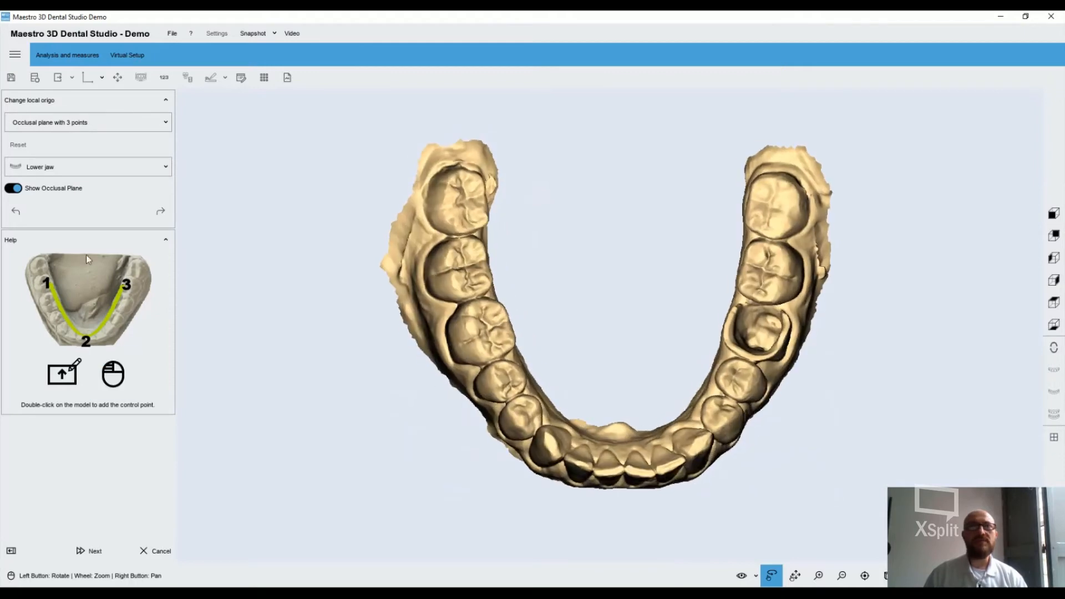
Try the occlusal plane with more points method and switch back to the one with 3 points
left_click(68, 129)
left_click(84, 145)
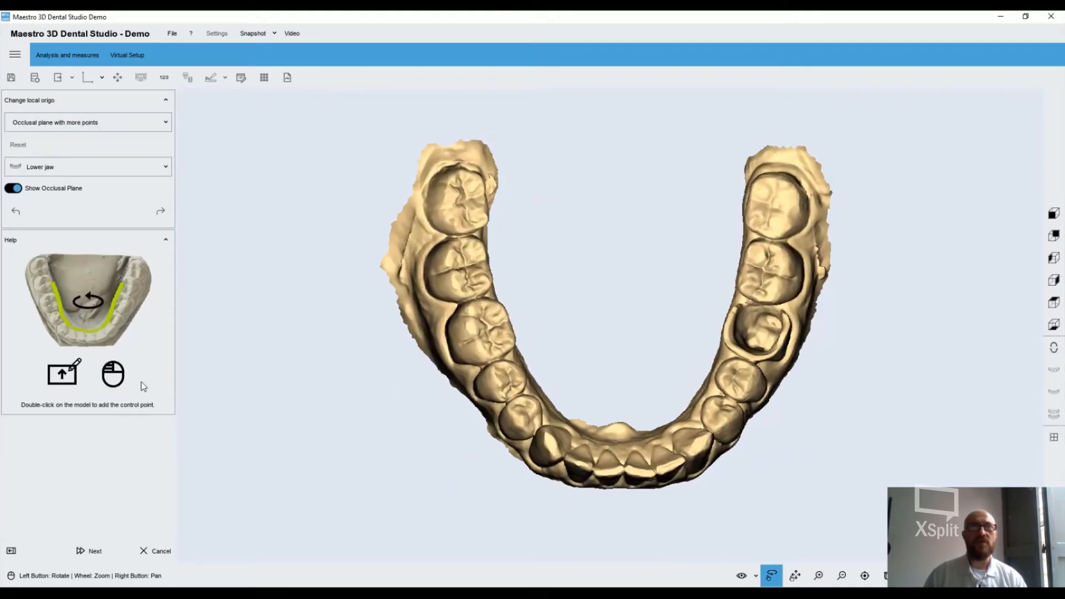
left_click(110, 123)
left_click(94, 126)
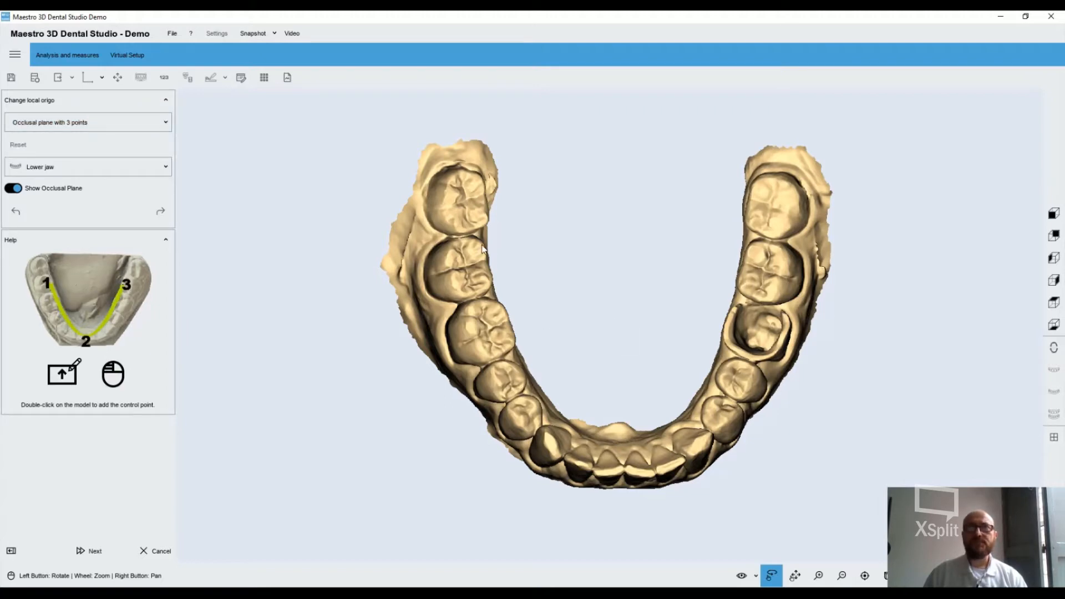
Define the occlusal plane with three control points: one molar on each side and the midpoint between the lower central incisors
double_click(480, 246)
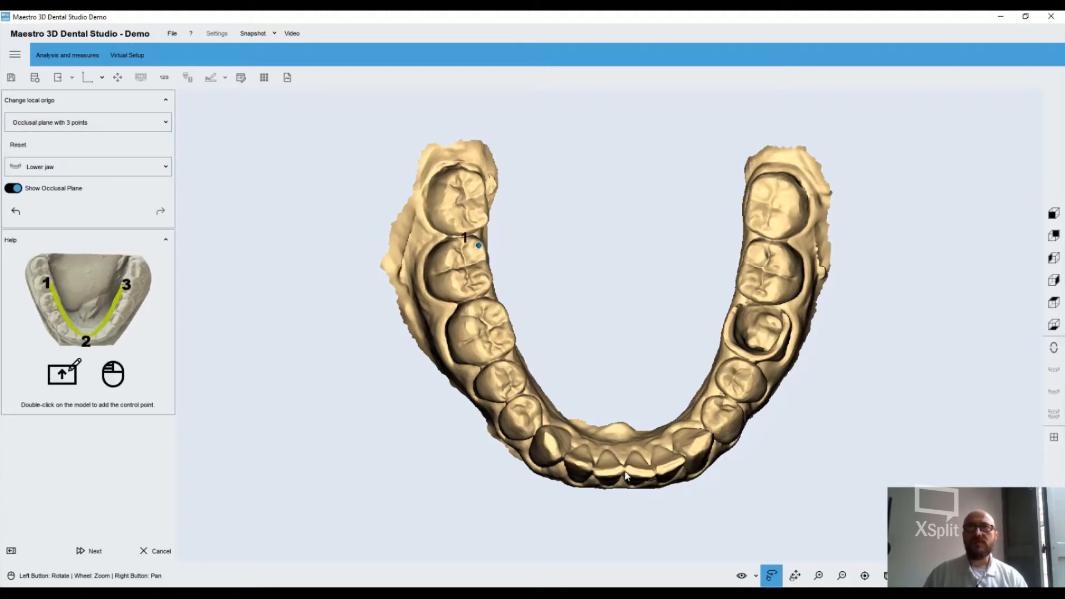
double_click(624, 469)
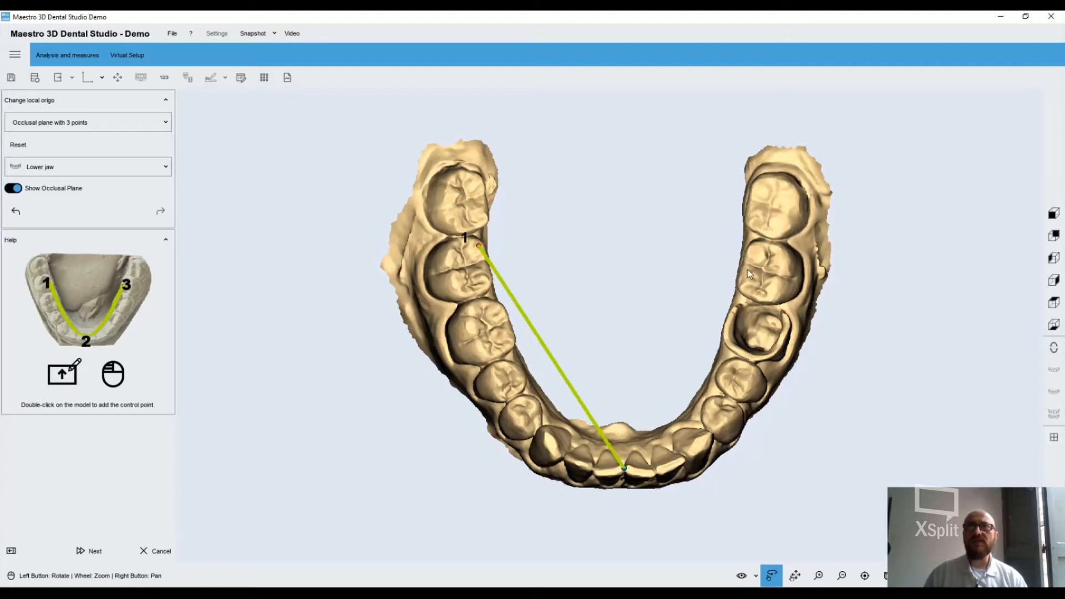
double_click(757, 253)
mouse_move(615, 344)
left_mouse_down()
mouse_move(614, 173)
mouse_move(604, 162)
mouse_move(590, 245)
mouse_move(616, 347)
left_mouse_up()
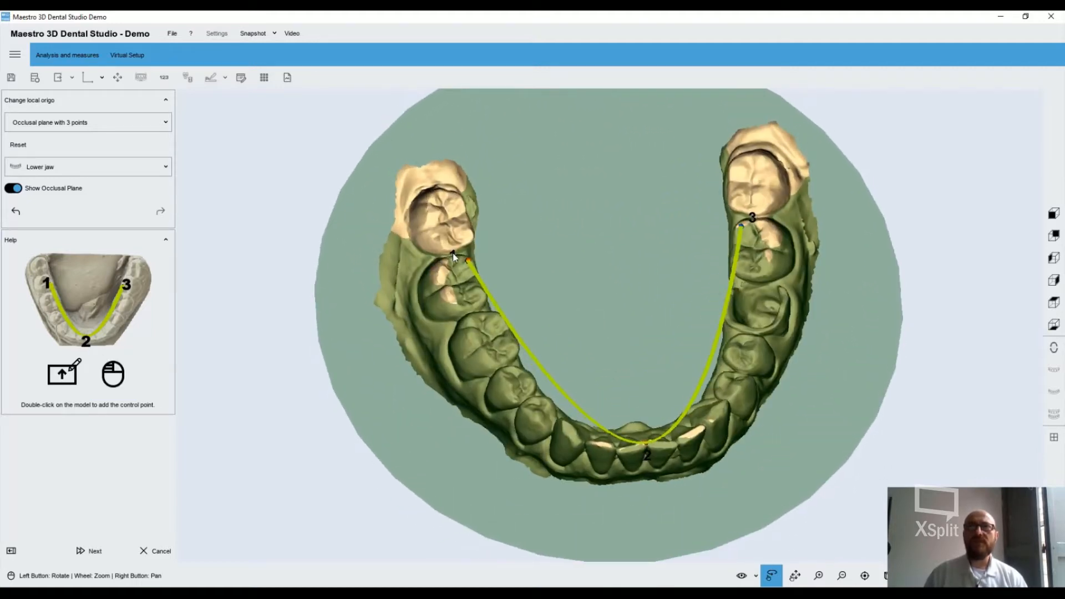
Fine-tune the positions of the three occlusal plane points on the lower jaw and proceed to precise positioning
left_click_drag(464, 259, 472, 259)
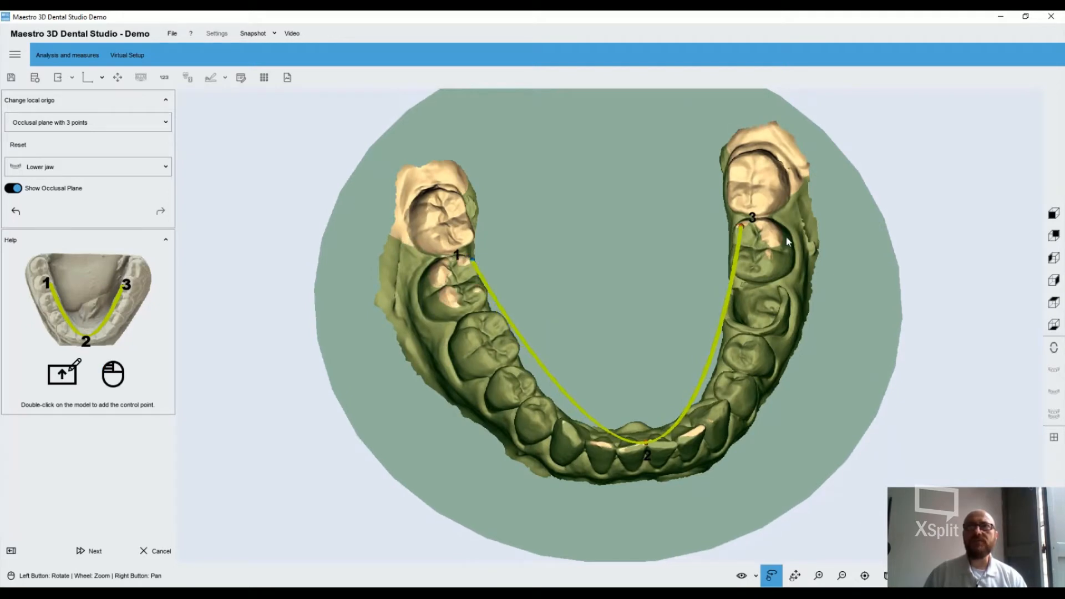
left_click_drag(741, 227, 739, 228)
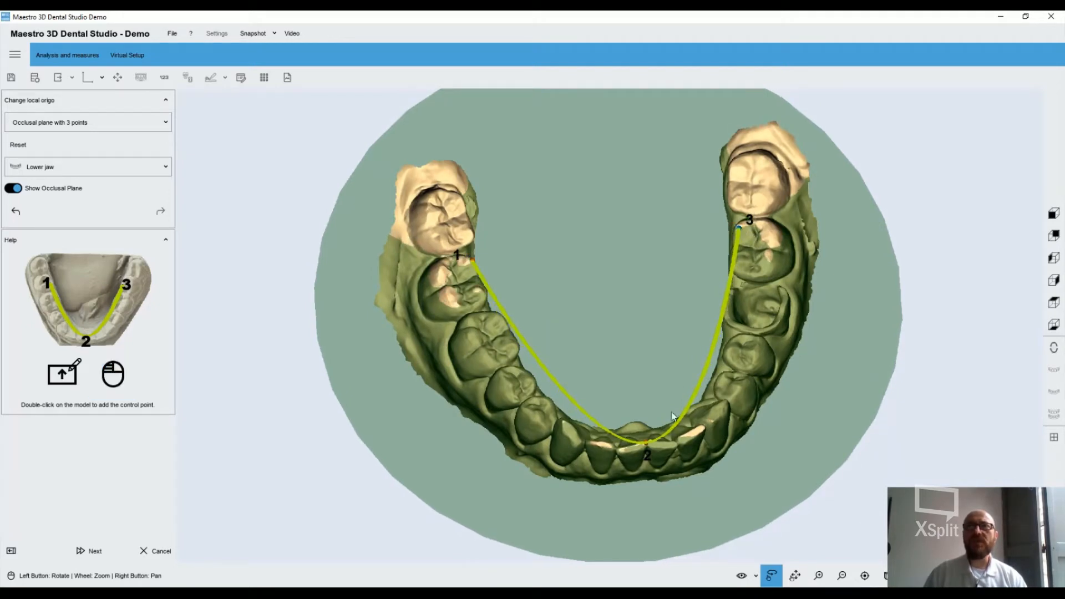
left_click_drag(646, 444, 642, 444)
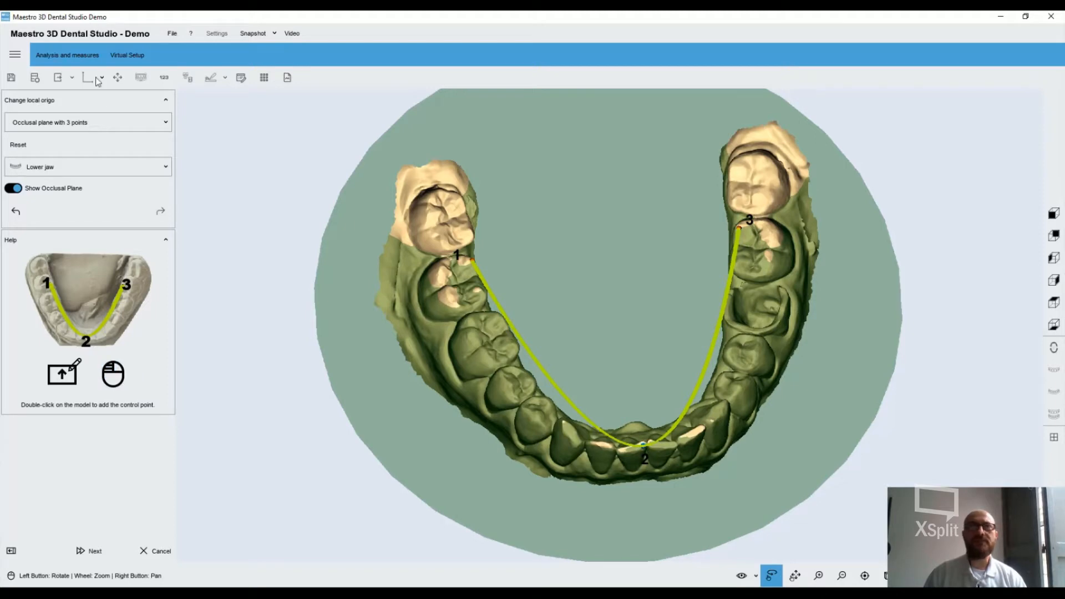
left_click(86, 552)
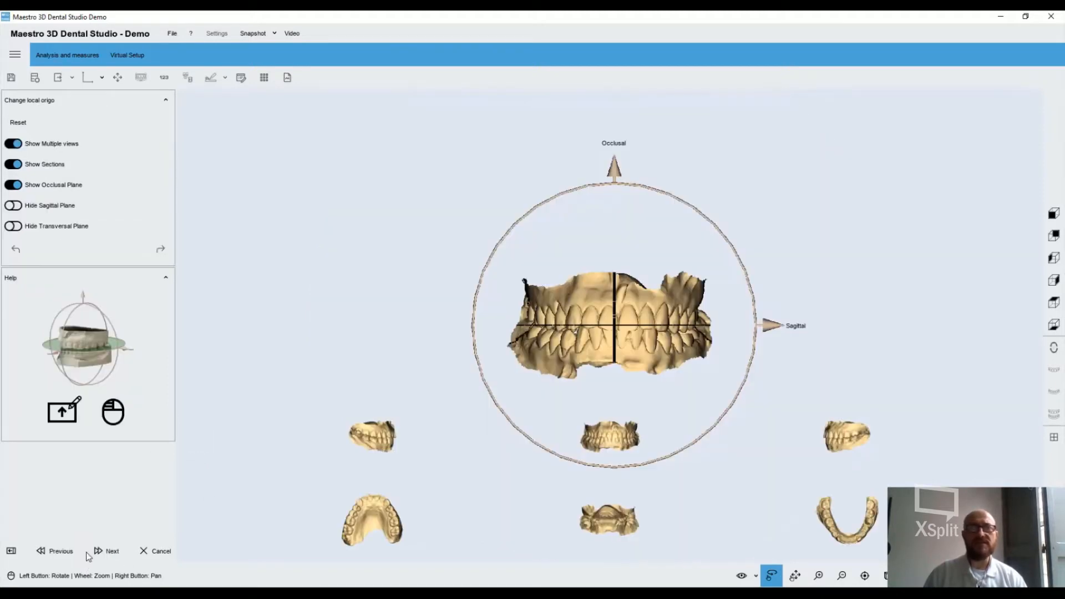
Try adjusting the jaws' orientation with the rotation rings and reference planes, and reset the positioning
left_click_drag(626, 286, 727, 297)
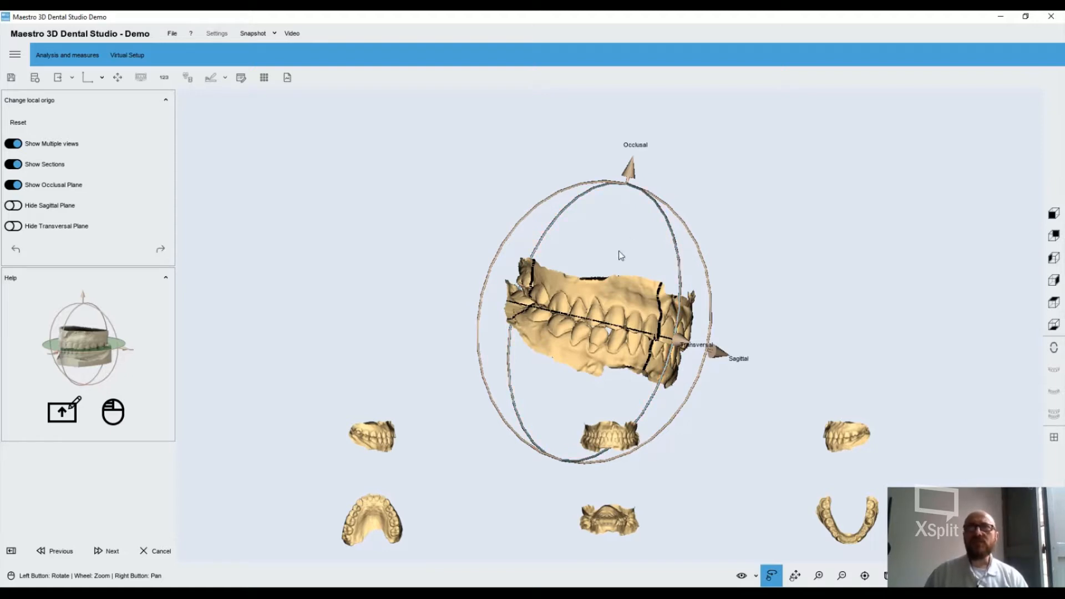
left_click_drag(621, 256, 676, 299)
left_click_drag(653, 361, 631, 292)
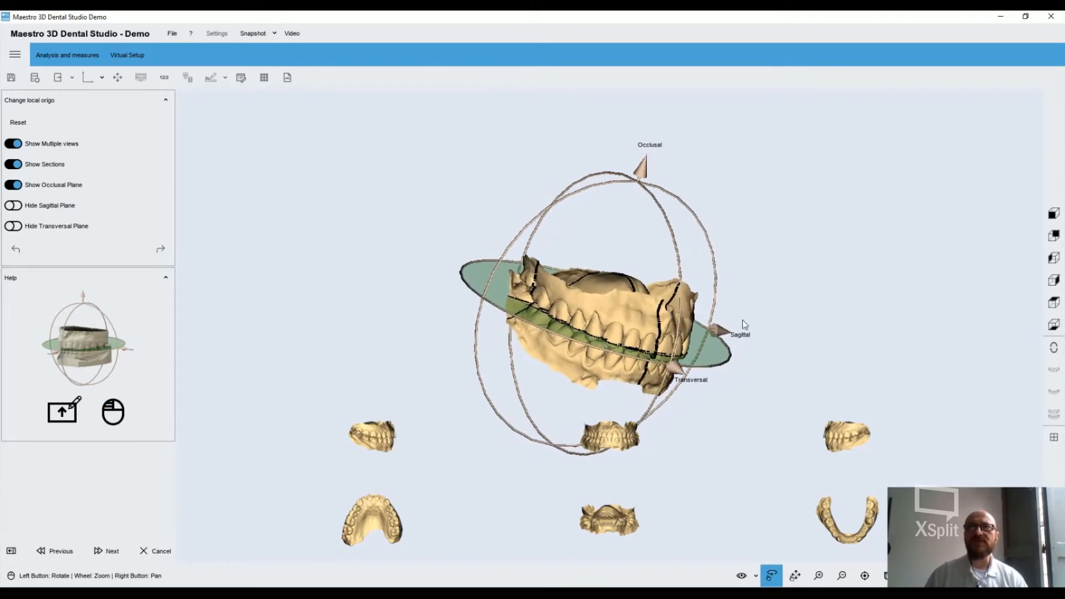
left_click_drag(574, 311, 586, 286)
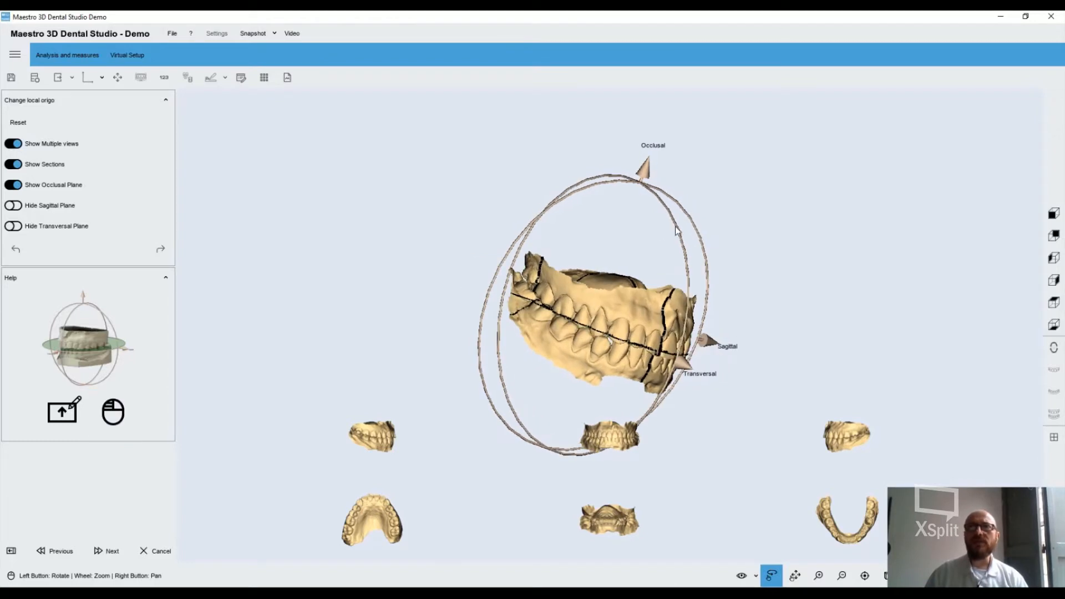
left_click_drag(678, 231, 631, 221)
left_click_drag(573, 200, 658, 220)
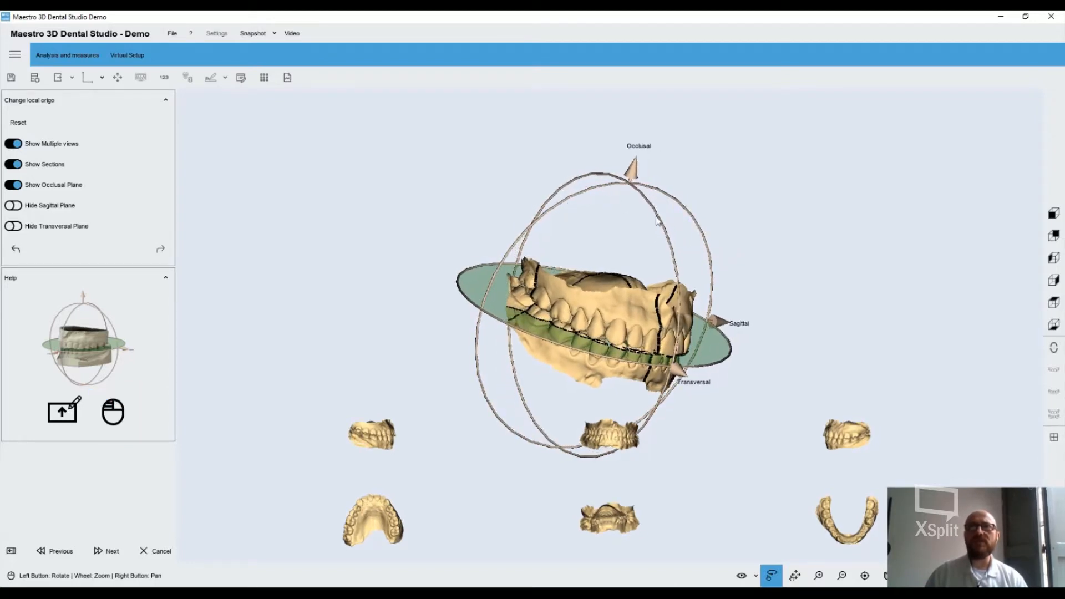
left_click_drag(678, 273, 673, 244)
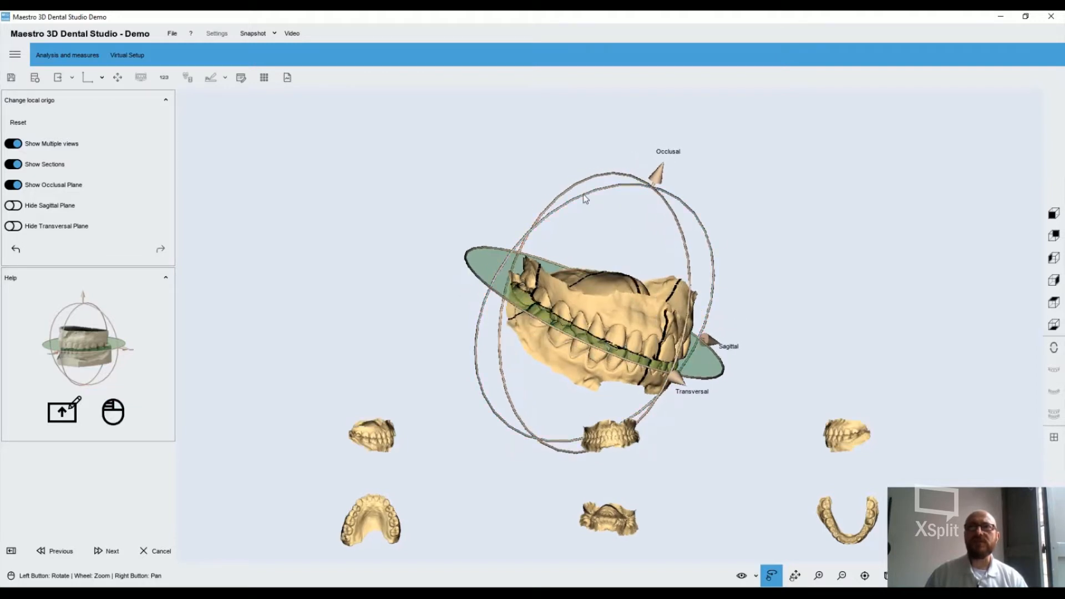
mouse_move(586, 196)
left_mouse_down()
mouse_move(575, 204)
mouse_move(594, 186)
mouse_move(578, 195)
left_mouse_up()
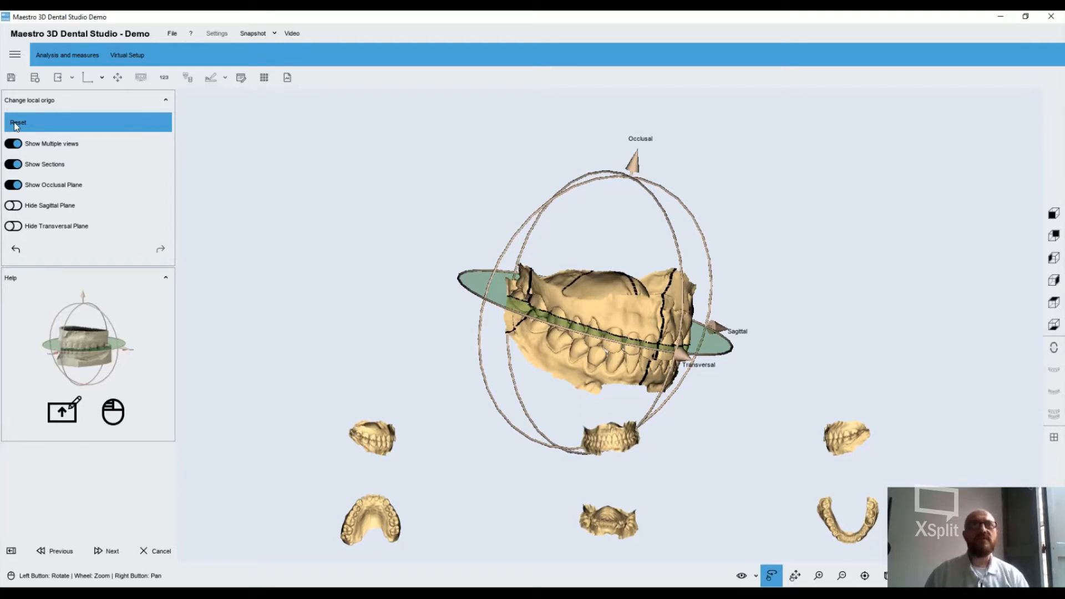
left_click(17, 125)
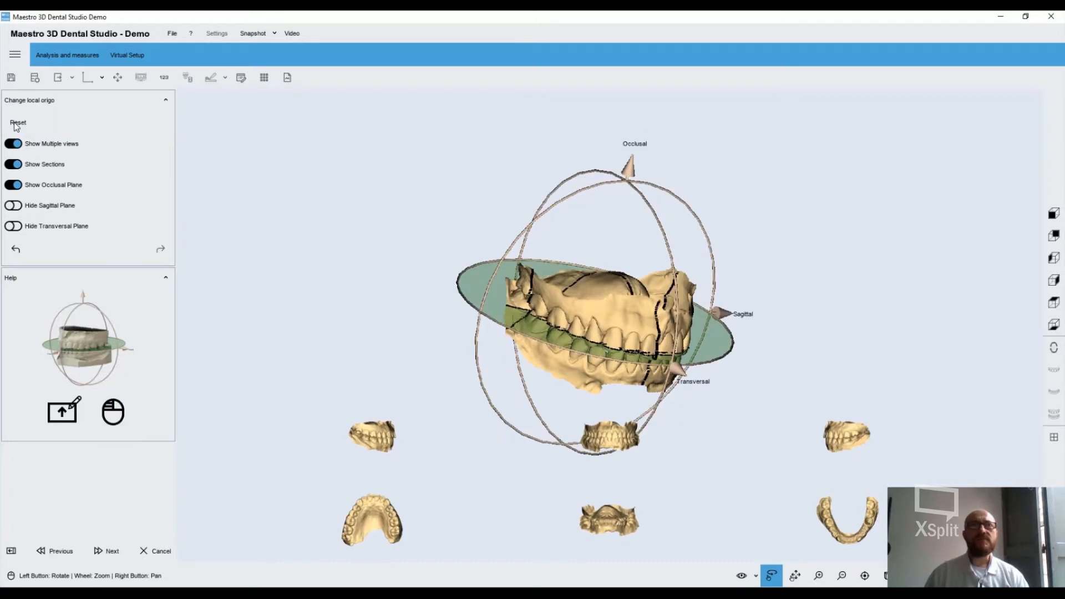
Finish the local origo change and save the case
left_click(95, 554)
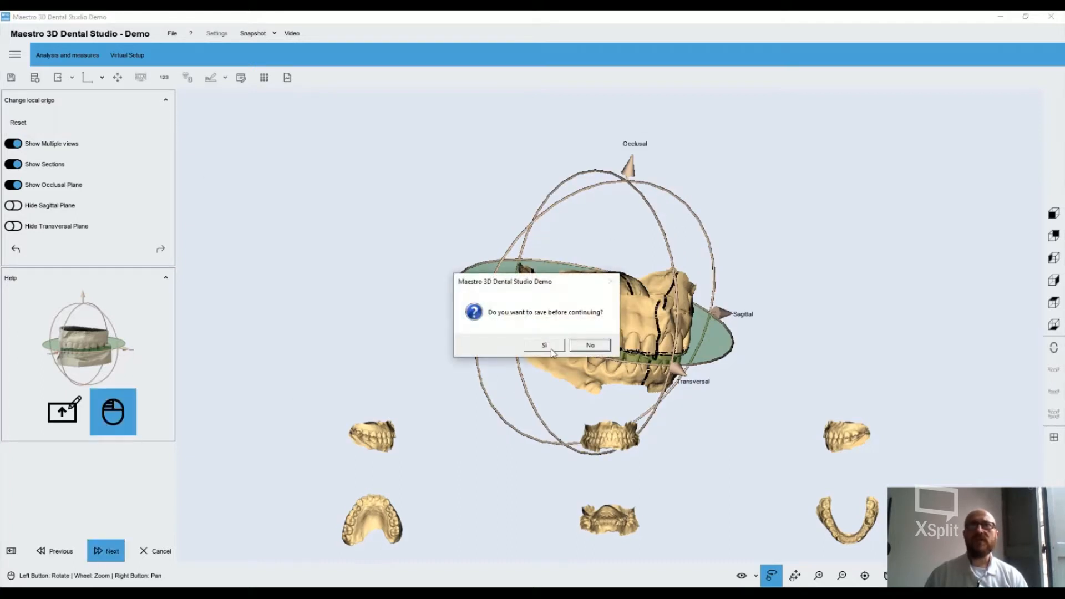
left_click(544, 346)
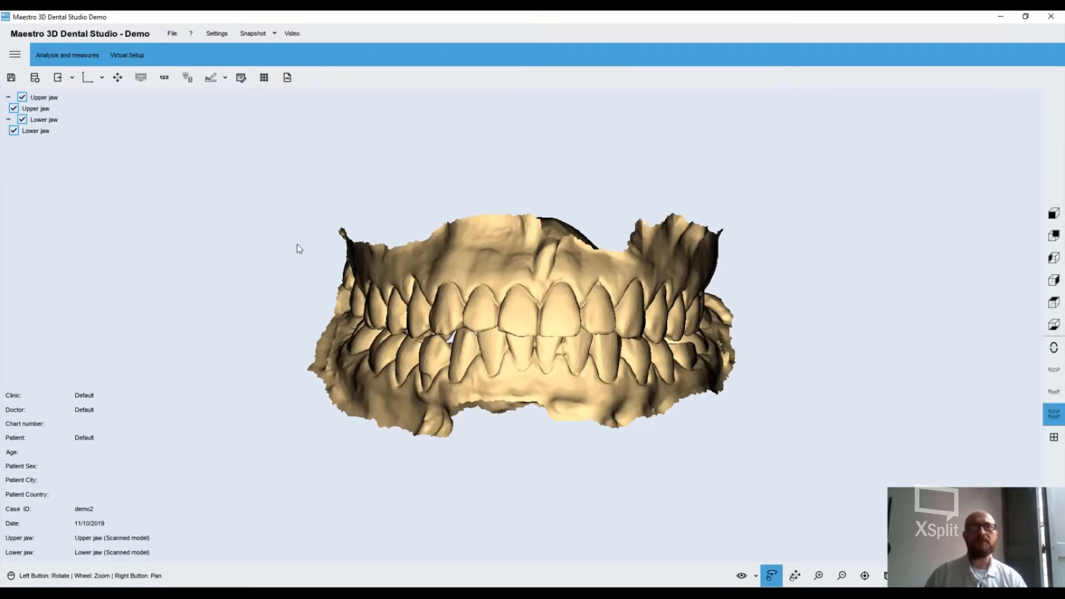
Start changing the articulation, select the upper jaw and move it freehand to a pitch and roll of about 1.8 each
left_click(118, 78)
left_click_drag(721, 424, 364, 373)
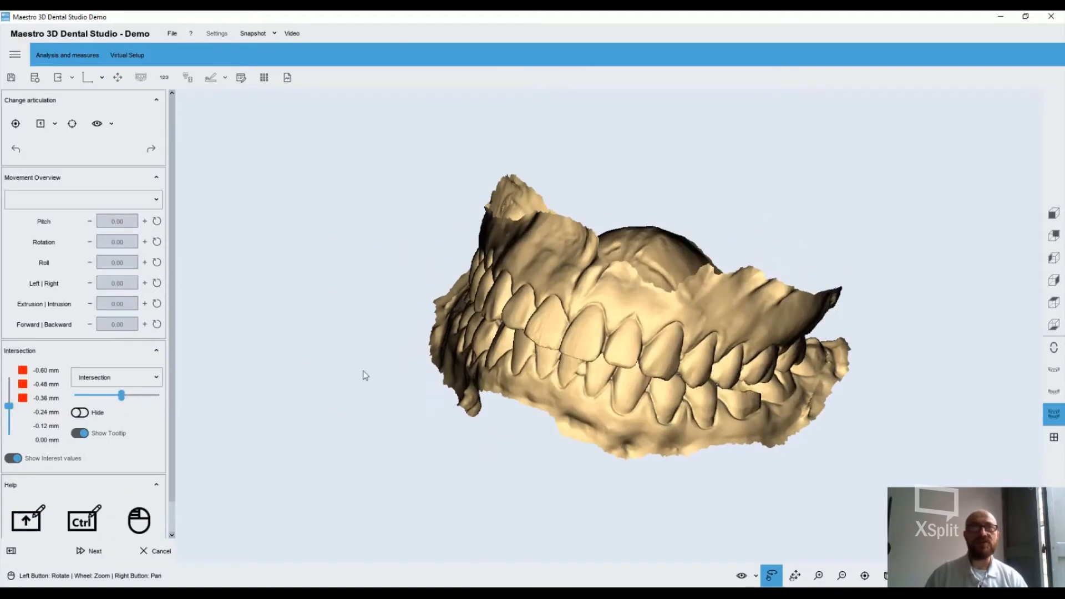
left_click(159, 198)
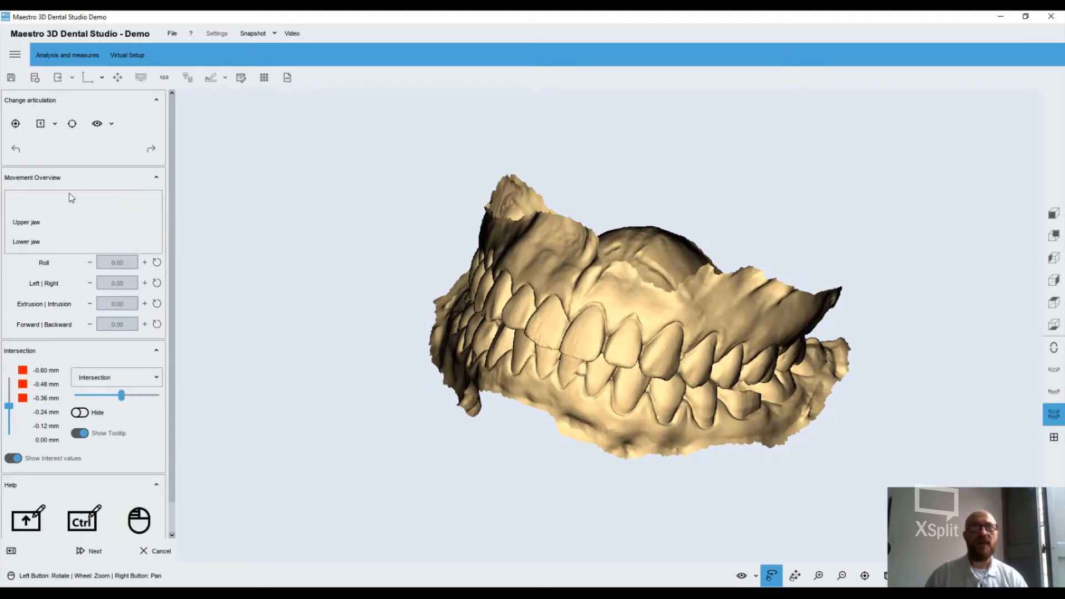
left_click(37, 225)
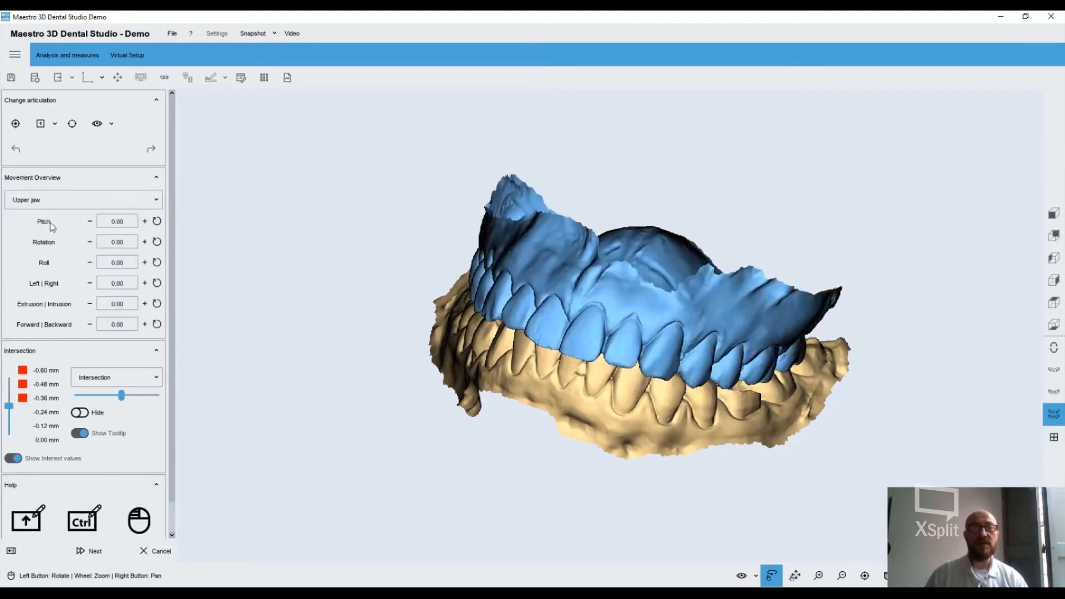
left_click_drag(606, 384, 529, 339)
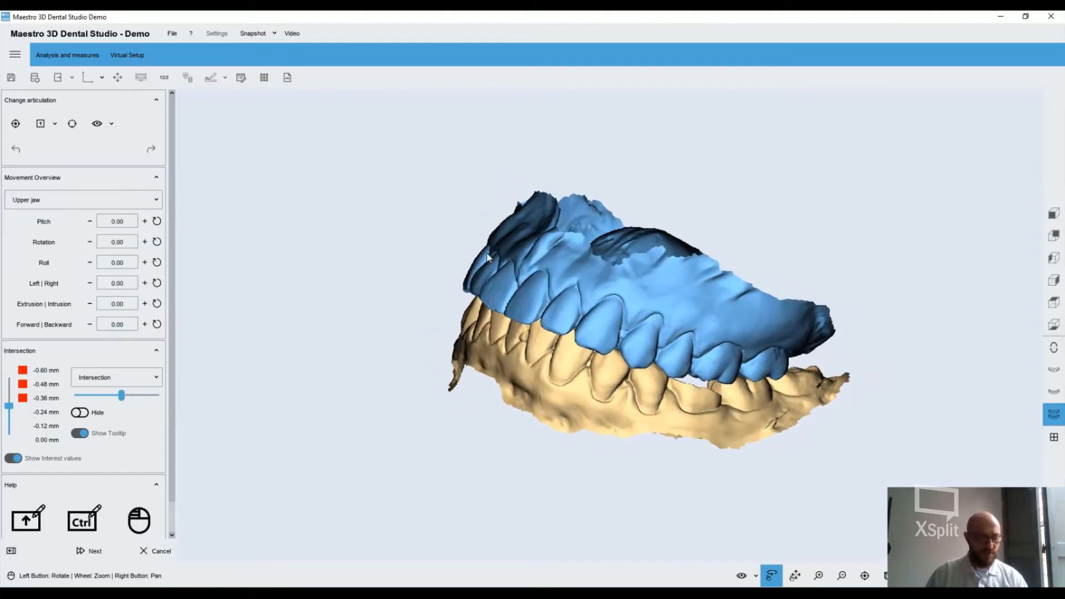
key("shift")
left_click_drag(662, 280, 601, 288, "shift")
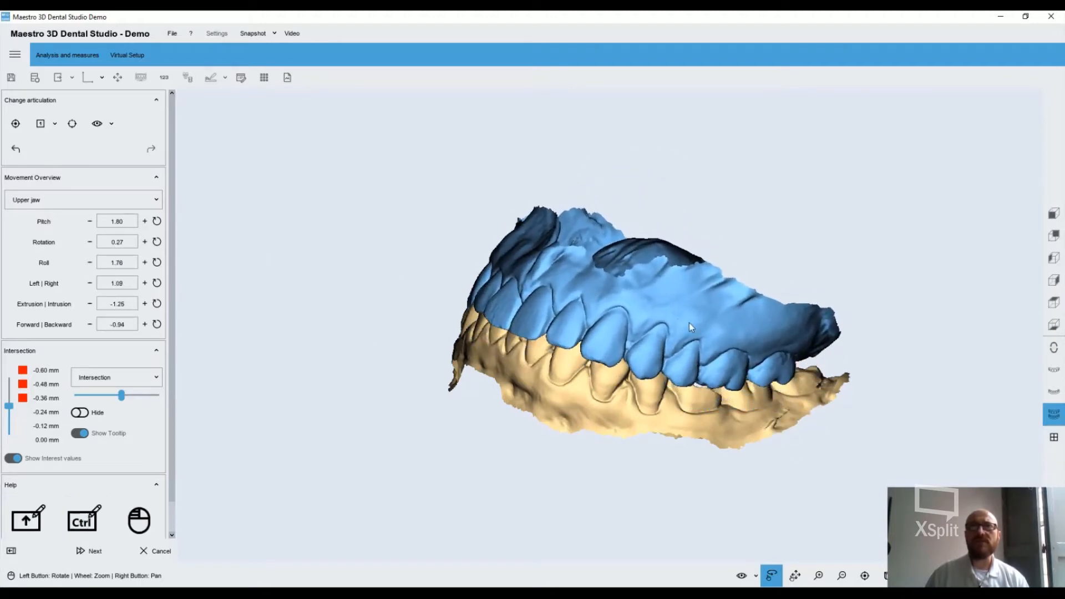
left_click_drag(689, 316, 450, 332)
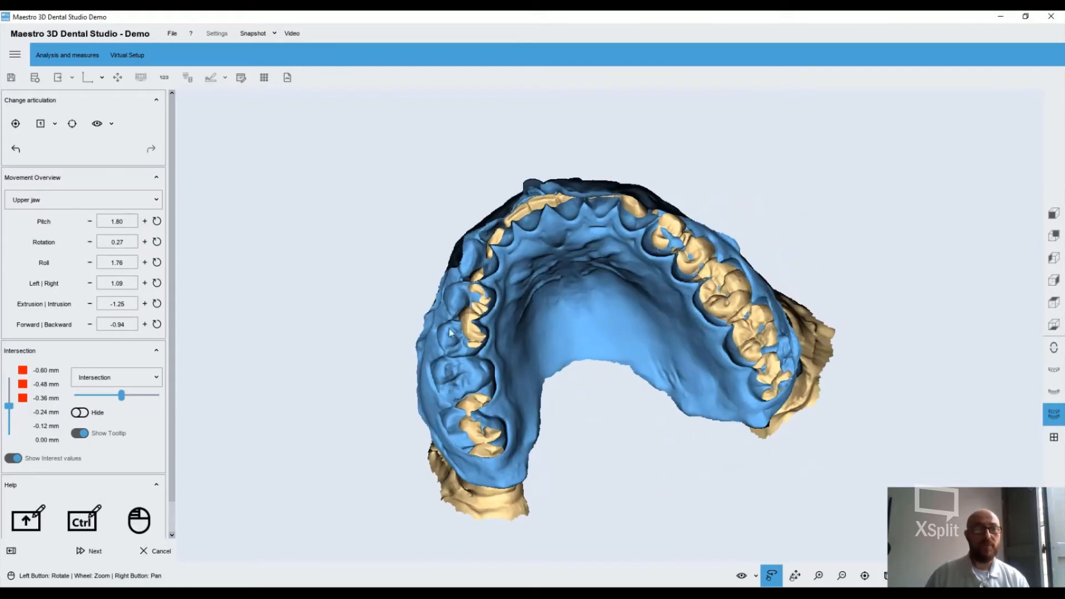
Show the Distance-Intersection colour map with tooltips on the jaws, set to the full colour scale and a range of -0.80 to 0.80 mm
left_click(119, 377)
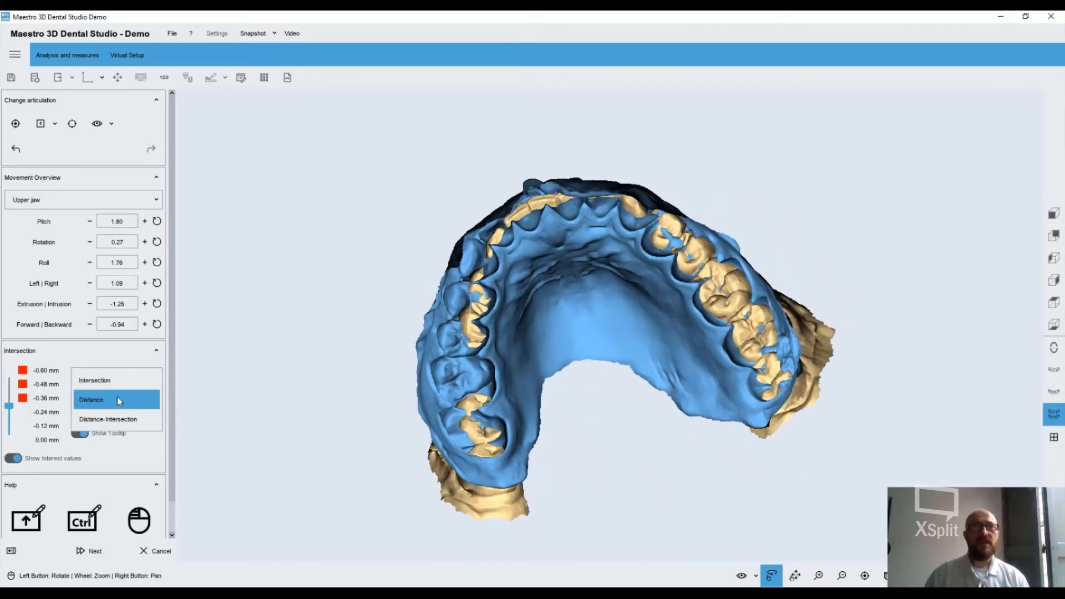
left_click(118, 418)
left_click(79, 413)
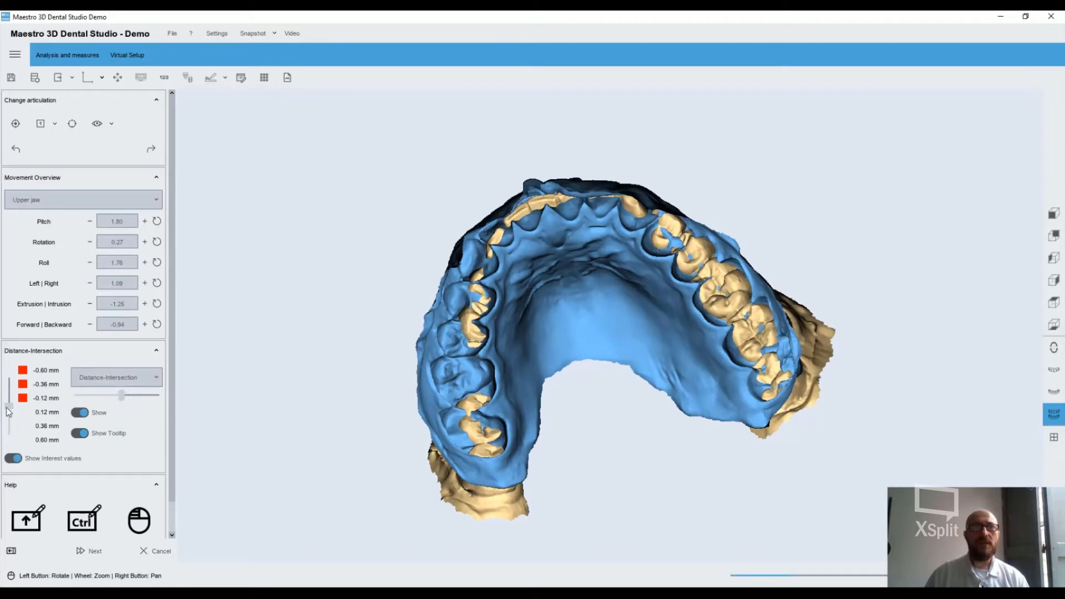
left_click_drag(121, 394, 88, 395)
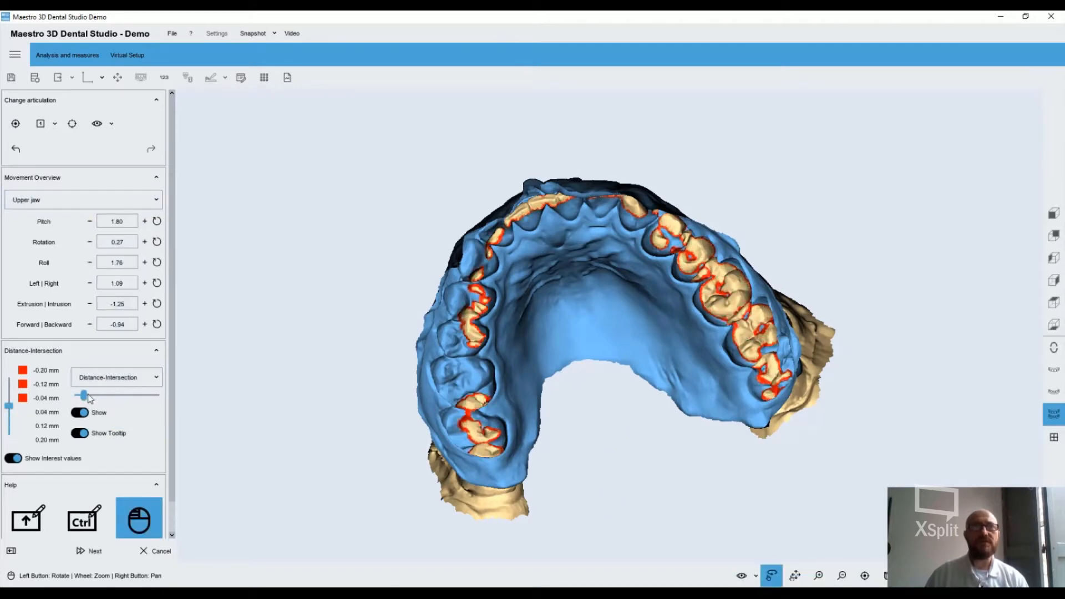
left_click_drag(9, 406, 9, 435)
left_click_drag(84, 399, 141, 396)
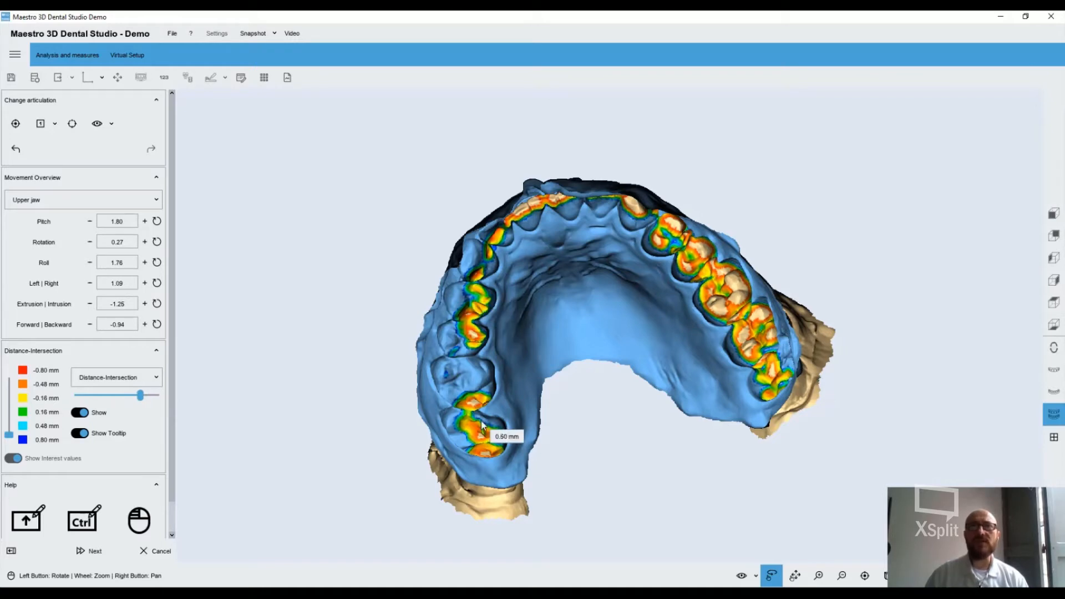
Reset the upper jaw to its original position and finish the articulation change
left_click(18, 124)
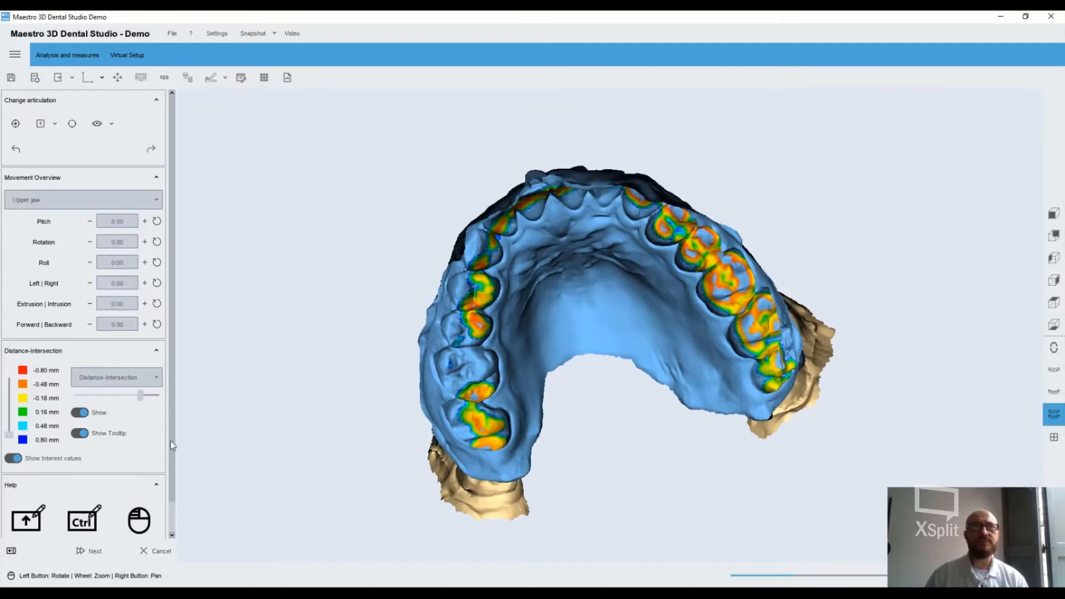
left_click(86, 551)
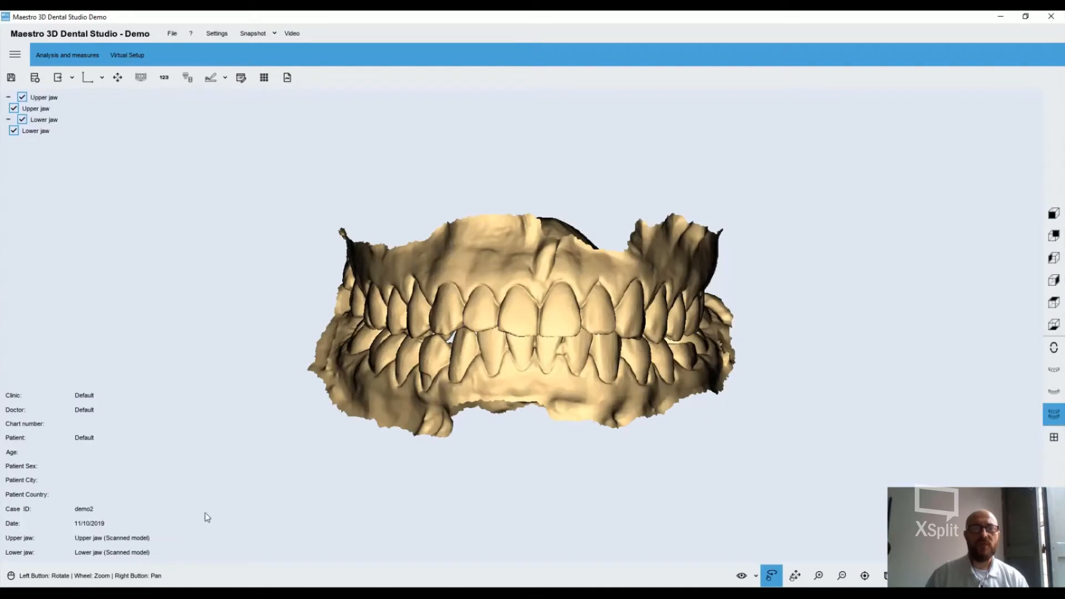
Start a virtual base and trace the upper jaw's cutting line along the palatal side, from one last molar to the other
left_click(140, 79)
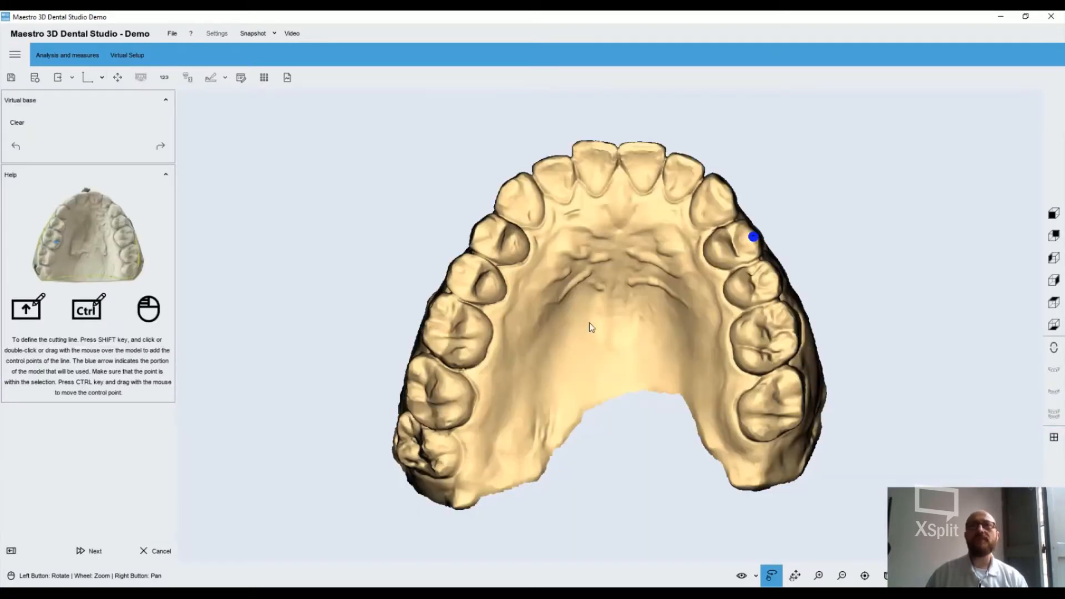
left_click_drag(589, 327, 474, 317)
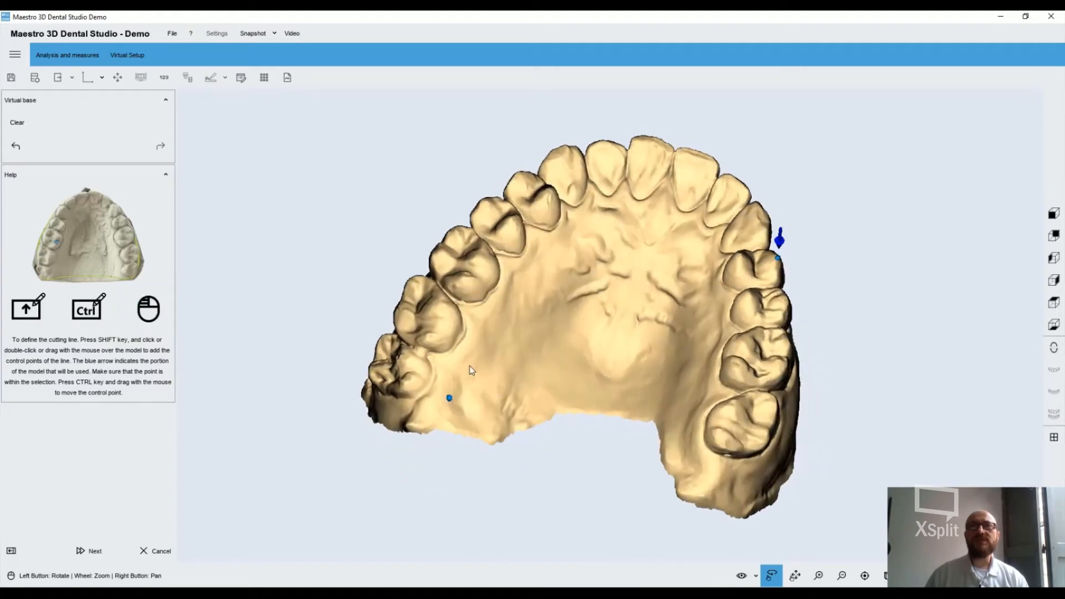
left_click(469, 365, "shift")
left_click(494, 326, "shift")
left_click(528, 287, "shift")
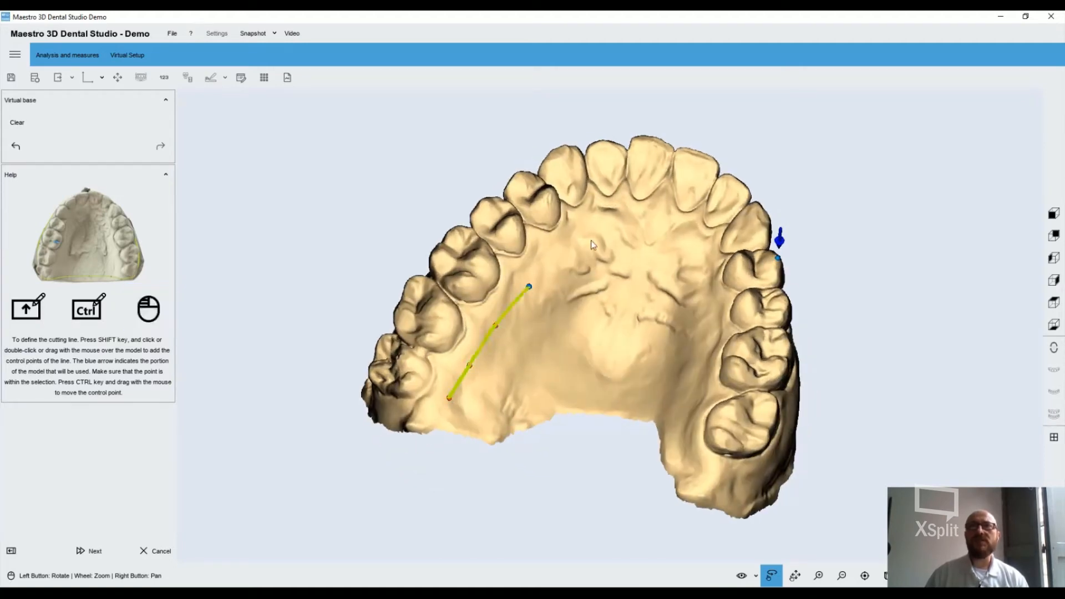
left_click(623, 242, "shift")
mouse_move(647, 289)
left_mouse_down()
mouse_move(638, 268)
mouse_move(649, 270)
left_mouse_up()
left_click(671, 306, "shift")
left_click_drag(686, 358, 686, 414)
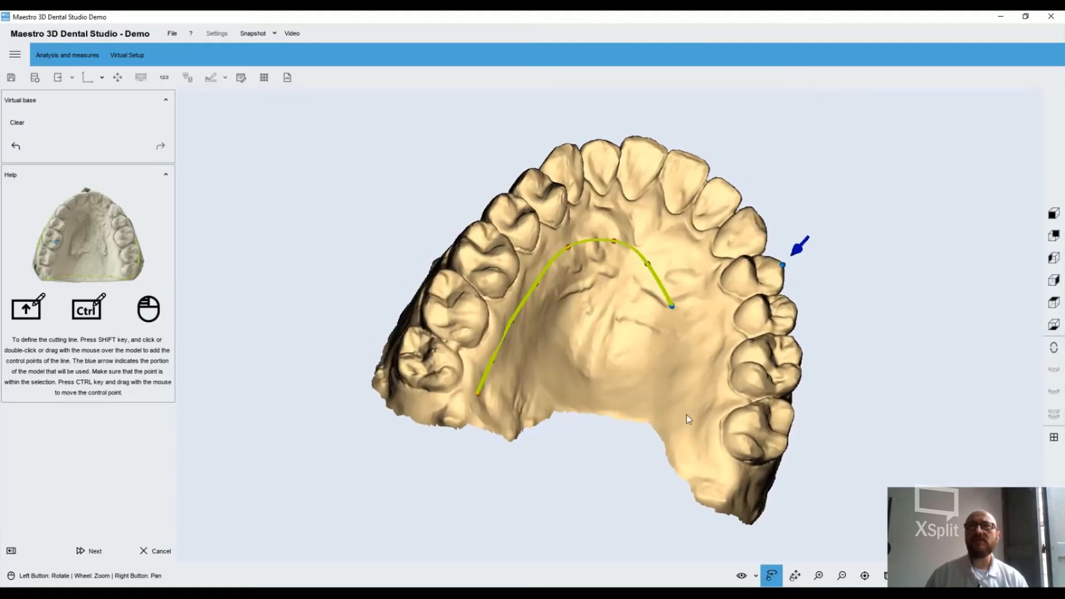
left_click(688, 393, "shift")
left_click(694, 437, "shift")
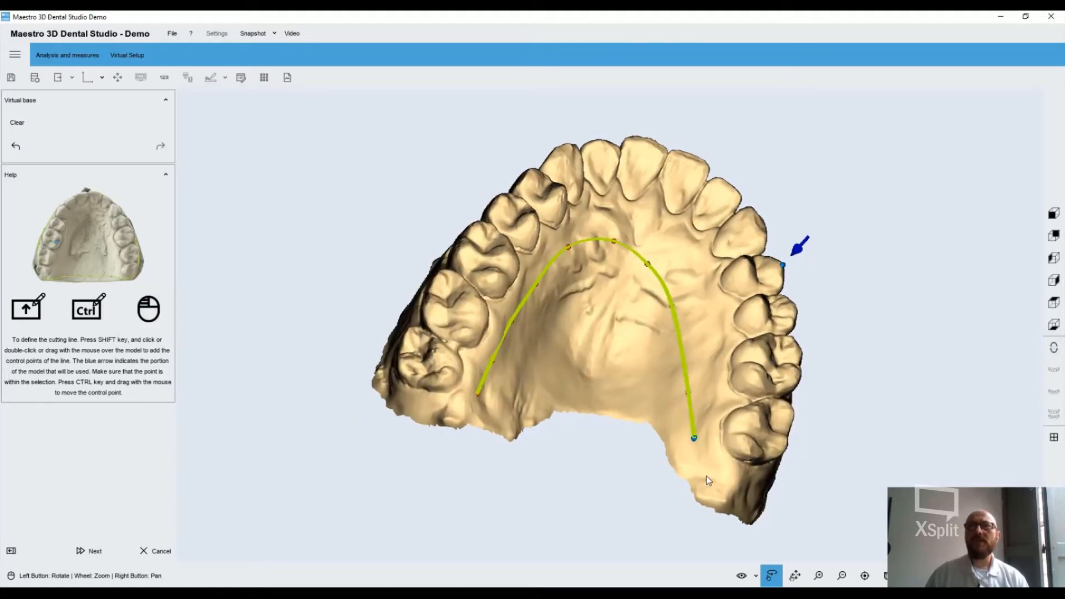
left_click(705, 476, "shift")
Continue the upper cutting line around the last molar and along the outer gum, past the front teeth to the opposite side
left_click_drag(728, 435, 580, 418)
left_click(581, 418, "shift")
left_click(630, 415, "shift")
left_click_drag(642, 395, 566, 363)
left_click(635, 381, "shift")
left_click(676, 377, "shift")
left_click_drag(686, 347, 616, 334)
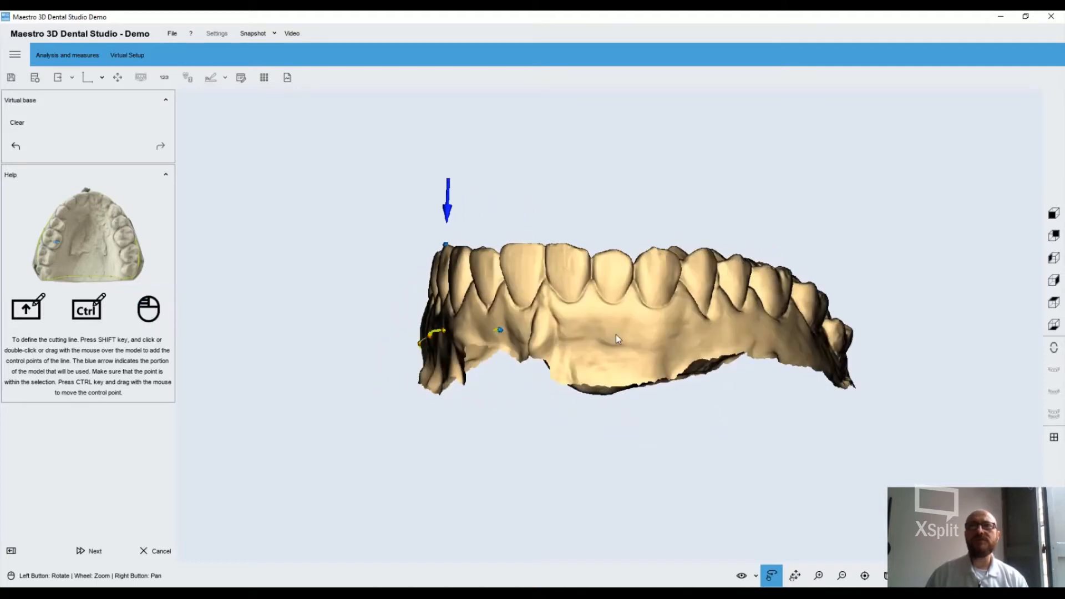
left_click(634, 334, "shift")
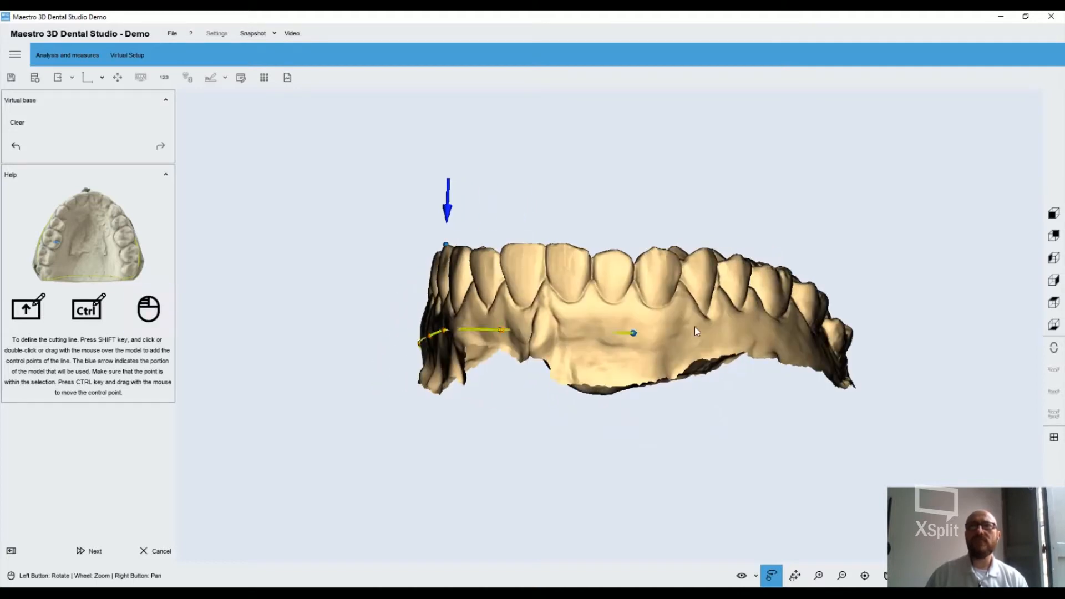
left_click_drag(695, 327, 622, 309)
left_click(691, 331, "shift")
Wrap the upper cutting line behind the remaining last molar back to its starting point
left_click_drag(693, 327, 582, 442)
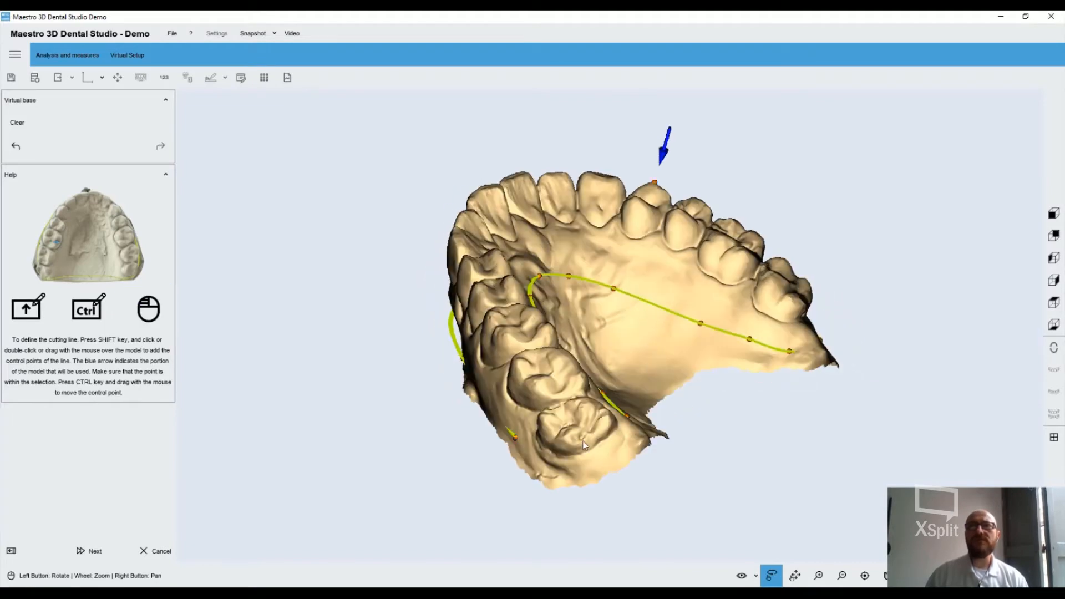
left_click(544, 466, "shift")
left_click(587, 468, "shift")
left_click(616, 452, "shift")
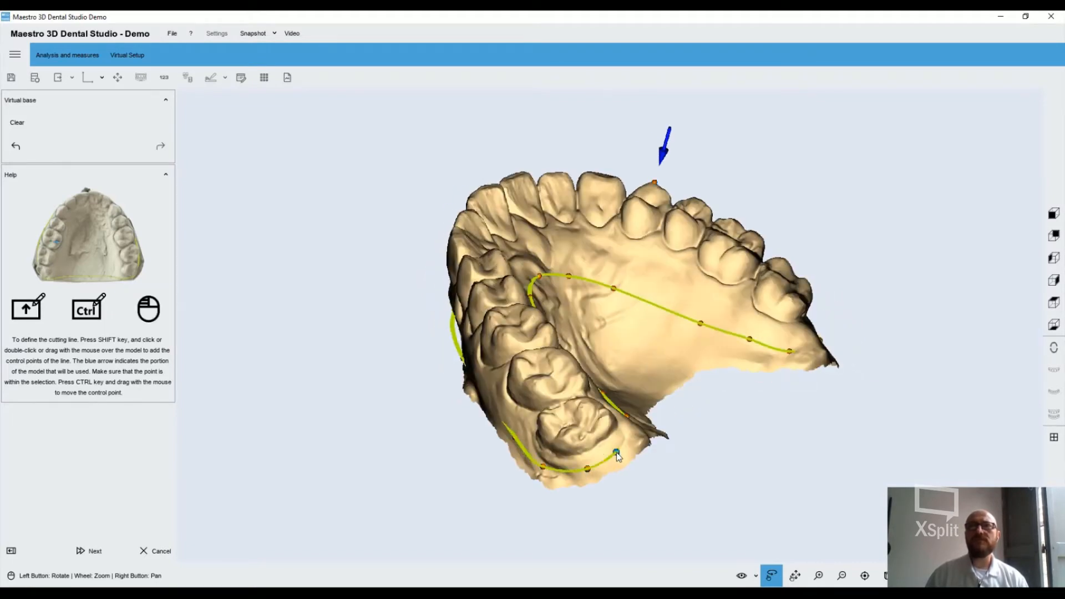
Adjust the control points of the upper cutting line along the outer gum of the front and side teeth
left_click_drag(617, 452, 683, 354)
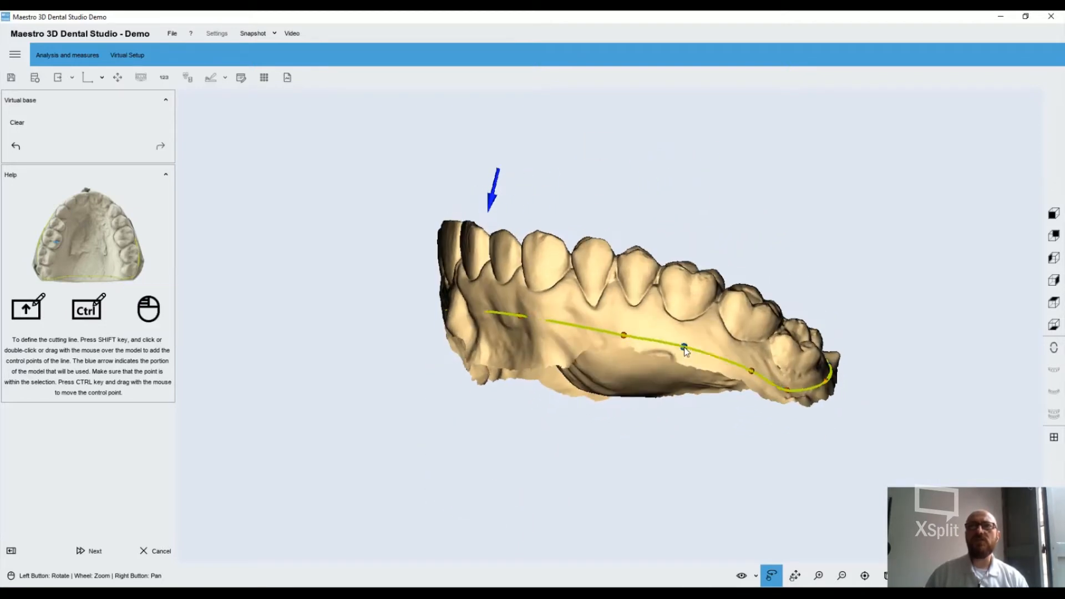
left_click(540, 317, "shift")
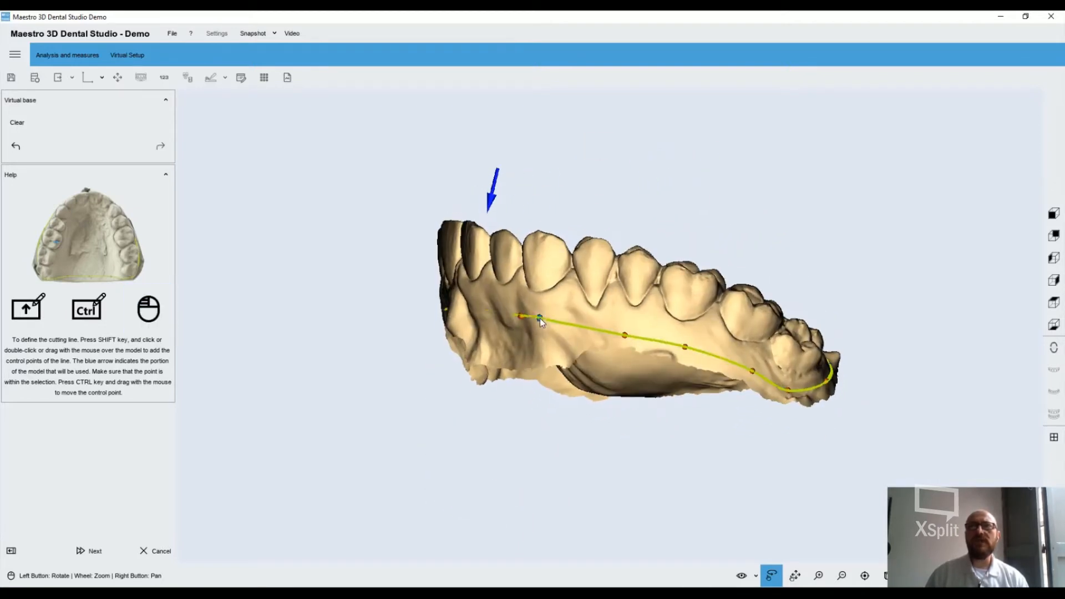
left_click_drag(540, 316, 577, 339, "ctrl")
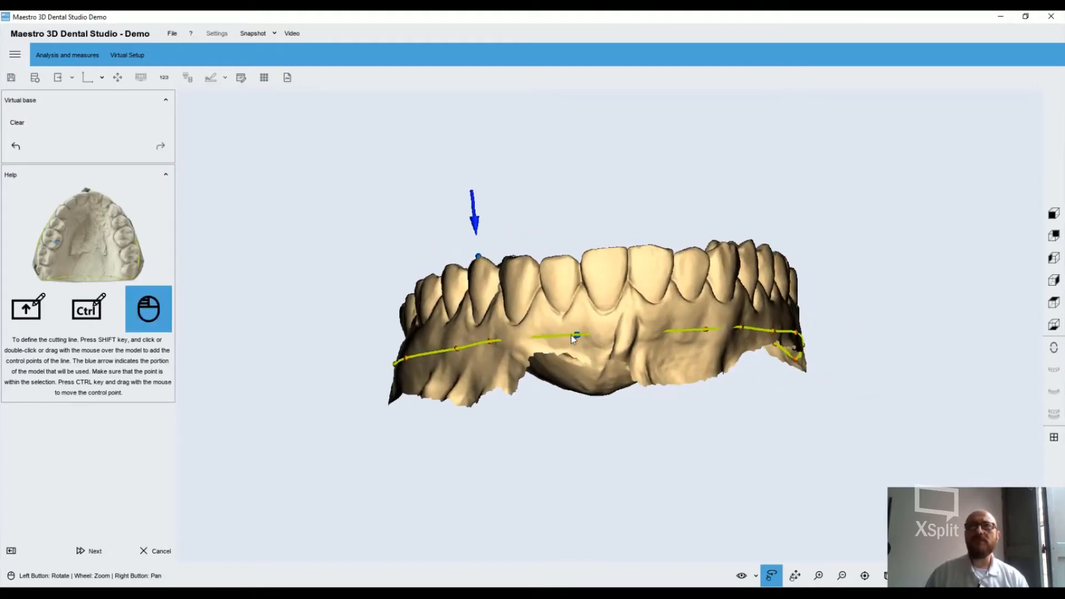
left_click_drag(505, 346, 481, 354)
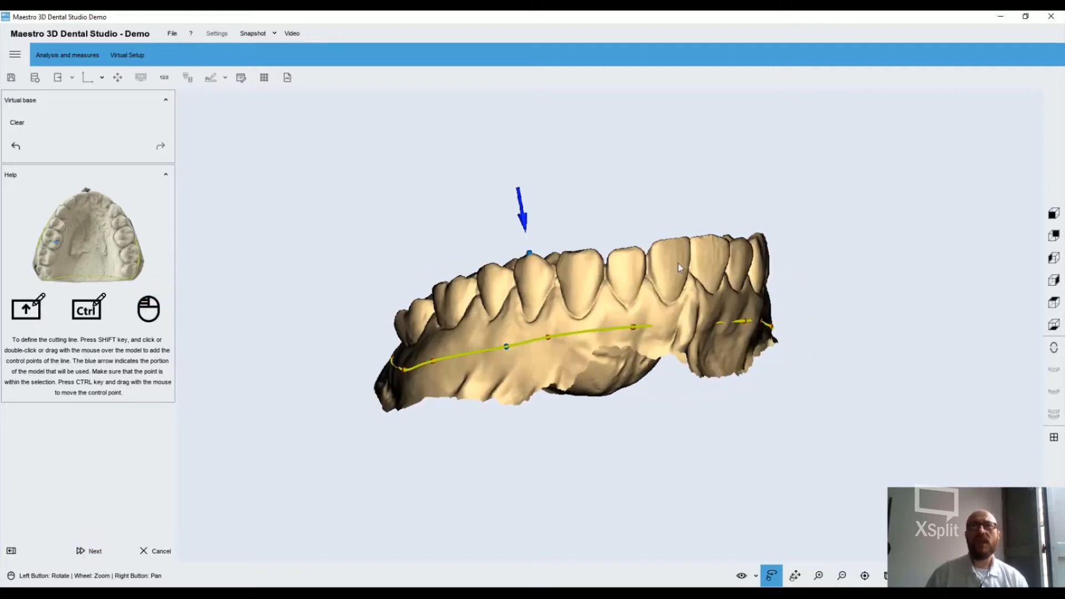
Reposition the blue arrow's selection point on the upper teeth and proceed to the lower jaw
left_click_drag(681, 269, 594, 366)
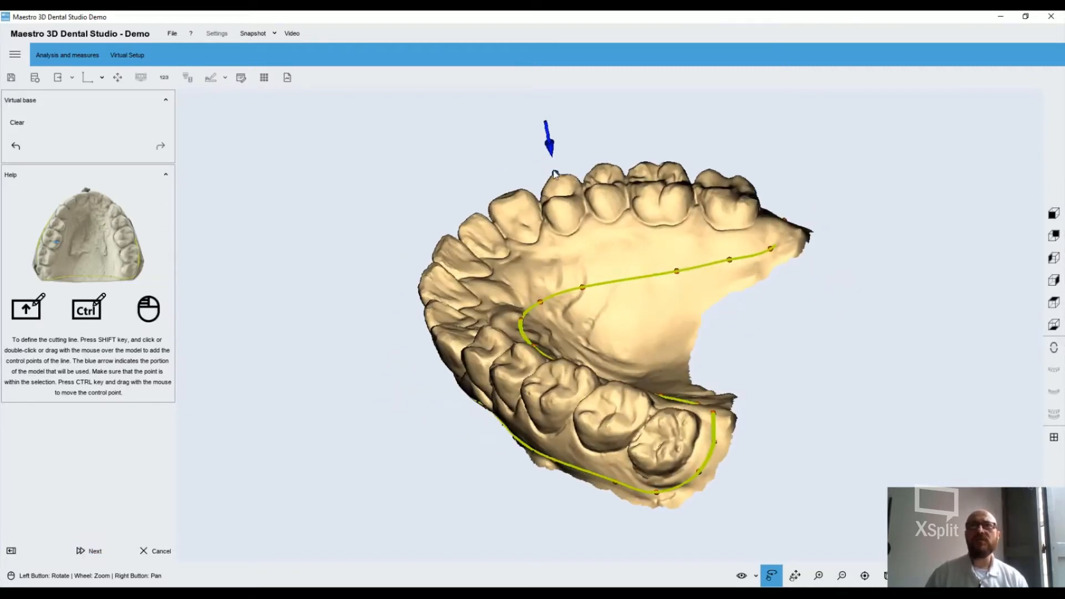
left_click_drag(555, 176, 552, 188)
left_click(82, 557)
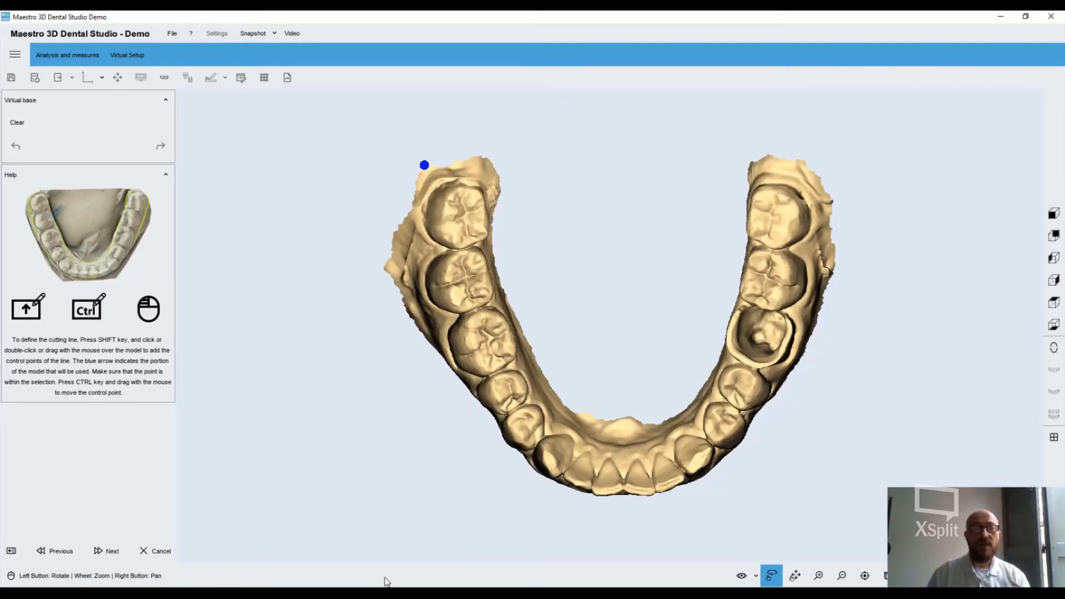
Trace the lower jaw's cutting line along the outer gum, from the molars on one side past the front teeth
left_click_drag(580, 421, 436, 402)
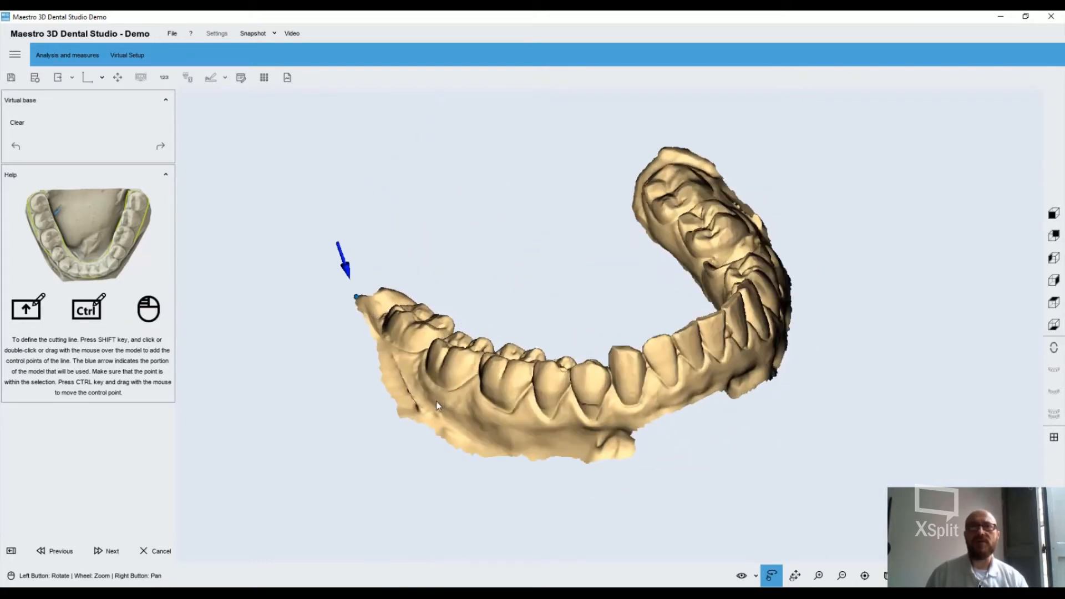
left_click(497, 419, "shift")
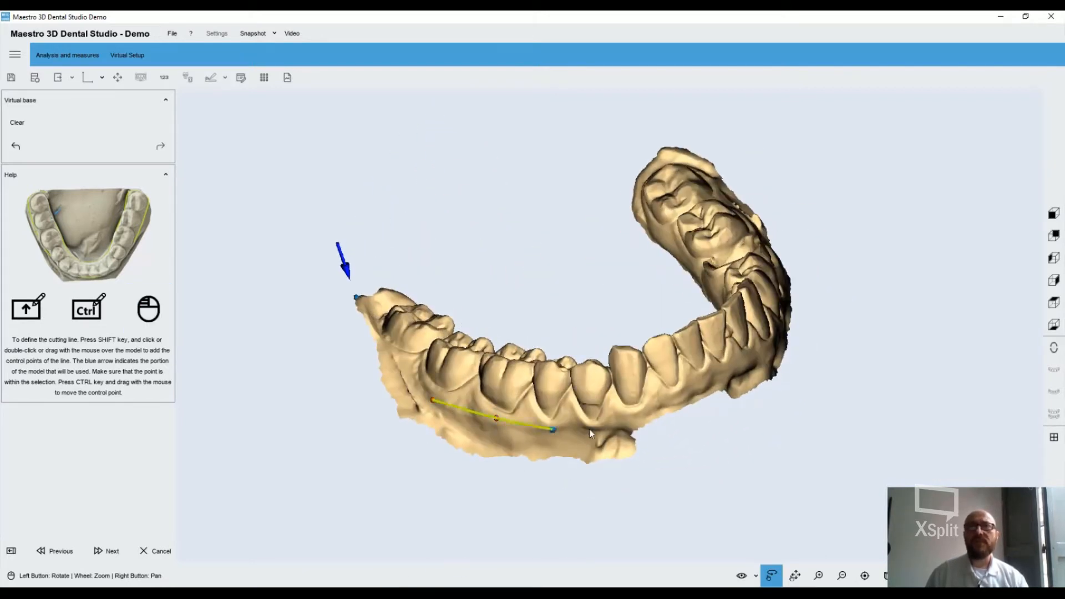
left_click_drag(627, 419, 565, 422)
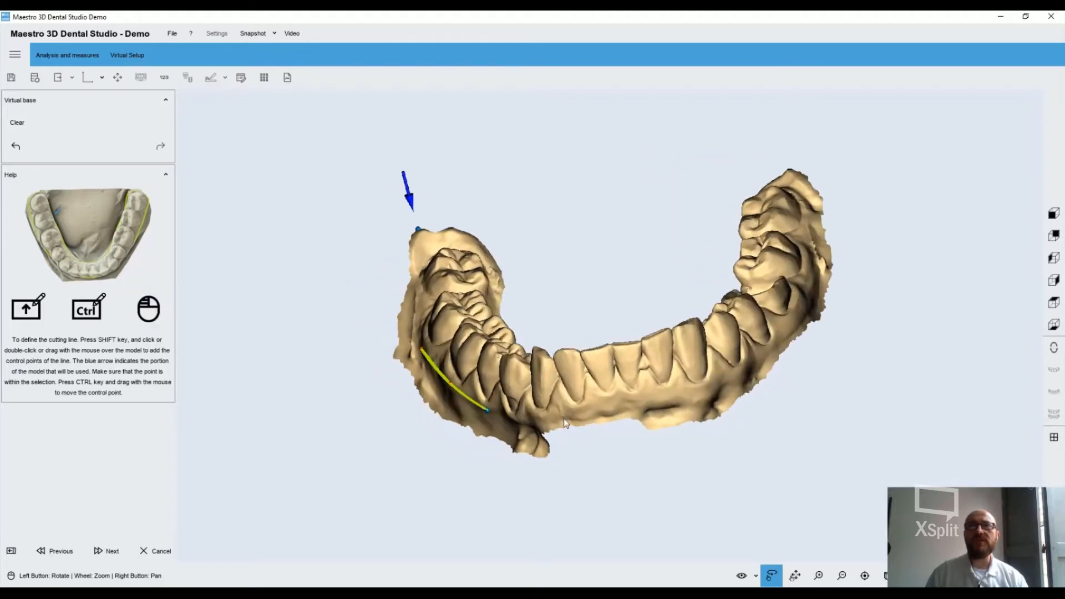
left_click_drag(656, 410, 617, 411)
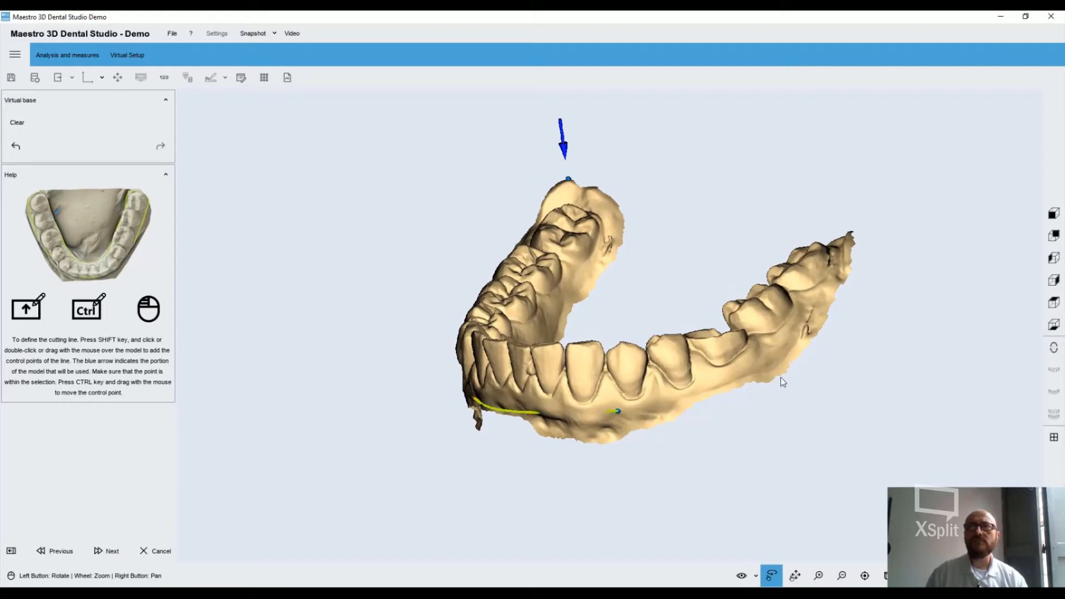
Extend the lower cutting line around the last molar and along the inner gum towards the front teeth
left_click_drag(769, 370, 447, 331)
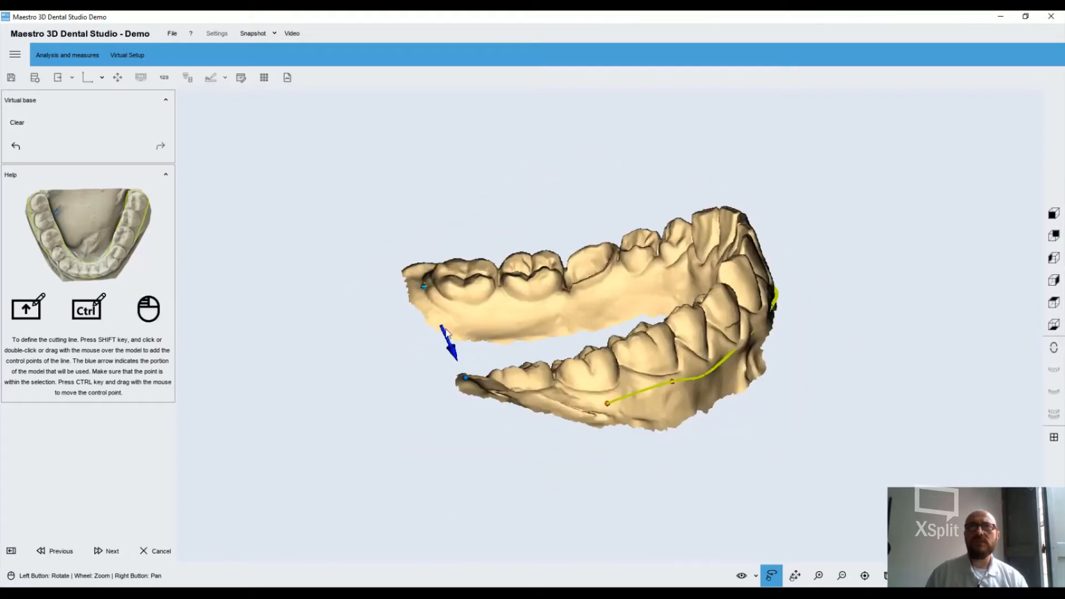
left_click(463, 322, "shift")
left_click(552, 322, "shift")
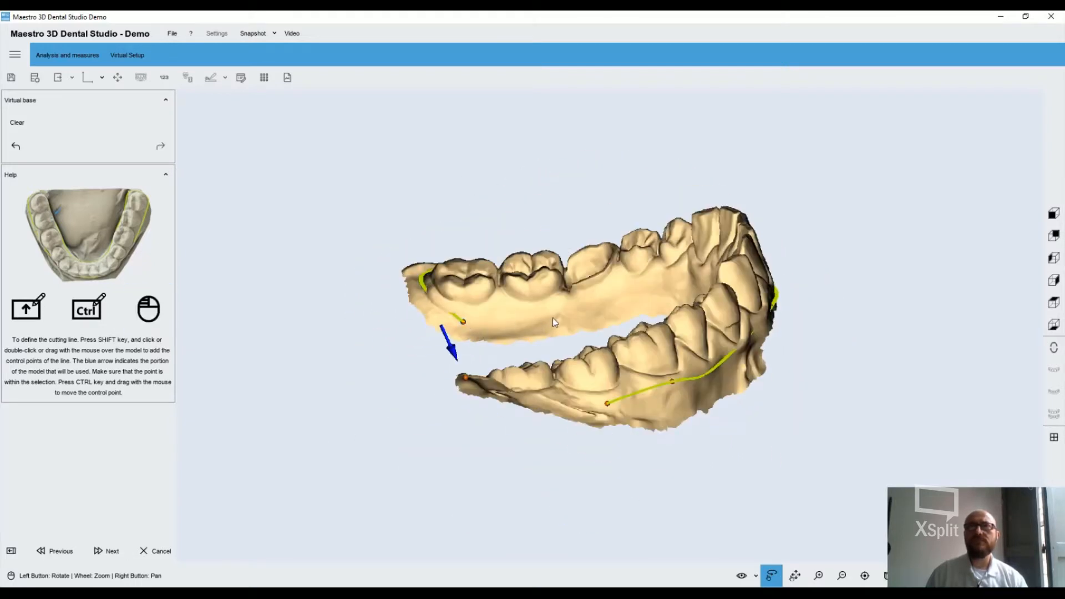
left_click(609, 319, "shift")
left_click_drag(609, 320, 681, 329)
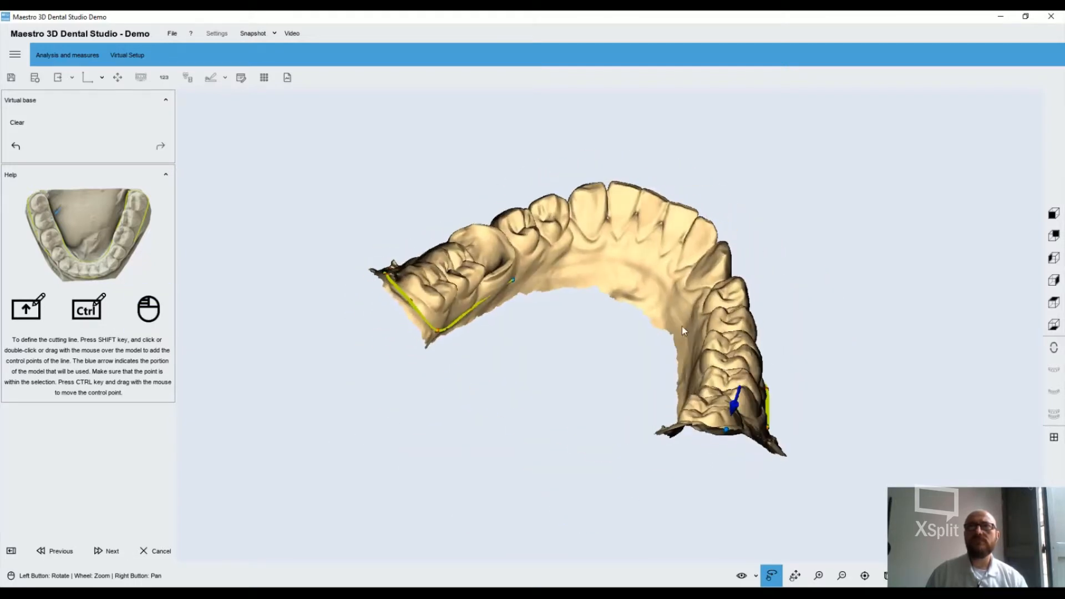
left_click(555, 264, "shift")
left_click(621, 265, "shift")
Add lower cutting-line points along the inner gum beside the rear molars on the open side and around the last molar
left_click_drag(622, 265, 672, 351)
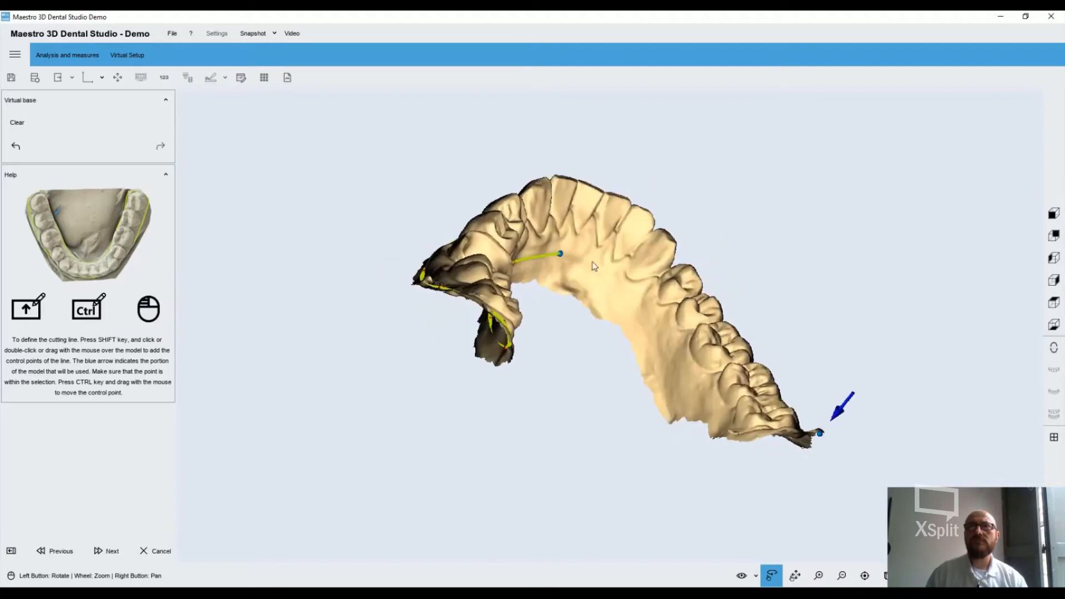
left_click(683, 378, "shift")
left_click_drag(709, 404, 734, 434)
left_click(733, 435, "shift")
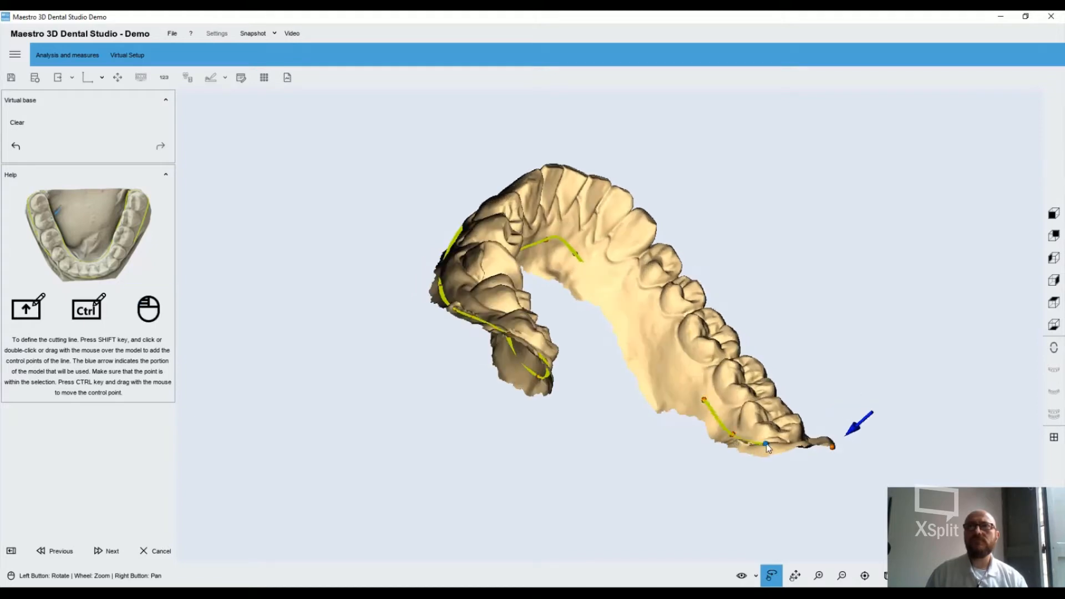
left_click_drag(749, 371, 678, 493)
left_click(725, 538, "shift")
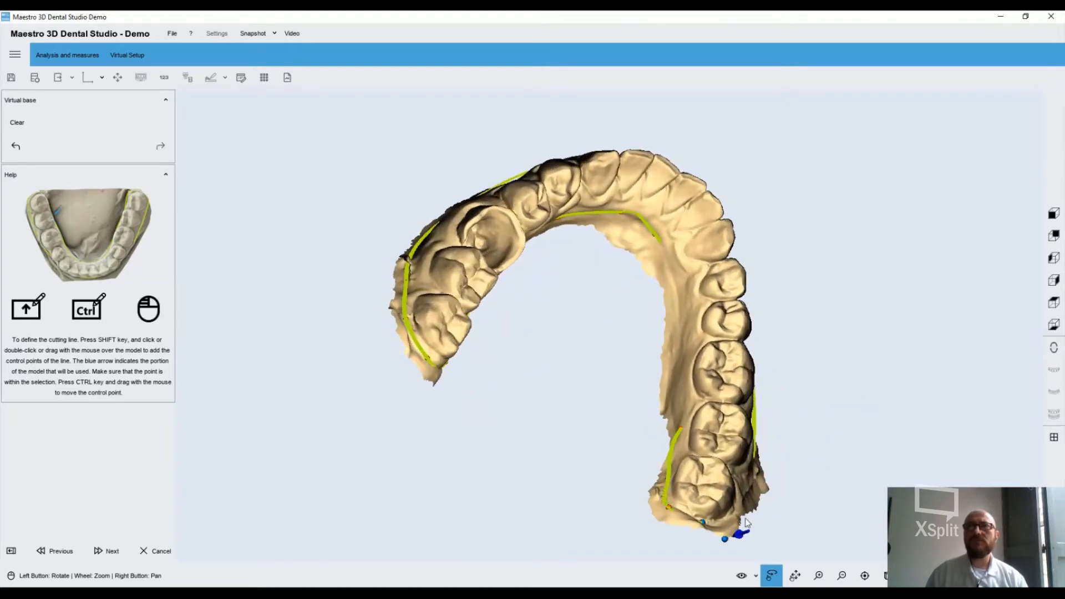
left_click_drag(746, 522, 604, 497)
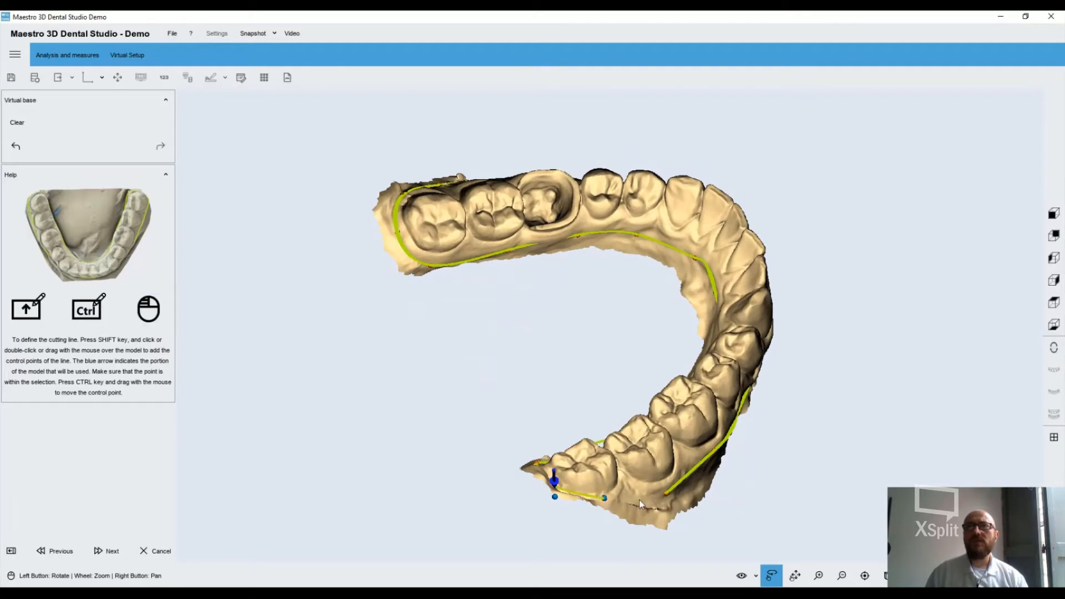
Continue the lower cutting line along the inner gum from the front teeth to the molars and close the loop
left_click_drag(694, 472, 710, 394)
double_click(644, 278)
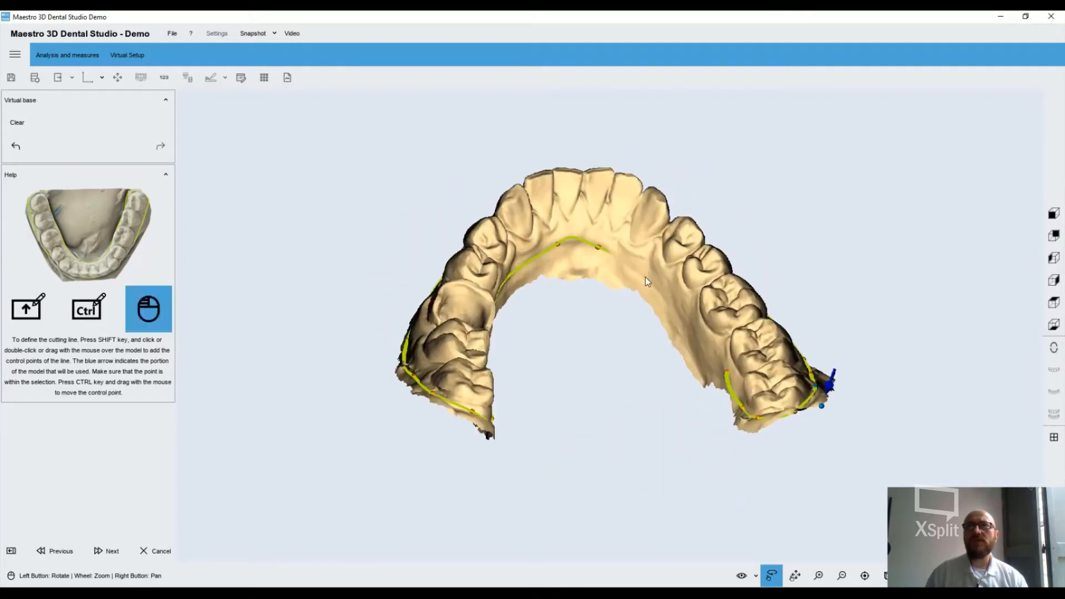
left_click_drag(684, 318, 654, 305)
double_click(654, 311)
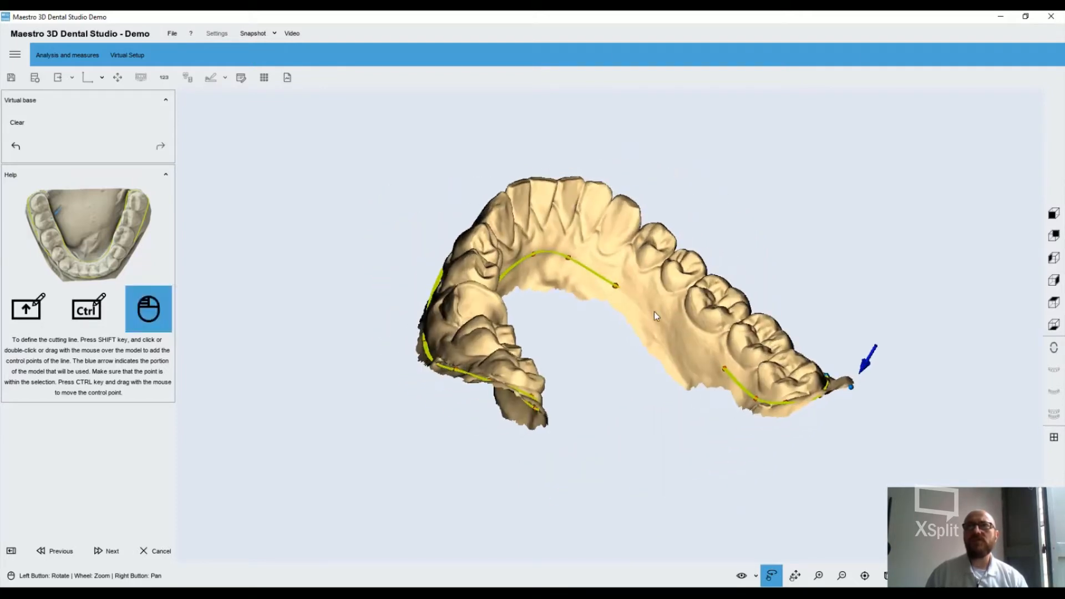
double_click(682, 341)
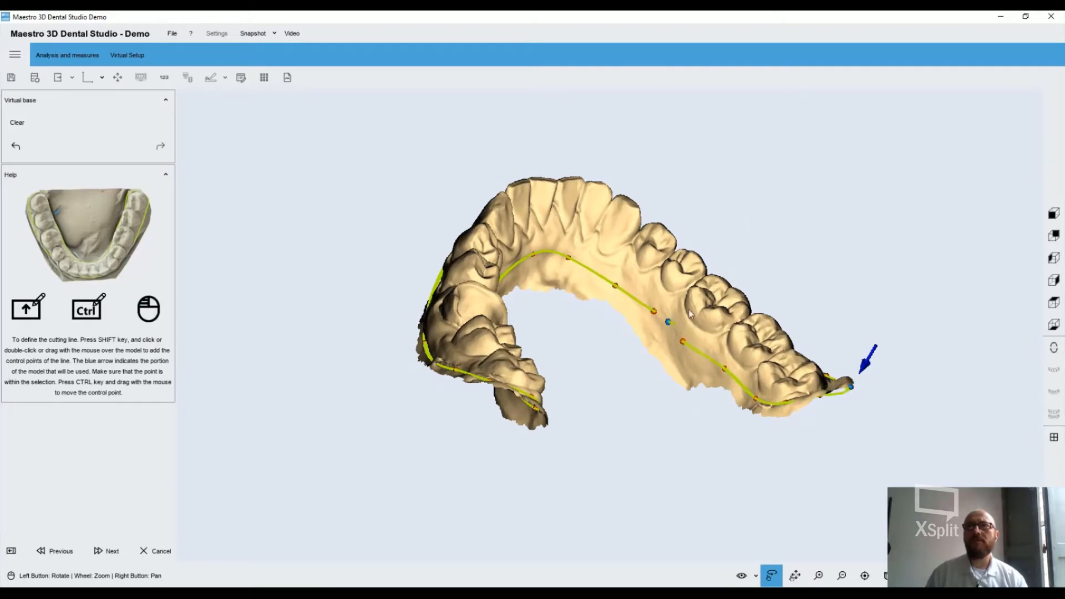
left_click_drag(666, 326, 661, 311)
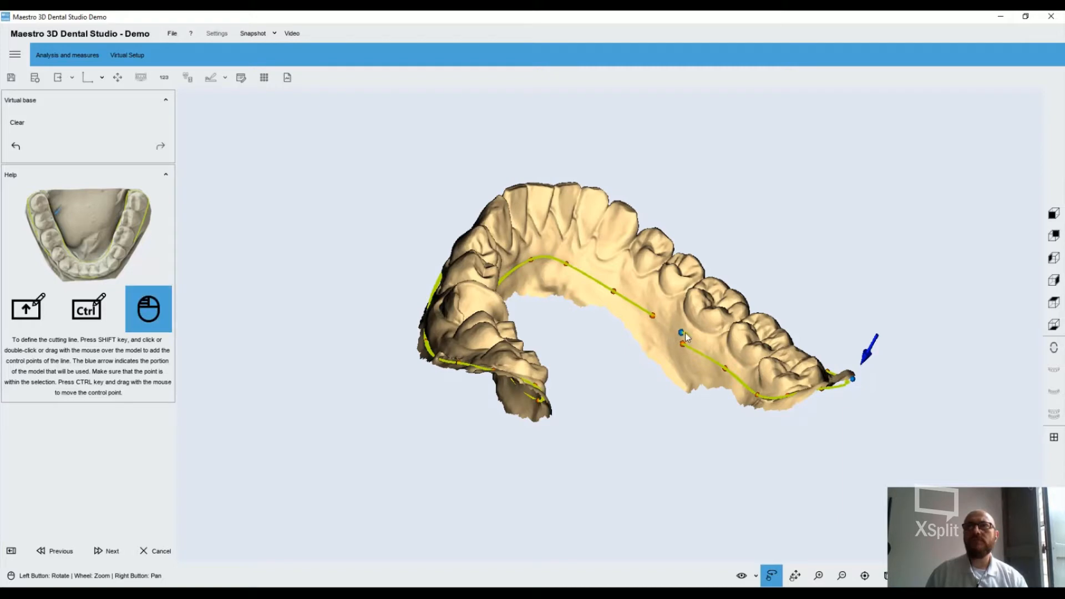
left_click_drag(685, 335, 657, 343)
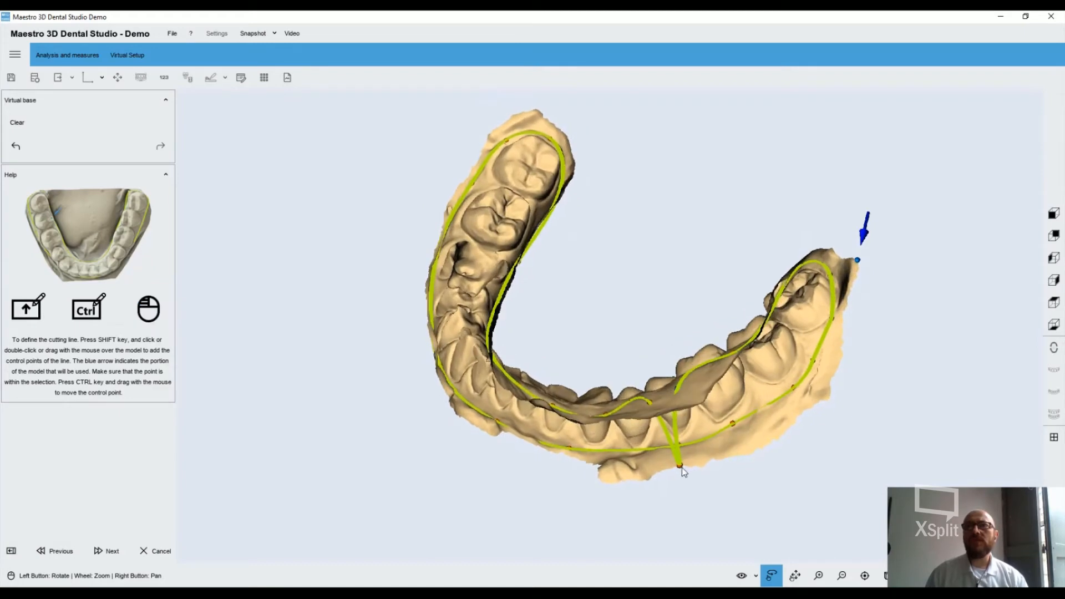
Correct the misplaced control point of the lower cutting line, move the blue arrow's selection point onto the last molar and proceed
left_click_drag(682, 471, 733, 352)
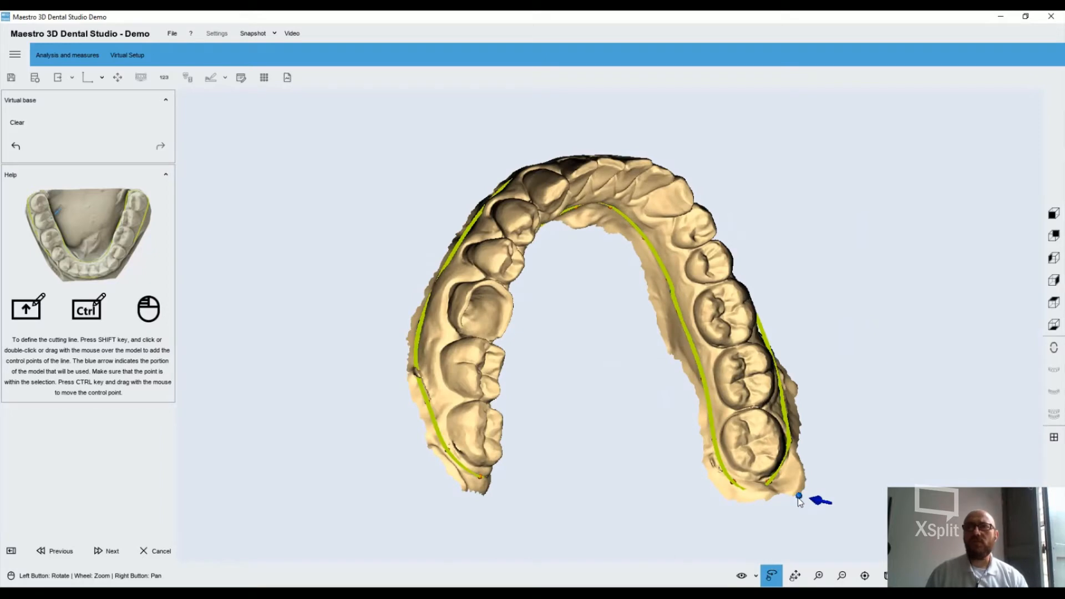
left_click_drag(799, 499, 769, 435, "ctrl")
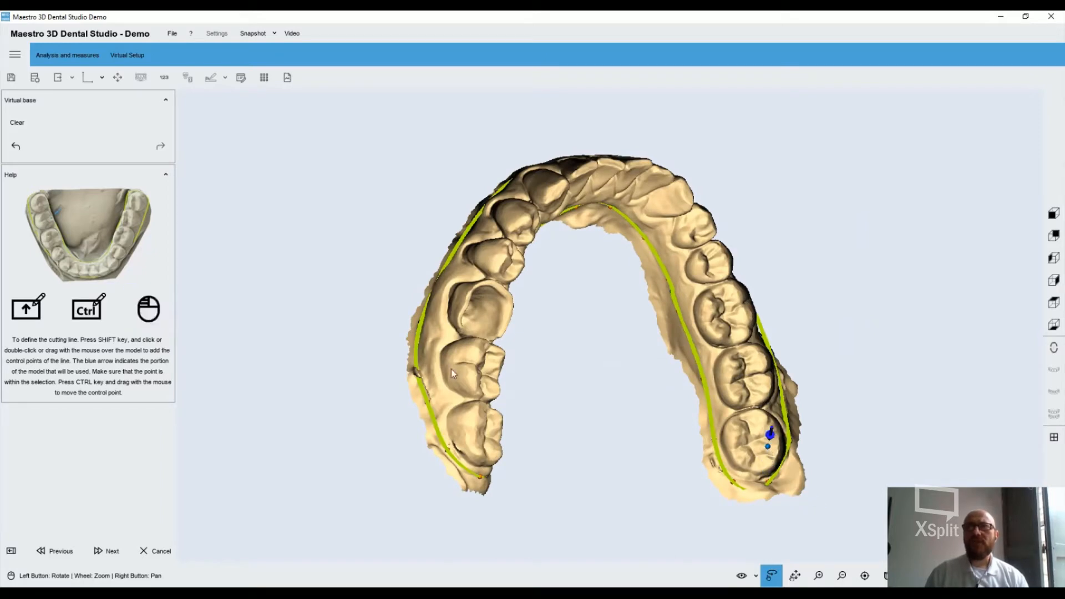
left_click(105, 551)
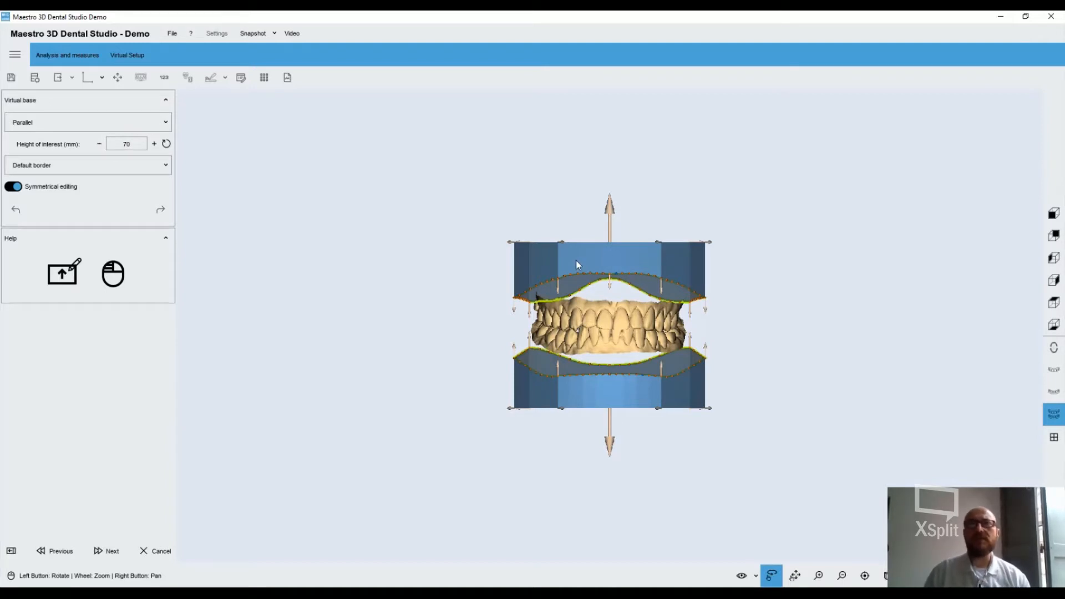
Adjust the rear and front corners of the upper virtual base with symmetrical editing on
left_click_drag(577, 261, 559, 281)
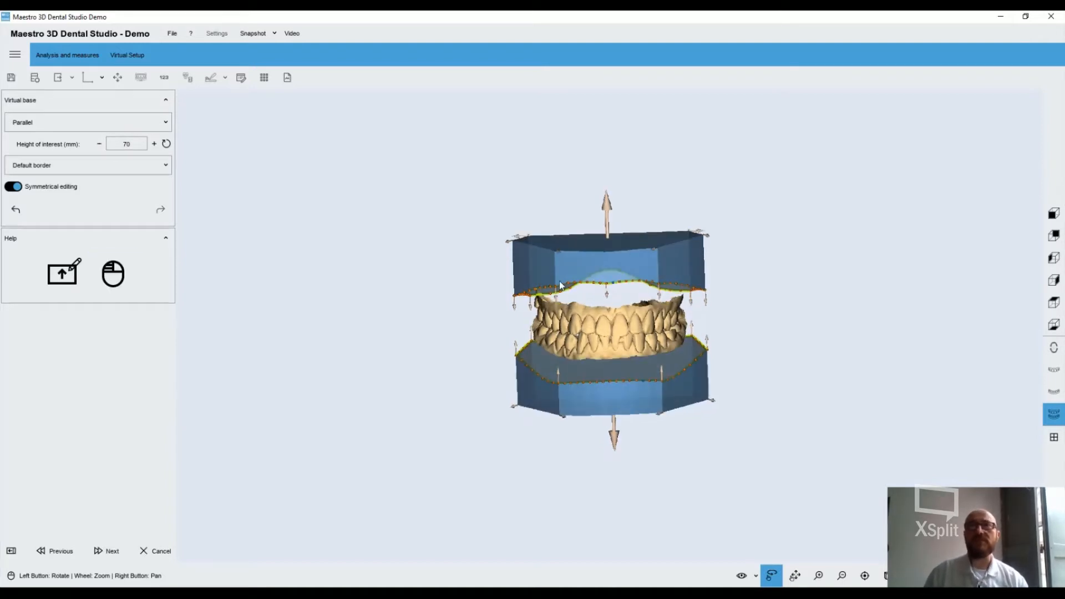
scroll(557, 280, "down", 4)
scroll(553, 278, "up", 8)
scroll(553, 283, "up", 2)
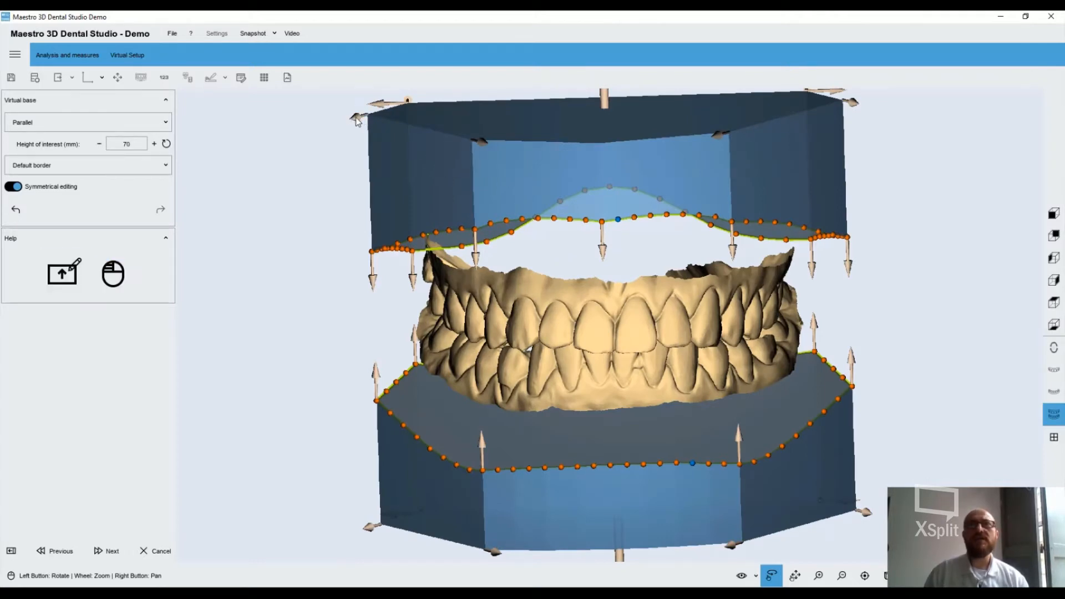
left_click_drag(355, 120, 348, 129)
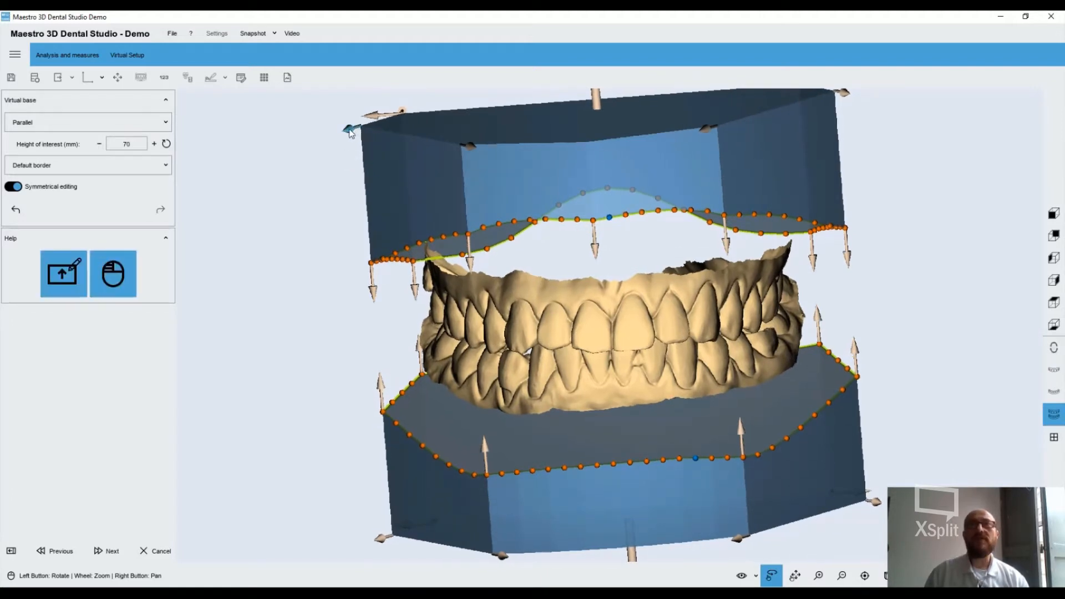
left_click_drag(350, 129, 339, 133)
left_click_drag(396, 171, 607, 174)
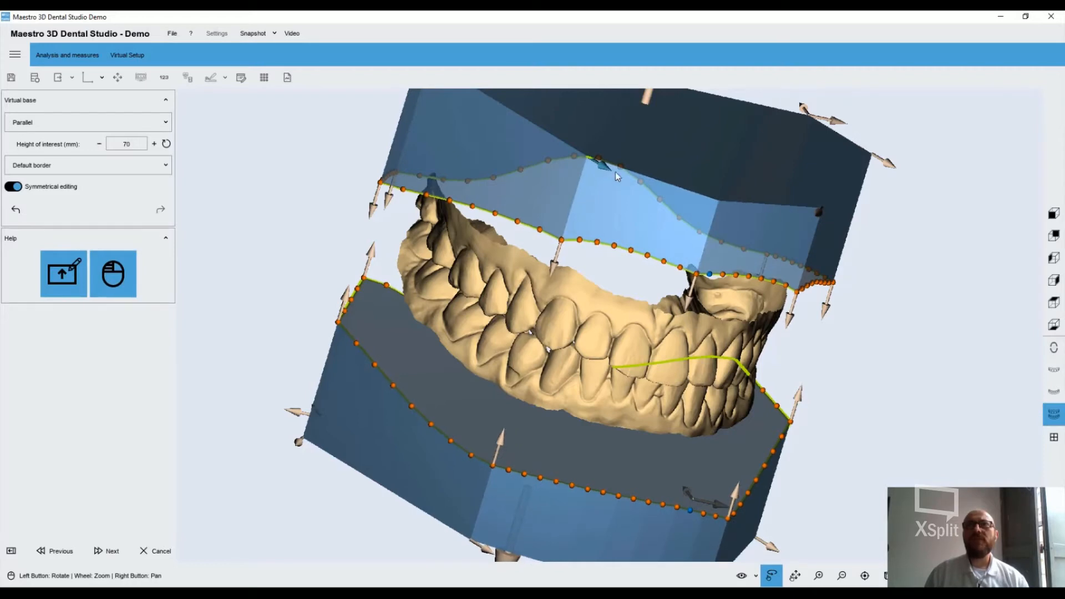
left_click_drag(613, 171, 711, 272)
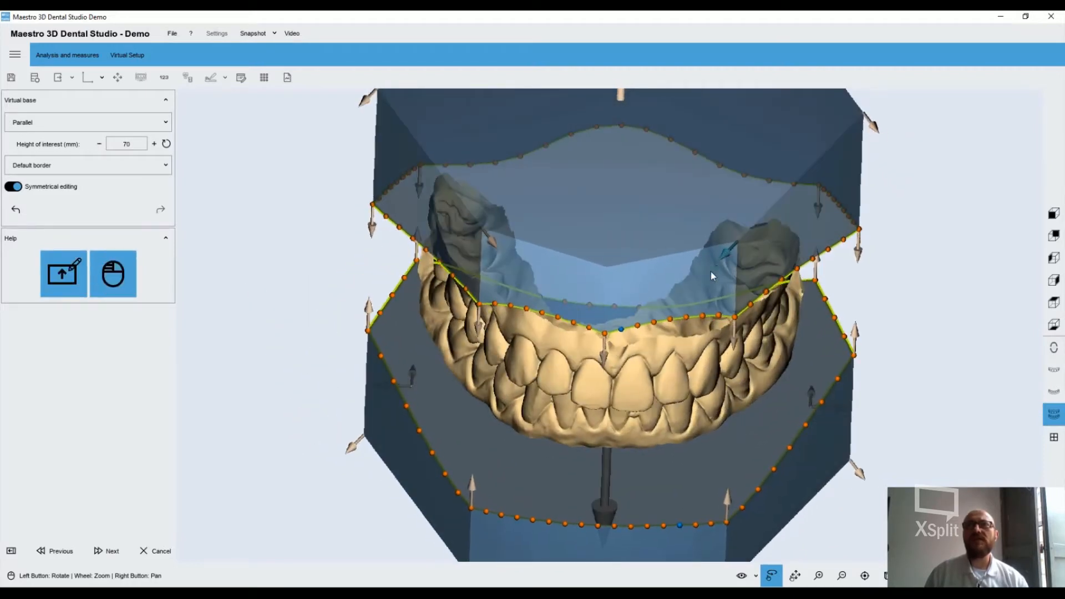
Raise the parallel virtual bases' height of interest to 78 mm
left_click_drag(535, 302, 574, 197)
scroll(575, 197, "up", 4)
scroll(575, 197, "down", 5)
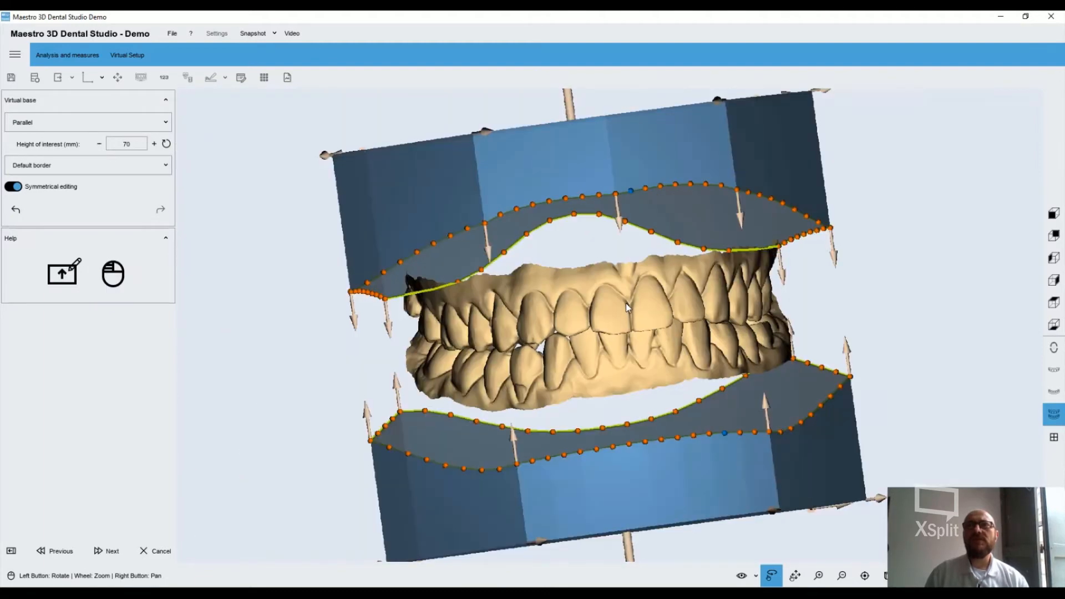
mouse_move(585, 155)
left_mouse_down()
mouse_move(584, 138)
mouse_move(582, 155)
left_mouse_up()
scroll(580, 282, "down", 1)
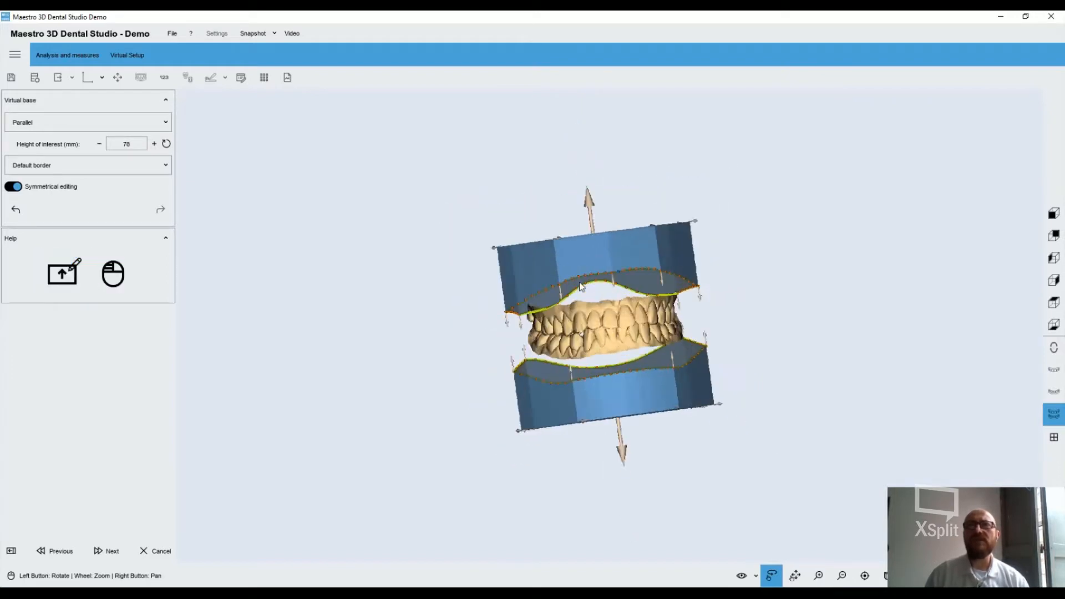
scroll(579, 281, "up", 5)
mouse_move(522, 146)
left_mouse_down()
mouse_move(522, 163)
mouse_move(522, 131)
left_mouse_up()
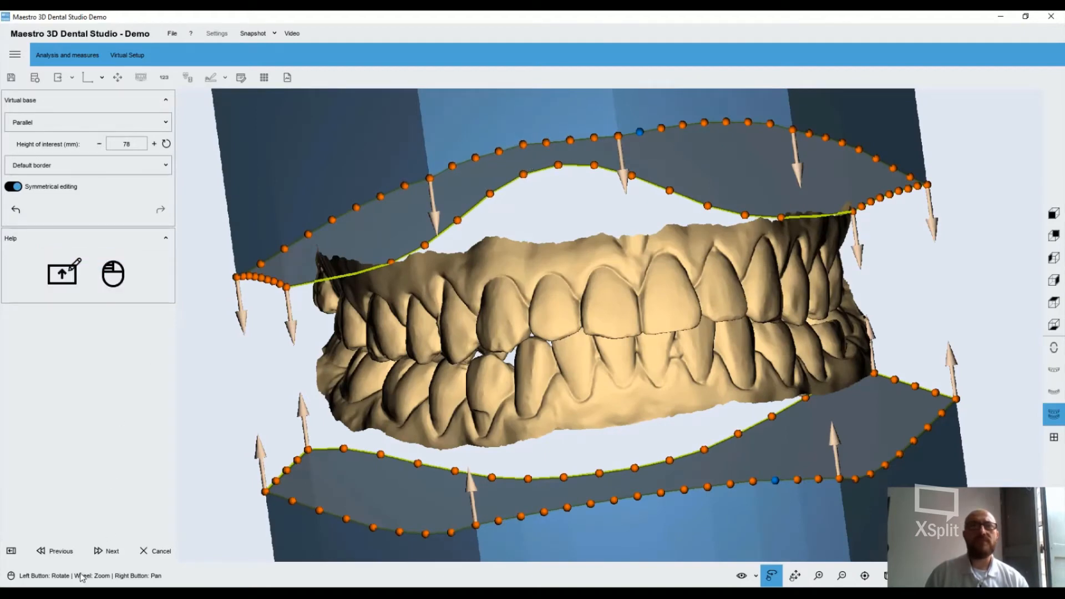
Generate the virtual bases for both jaws, check them from behind and accept them
left_click(104, 551)
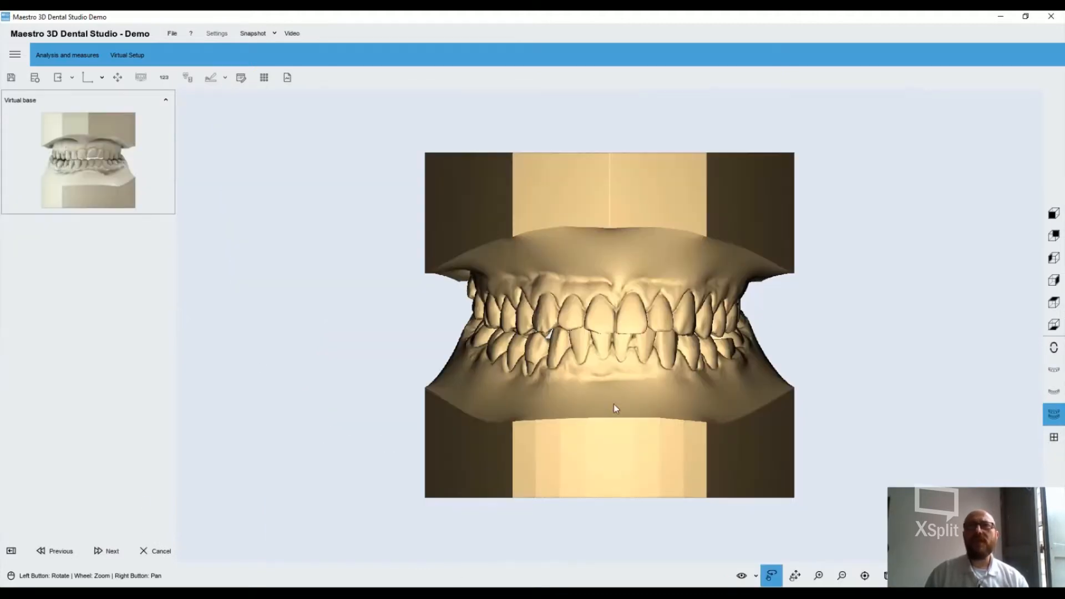
left_click_drag(614, 408, 438, 344)
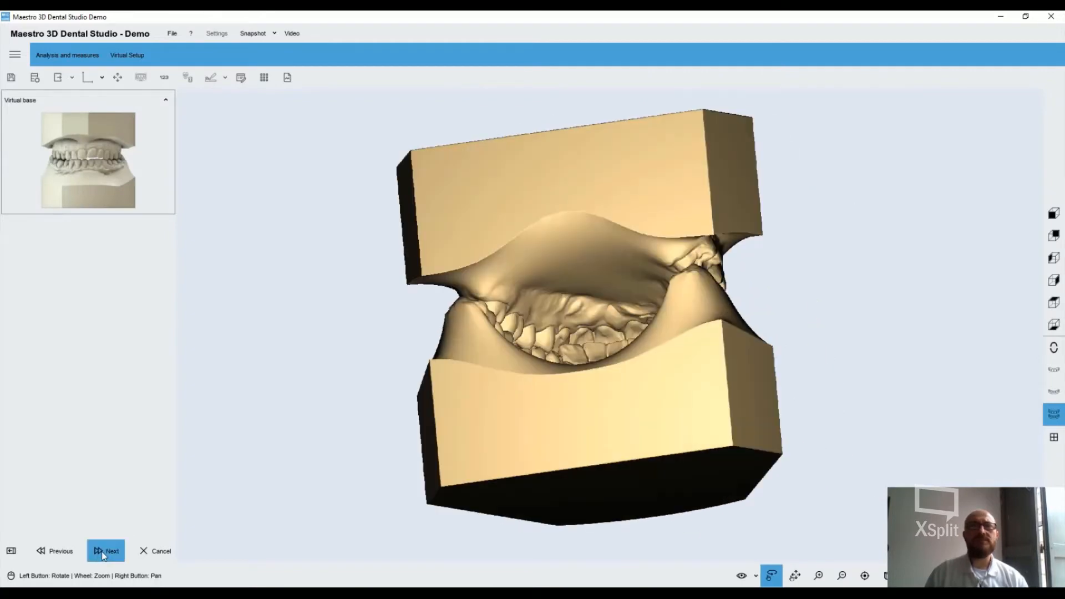
left_click(101, 551)
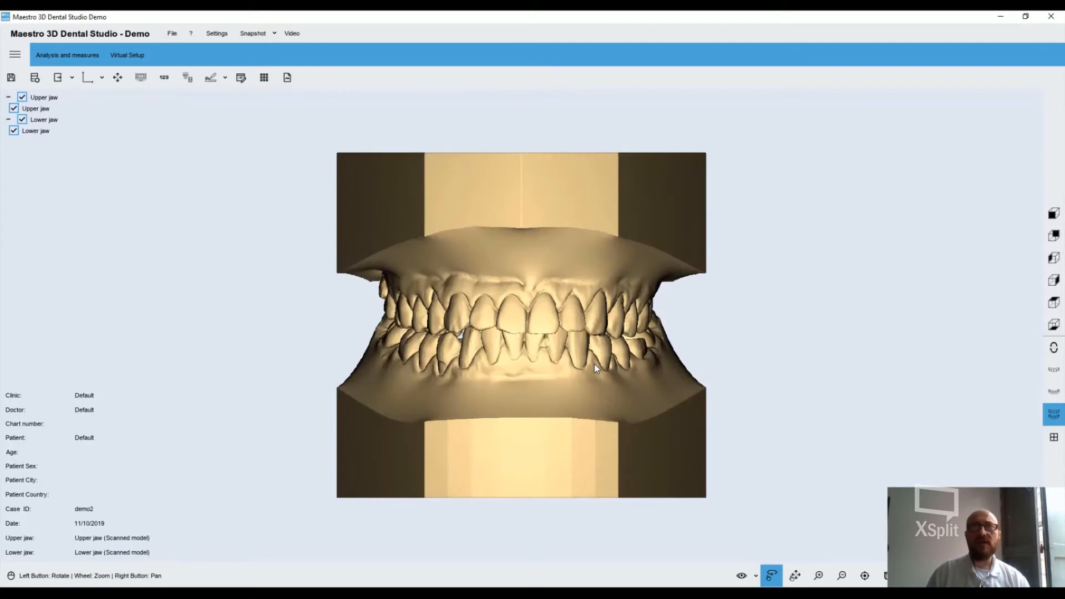
Examine the based upper and lower models from the front, sides and back
left_click_drag(594, 364, 522, 378)
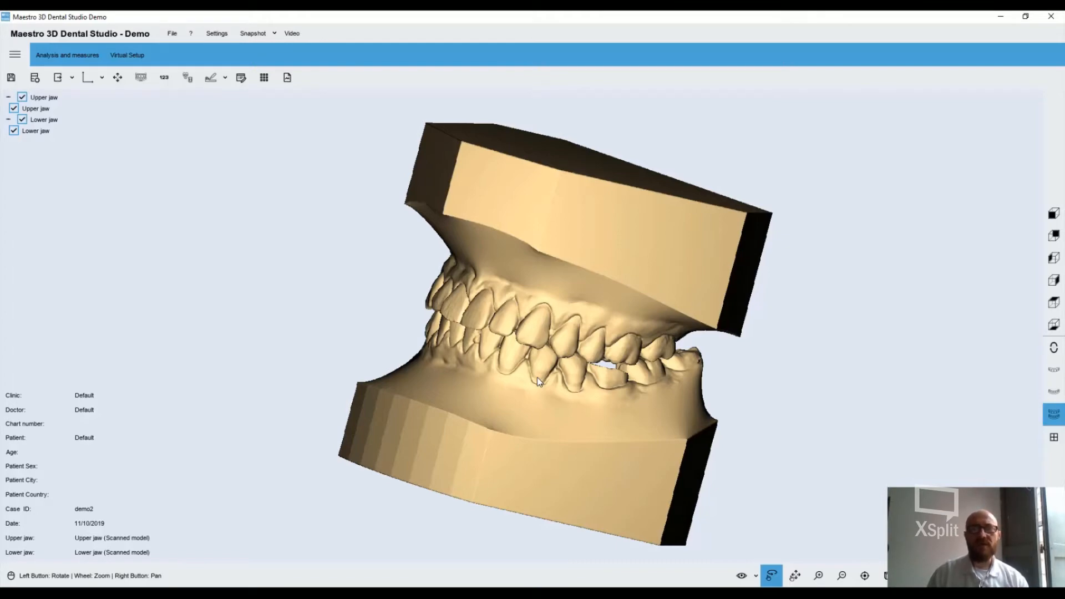
left_click_drag(528, 400, 662, 404)
left_click_drag(607, 380, 551, 289)
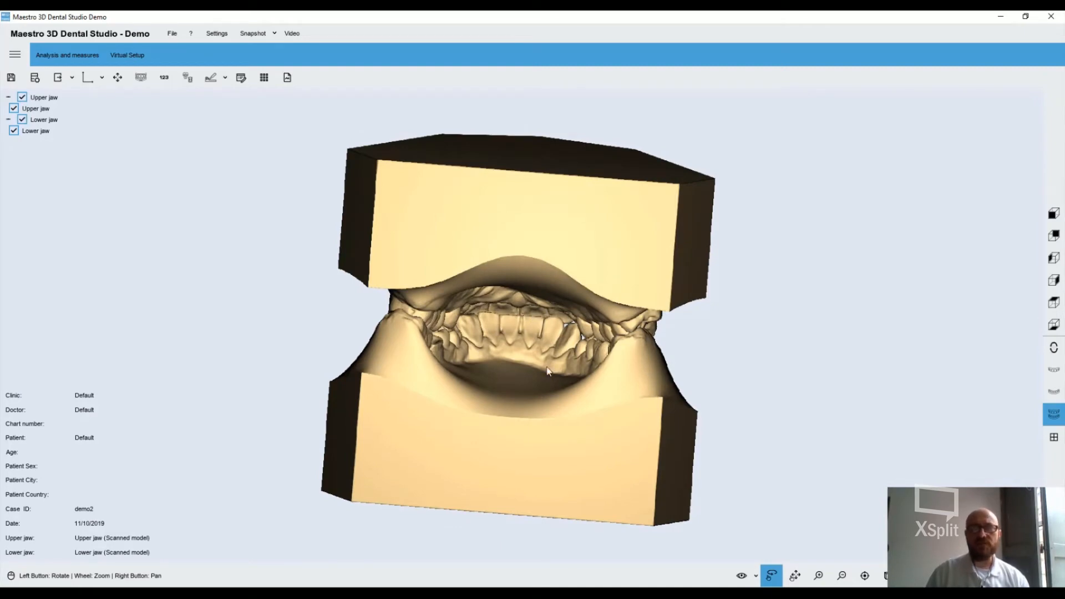
left_click_drag(549, 371, 605, 314)
left_click_drag(572, 262, 501, 310)
left_click_drag(646, 364, 579, 328)
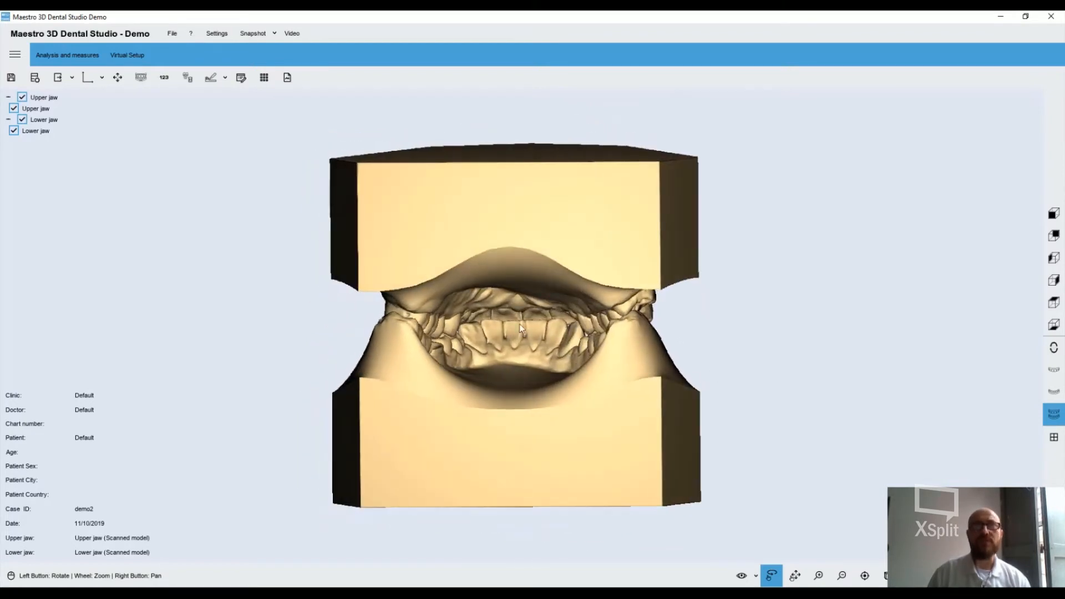
Start a label for the lower jaw and place it in the middle of the base's rear face
left_click(168, 77)
left_click(607, 314)
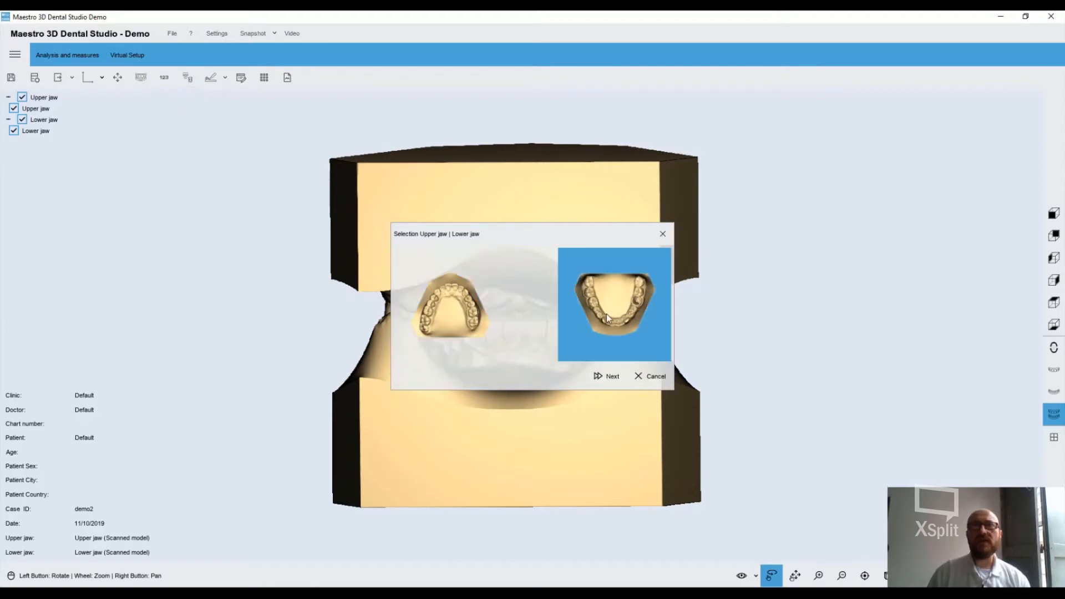
left_click(610, 376)
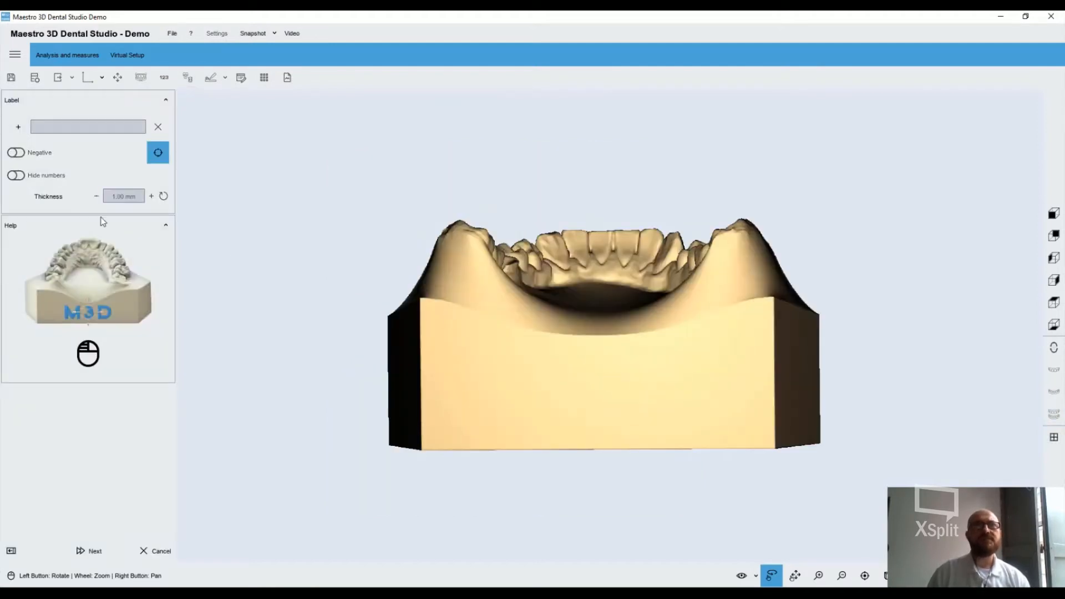
left_click(19, 126)
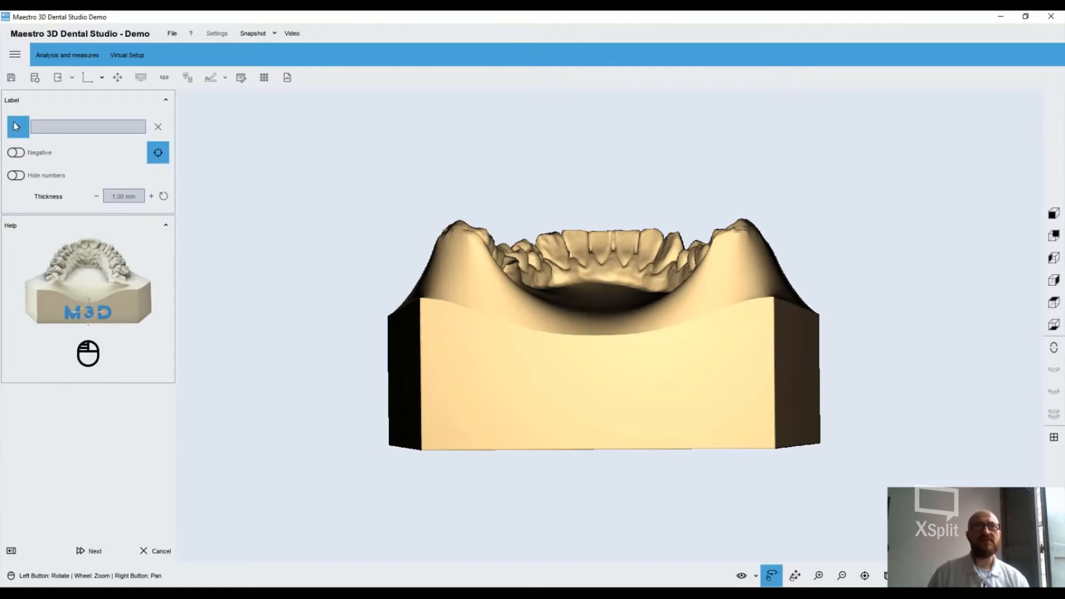
left_click(595, 393)
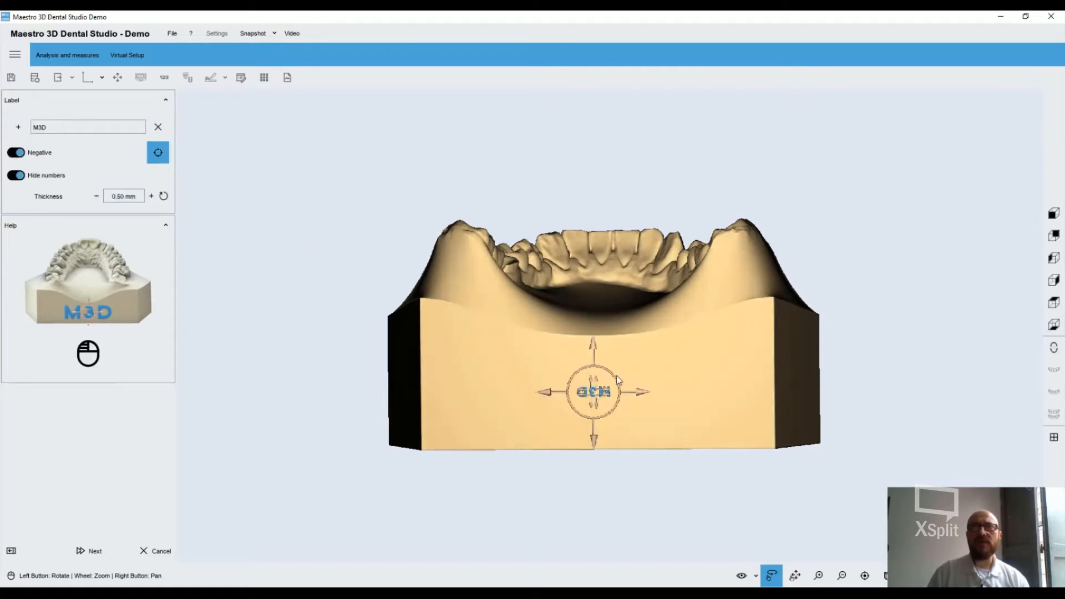
Set the label text to SHINING3D and rotate the label upright on the base's rear face
double_click(84, 131)
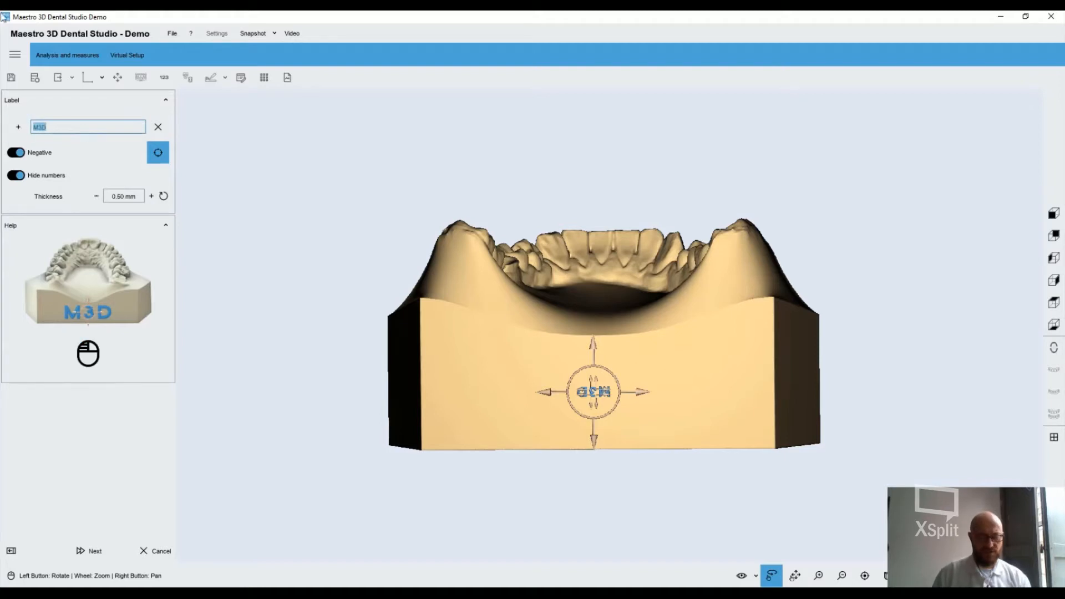
type("SHI")
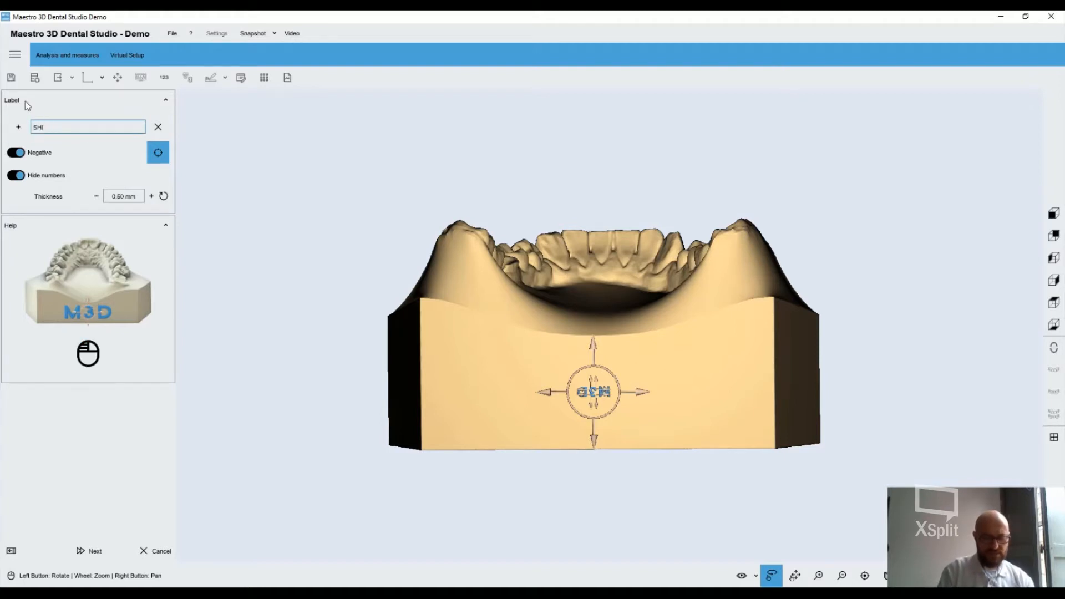
type("NINF")
type("3D")
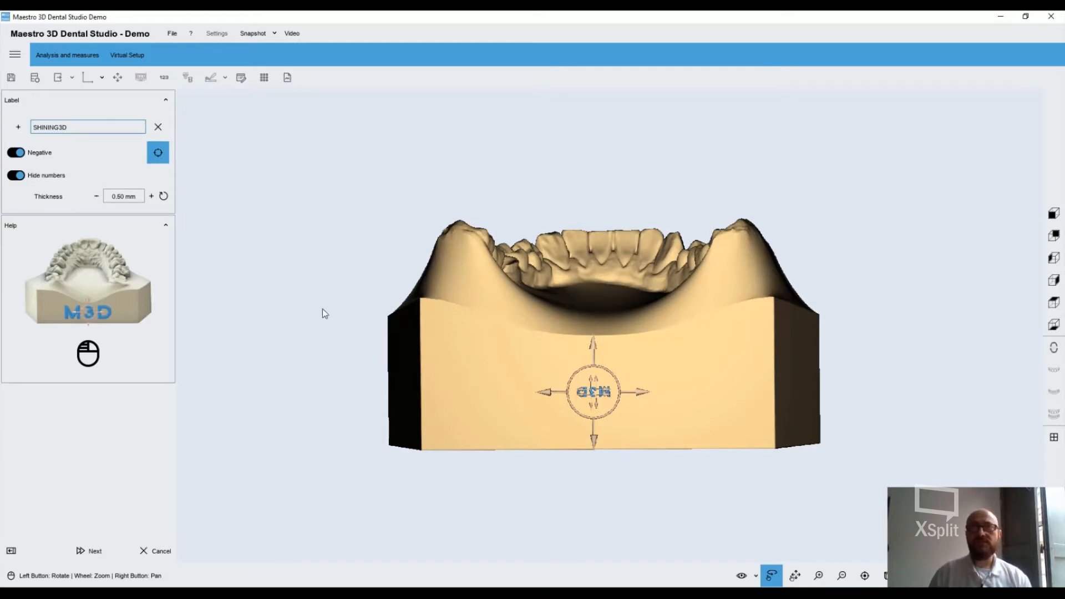
left_click(579, 381)
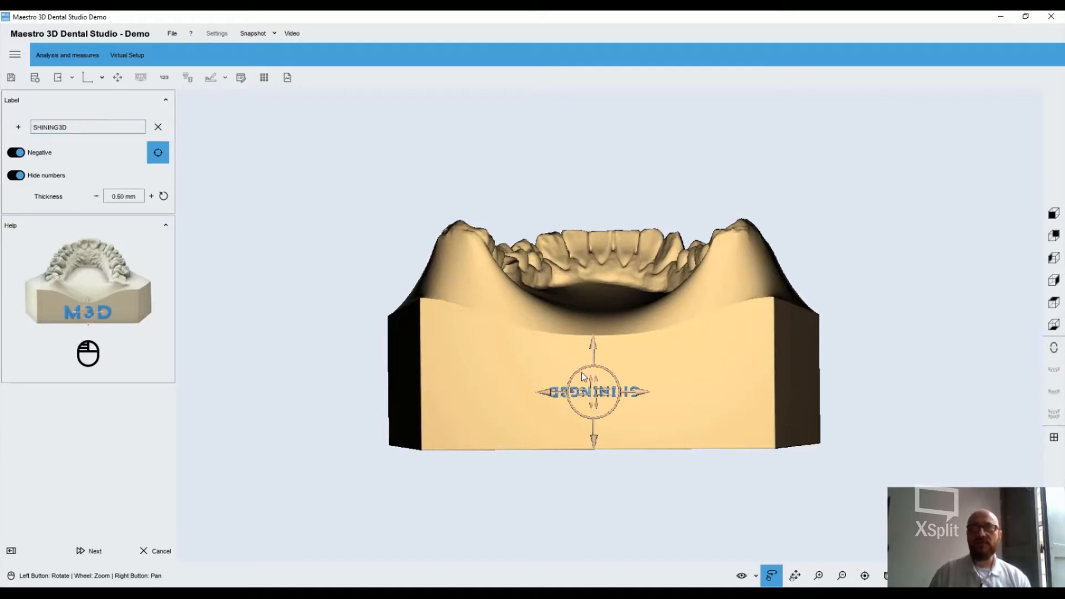
left_click_drag(615, 378, 576, 413)
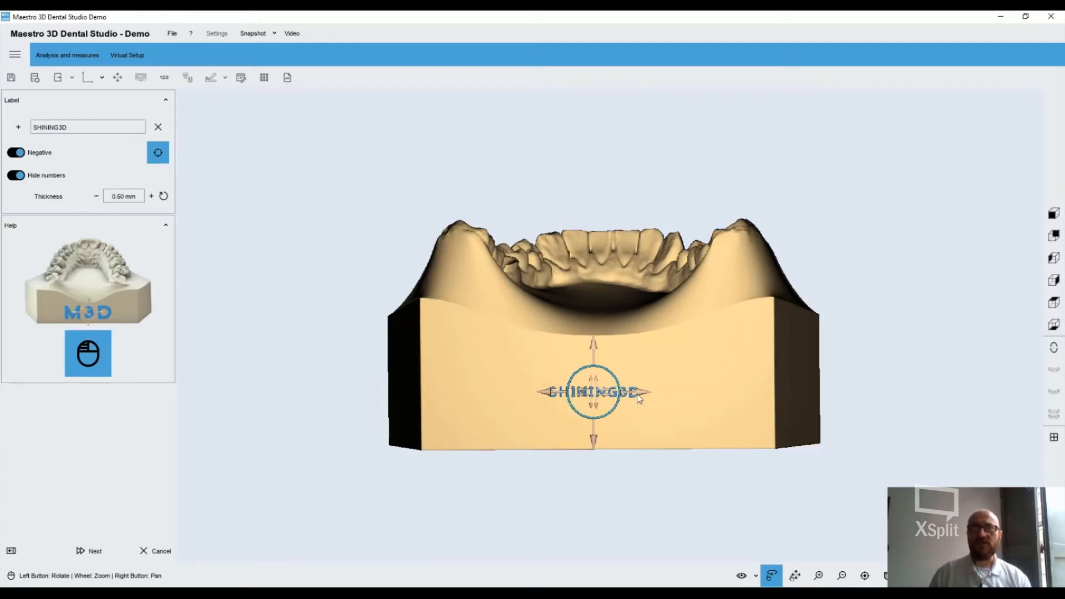
Enlarge the SHINING3D label in the middle of the rear face, keep it negative and apply it to the lower base
left_click_drag(637, 391, 611, 383)
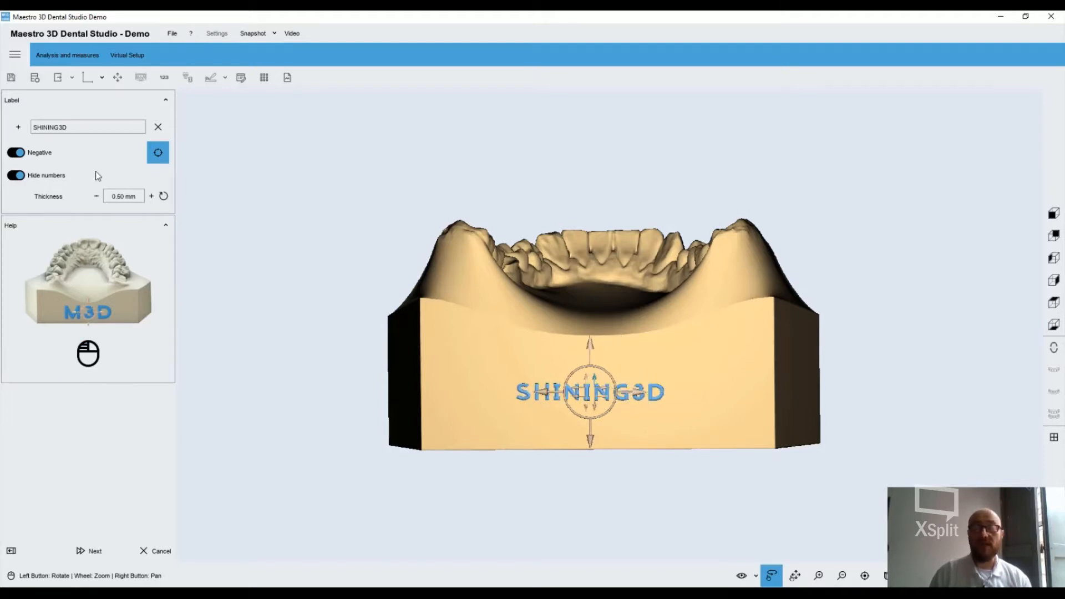
left_click(15, 154)
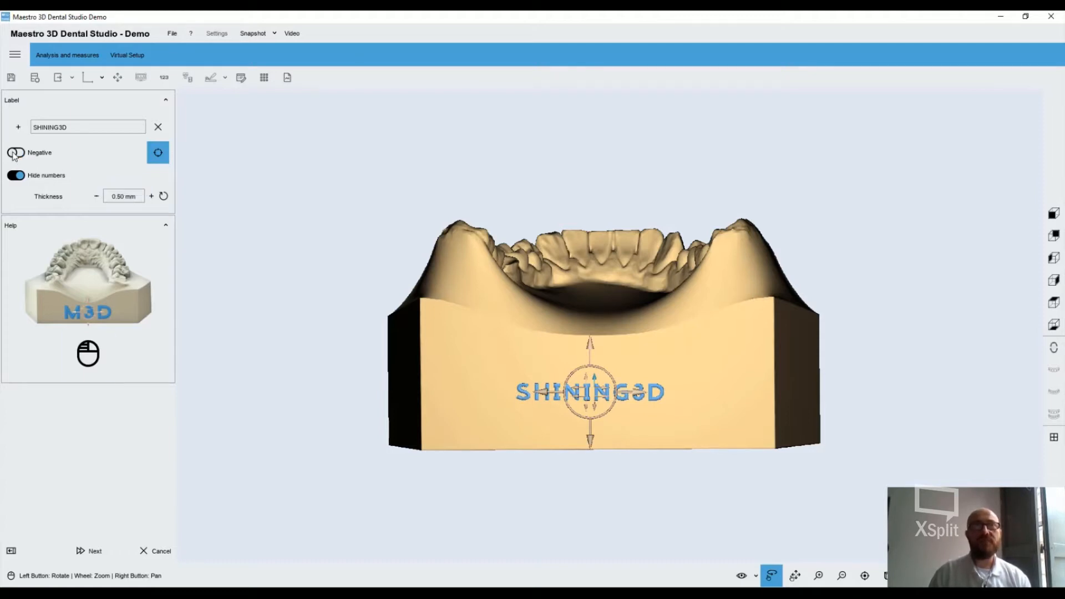
left_click(15, 153)
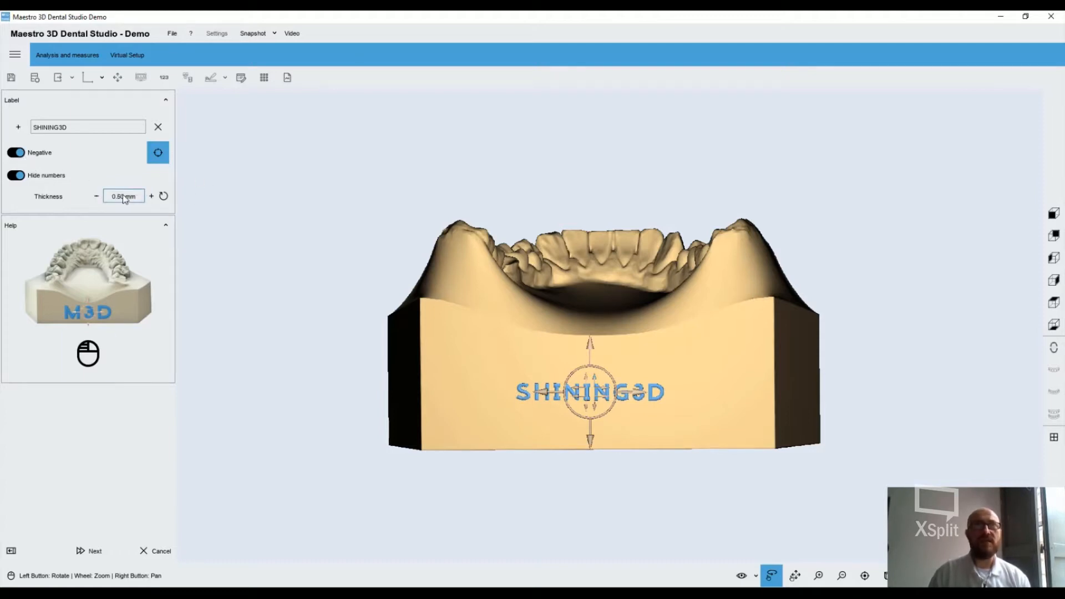
left_click(82, 550)
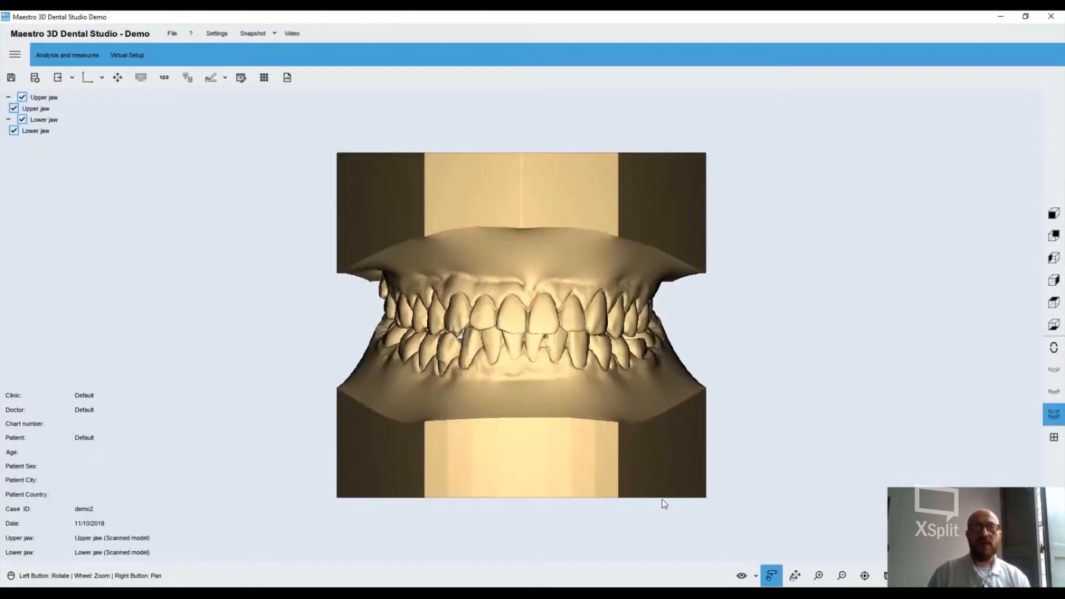
Open the intersection analysis and show only the lower jaw, turned to its occlusal surfaces
left_click(92, 58)
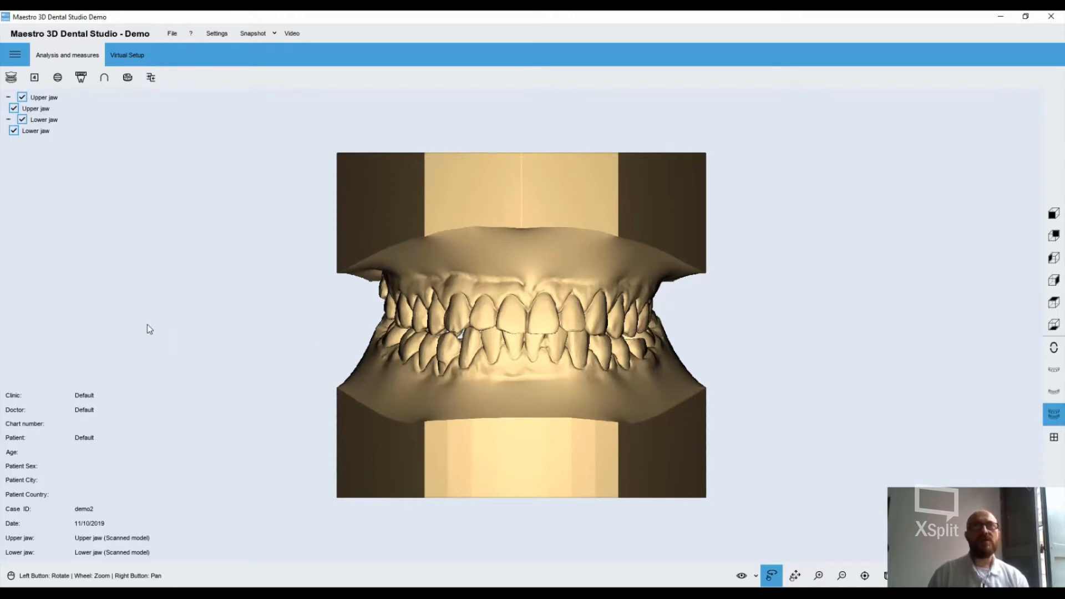
left_click(14, 82)
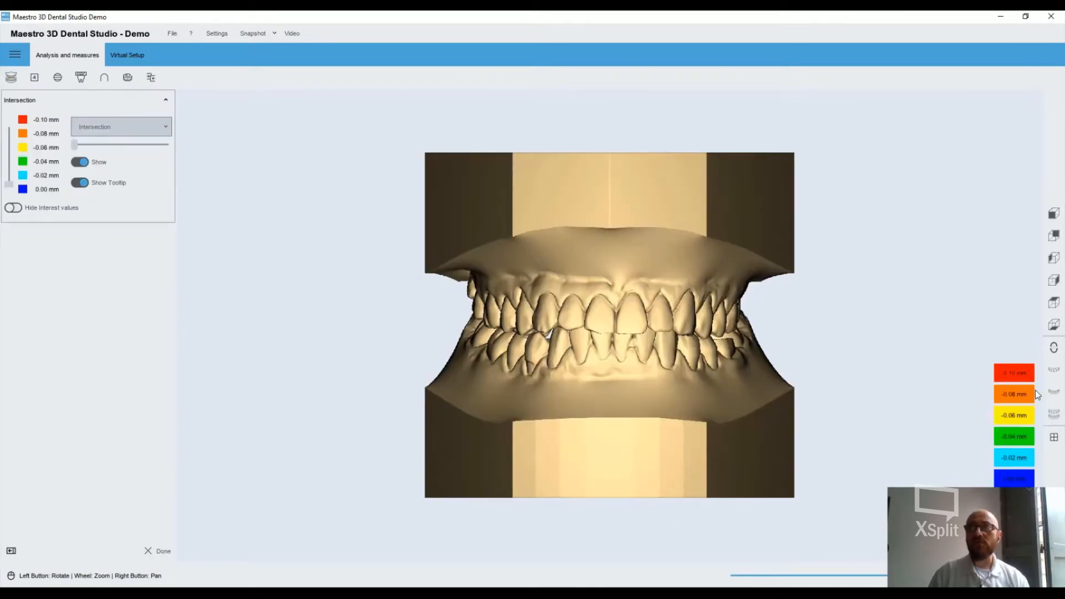
left_click(1054, 391)
left_click_drag(854, 391, 577, 381)
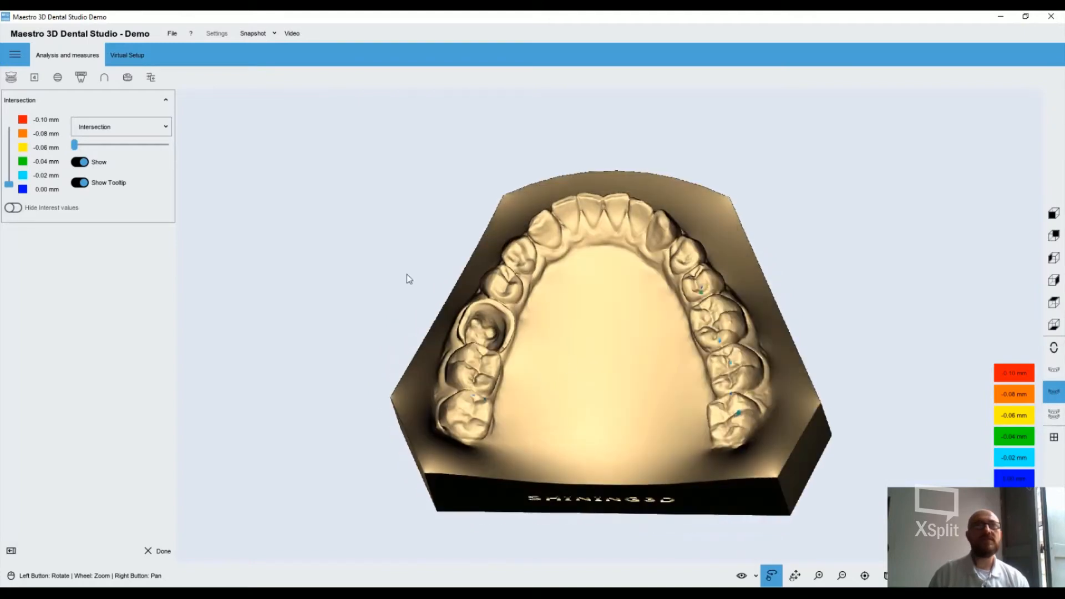
Examine the occlusal contacts in Distance-Intersection mode with the colour range widened to ±0.80 mm, and leave the analysis
left_click(132, 126)
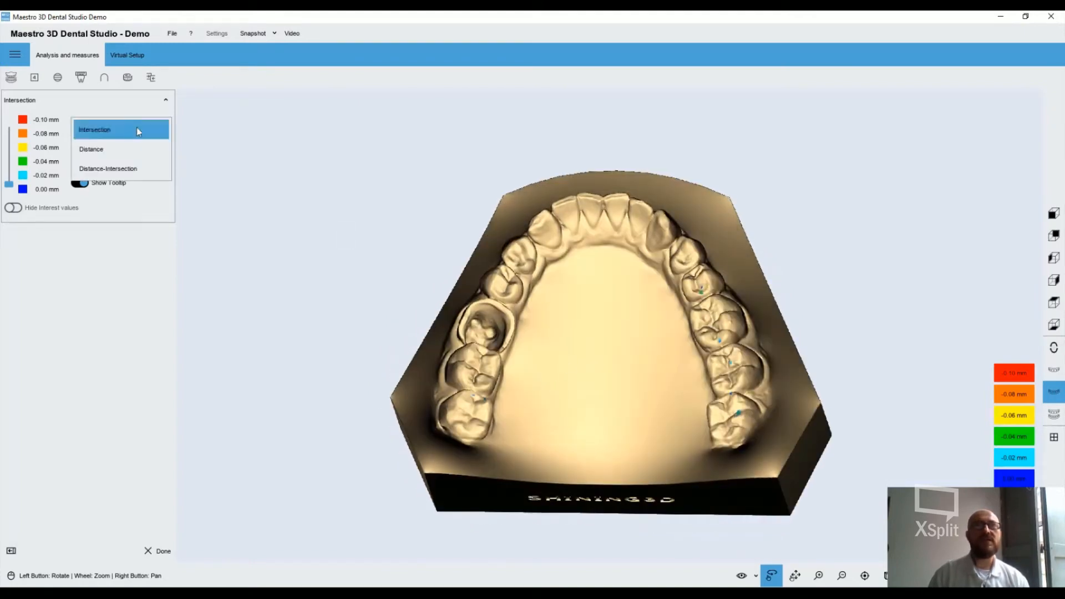
left_click(138, 169)
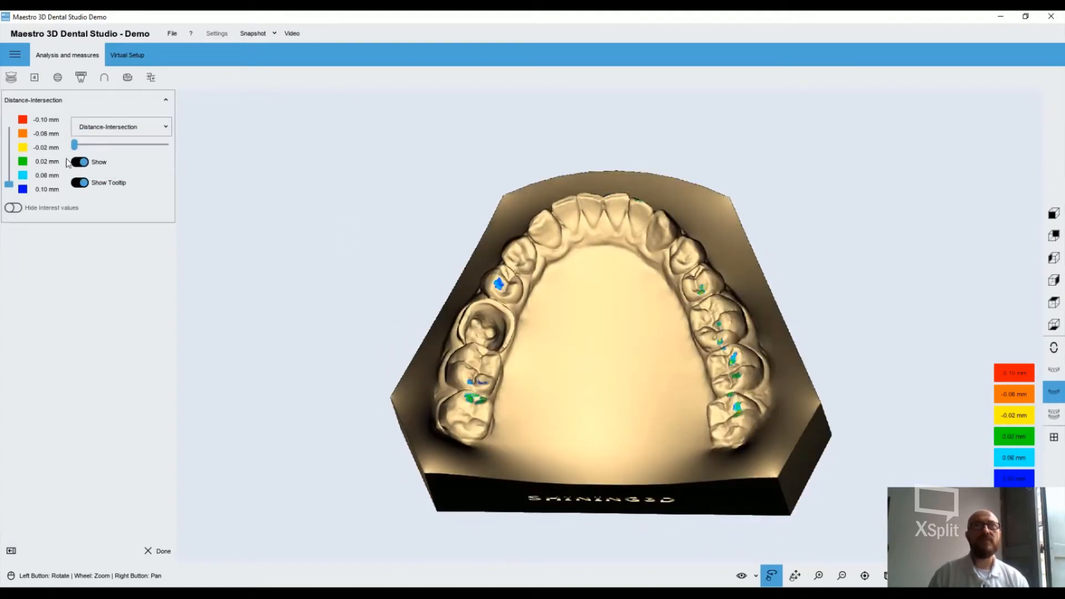
left_click_drag(74, 144, 148, 146)
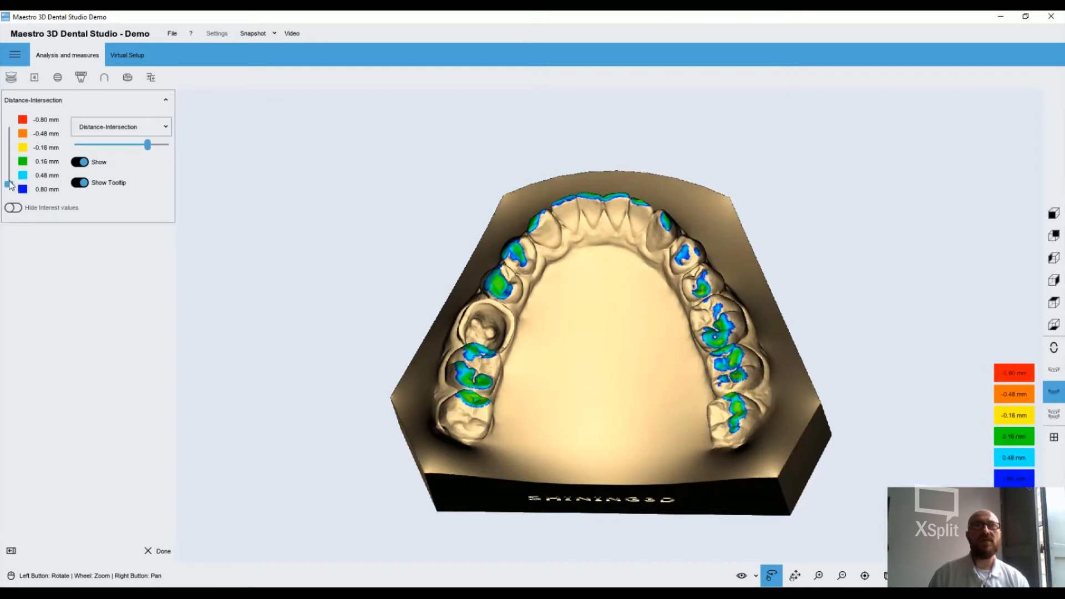
left_click_drag(9, 184, 12, 205)
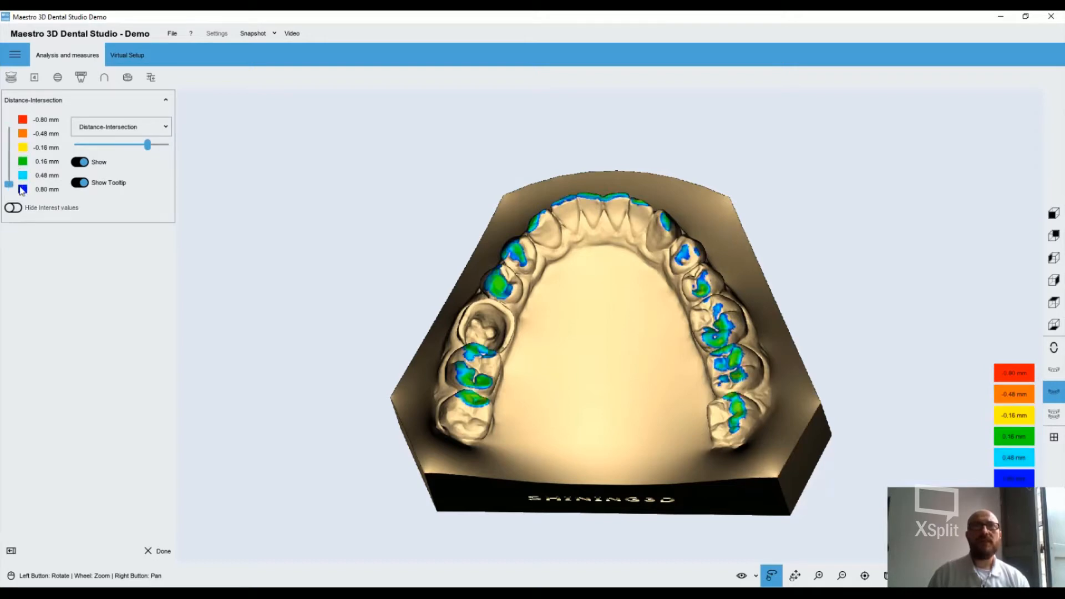
left_click(161, 552)
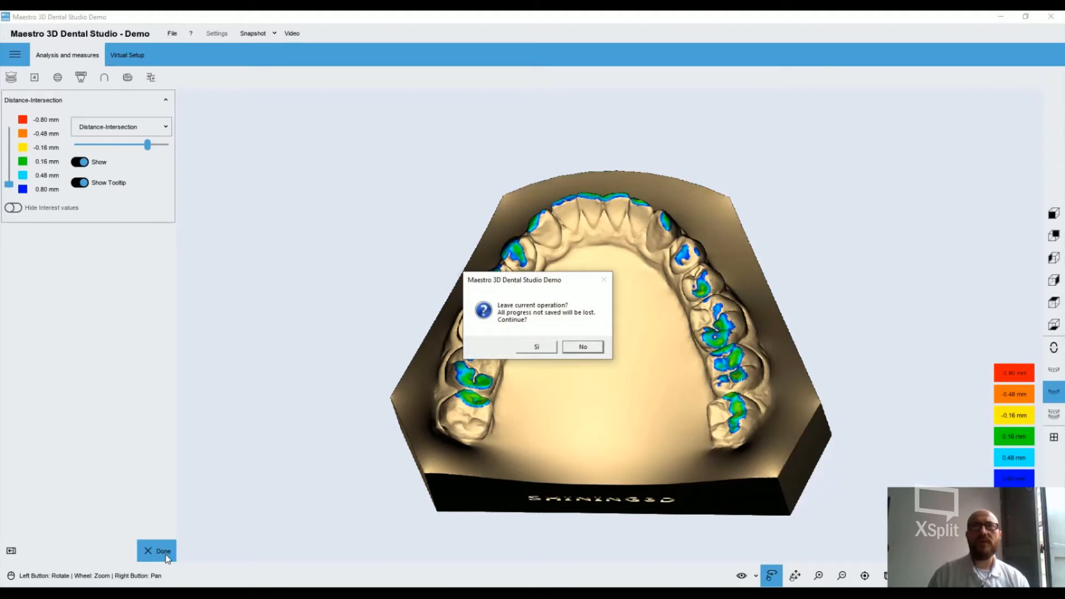
left_click(539, 345)
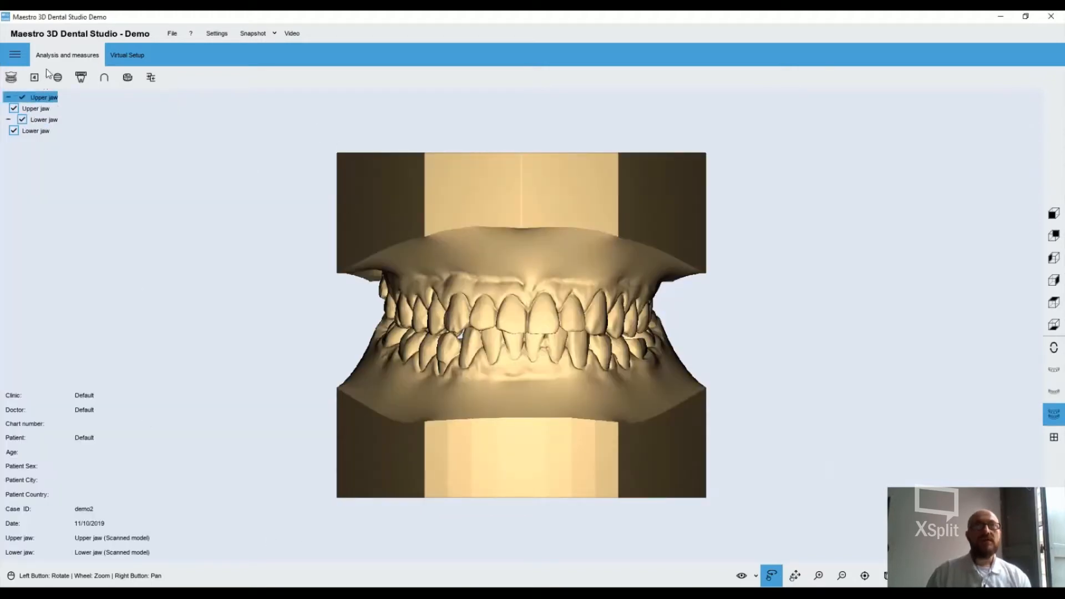
Section both jaws with Plane YZ and move the plane to position 55
left_click(59, 77)
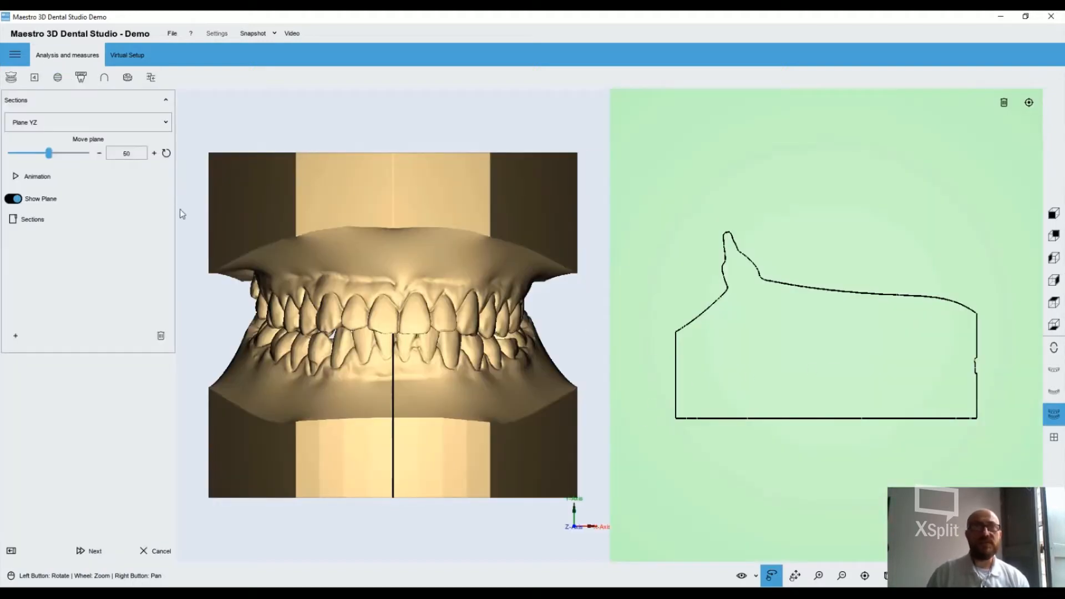
left_click(167, 127)
left_click(72, 142)
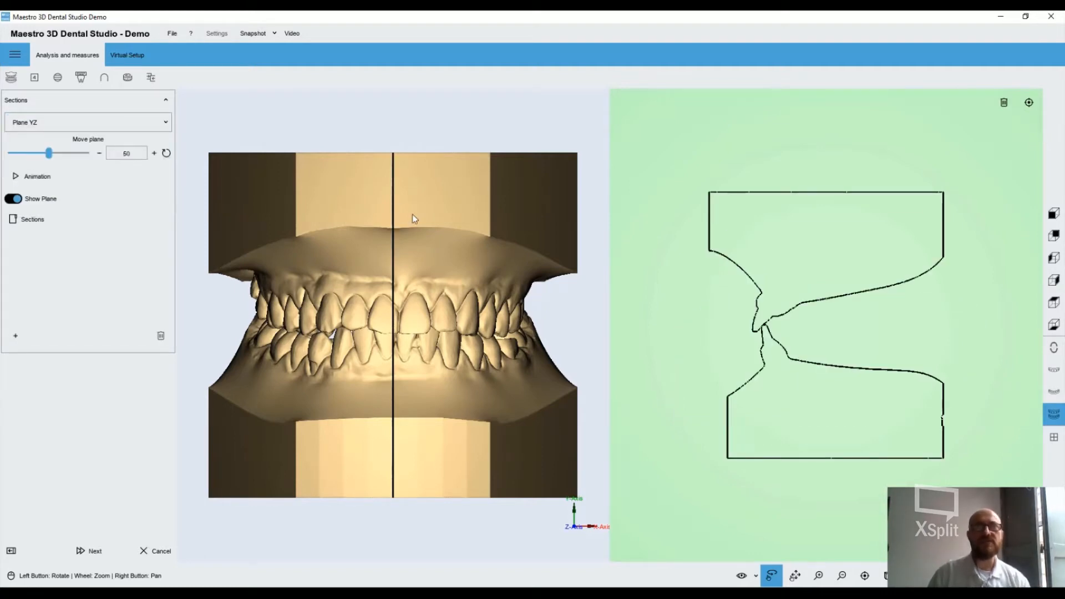
left_click(113, 122)
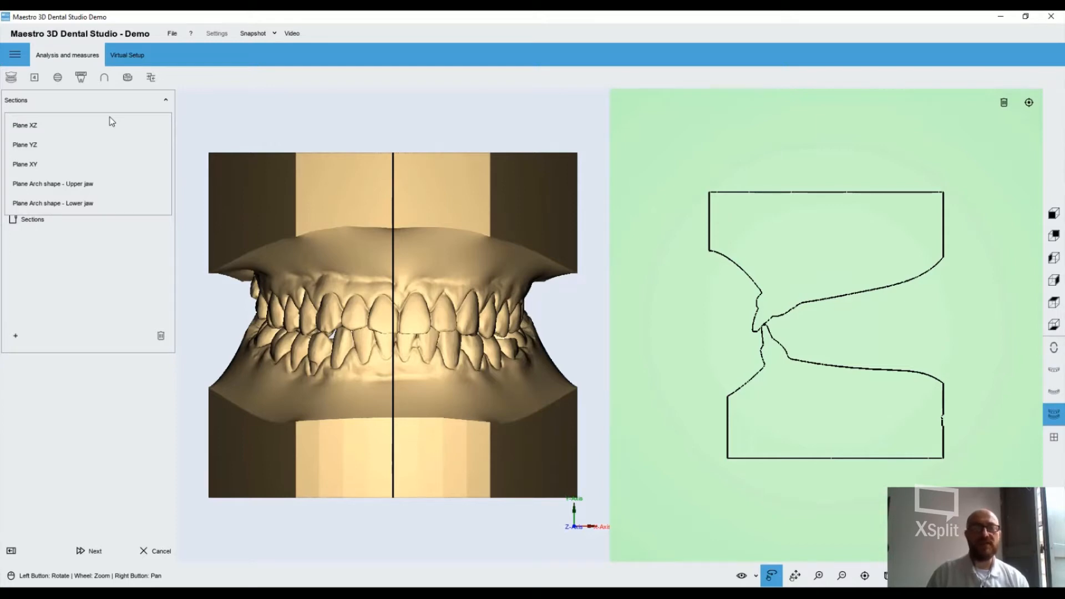
left_click(81, 144)
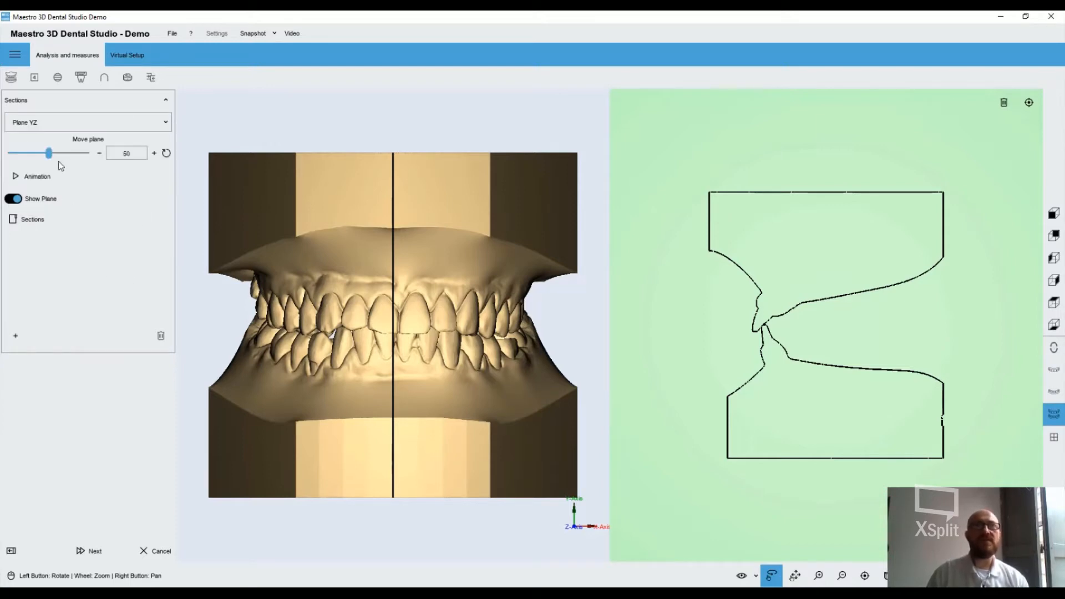
mouse_move(49, 153)
left_mouse_down()
mouse_move(33, 155)
mouse_move(52, 154)
left_mouse_up()
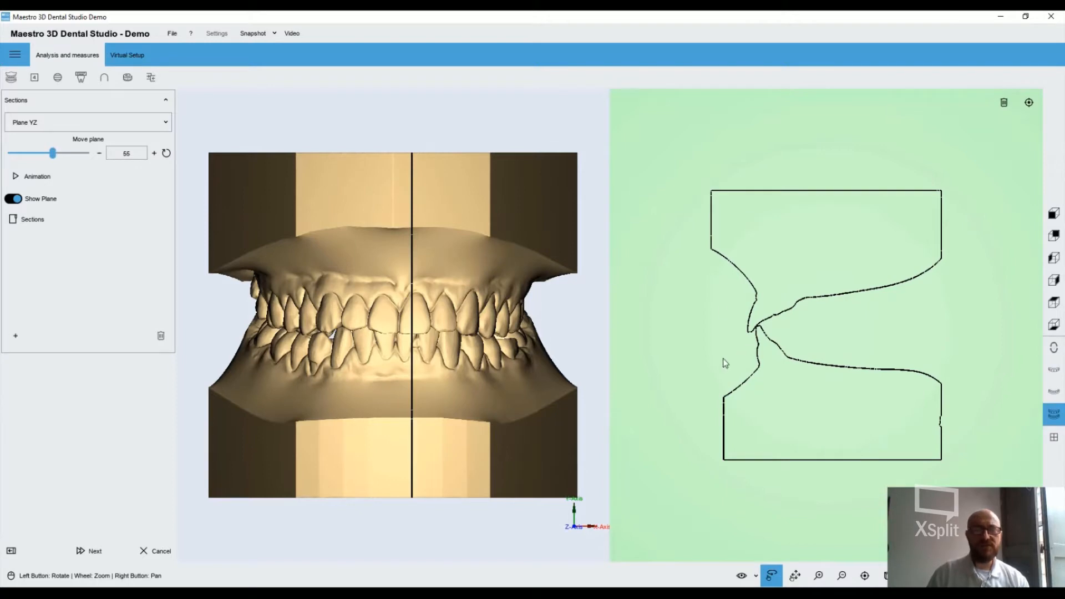
Measure the distance in the section from the inner side of the lower incisor to the palate contour
scroll(810, 355, "down", 1)
scroll(834, 364, "up", 5)
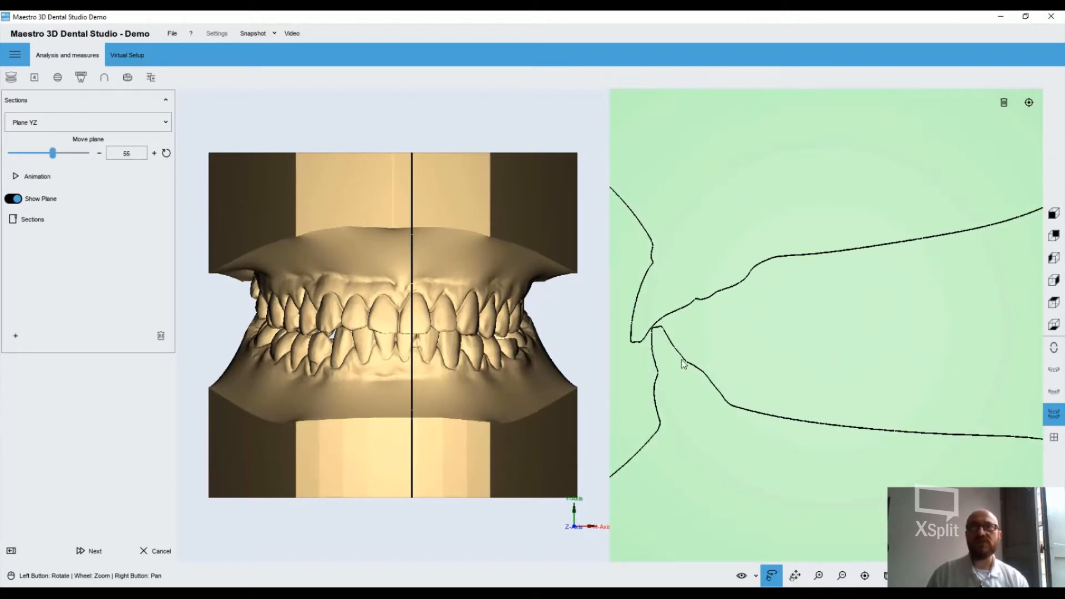
left_click(782, 256)
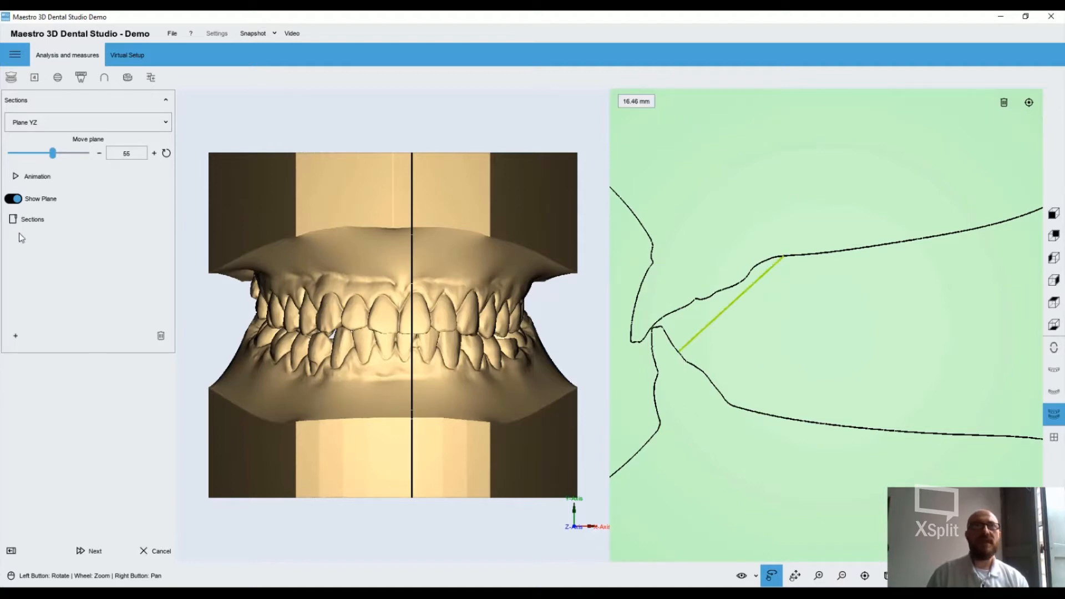
Save the current section with its measurement, rename it Section_Saved_1 and finish the sections tool
left_click(15, 335)
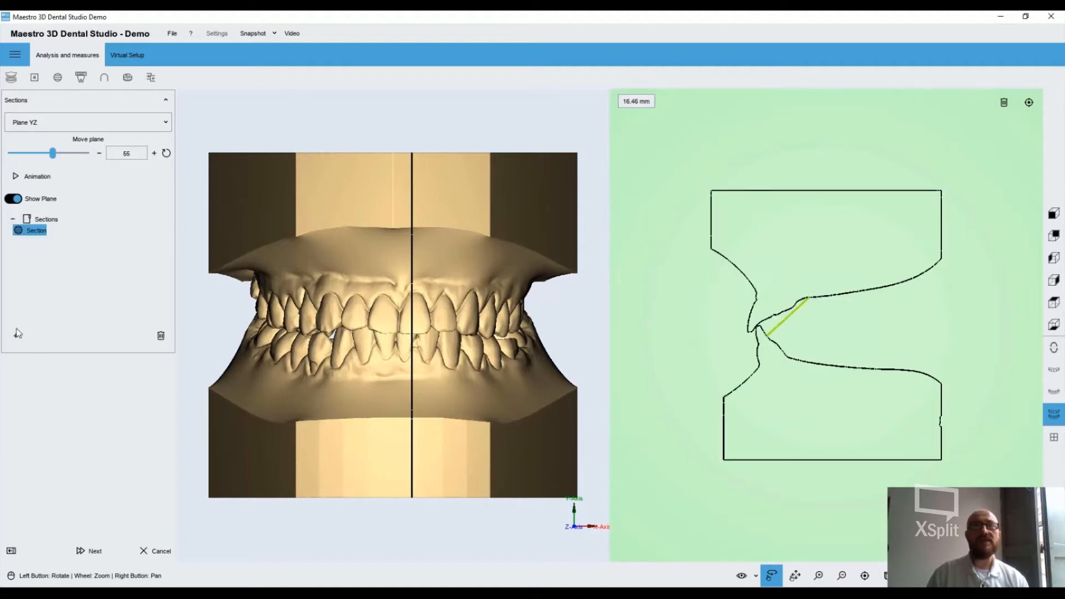
double_click(33, 232)
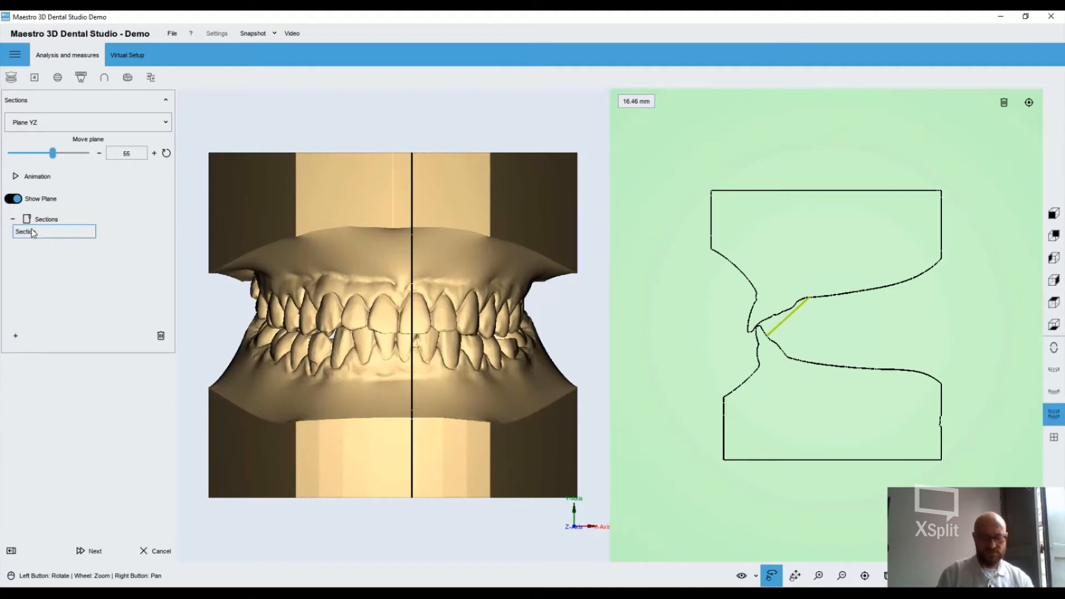
type("Saved_1")
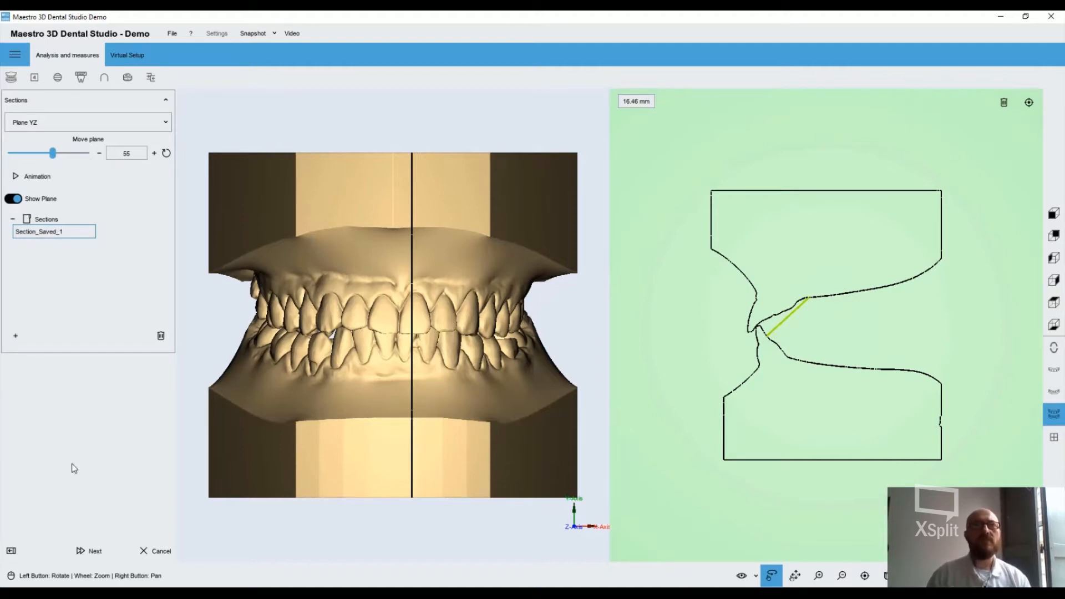
key("Return")
left_click(83, 551)
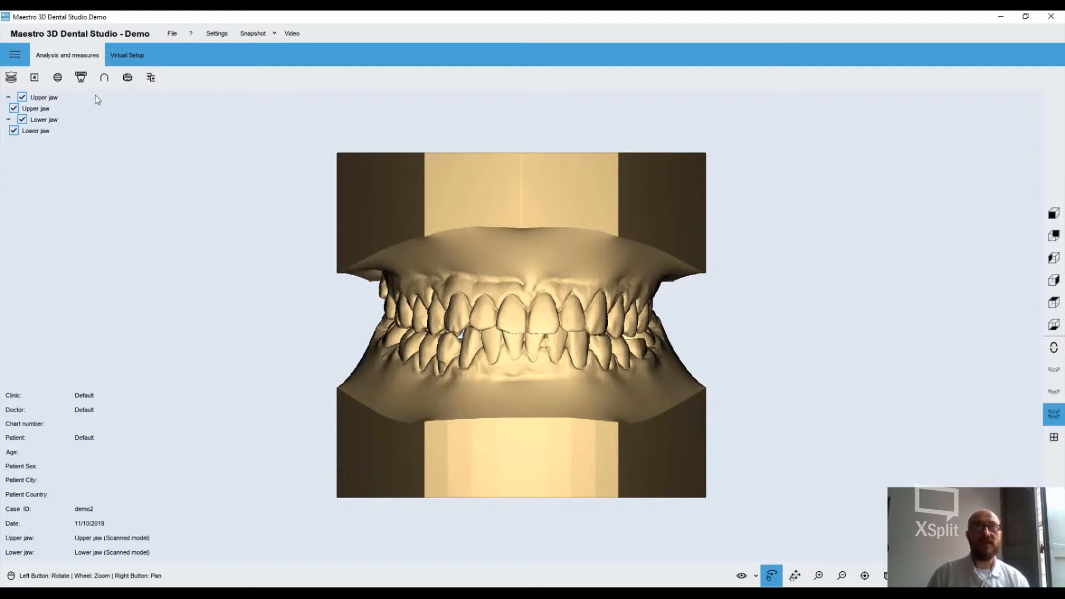
Start a tooth width measurement on the lower jaw
left_click(81, 79)
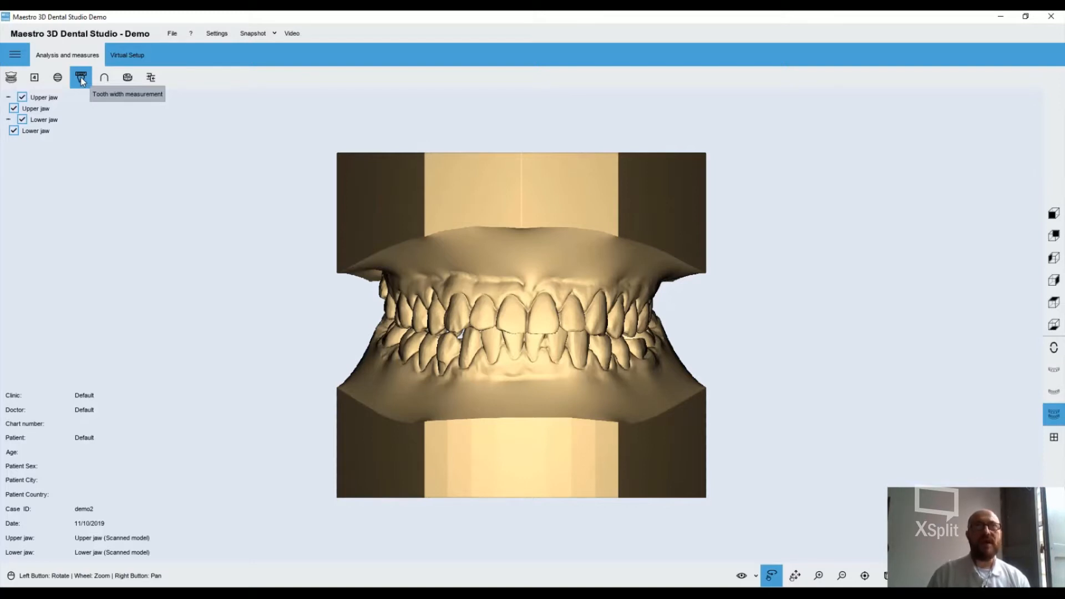
left_click(81, 79)
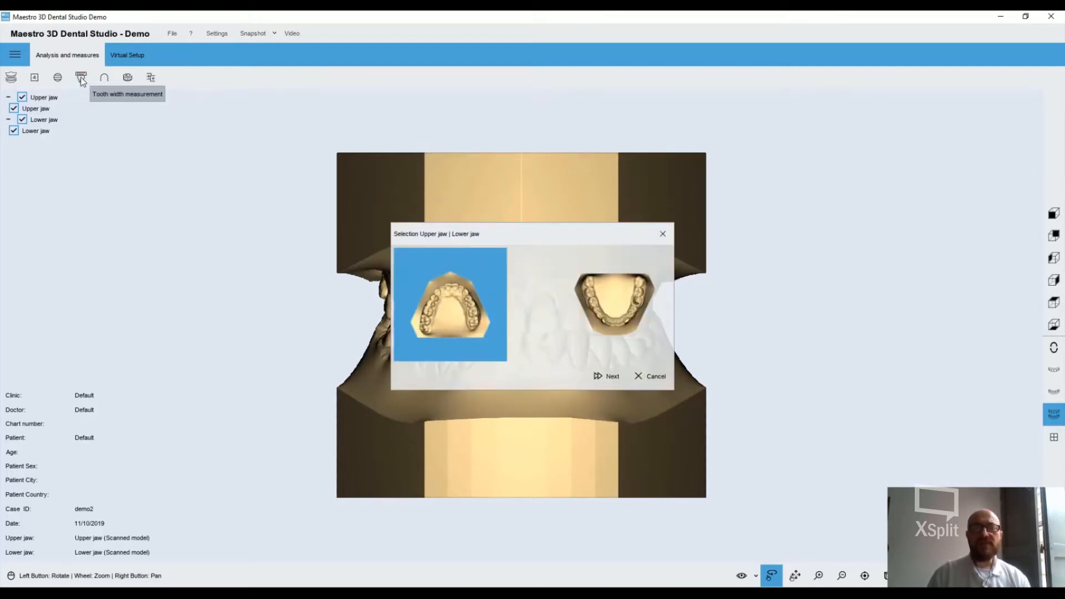
left_click(609, 311)
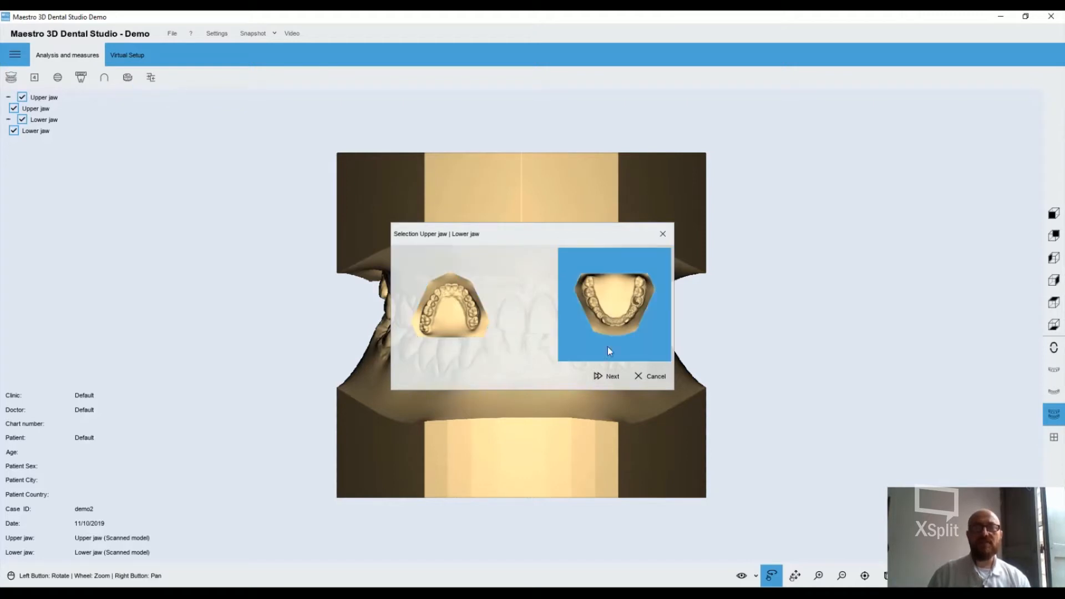
left_click(606, 378)
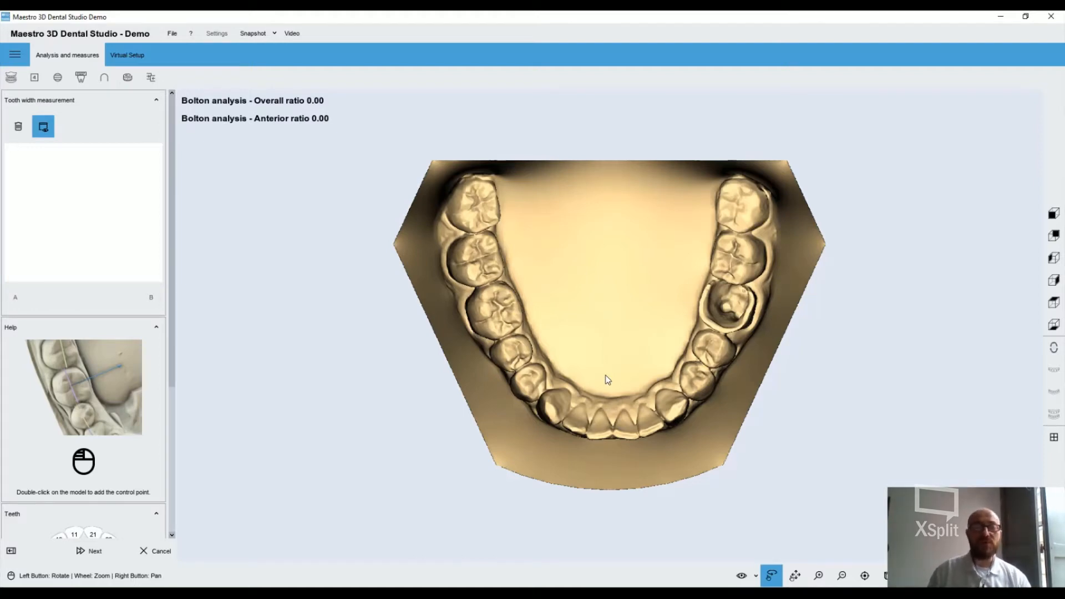
Measure the width of tooth 48, the rearmost molar beside the other intact molars
left_click_drag(623, 351, 587, 342)
left_click_drag(587, 298, 676, 387)
scroll(701, 393, "down", 2)
scroll(374, 368, "up", 5)
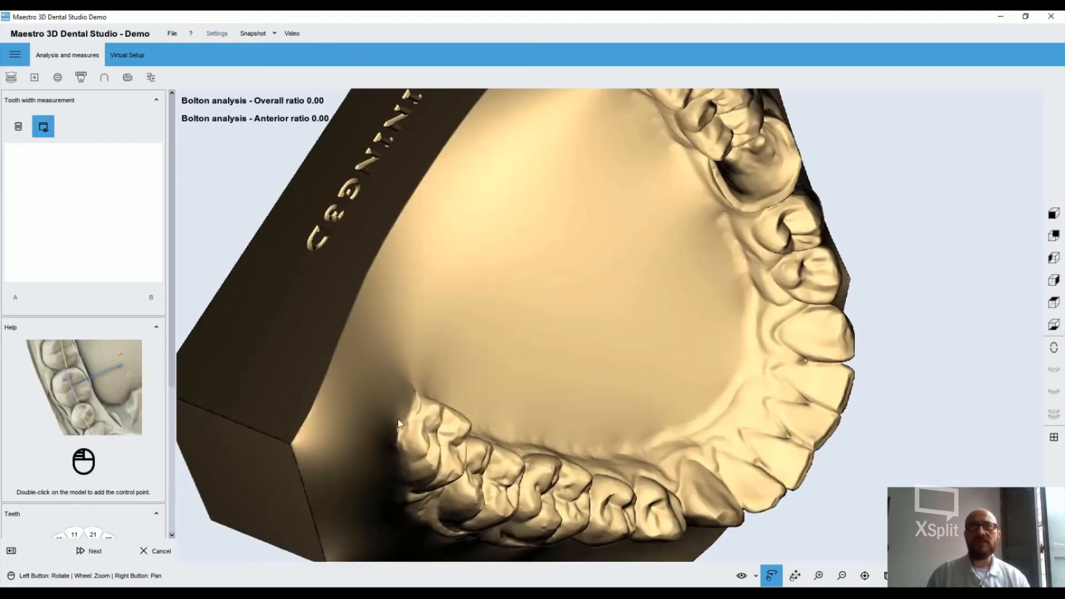
left_click_drag(525, 429, 361, 197)
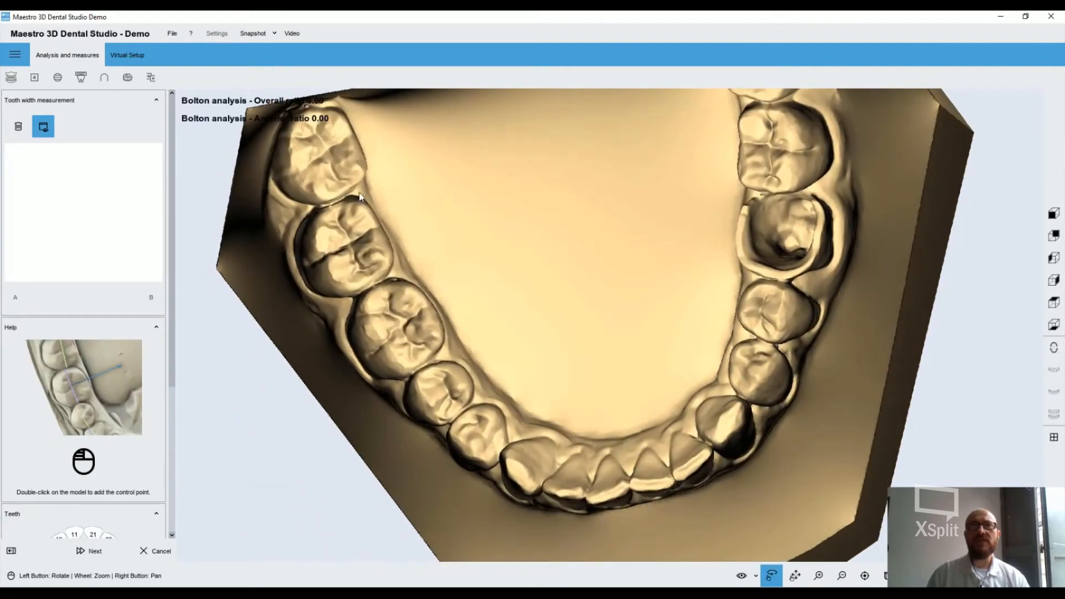
double_click(332, 200)
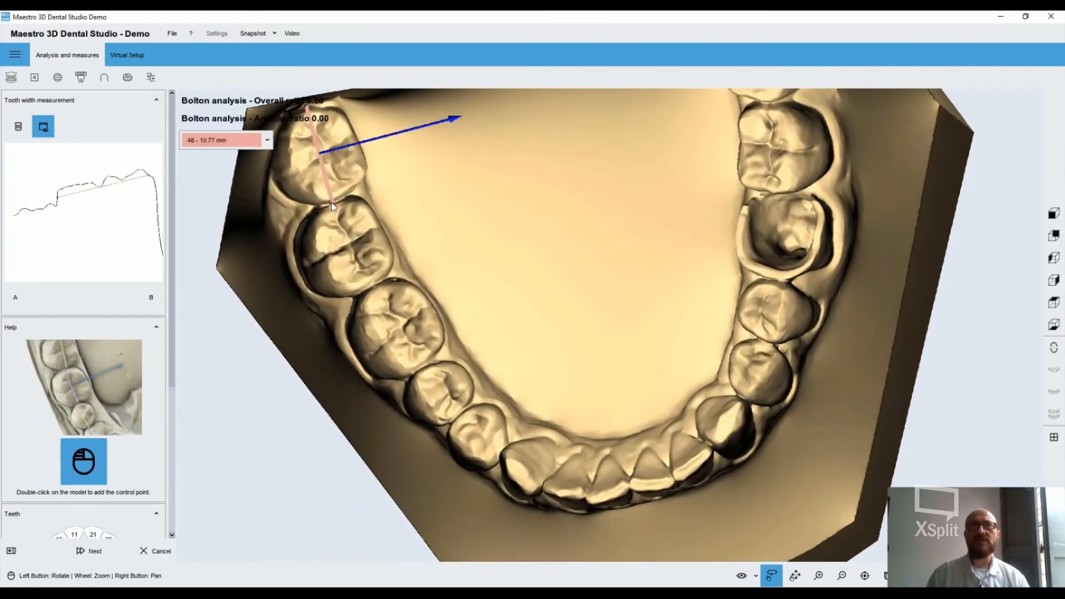
Measure the width of tooth 47, the next molar along the arch, and keep its assigned tooth number
mouse_move(380, 290)
left_mouse_down()
mouse_move(373, 256)
mouse_move(389, 284)
left_mouse_up()
double_click(372, 257)
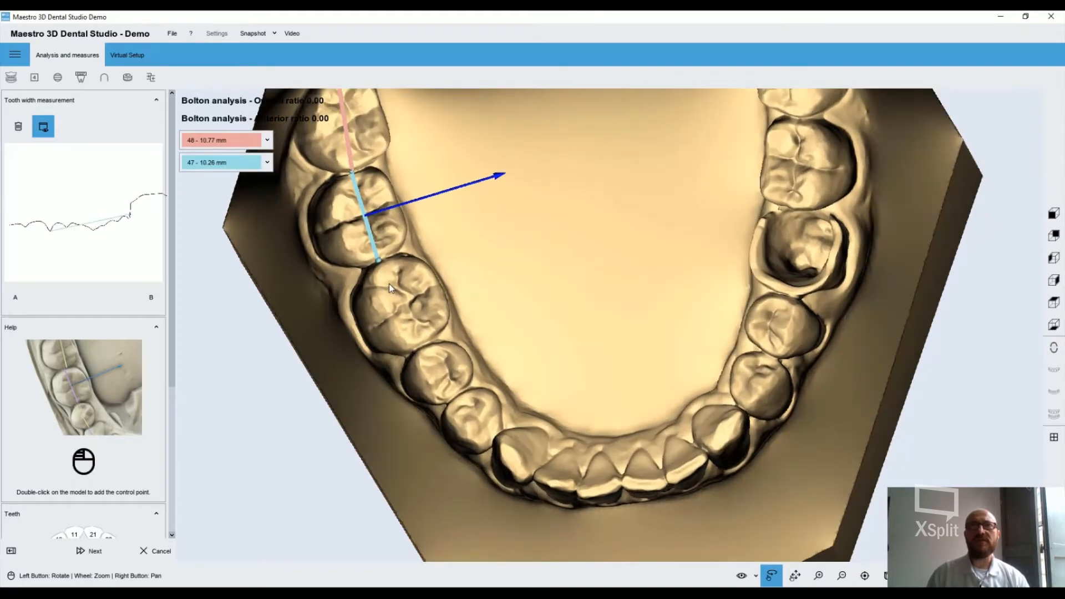
left_click(268, 163)
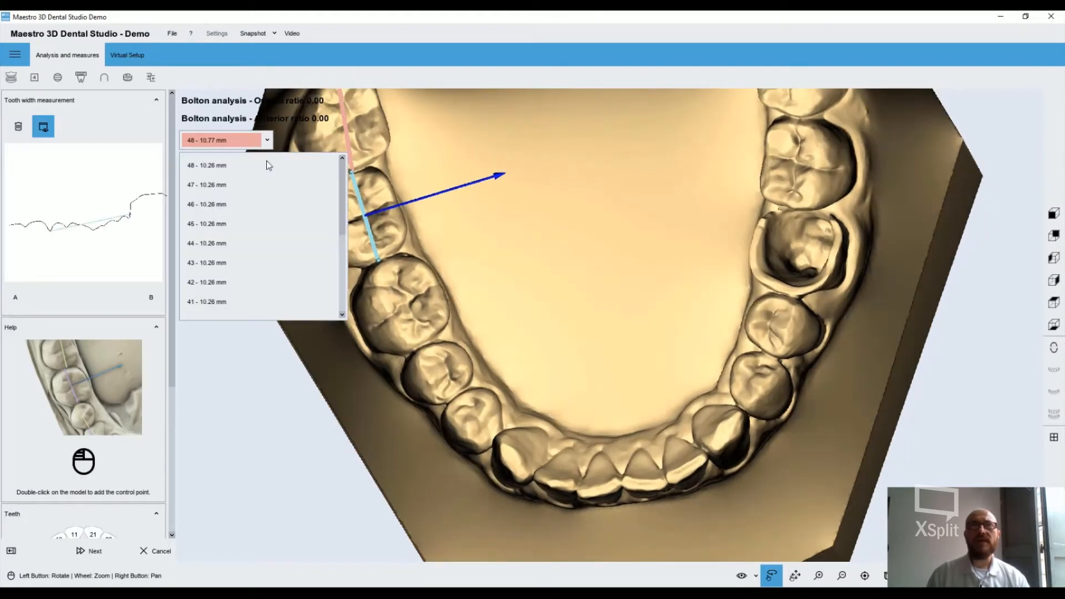
left_click(294, 440)
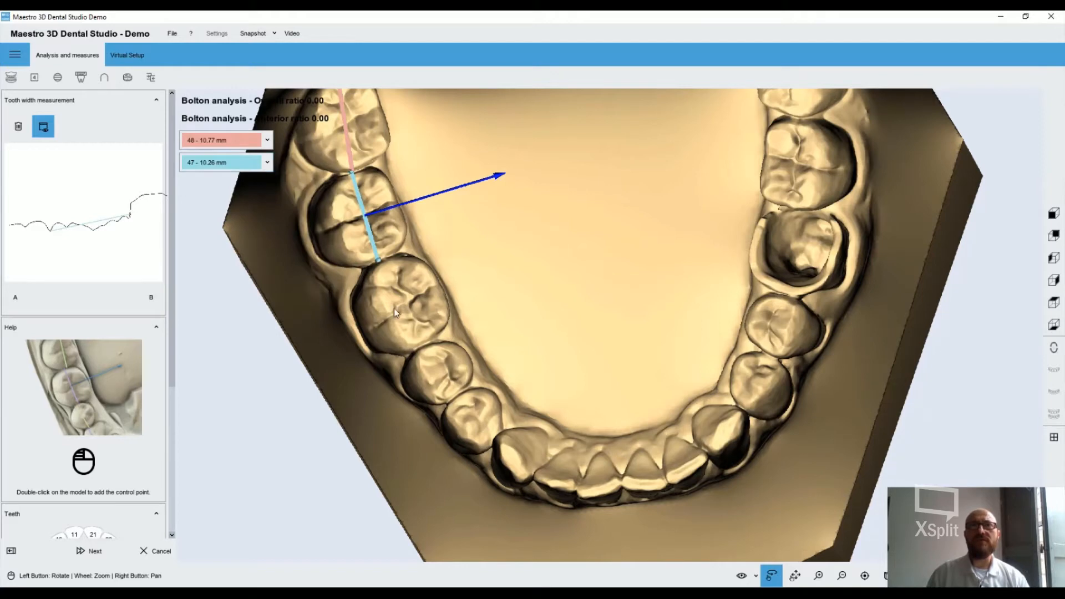
left_click_drag(391, 278, 435, 324)
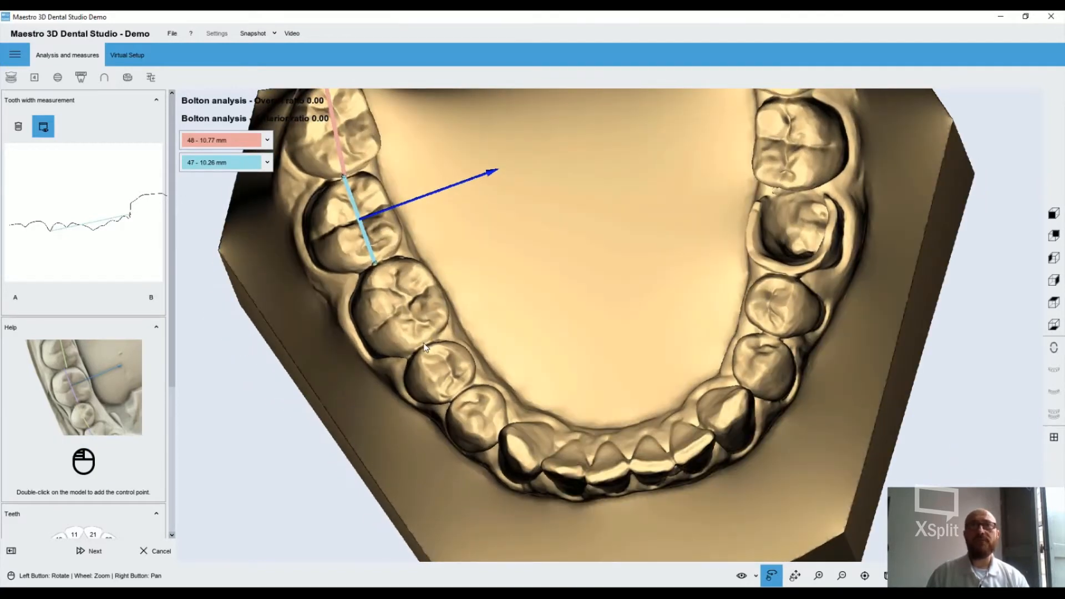
Measure the widths of teeth 46, 45, 44 and 43 between their contact points along the lower arch
double_click(424, 345)
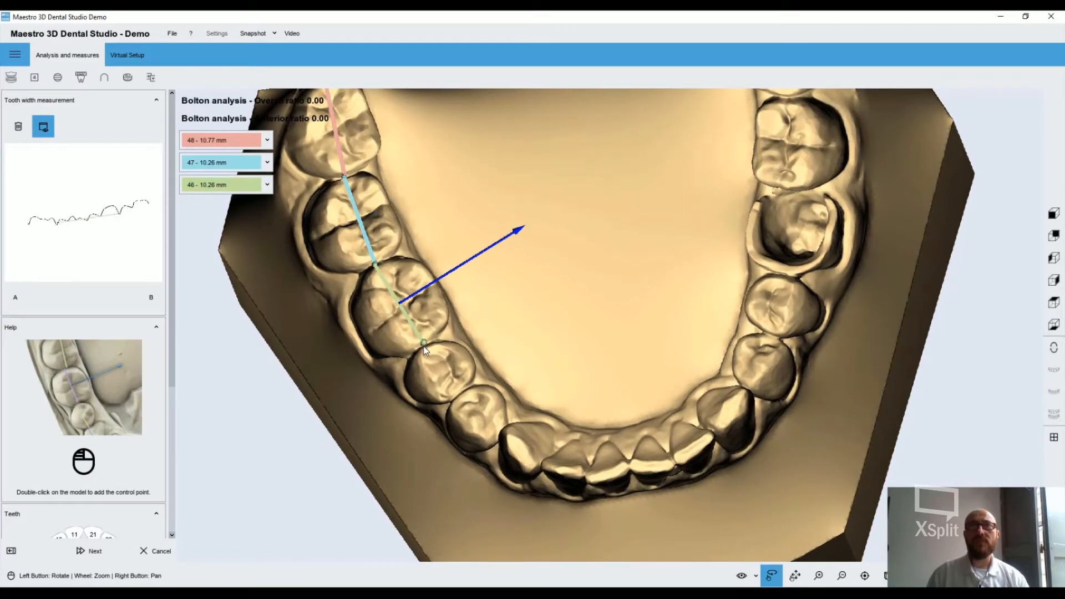
double_click(457, 393)
left_click_drag(490, 419, 610, 388)
double_click(476, 416)
double_click(541, 377)
scroll(740, 408, "down", 3)
scroll(731, 422, "up", 6)
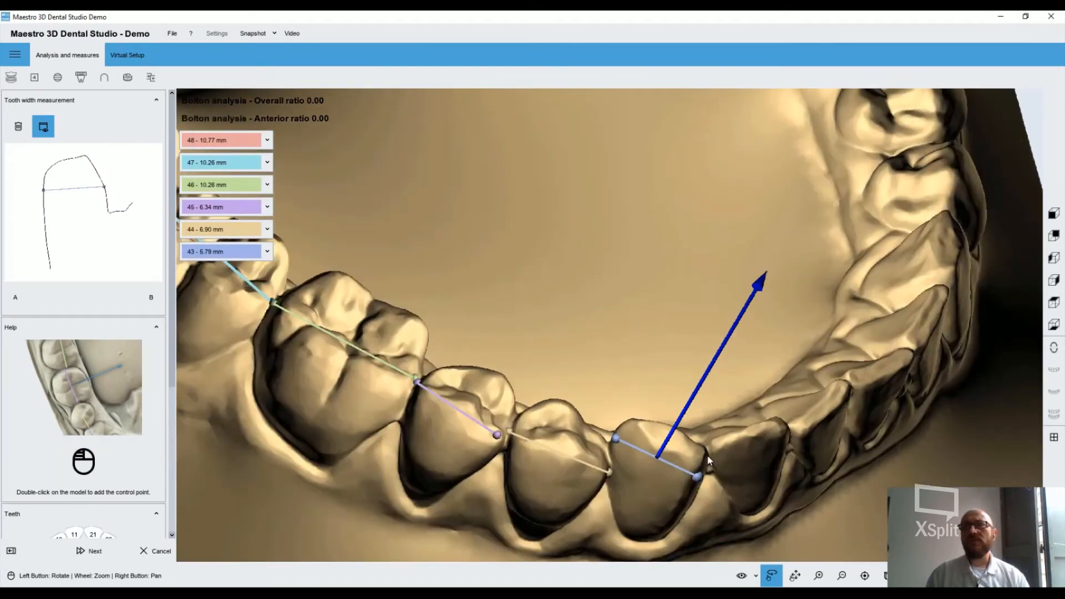
Measure the widths of the lower incisors 42, 41 and 31 between their contact points
left_click_drag(753, 438, 861, 419)
double_click(288, 390)
left_click(838, 334)
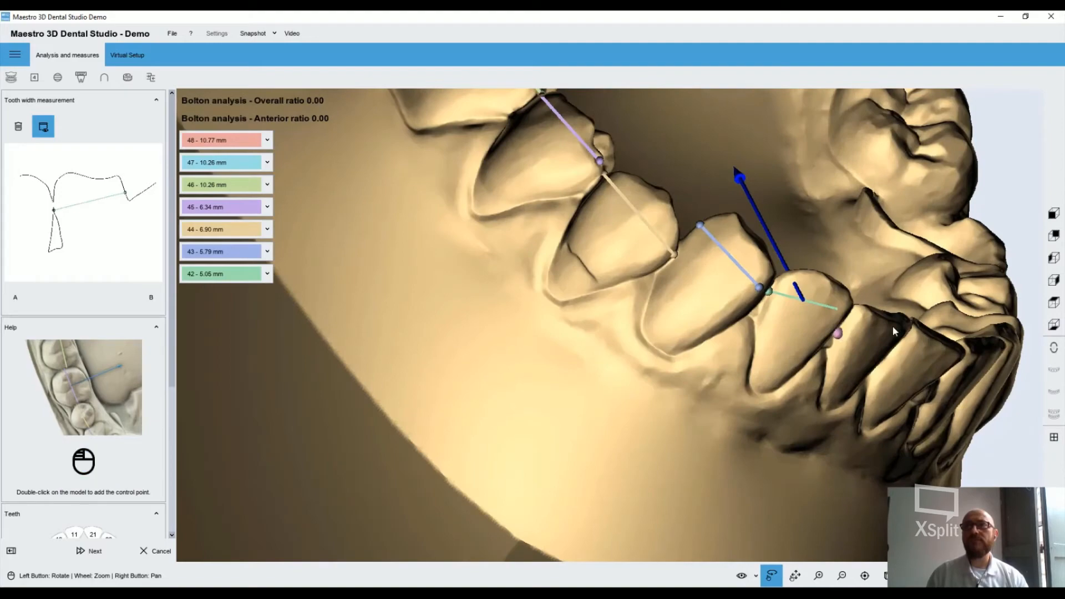
left_click_drag(893, 325, 538, 388)
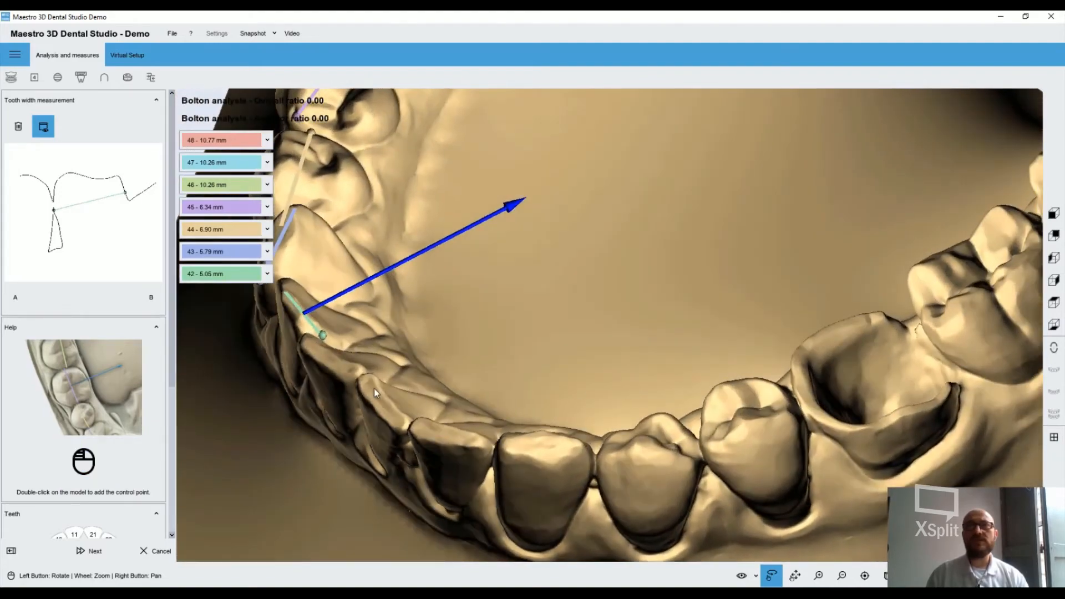
left_click_drag(373, 389, 604, 337)
double_click(325, 431)
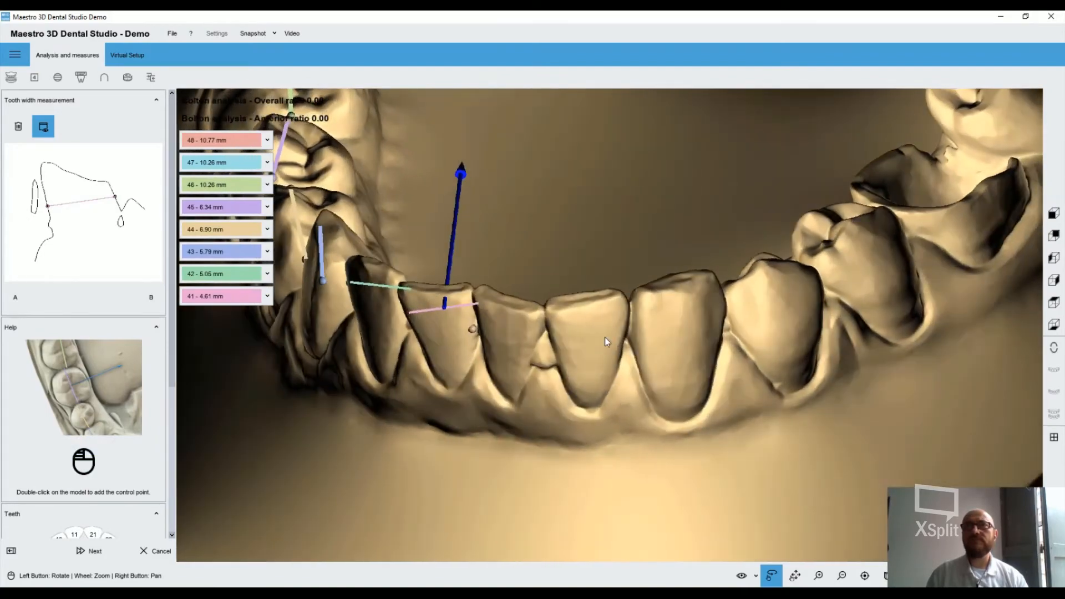
double_click(538, 337)
Measure the widths of teeth 32, 33 and 34 on the opposite half of the lower arch
left_click_drag(536, 336, 730, 475)
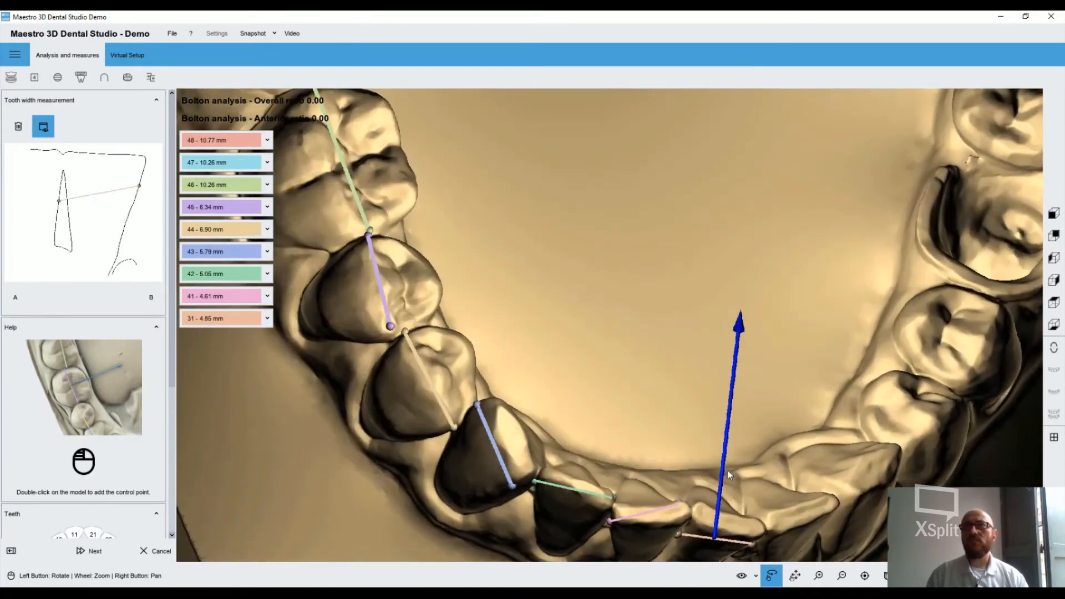
left_click_drag(757, 511, 495, 422)
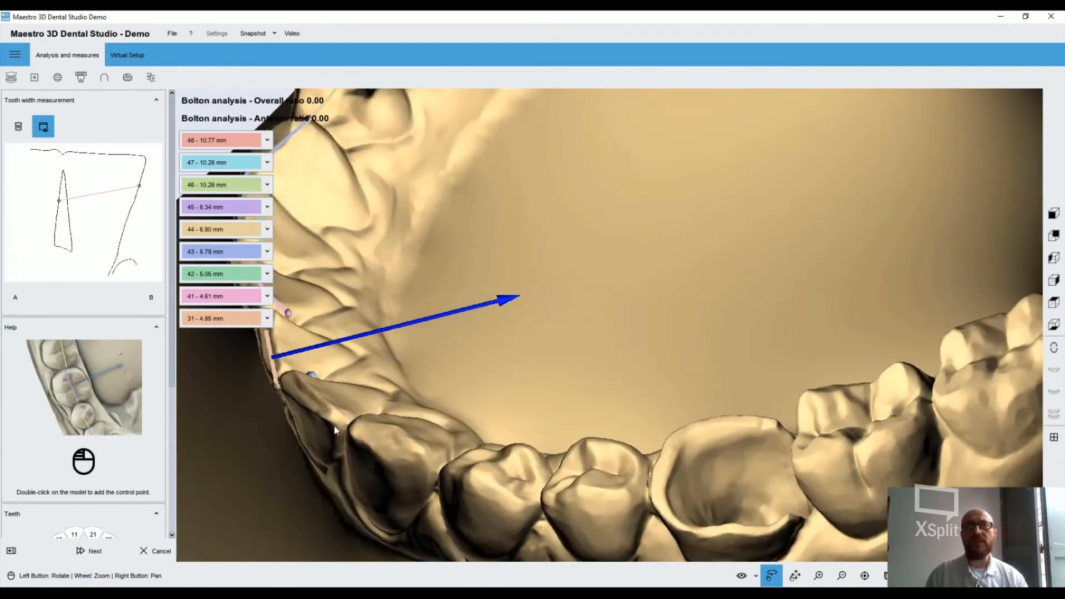
double_click(340, 427)
mouse_move(410, 457)
left_mouse_down()
mouse_move(531, 465)
mouse_move(581, 431)
mouse_move(528, 420)
mouse_move(511, 442)
mouse_move(611, 453)
mouse_move(633, 435)
mouse_move(779, 428)
mouse_move(739, 351)
mouse_move(428, 263)
mouse_move(554, 403)
mouse_move(616, 412)
mouse_move(515, 411)
mouse_move(480, 387)
mouse_move(431, 506)
mouse_move(511, 450)
mouse_move(504, 414)
left_mouse_up()
double_click(497, 450)
double_click(411, 518)
double_click(507, 413)
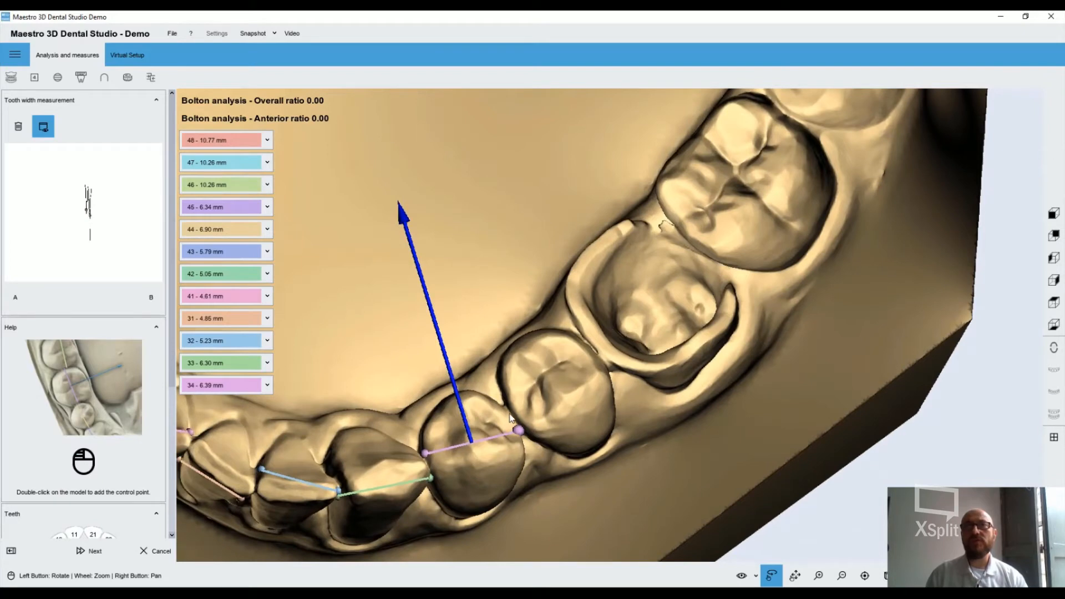
Measure the widths of teeth 35 and 36, the second premolar and the hollowed-out molar behind it
left_click_drag(588, 398, 551, 414)
double_click(550, 417)
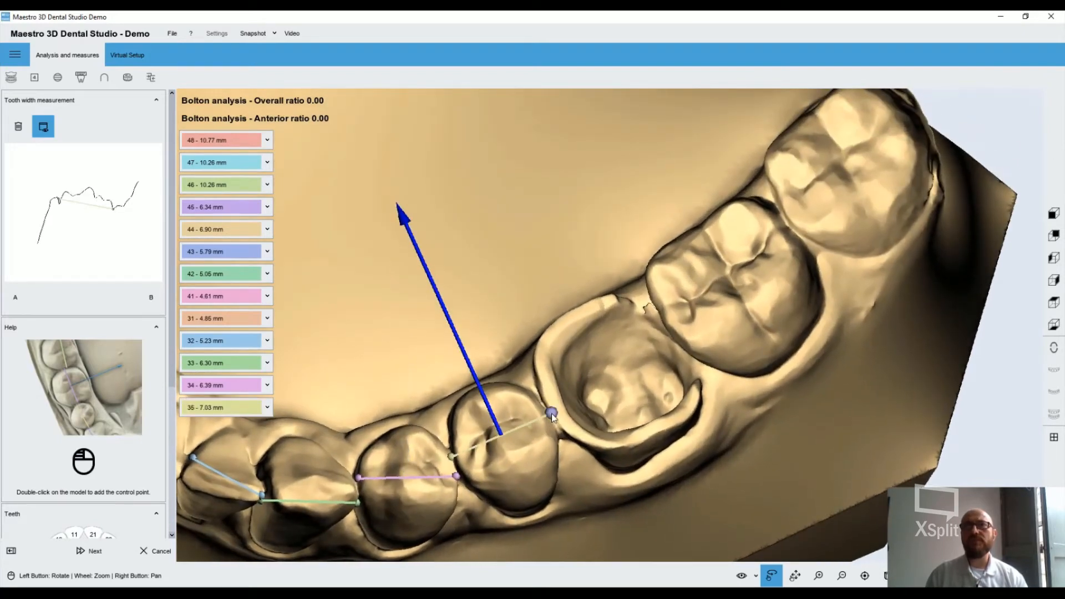
double_click(671, 341)
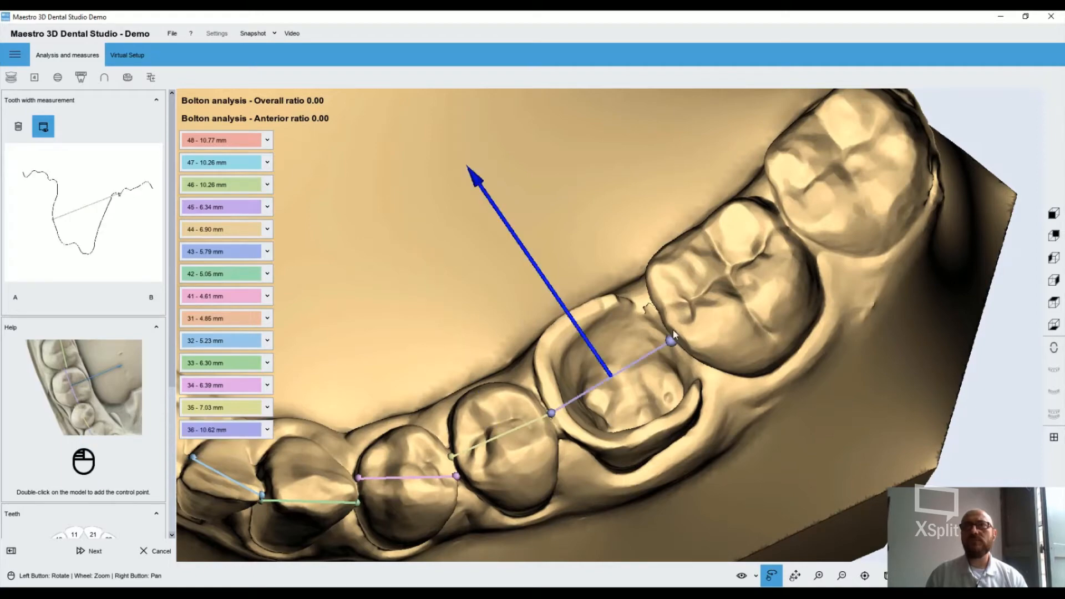
Measure the widths of teeth 37 and 38, the last two molars of the arch
left_click_drag(674, 330, 707, 274)
left_click_drag(700, 213, 659, 302)
double_click(757, 367)
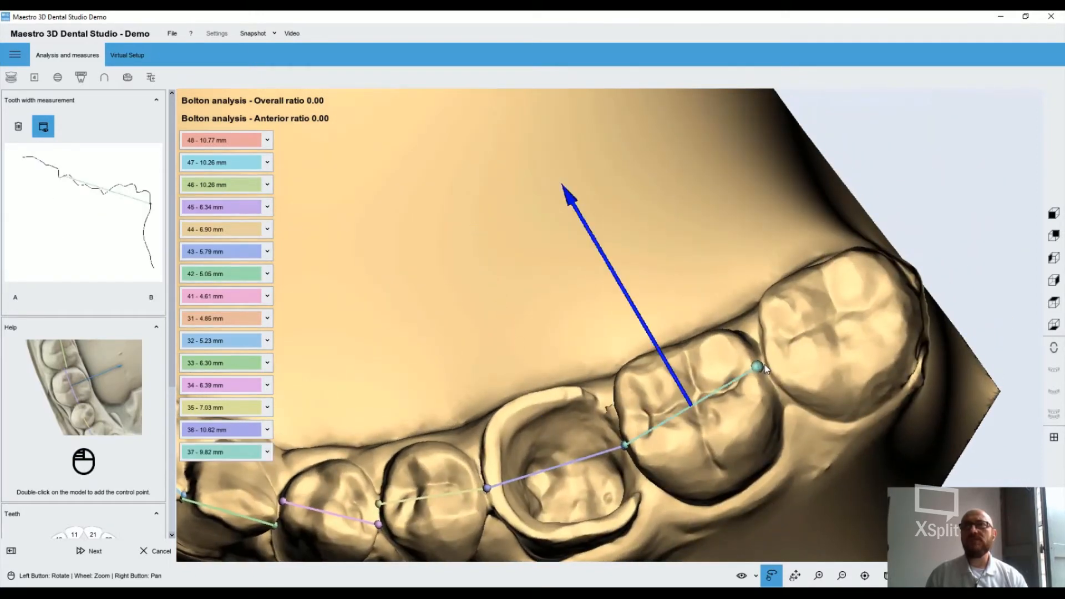
double_click(762, 361)
left_click_drag(762, 347, 838, 395)
double_click(876, 398)
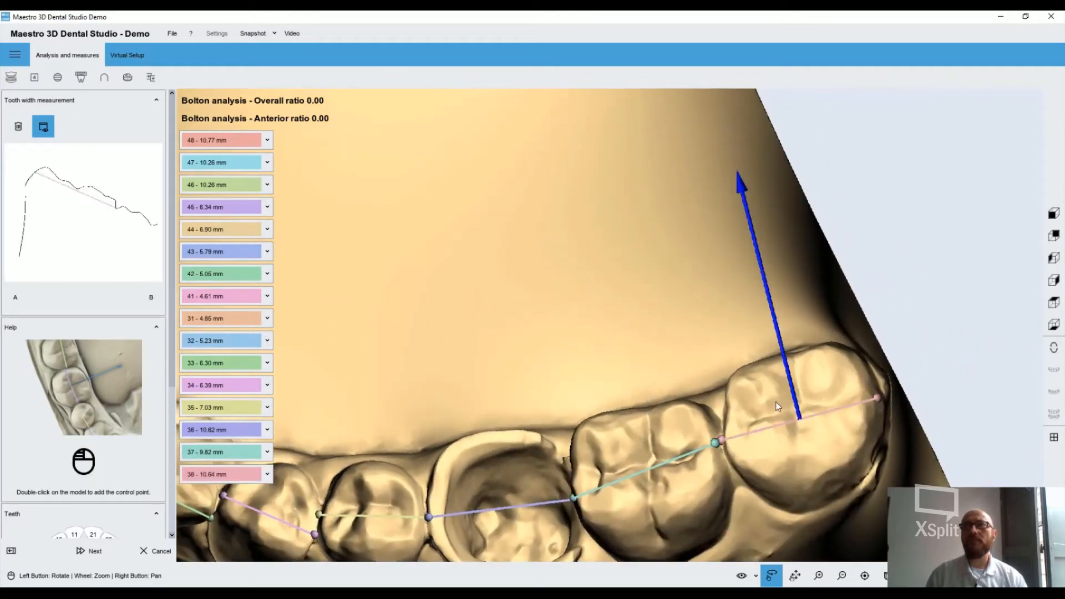
Correct the endpoint of tooth 43's width line at its contact with tooth 42, and tooth 41's endpoint at its contact with tooth 31
scroll(708, 478, "up", 5)
scroll(712, 451, "down", 10)
left_click_drag(701, 442, 497, 433)
scroll(498, 433, "up", 4)
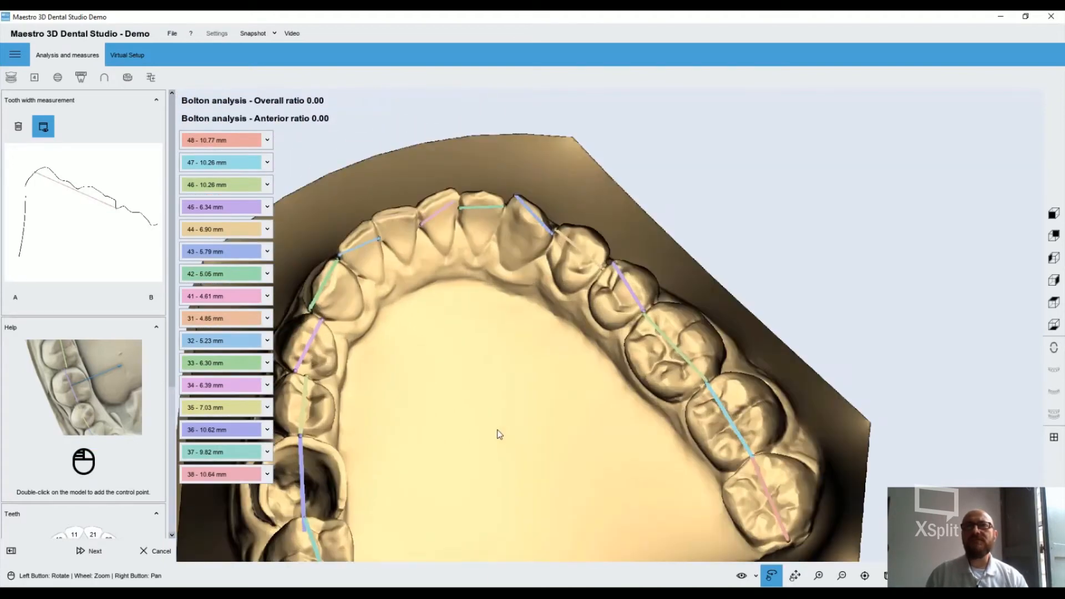
scroll(498, 432, "up", 3)
right_click_drag(574, 401, 545, 571)
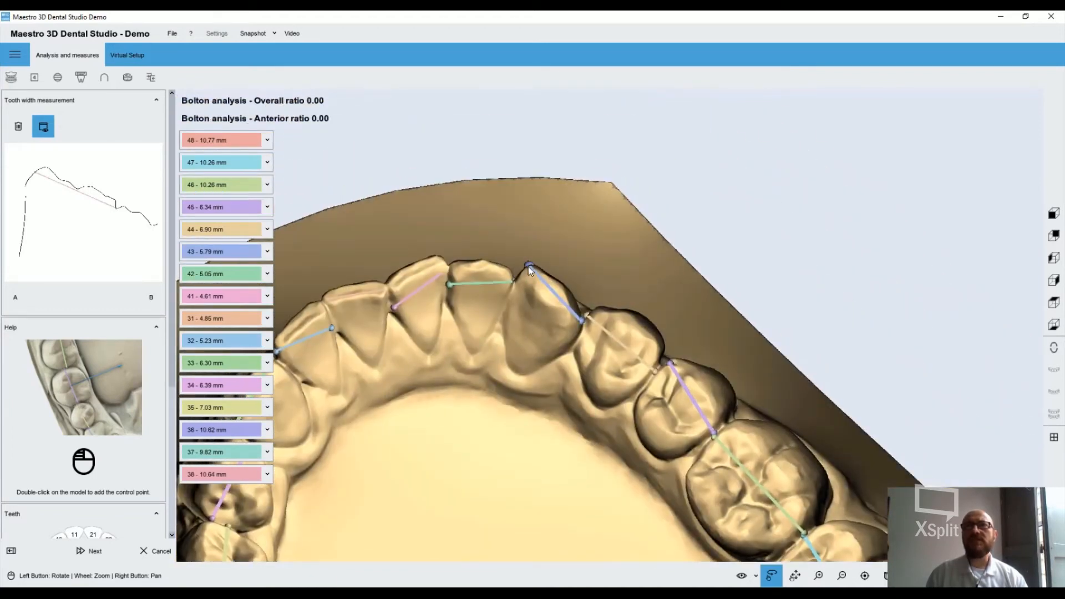
left_click_drag(529, 265, 513, 291)
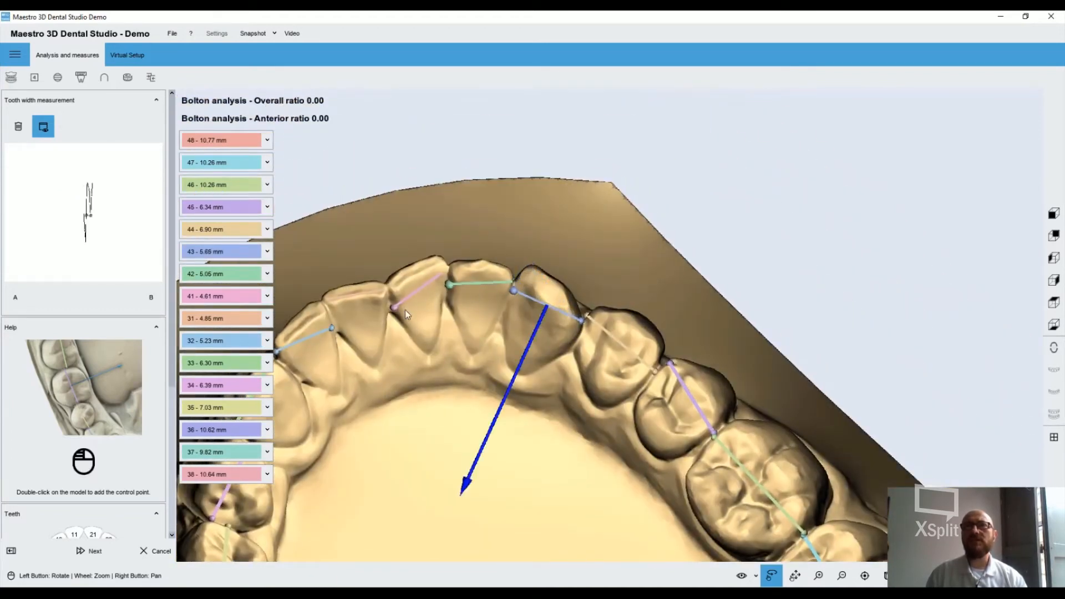
mouse_move(395, 307)
left_mouse_down()
mouse_move(356, 312)
mouse_move(409, 317)
left_mouse_up()
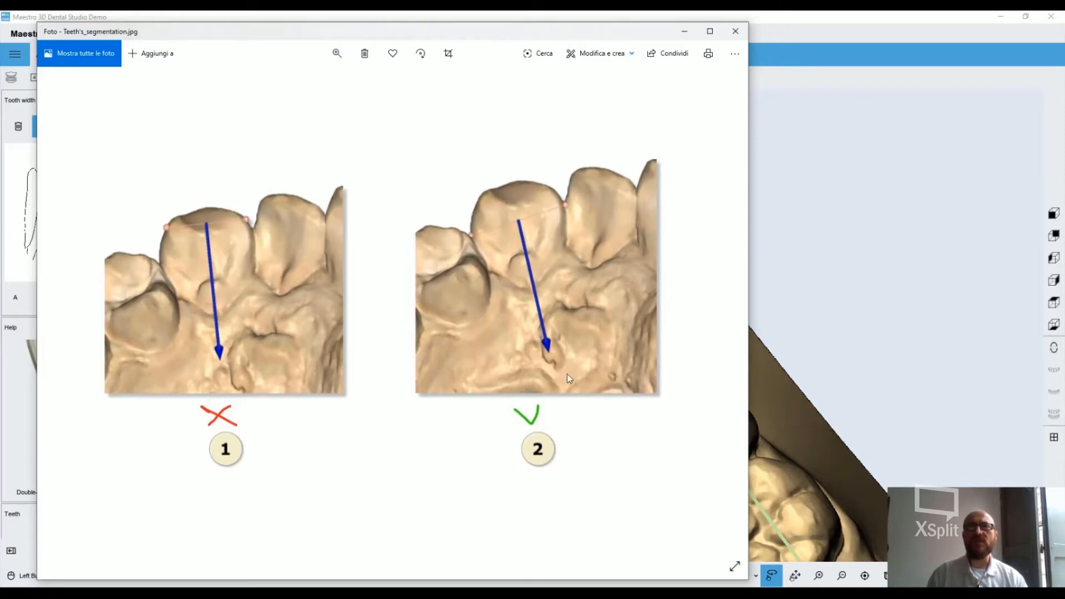
Close the Teeth's_segmentation.jpg reference image, finish the width measurements and proceed with tooth segmentation
left_click(736, 31)
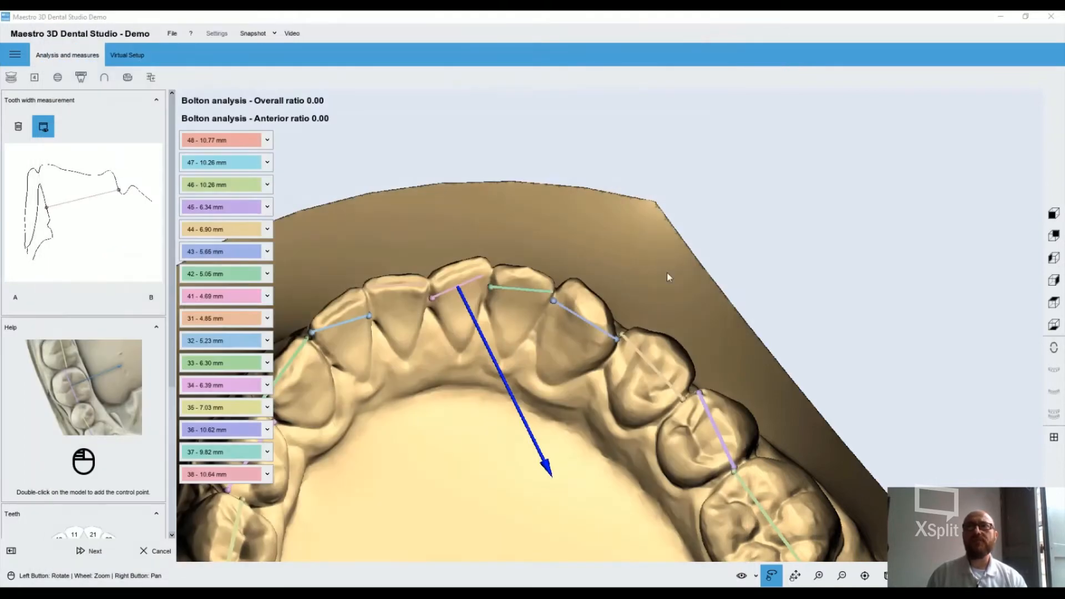
left_click_drag(609, 299, 560, 272)
left_click_drag(488, 299, 266, 447)
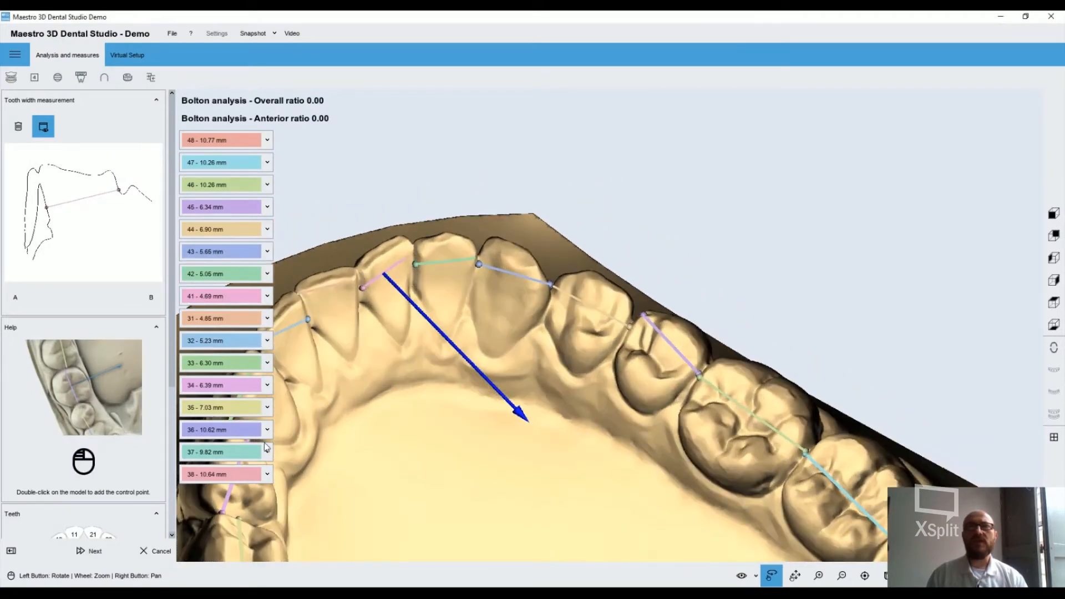
left_click(90, 552)
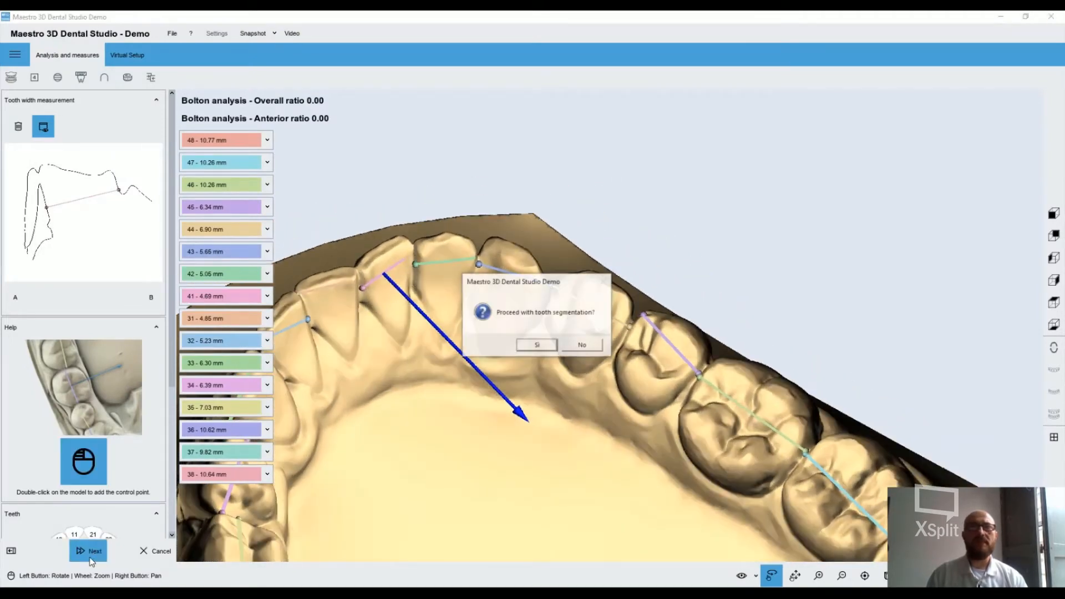
left_click(537, 346)
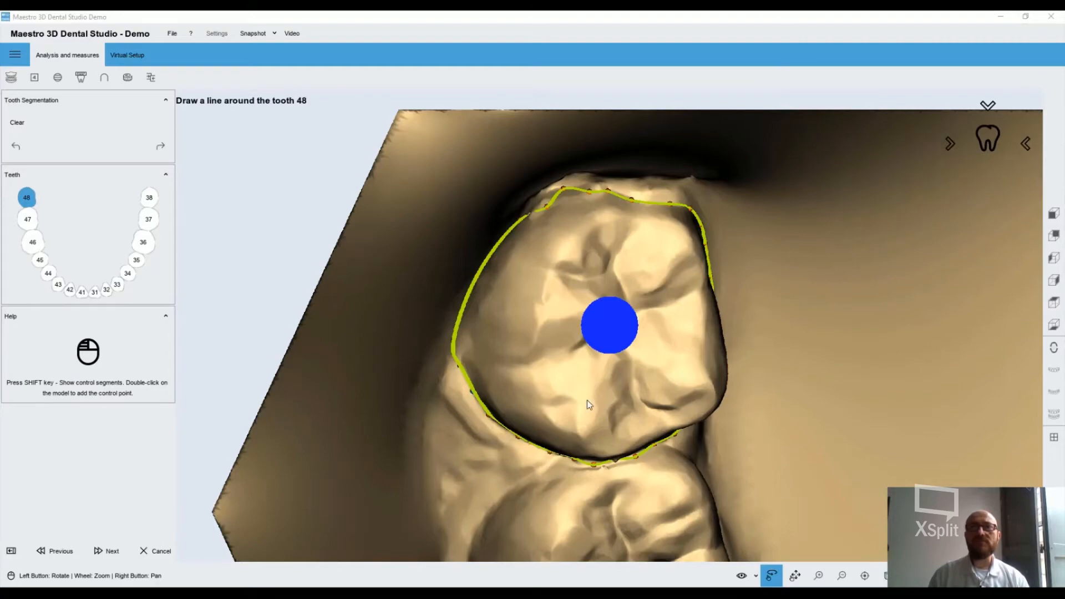
Inspect the segmentation line around tooth 48, refine it where it borders tooth 47, and accept it
left_click_drag(586, 401, 585, 344)
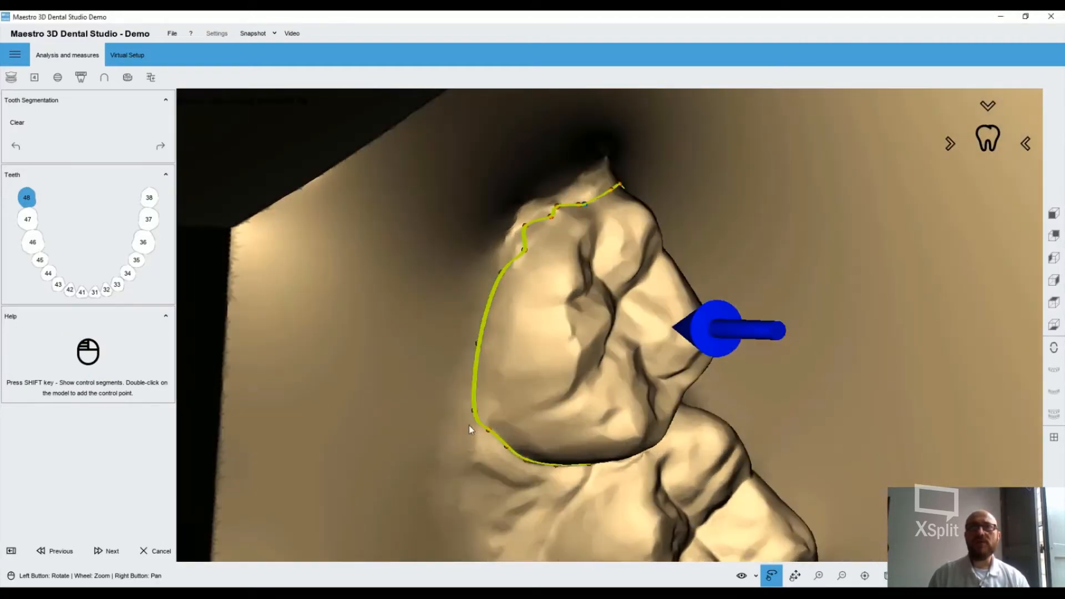
left_click_drag(468, 425, 449, 374)
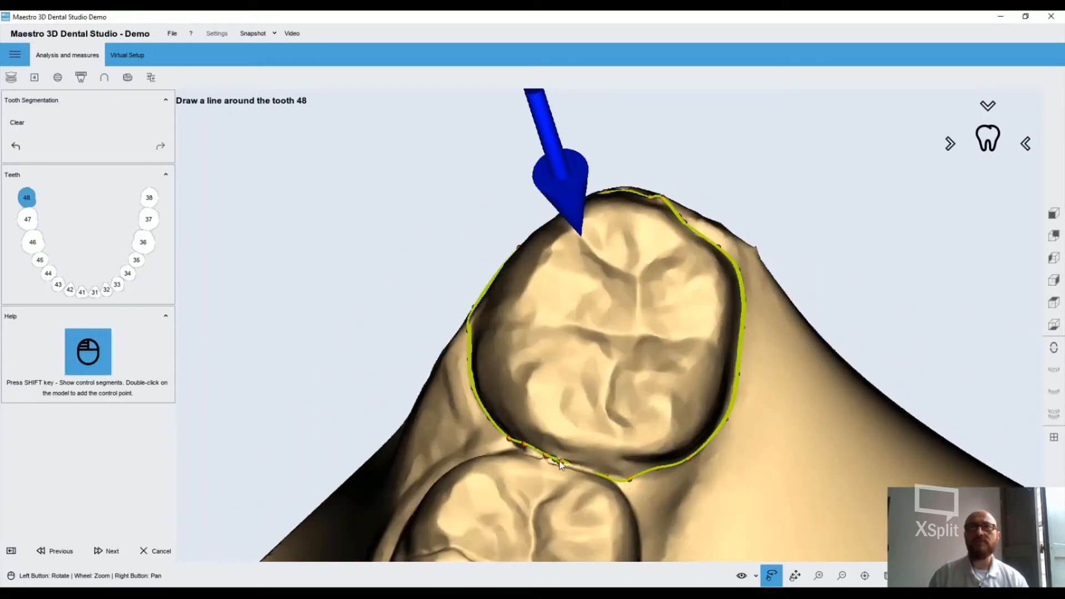
left_click_drag(551, 489, 527, 502)
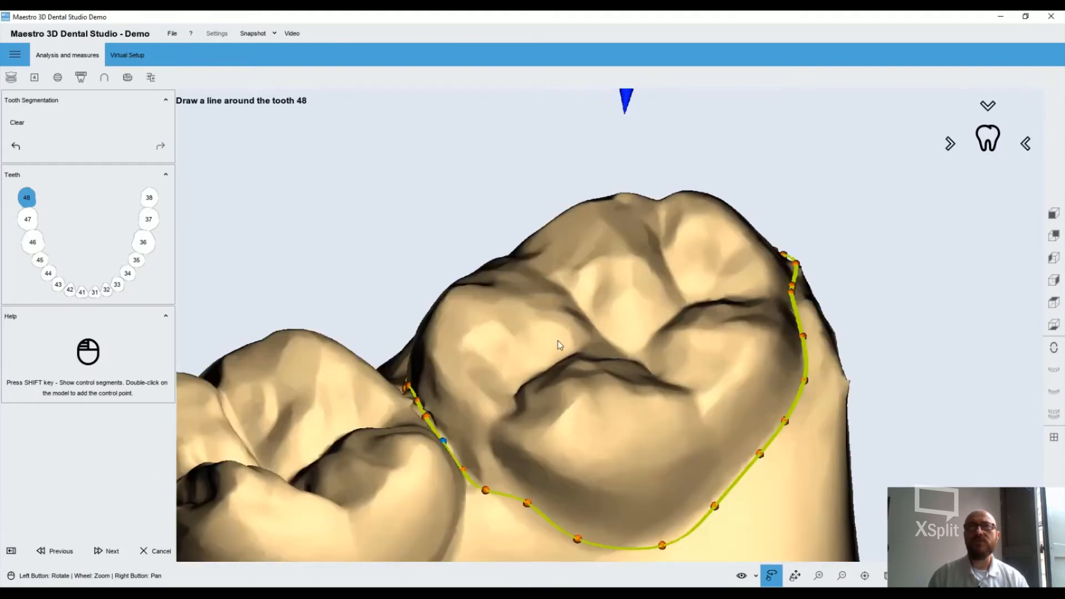
left_click_drag(558, 348, 489, 427)
left_click_drag(416, 479, 395, 438)
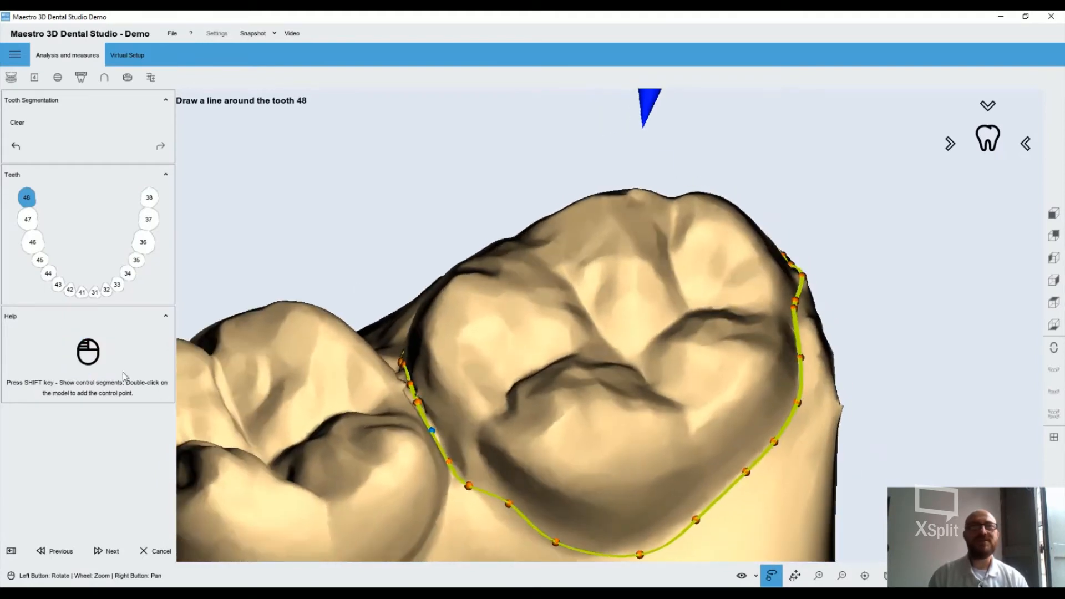
left_click(108, 550)
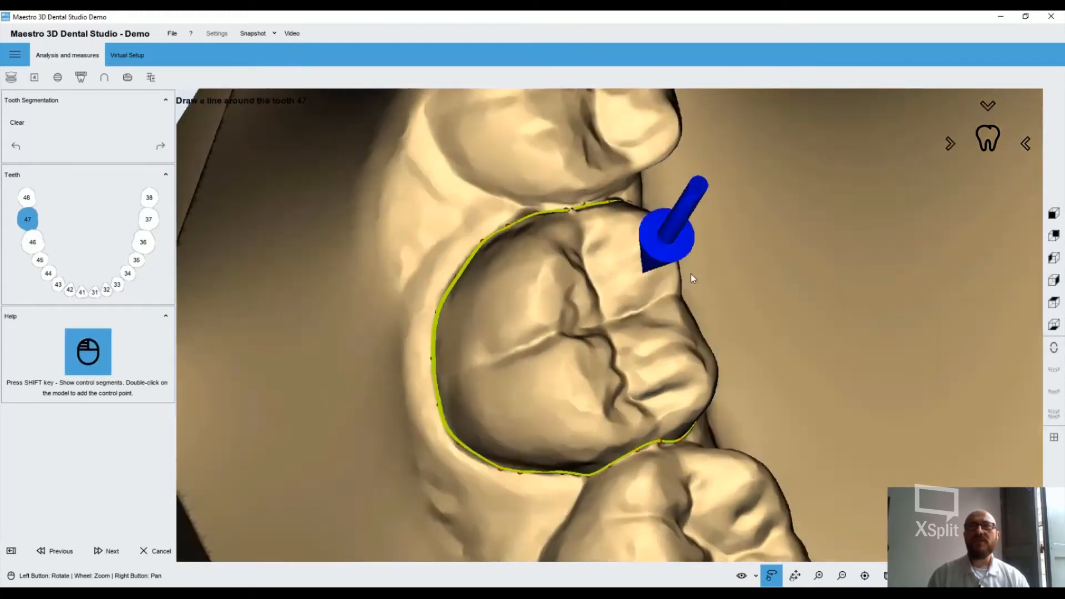
Check the segmentation lines around teeth 47, 46 and 45 from several angles and accept each one
left_click_drag(690, 274, 623, 361)
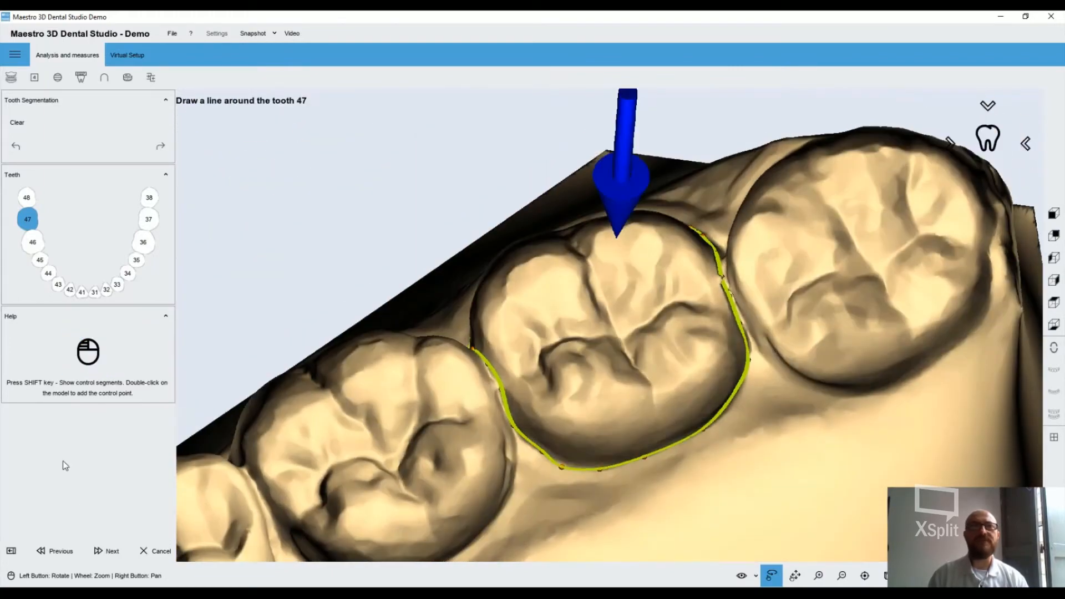
left_click(98, 544)
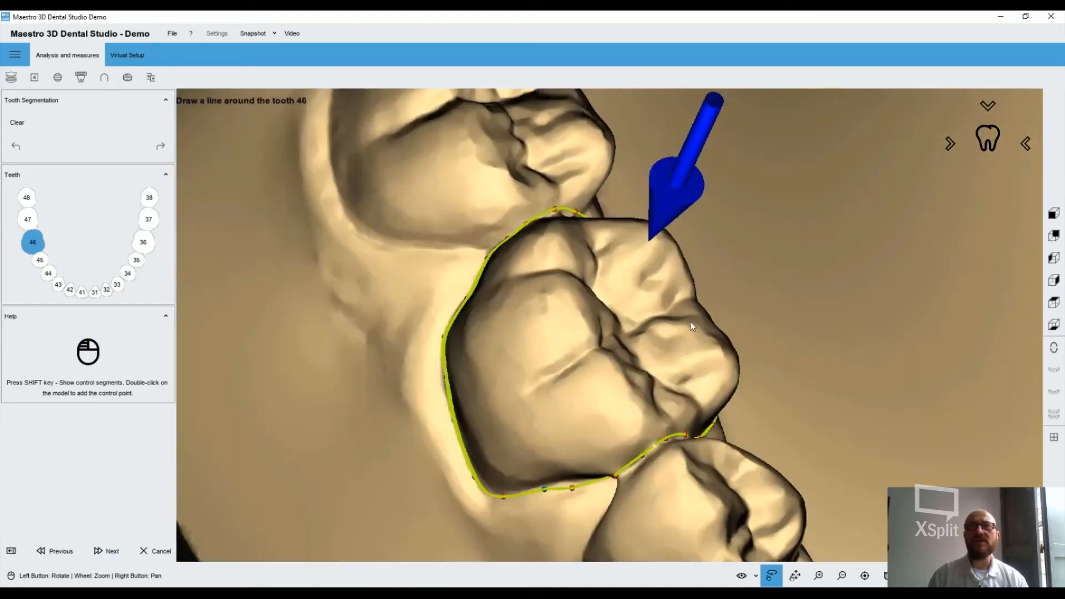
left_click_drag(690, 321, 129, 401)
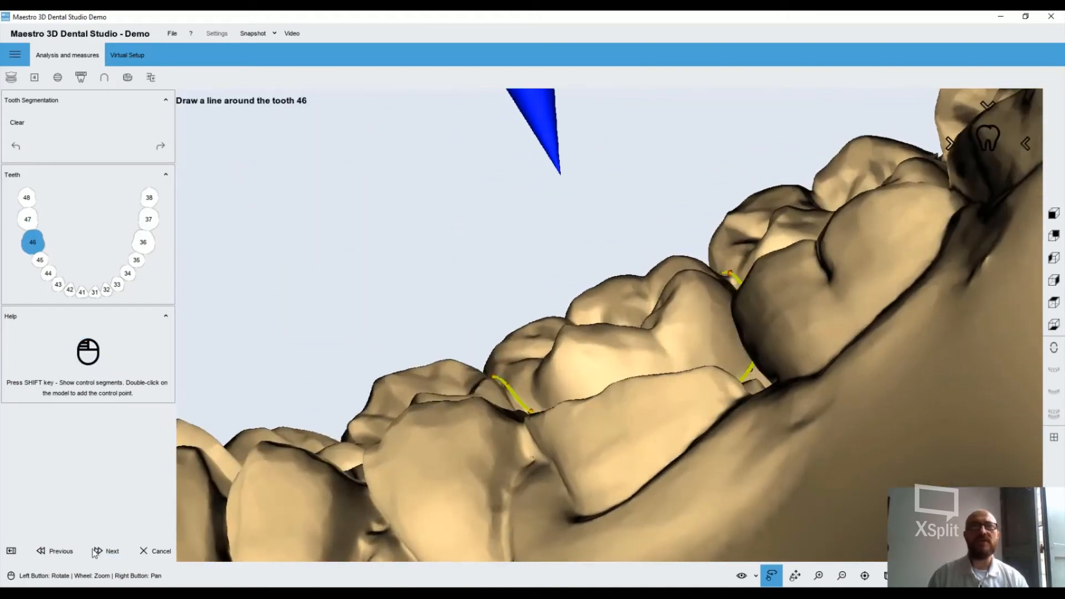
left_click(108, 551)
mouse_move(570, 386)
left_mouse_down()
mouse_move(675, 308)
mouse_move(671, 327)
mouse_move(743, 350)
mouse_move(600, 347)
mouse_move(397, 366)
left_mouse_up()
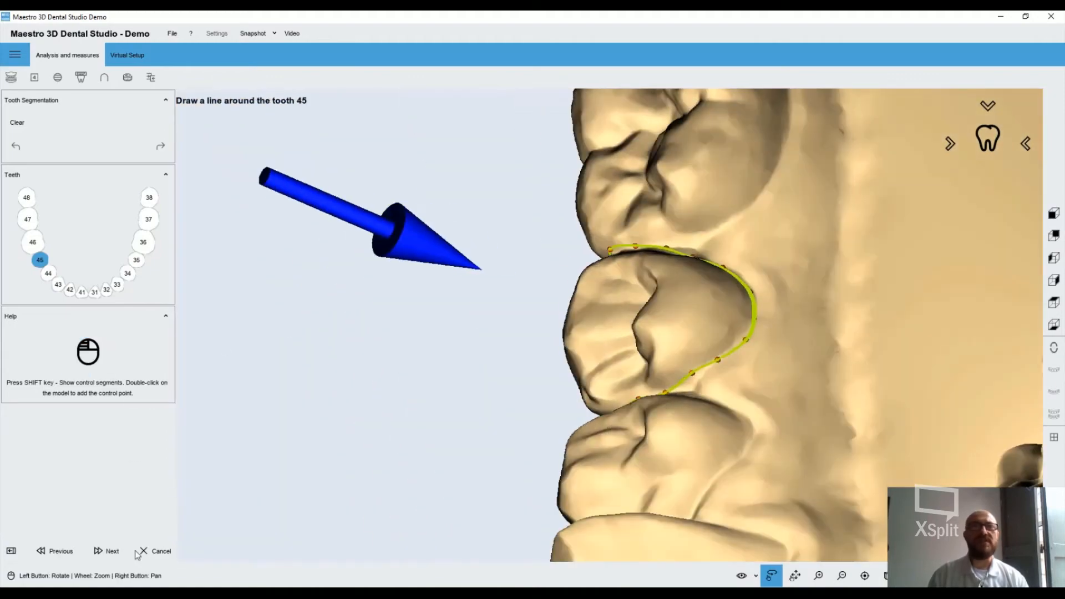
left_click(110, 551)
Move the control points of tooth 44's segmentation line at its outer gum margin, and accept the outline
left_click_drag(632, 405, 546, 250)
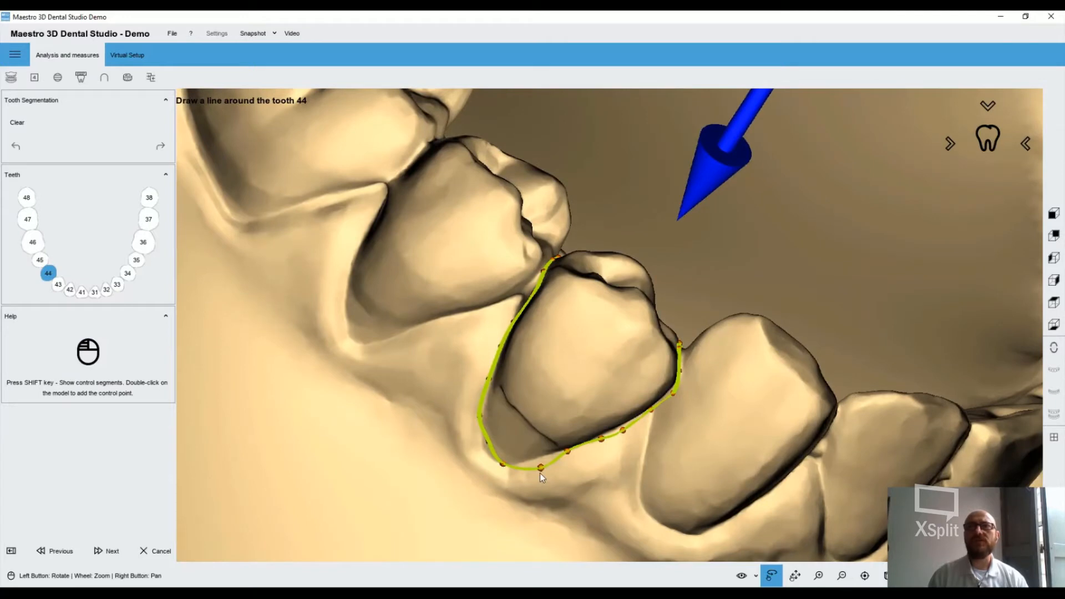
left_click_drag(540, 468, 482, 447)
left_click(494, 452)
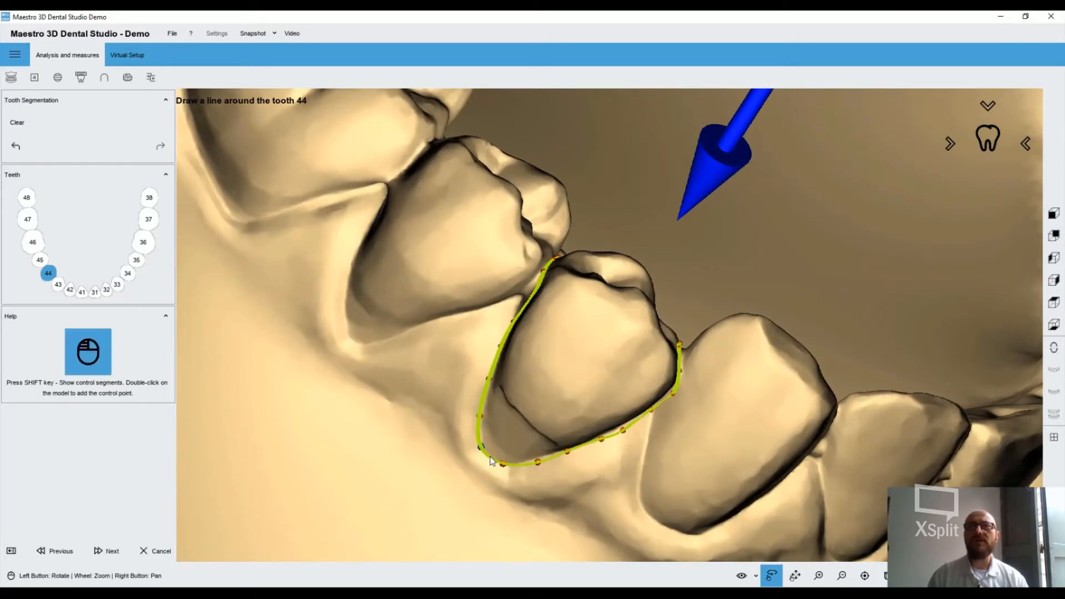
left_click(113, 551)
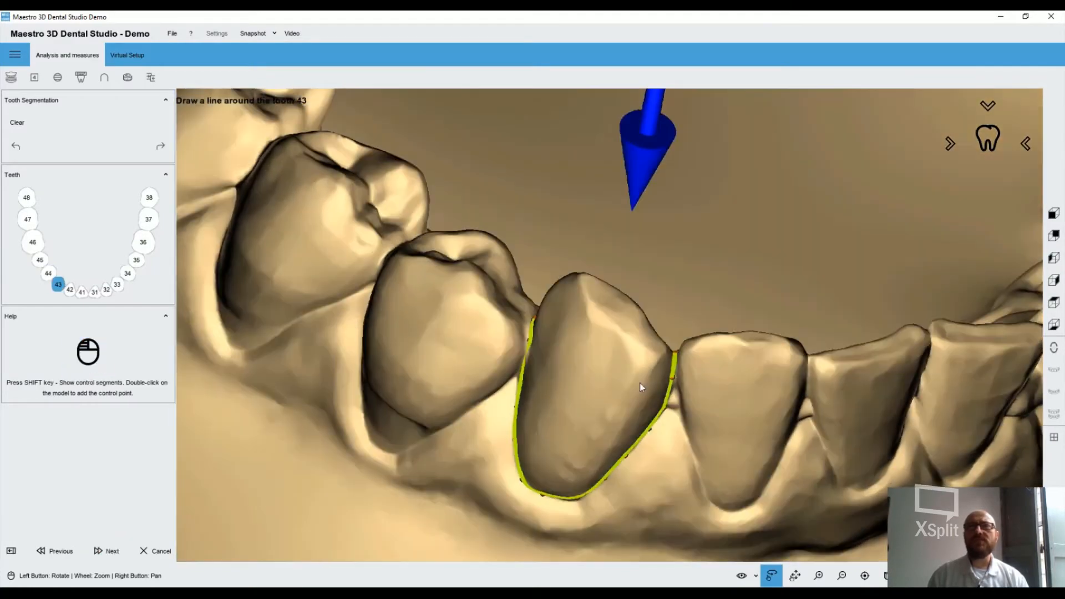
Check the segmentation lines around teeth 43 and 42 and accept both
left_click_drag(640, 382, 654, 249)
left_click(111, 551)
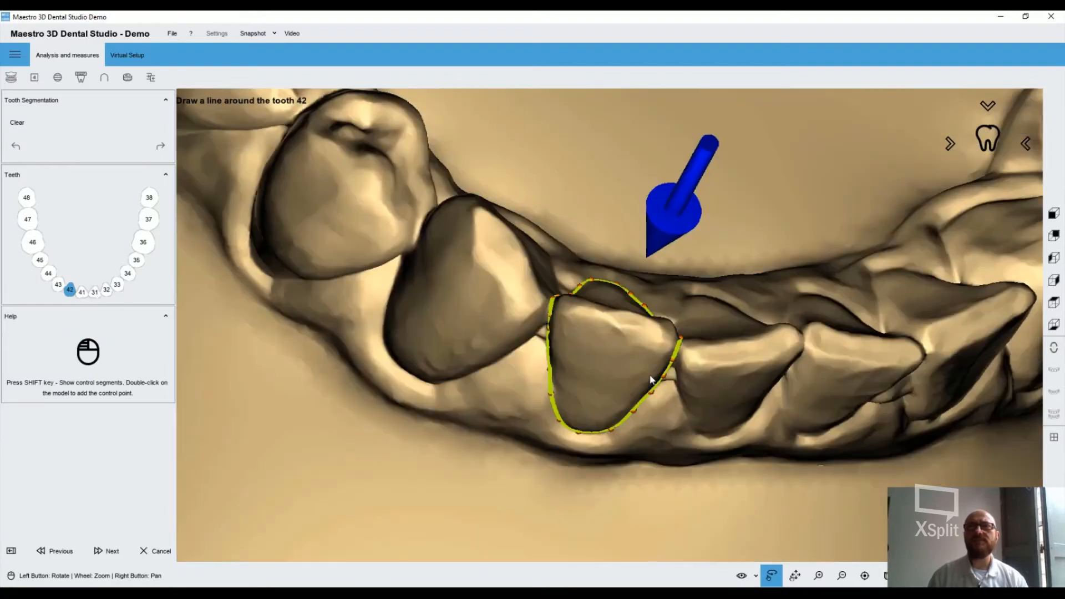
left_click_drag(652, 380, 432, 419)
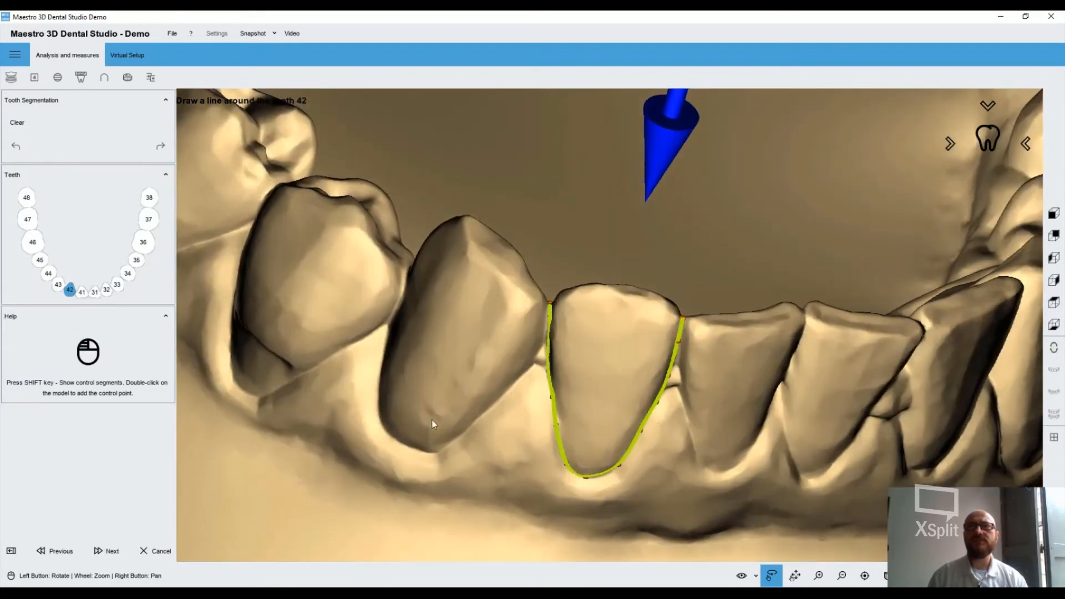
left_click(111, 550)
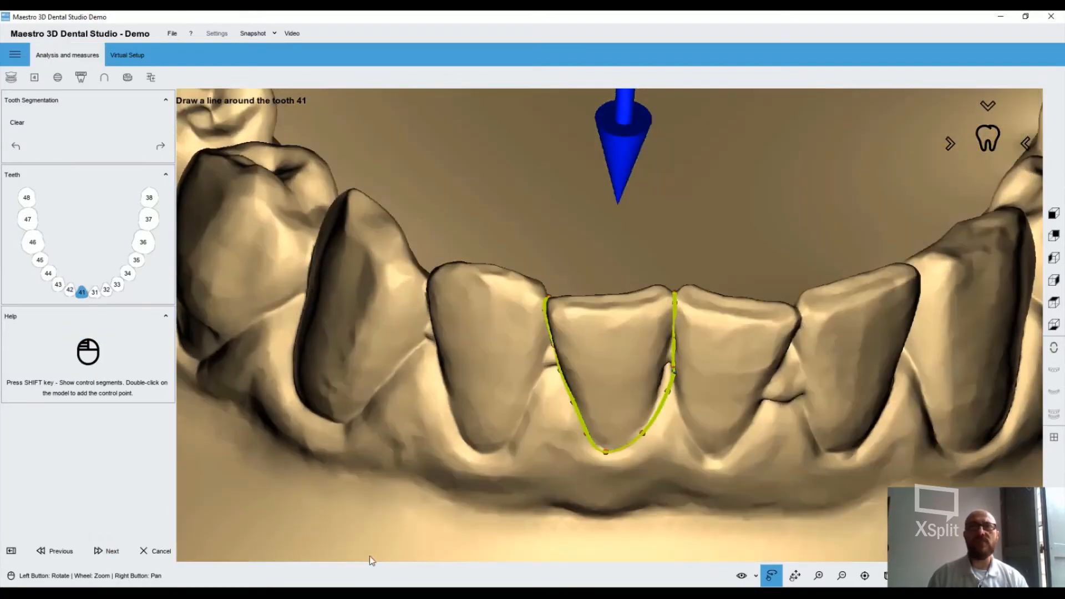
Adjust the control points of tooth 41's segmentation line along its border with tooth 31, and accept the outline
left_click_drag(665, 390, 667, 372)
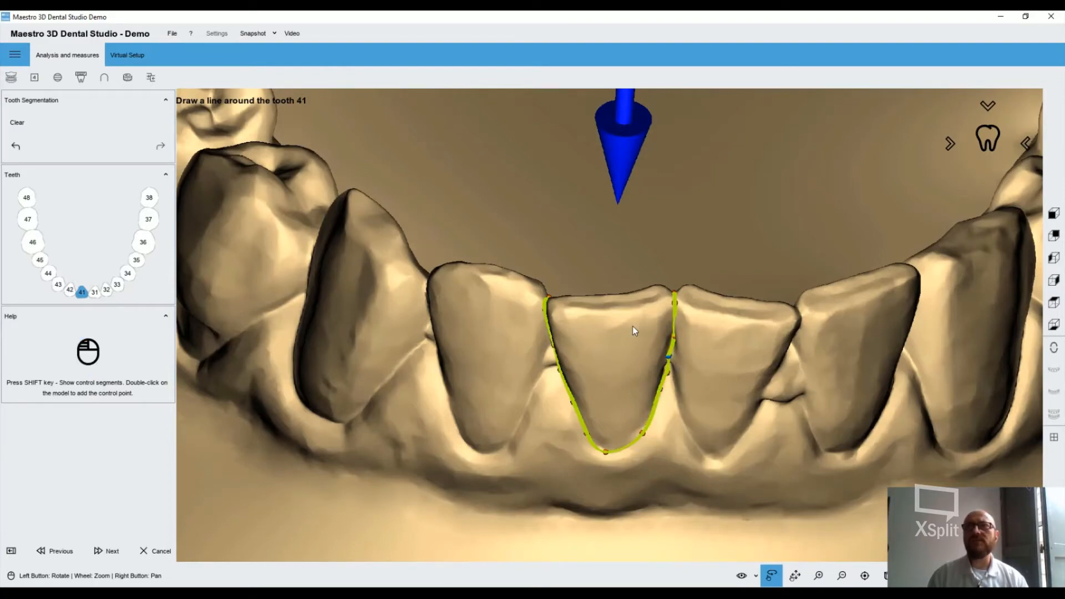
left_click_drag(632, 325, 610, 333)
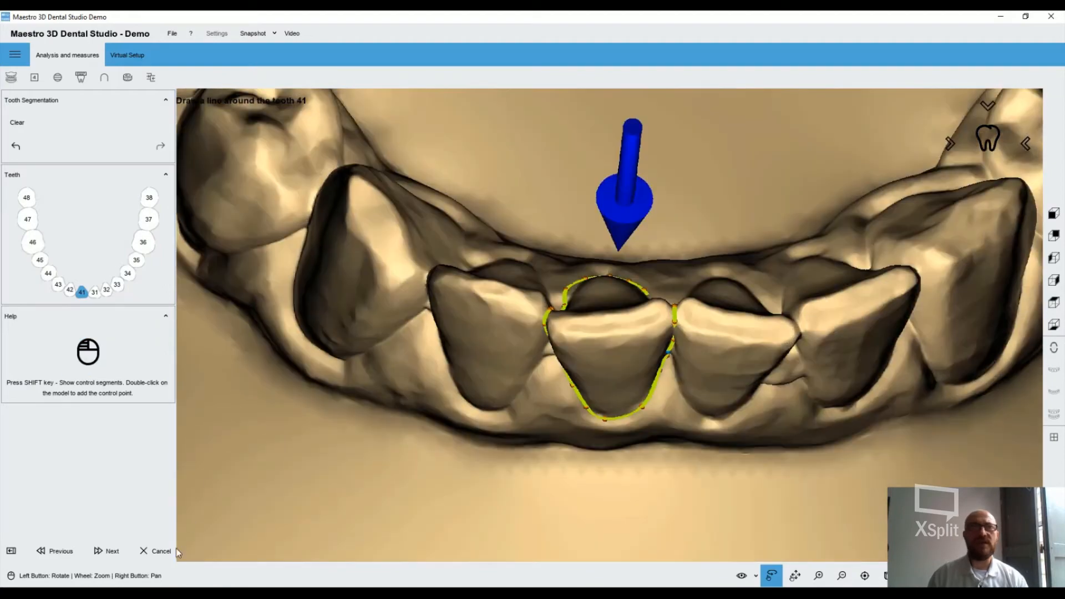
left_click(107, 550)
Move the control points of tooth 31's segmentation line from the biting edge to the inner gum margin
left_click_drag(641, 290, 658, 180)
left_click_drag(639, 383, 675, 349)
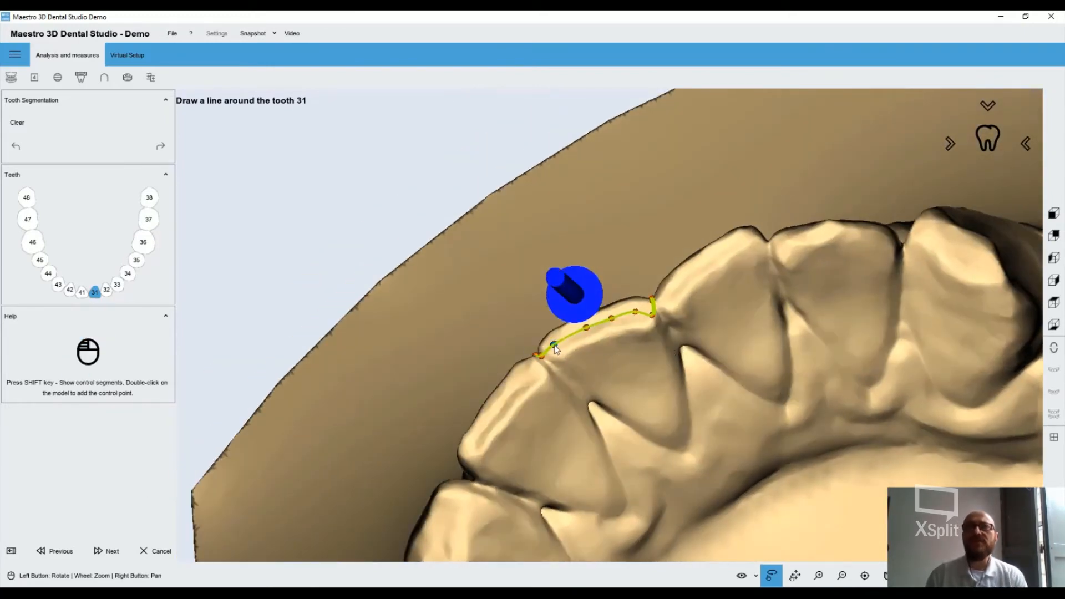
left_click_drag(554, 346, 571, 379)
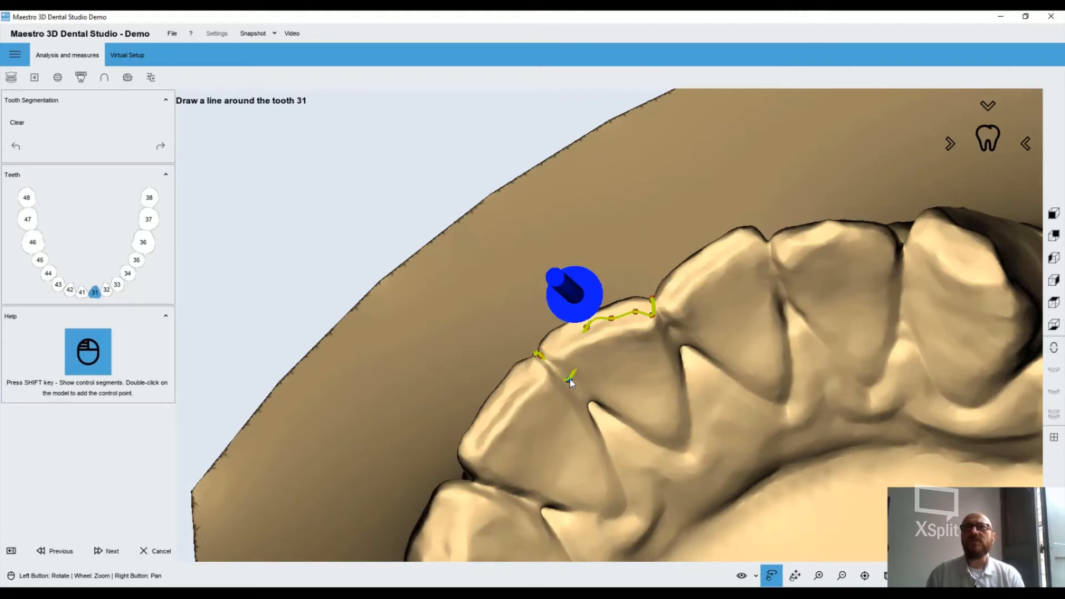
left_click_drag(589, 341, 612, 409)
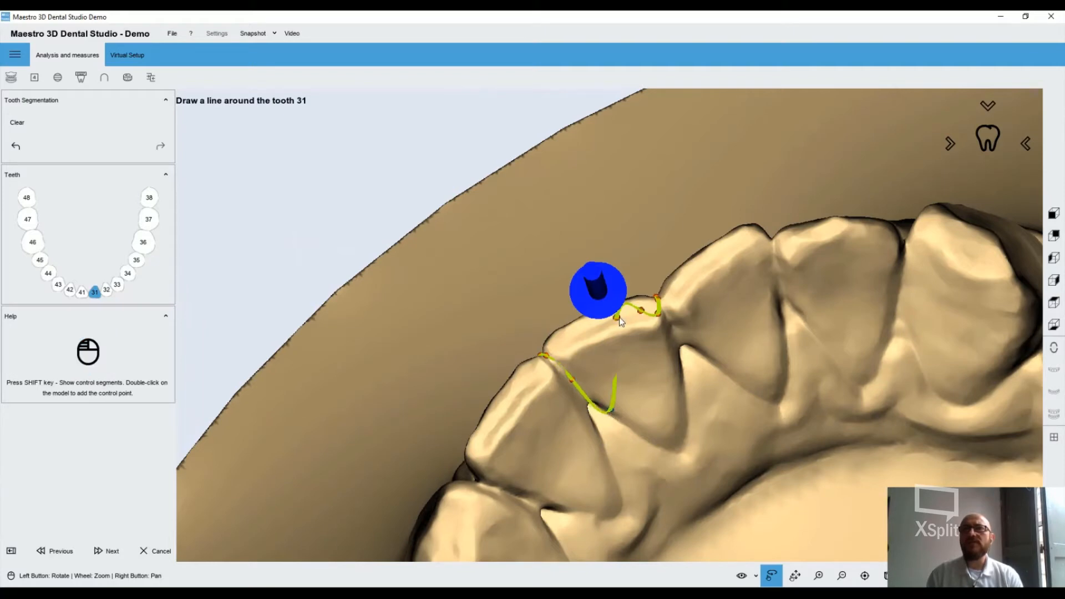
left_click_drag(616, 318, 638, 426)
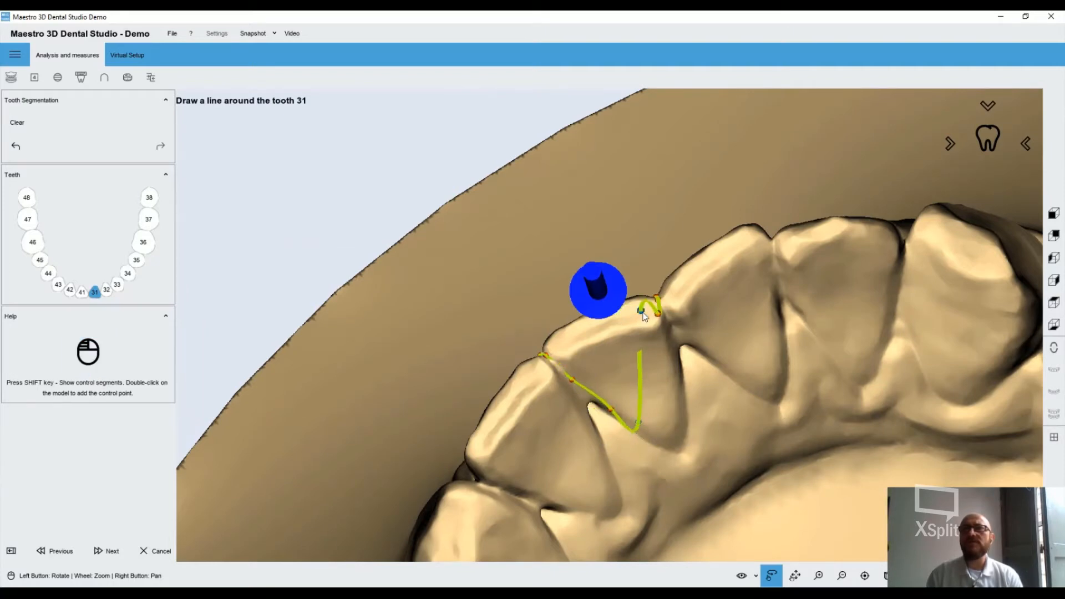
left_click_drag(641, 312, 686, 442)
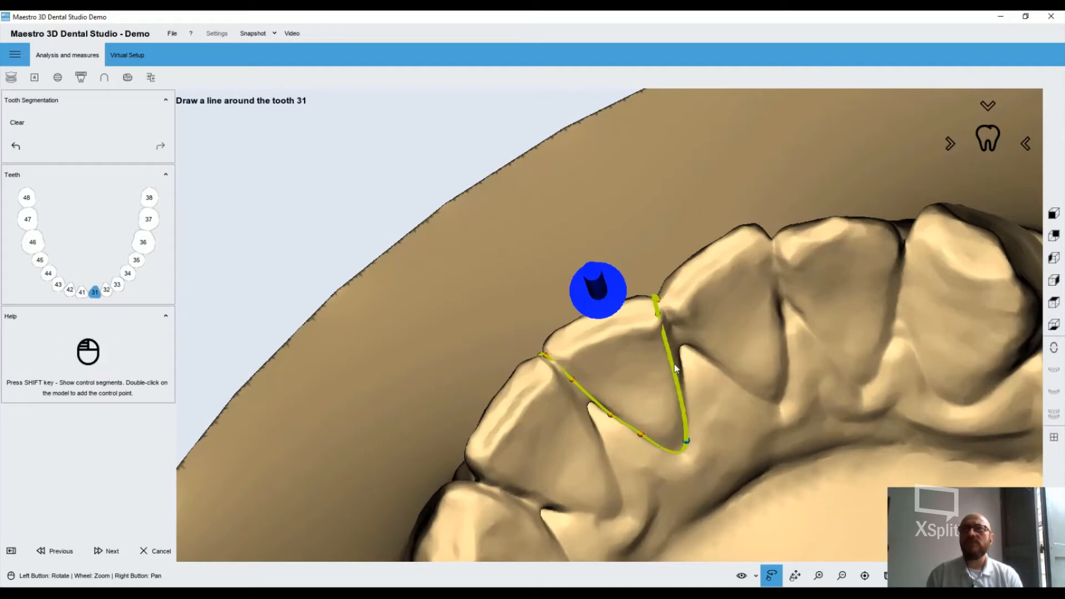
left_click_drag(658, 314, 666, 315)
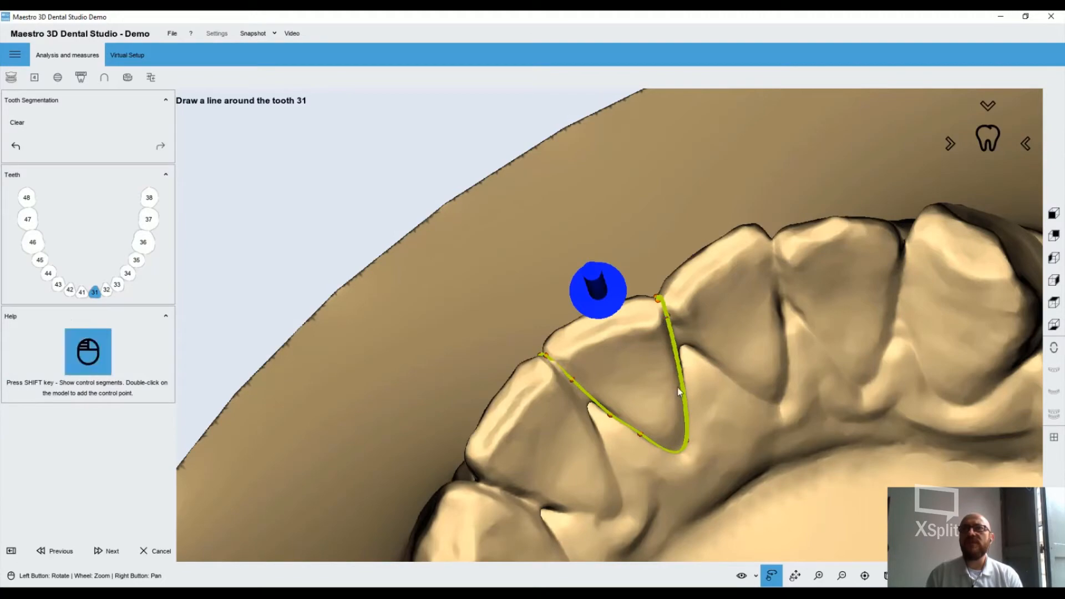
Refine tooth 31's segmentation line on its inner side along the gaps to both neighbouring teeth, and accept the outline
left_click_drag(677, 387, 703, 259)
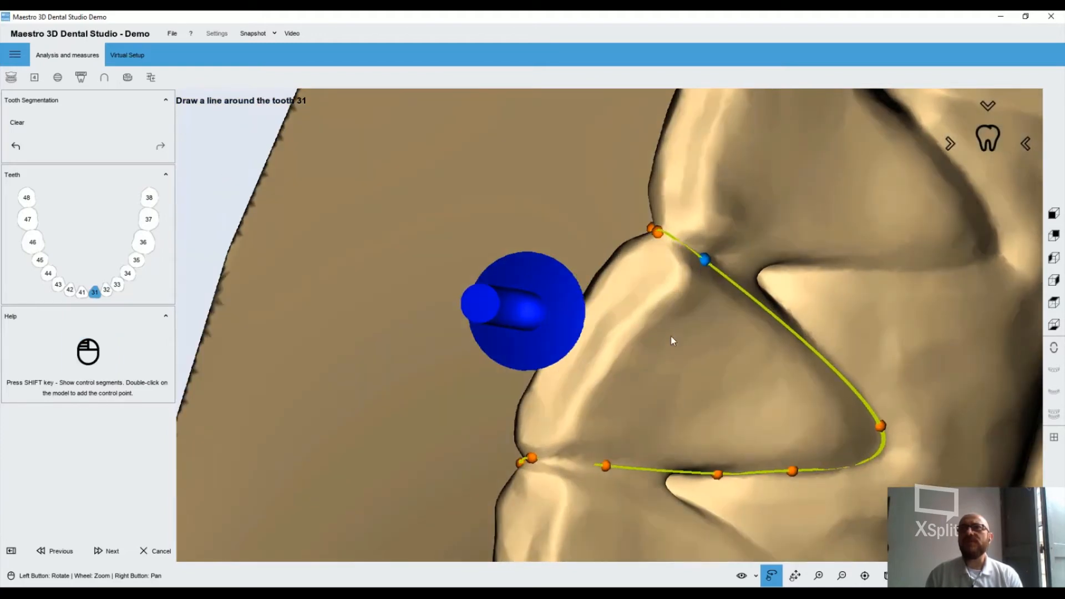
left_click_drag(670, 335, 690, 309)
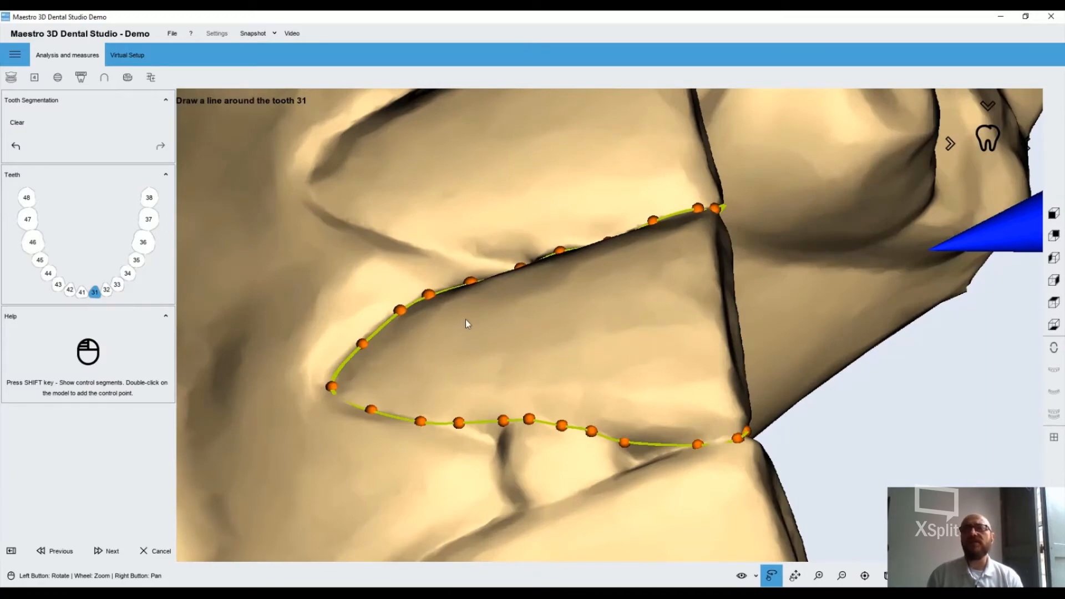
mouse_move(465, 319)
left_mouse_down()
mouse_move(513, 318)
mouse_move(623, 352)
mouse_move(538, 380)
left_mouse_up()
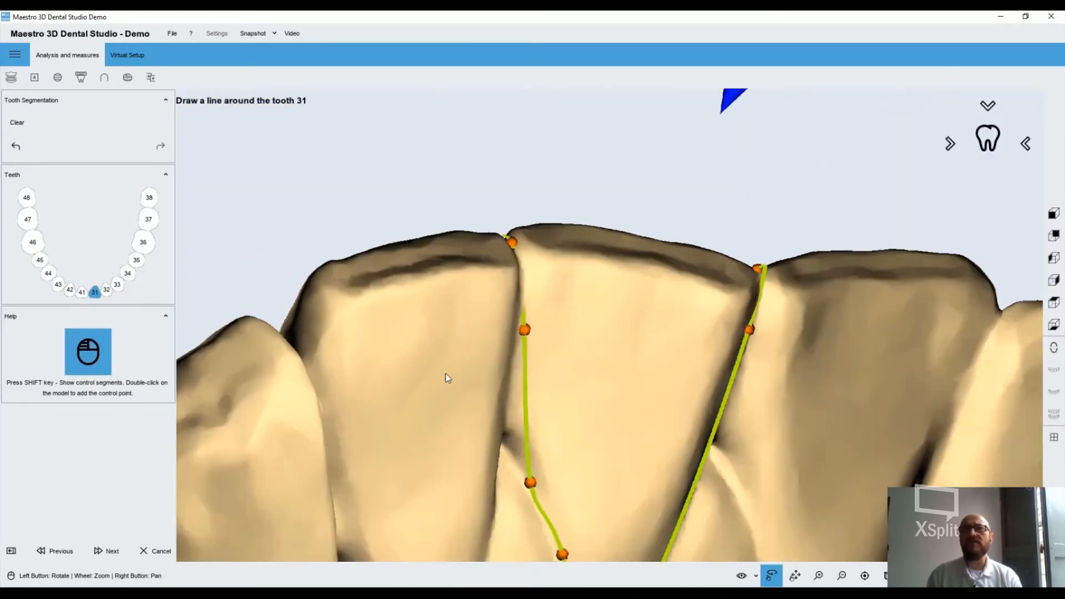
left_click_drag(445, 376, 470, 418)
left_click_drag(497, 296, 496, 290)
left_click_drag(477, 455, 471, 384)
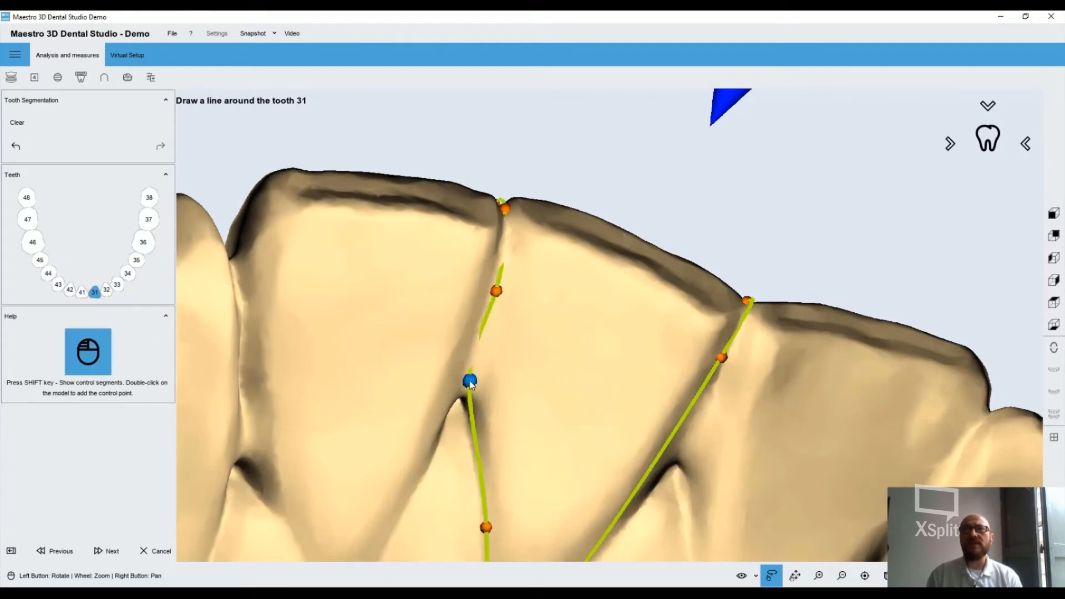
left_click_drag(407, 256, 291, 286)
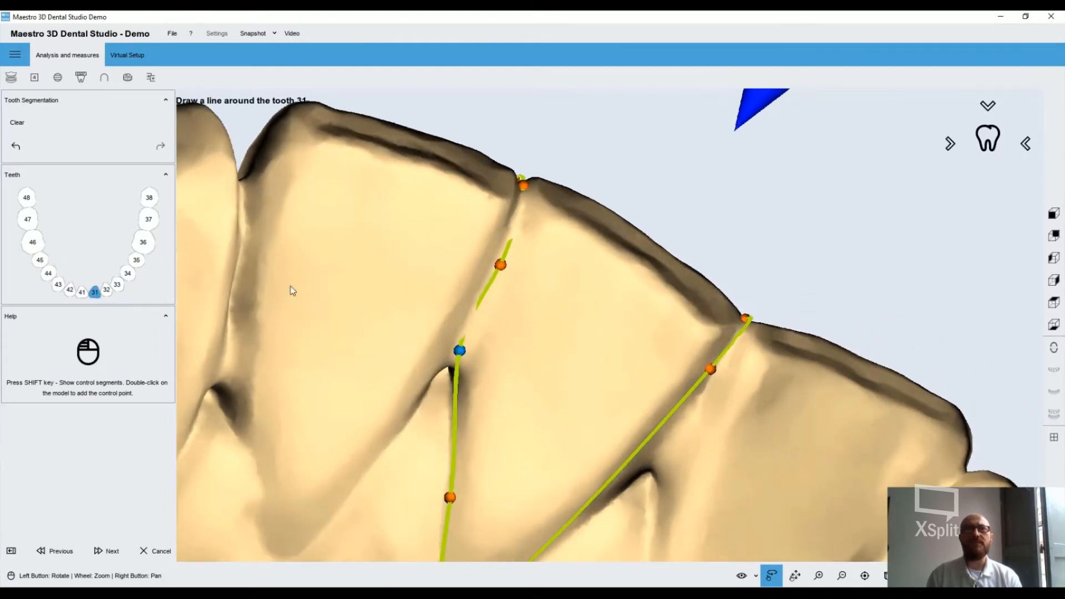
left_click(104, 552)
Check the segmentation line around tooth 32 from the outer and inner sides, and accept it
scroll(594, 347, "up", 4)
left_click_drag(592, 343, 555, 152)
left_click_drag(577, 388, 575, 311)
scroll(636, 401, "down", 5)
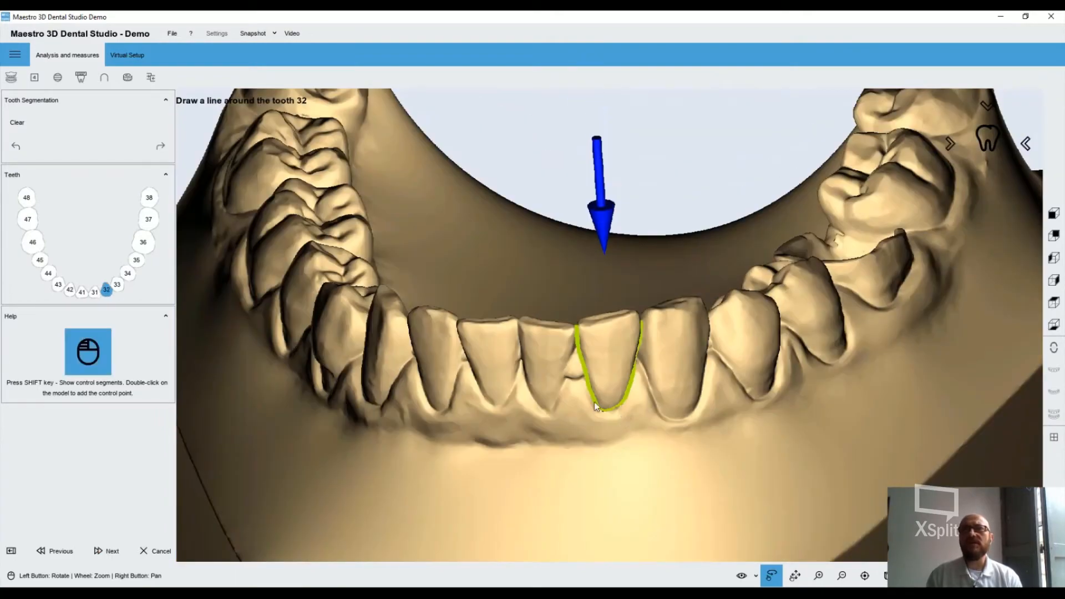
left_click_drag(594, 403, 598, 582)
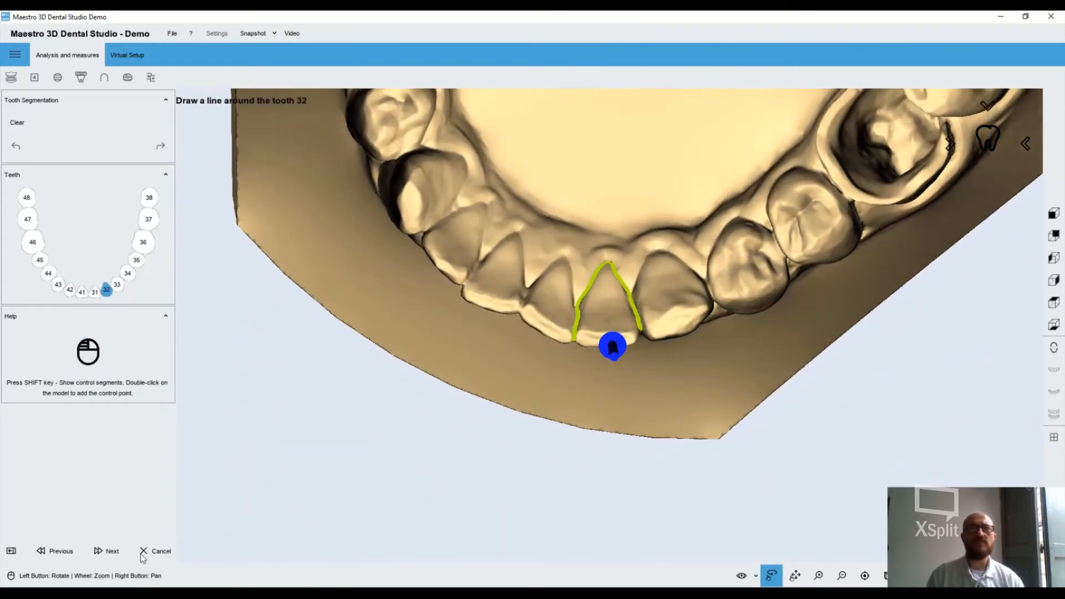
left_click(105, 551)
Refine tooth 33's segmentation line at the inner gum margin, and accept the outlines of teeth 33, 34 and 35
left_click_drag(433, 144, 519, 513)
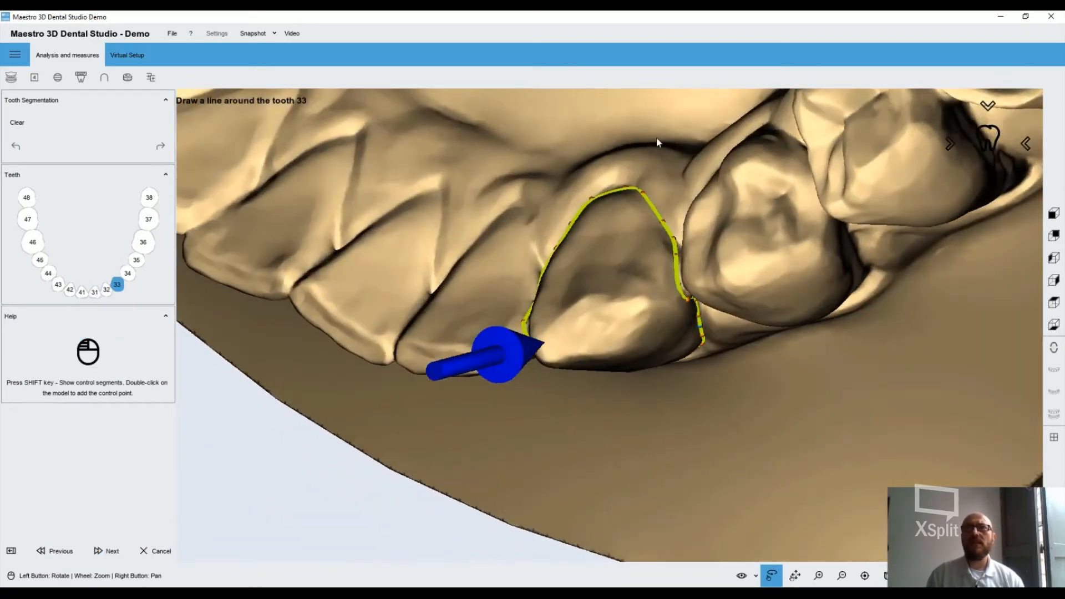
left_click_drag(657, 137, 655, 185)
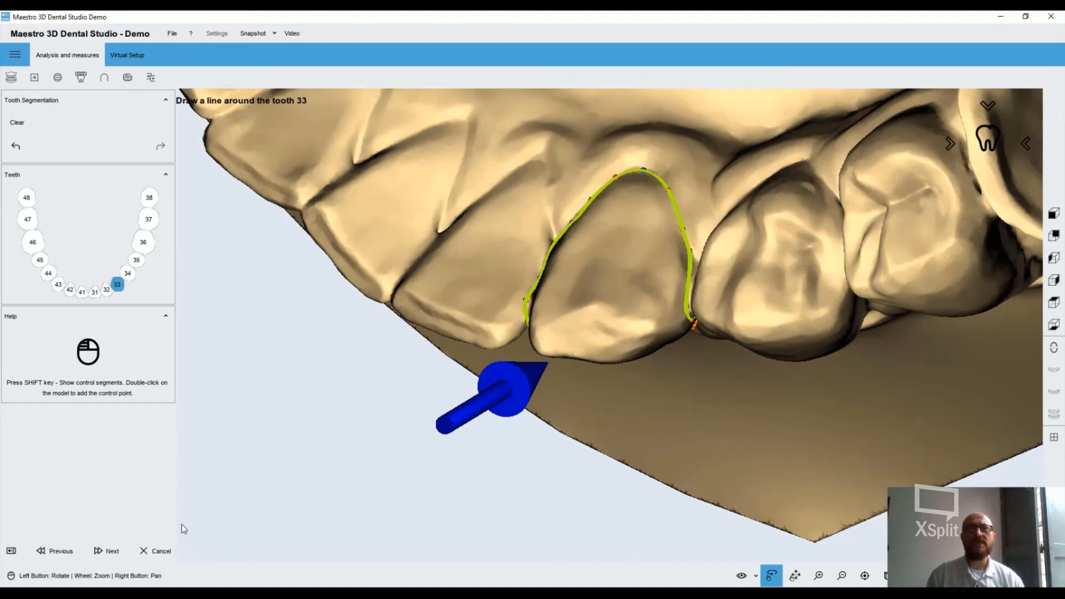
left_click(104, 551)
left_click_drag(624, 207, 319, 337)
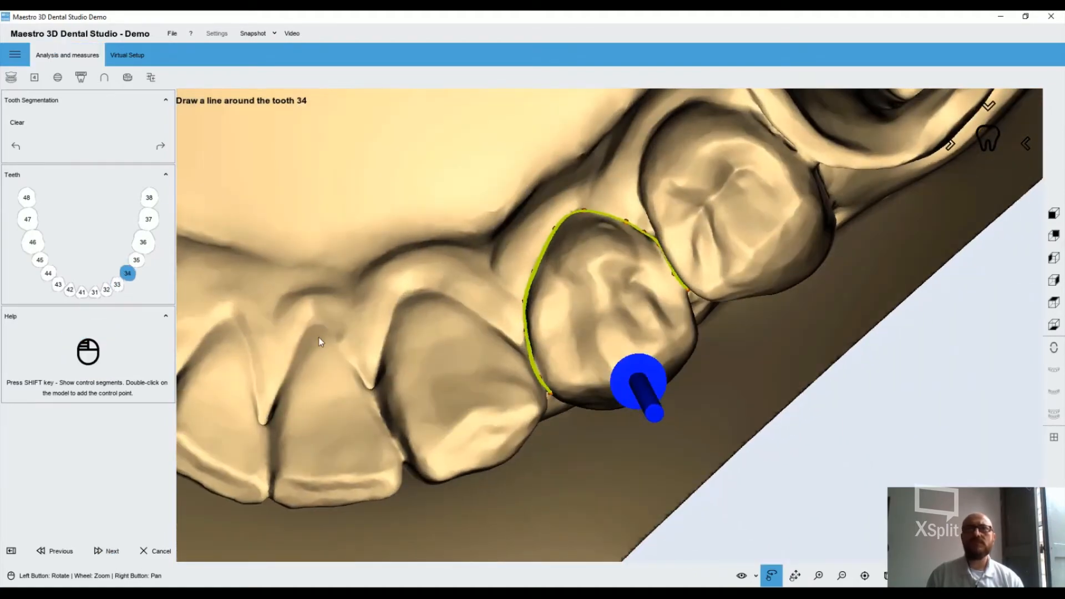
left_click(104, 551)
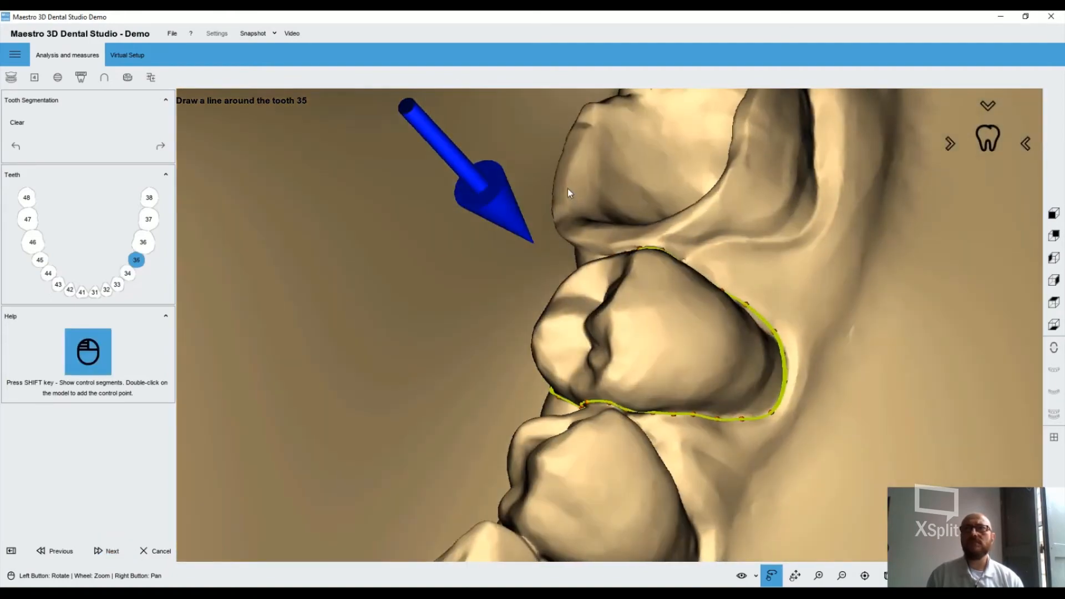
left_click_drag(568, 188, 780, 273)
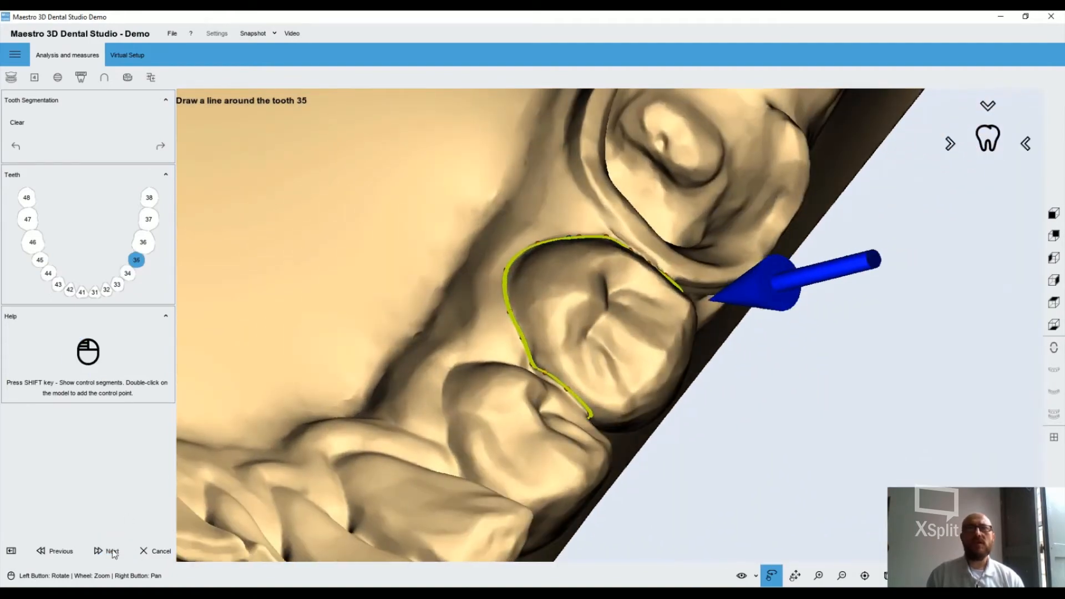
left_click(105, 551)
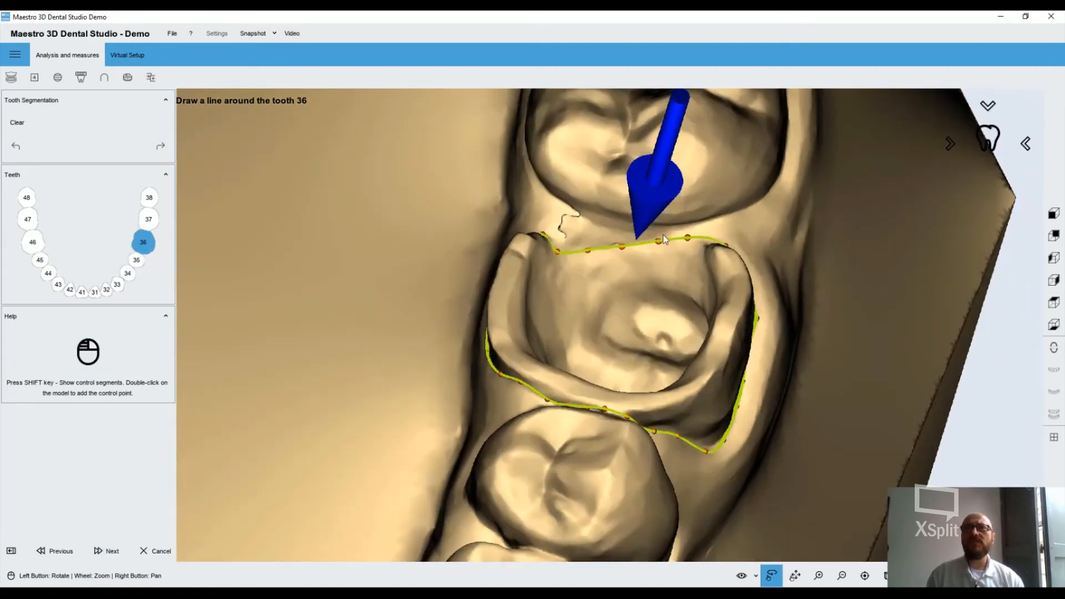
Move the control points of tooth 36's segmentation line towards the gap beside tooth 37, and accept the outline
left_click_drag(678, 224, 671, 232)
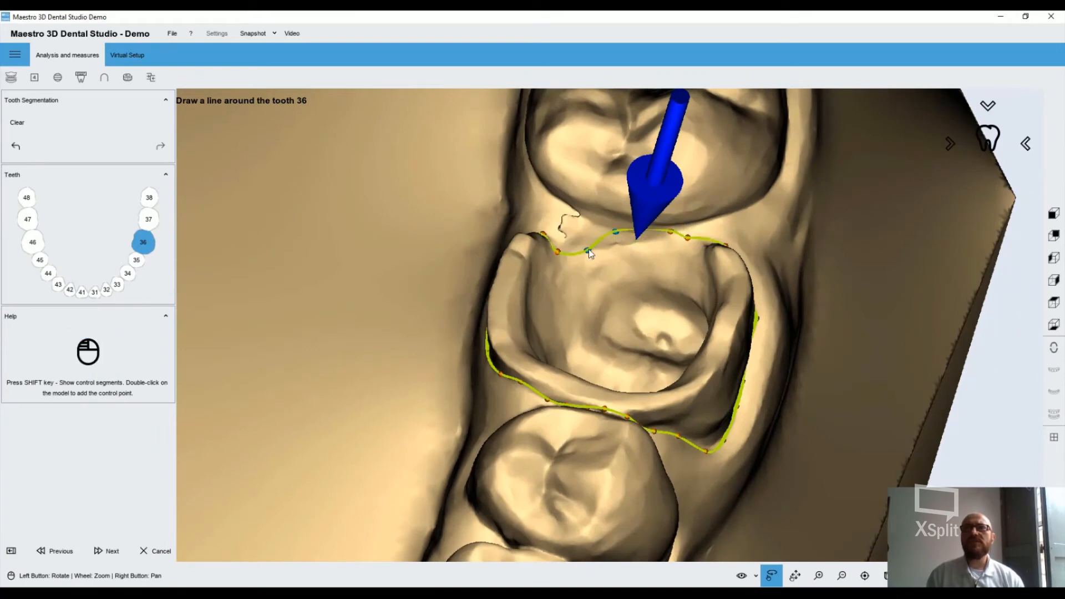
left_click_drag(588, 249, 580, 216)
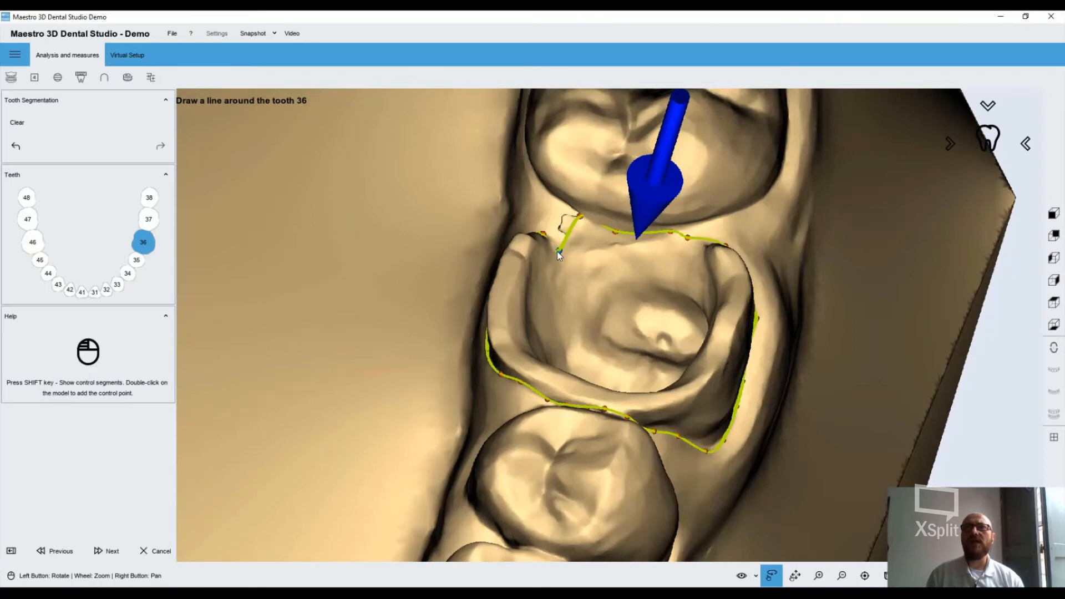
left_click_drag(557, 257, 554, 224)
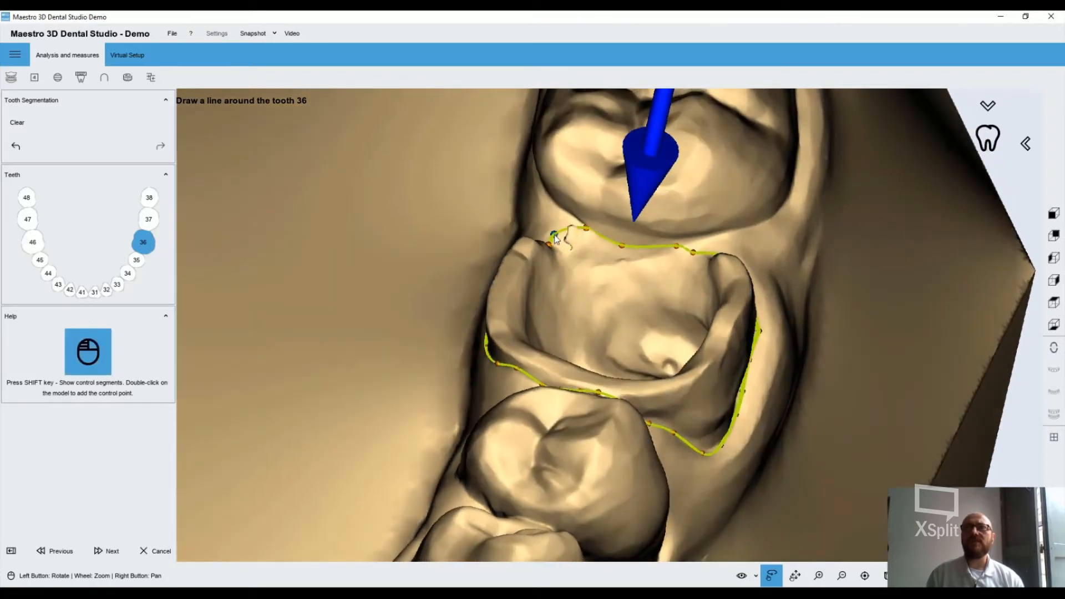
left_click_drag(564, 261, 637, 316)
left_click_drag(527, 209, 530, 211)
left_click_drag(623, 255, 660, 357)
left_click(112, 551)
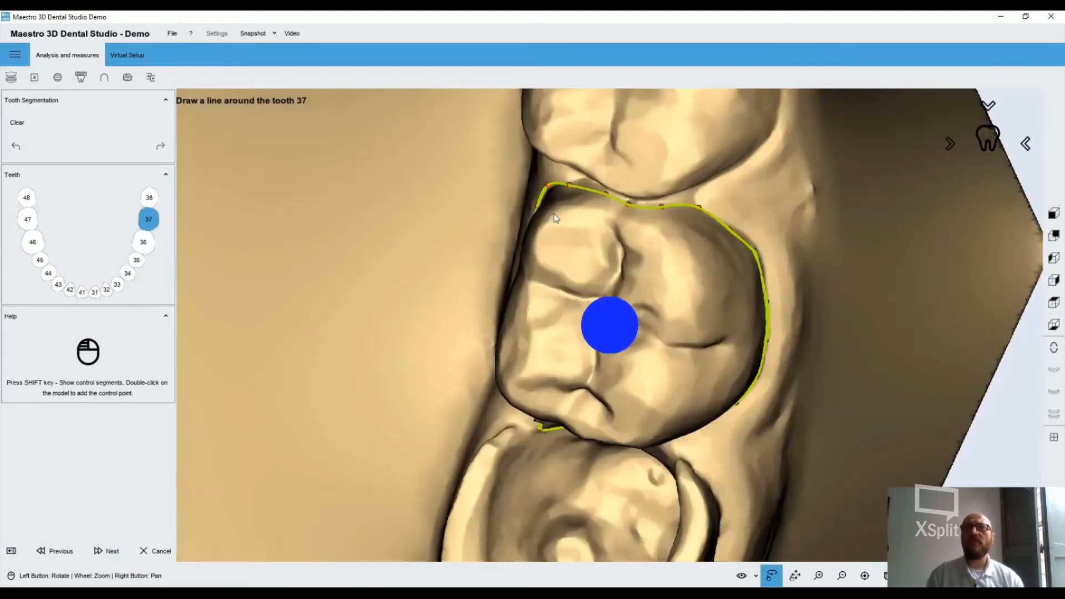
Correct the control points of tooth 37's segmentation line at the inner corner bordering tooth 36, and accept the outline
mouse_move(611, 145)
left_mouse_down()
mouse_move(634, 112)
mouse_move(662, 249)
mouse_move(607, 477)
mouse_move(533, 457)
mouse_move(513, 431)
mouse_move(485, 480)
mouse_move(511, 441)
mouse_move(502, 443)
mouse_move(553, 454)
left_mouse_up()
left_click(485, 444)
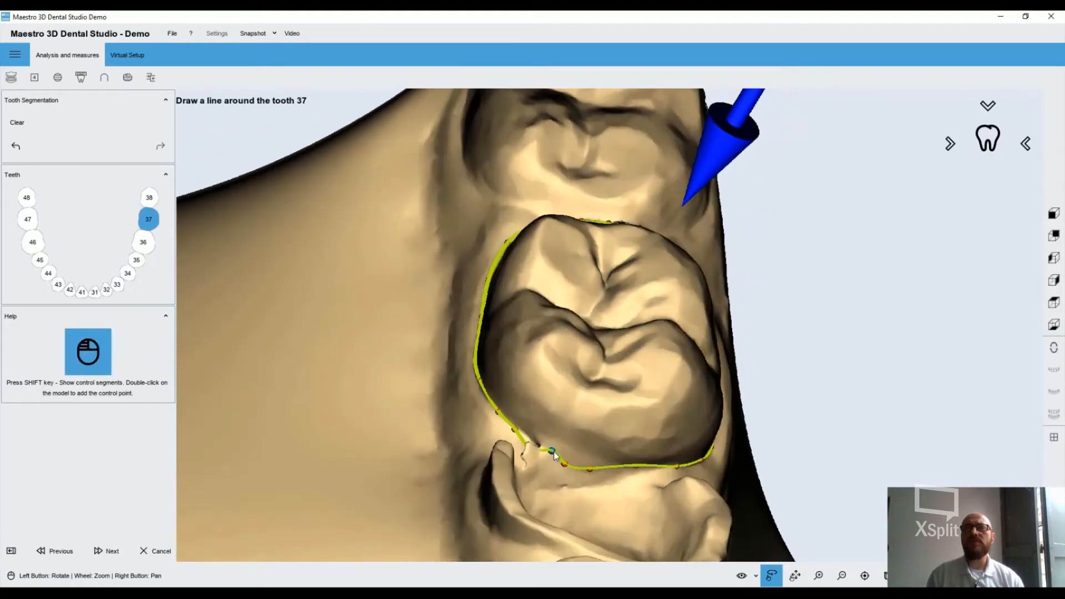
left_click_drag(555, 454, 672, 478)
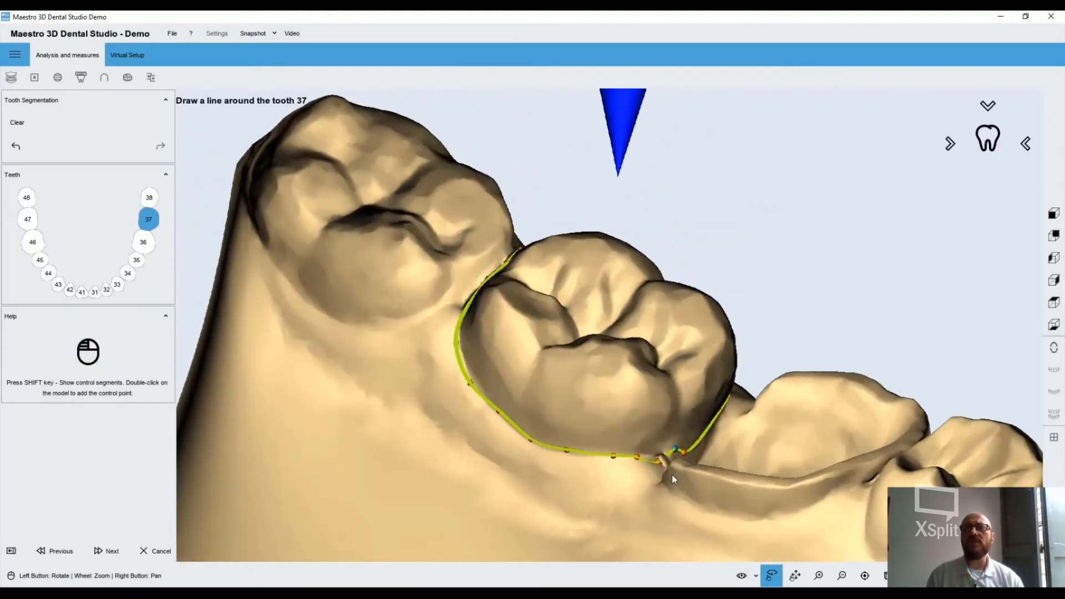
scroll(671, 474, "up", 5)
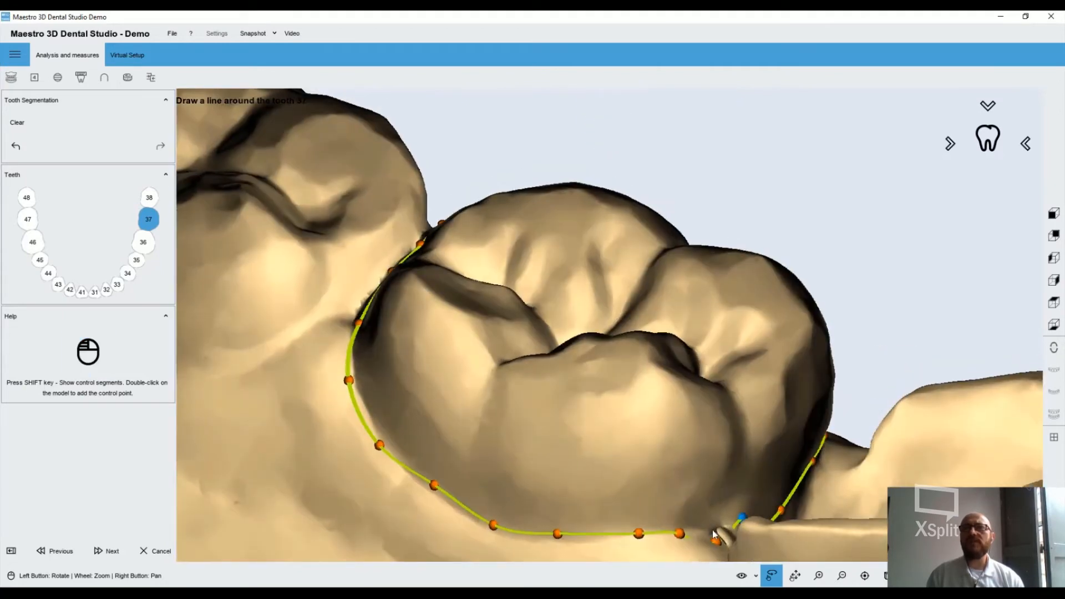
double_click(713, 535)
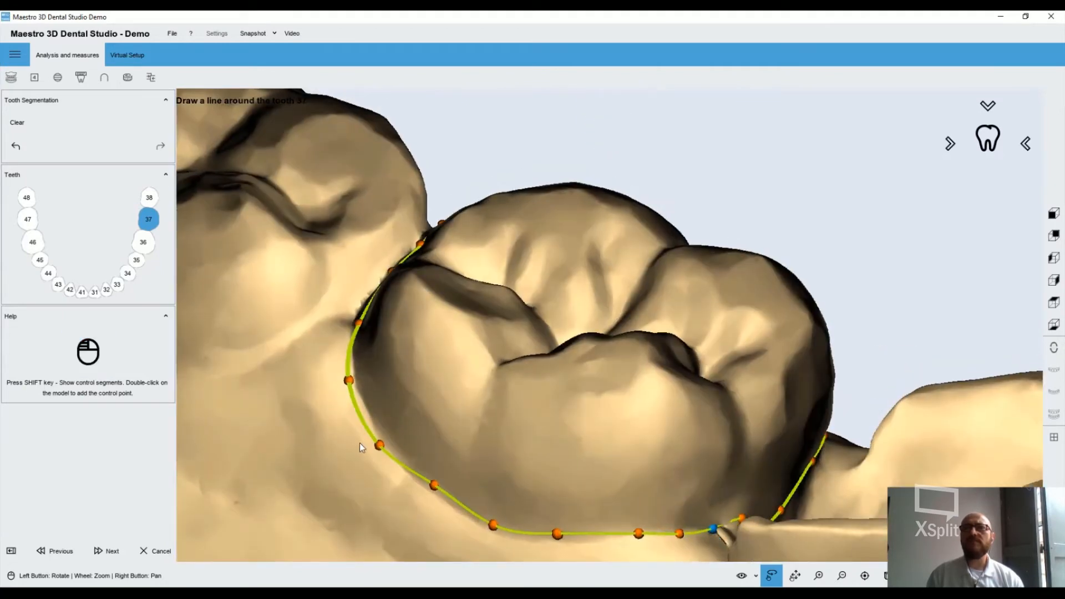
left_click(108, 550)
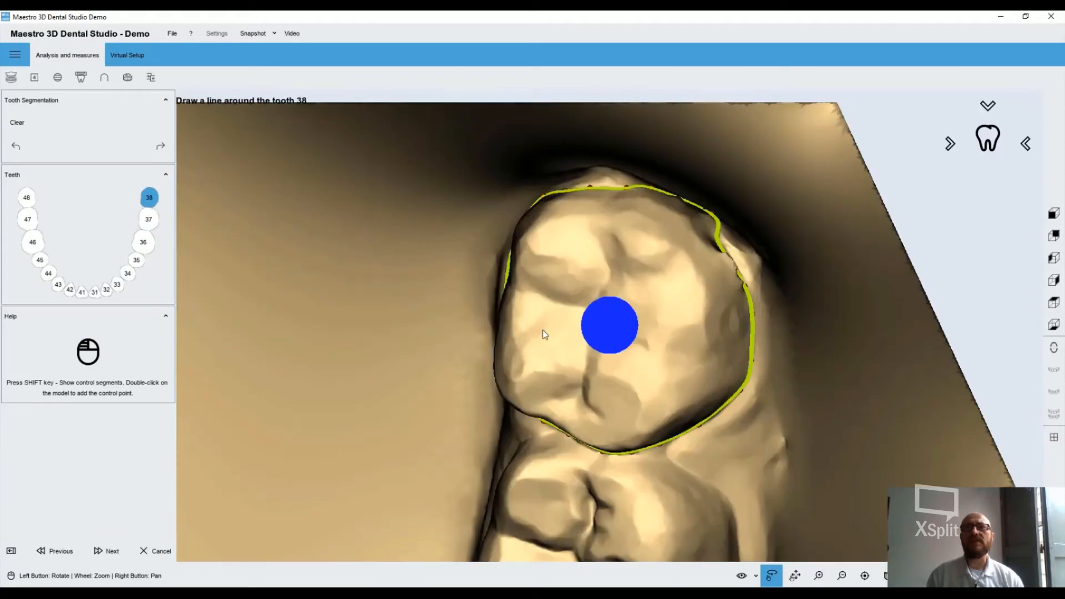
Check the segmentation line around tooth 38 from several angles and accept it to finish outlining the lower teeth
left_click_drag(544, 333, 499, 238)
left_click_drag(677, 178, 546, 310)
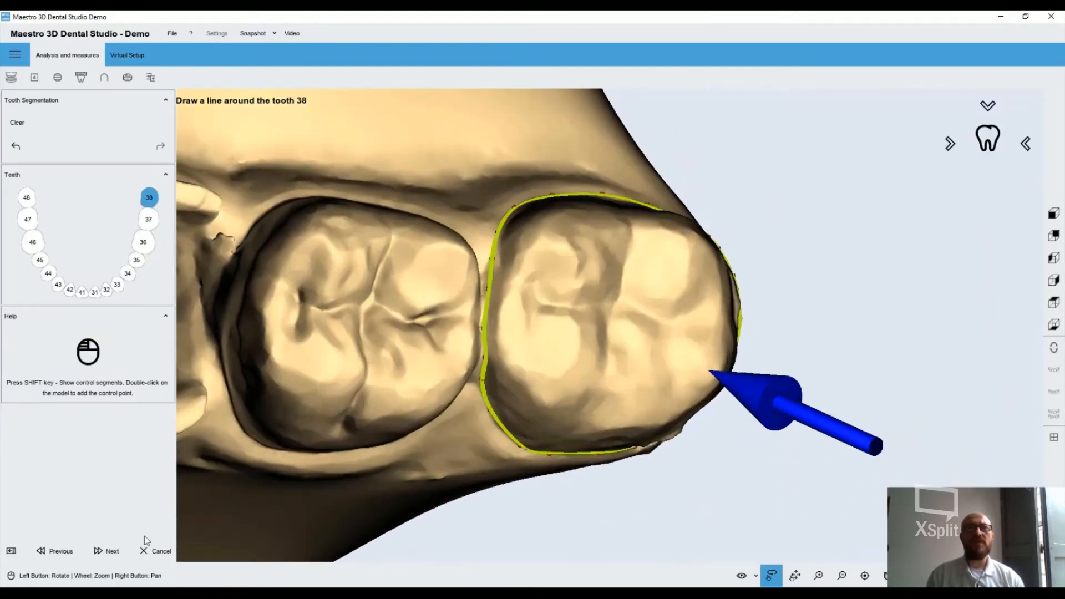
left_click(113, 551)
left_click(551, 345)
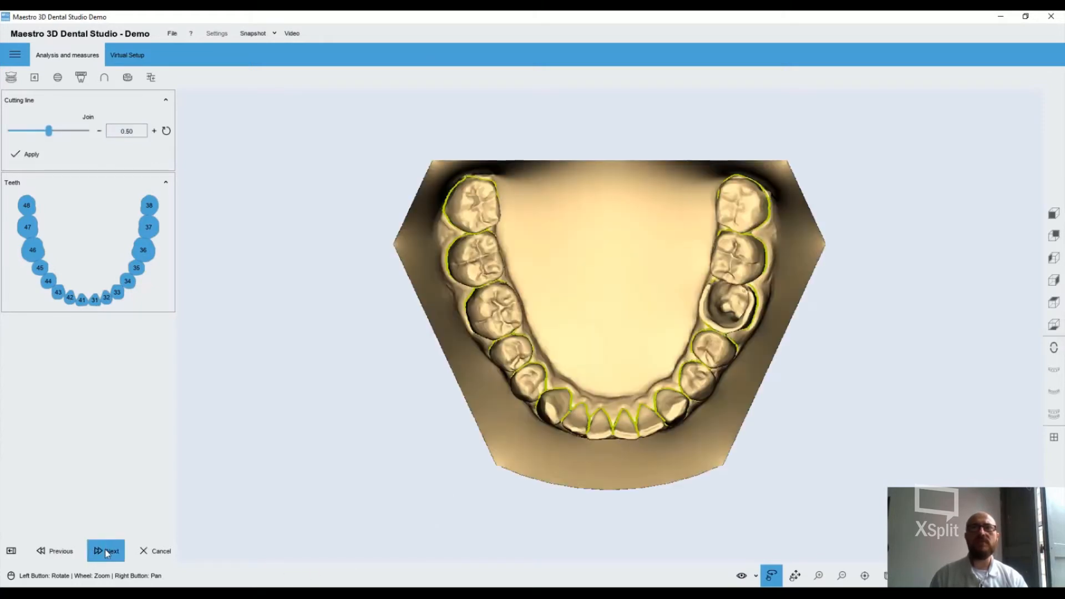
Accept the cutting lines for all lower teeth and save the case before continuing to the local tooth axes
left_click(105, 549)
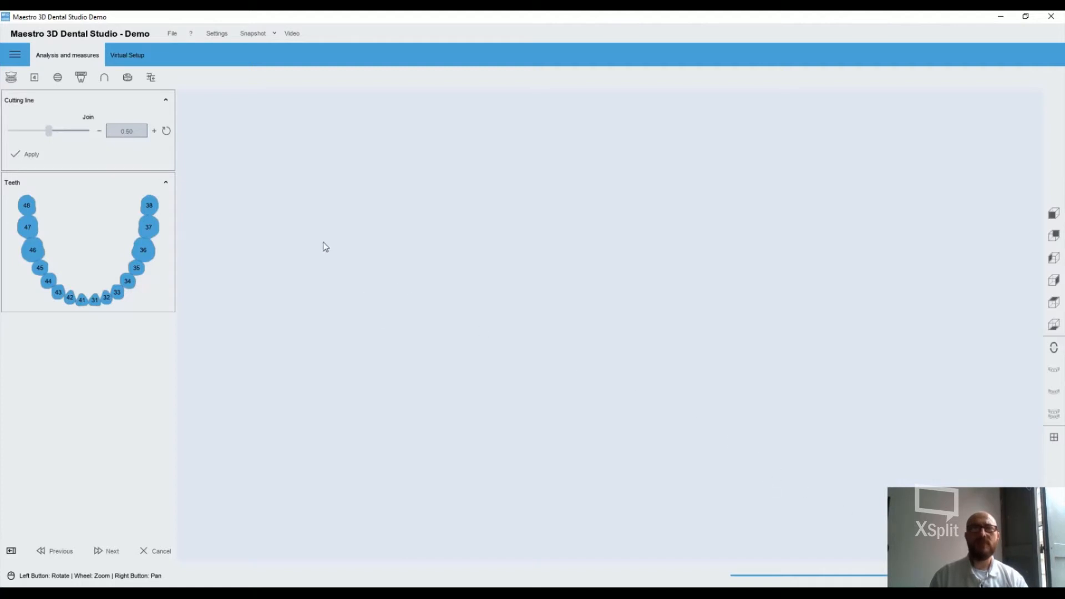
key("Escape")
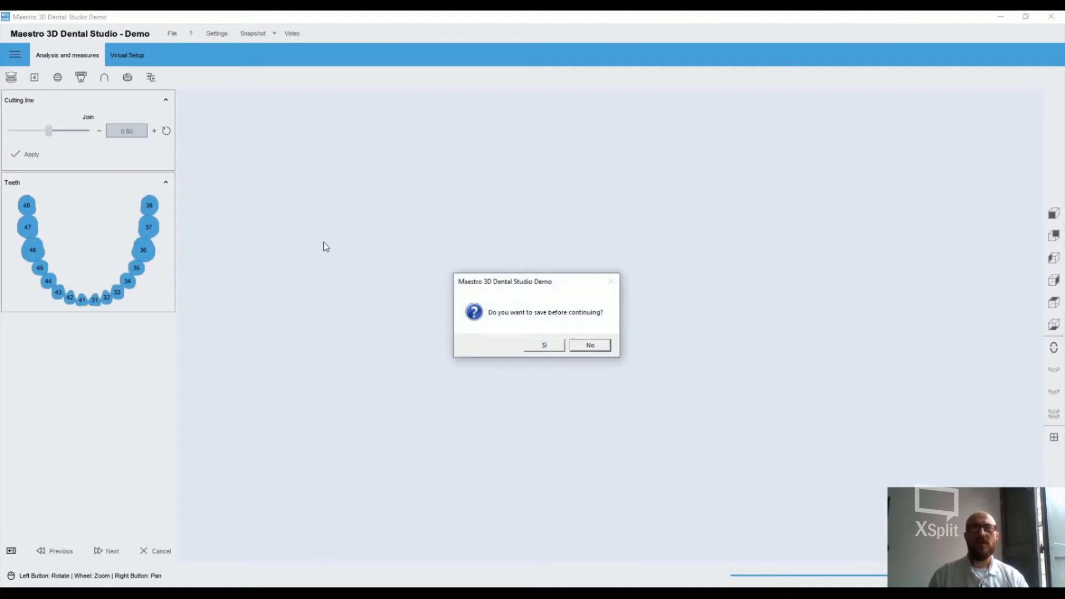
left_click(542, 345)
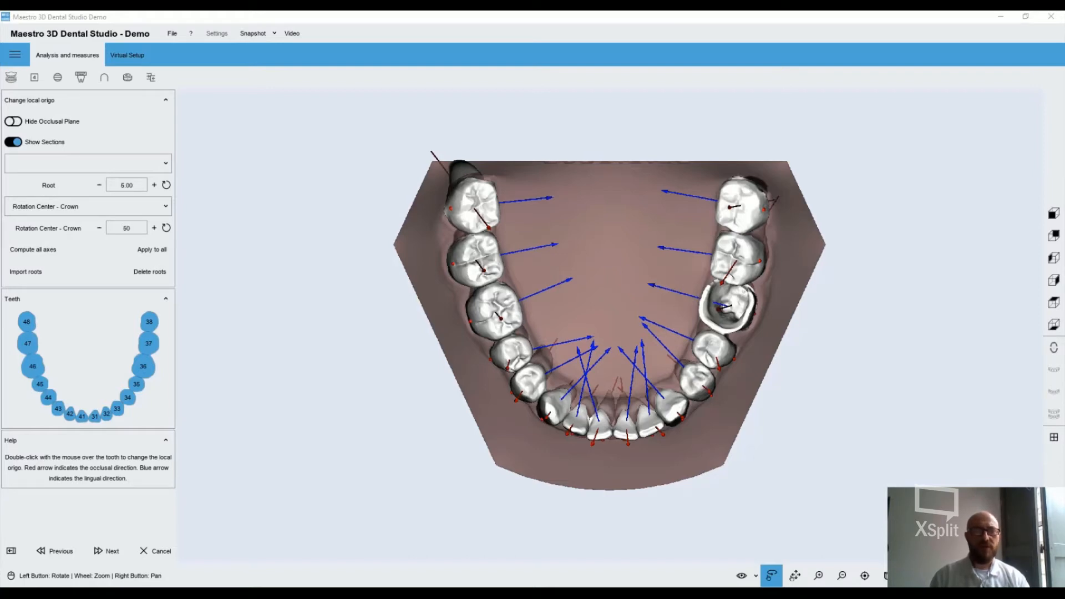
View the Real_roots.jpg reference picture, close it, and inspect the roots and axes along the patient's lower left teeth
key("alt+Tab")
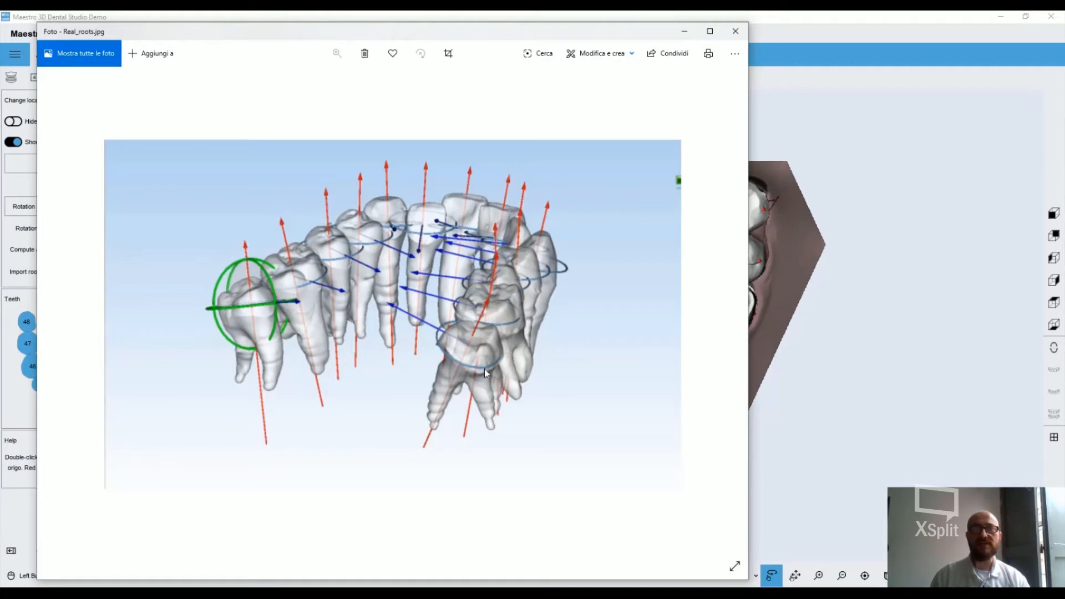
left_click(735, 31)
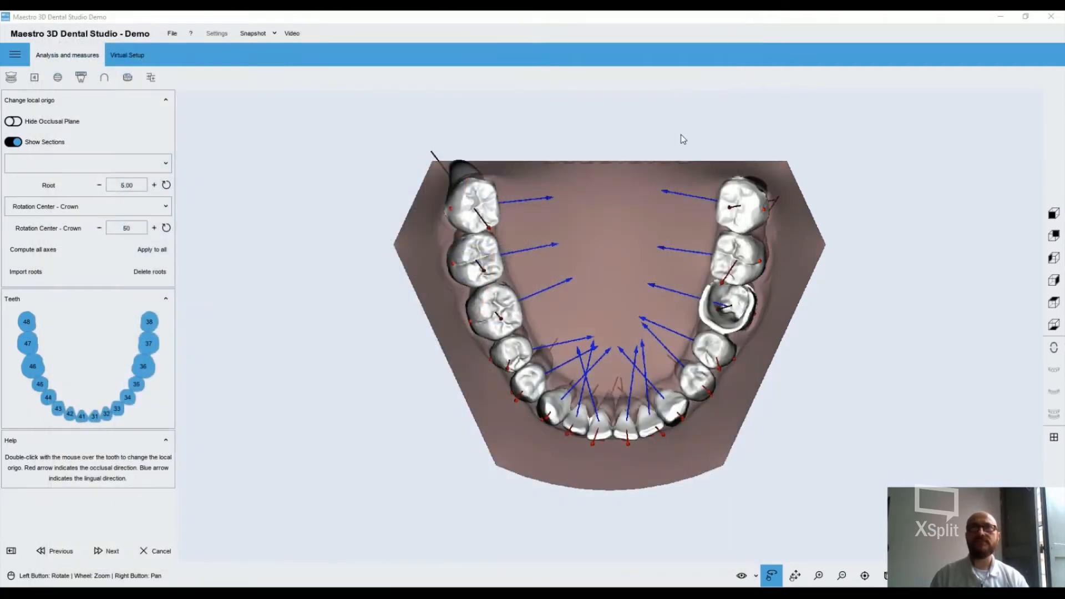
left_click_drag(604, 334, 632, 362)
scroll(633, 362, "up", 6)
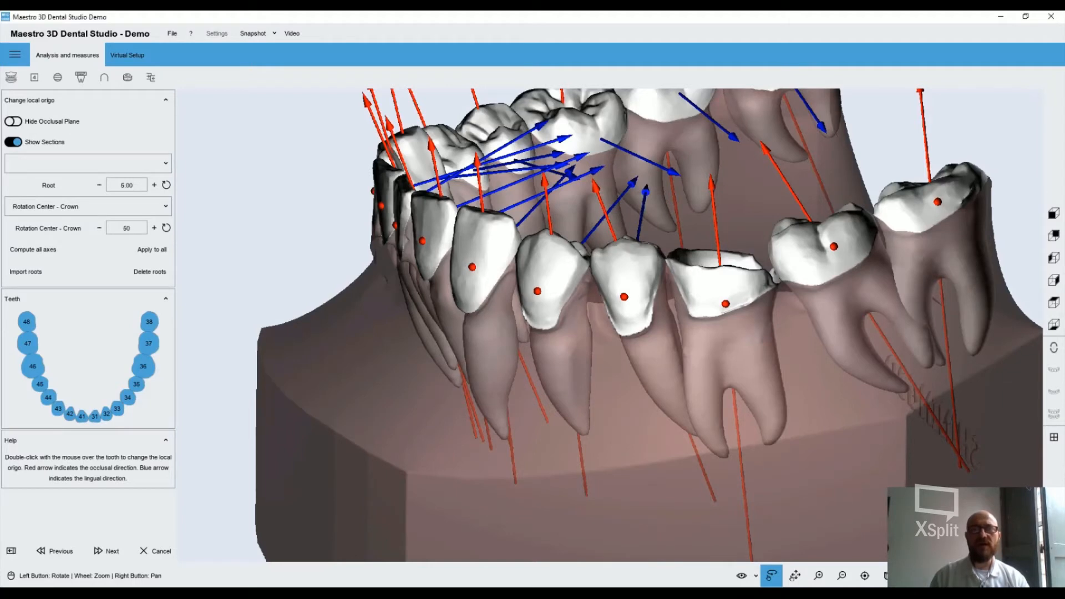
left_click_drag(590, 355, 594, 332)
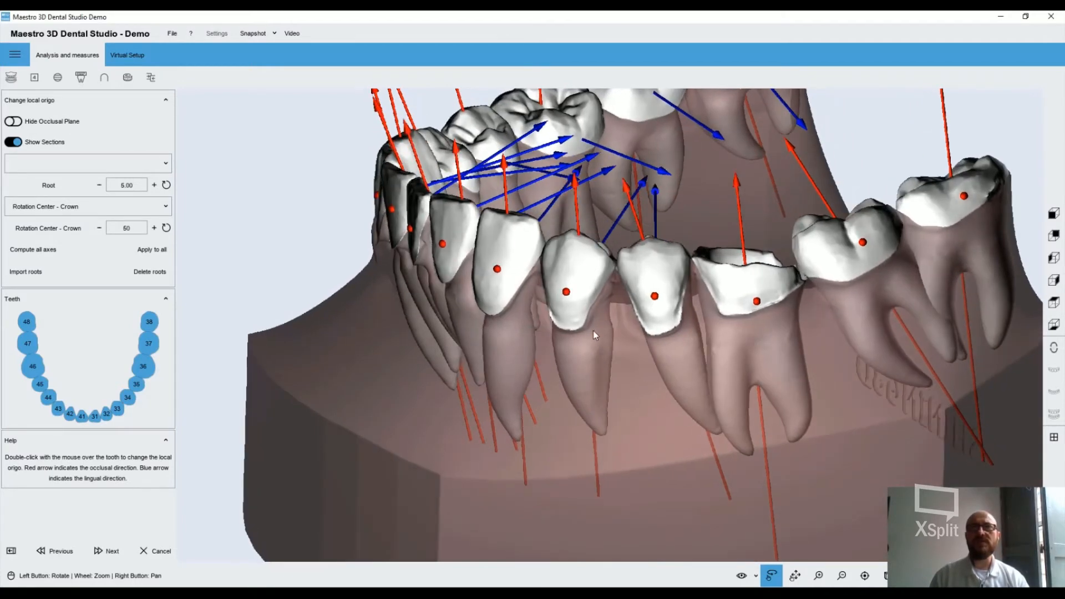
Select tooth 34 and rotate its local axes freely to a tip of about -8° and a torque of about 15°
double_click(583, 274)
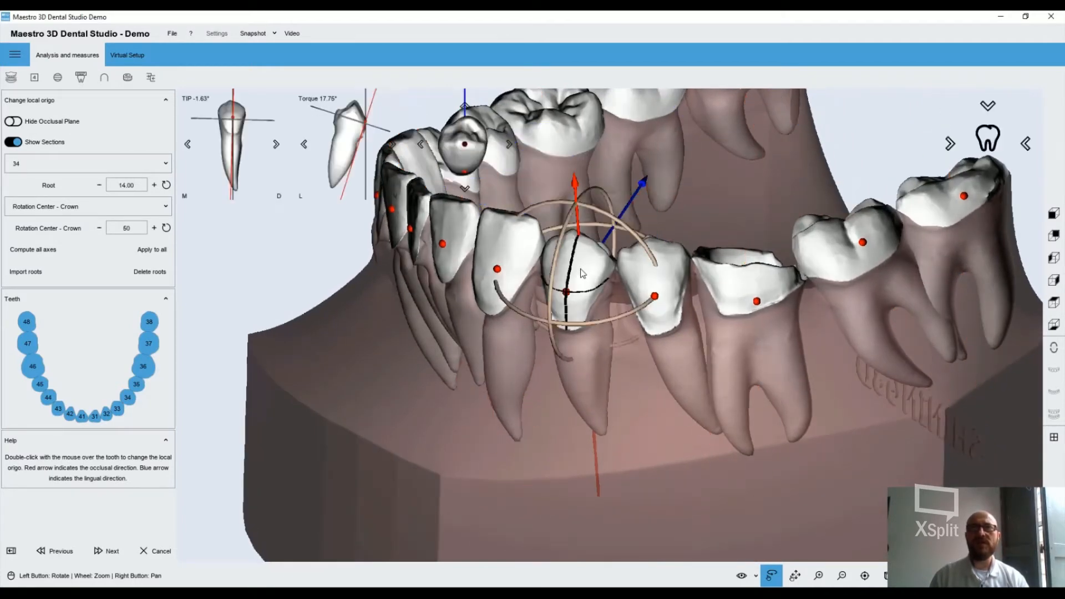
left_click_drag(625, 299, 647, 295)
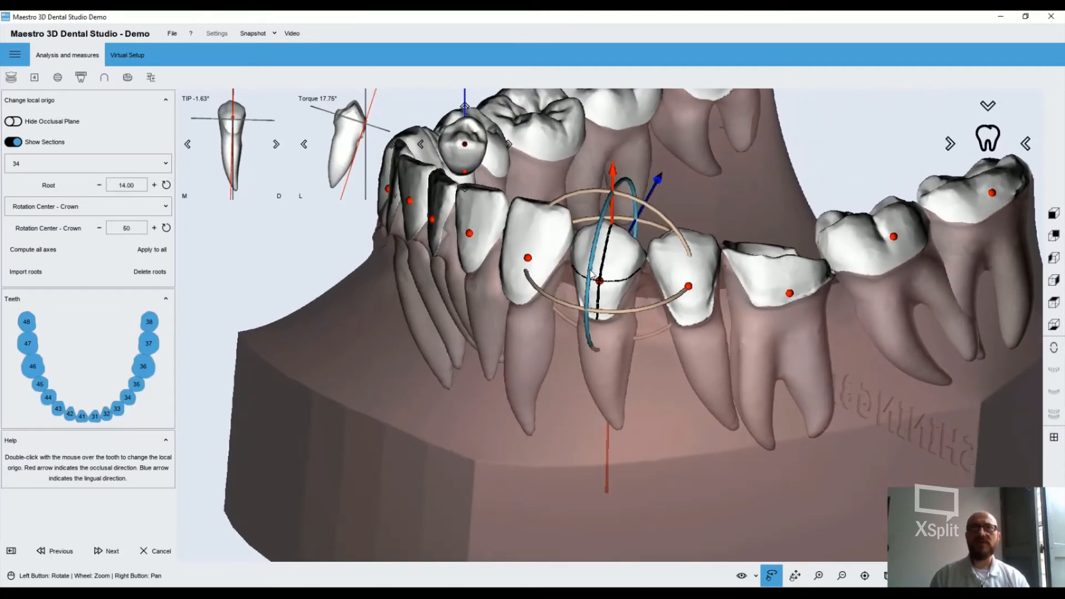
mouse_move(592, 272)
left_mouse_down()
mouse_move(592, 285)
mouse_move(592, 267)
left_mouse_up()
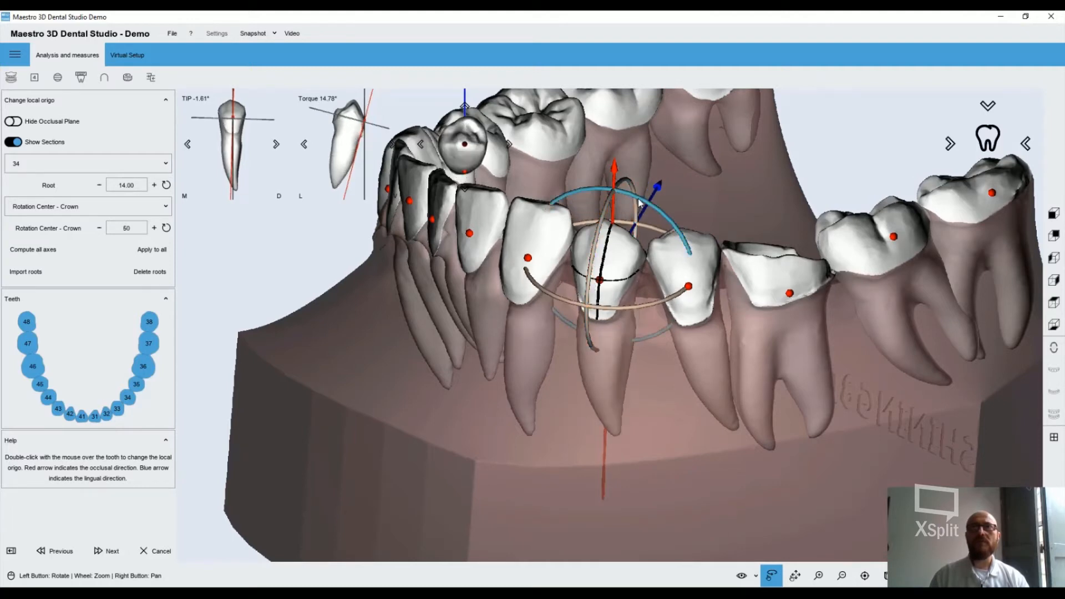
left_click_drag(638, 199, 608, 318)
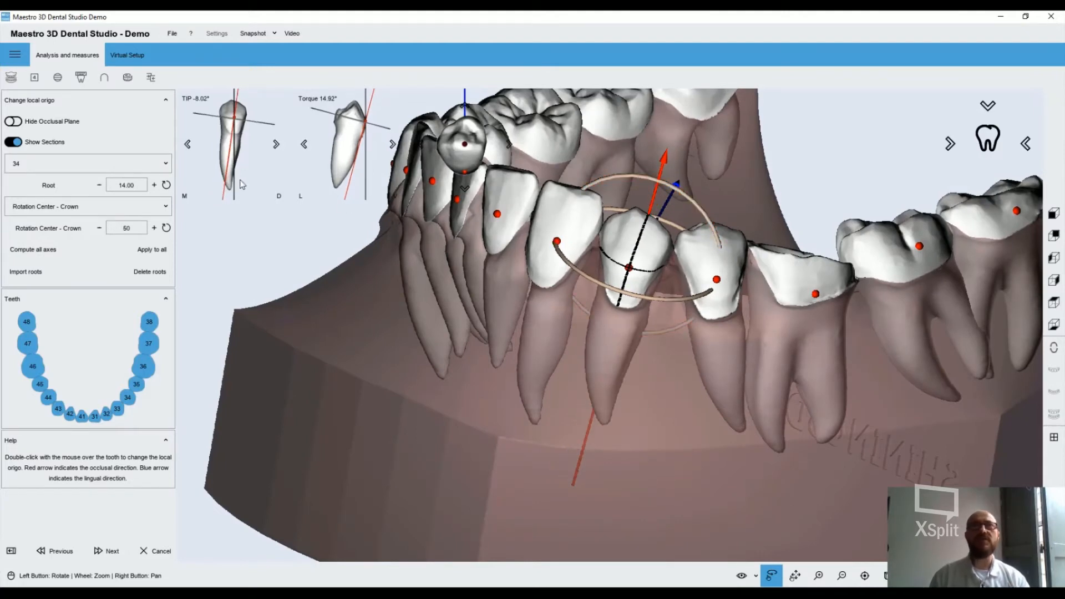
Fine-tune the tip of tooth 34's axis in single steps to about -1°
left_click(274, 145)
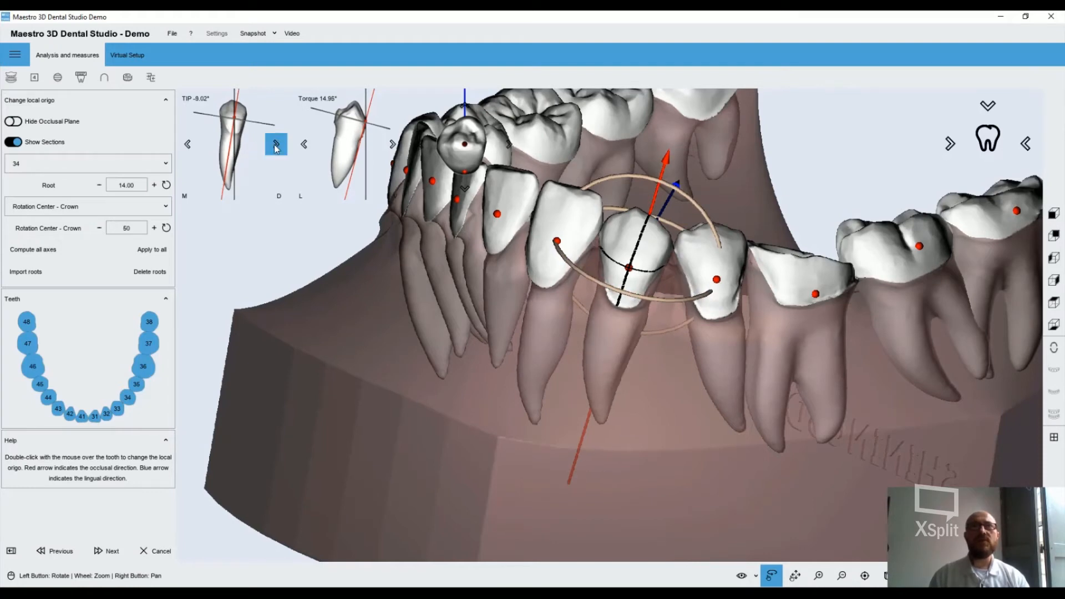
left_click(274, 145)
left_click(192, 149)
left_click(192, 151)
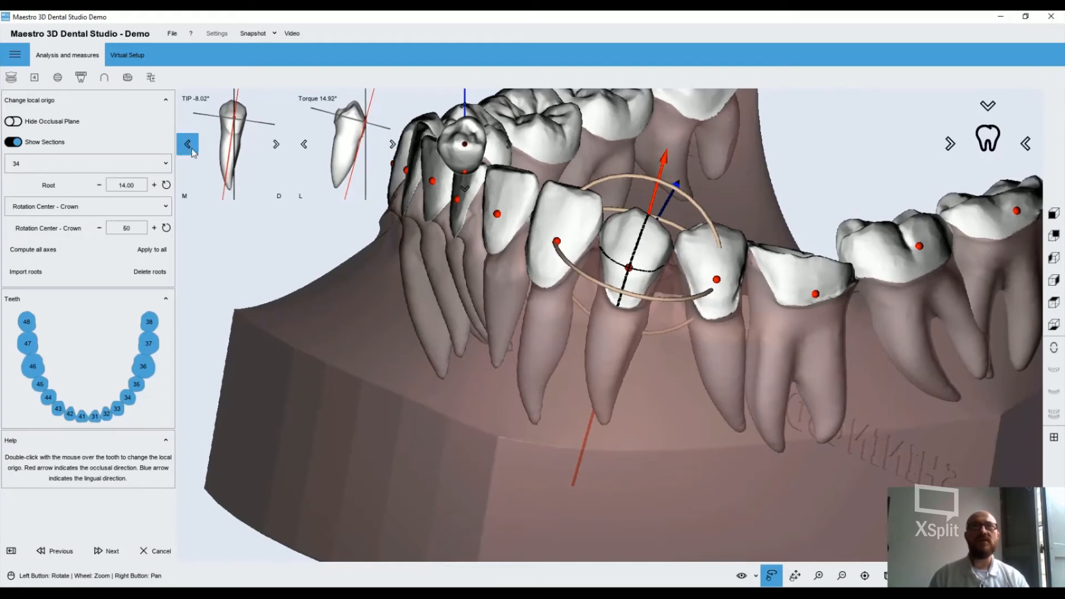
left_click(192, 151)
left_click(192, 150)
left_click(192, 151)
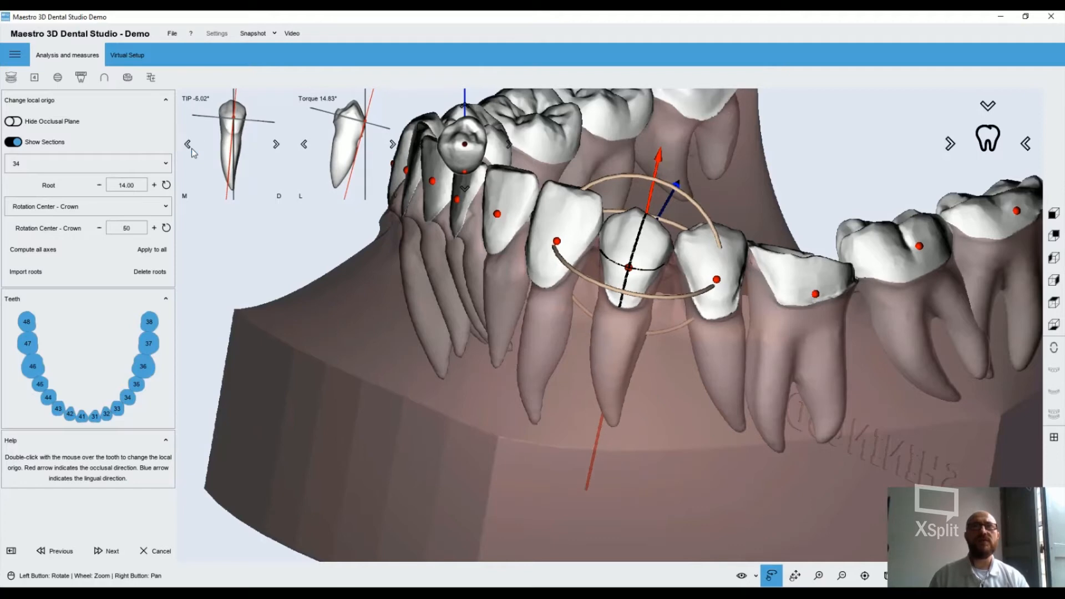
left_click(192, 151)
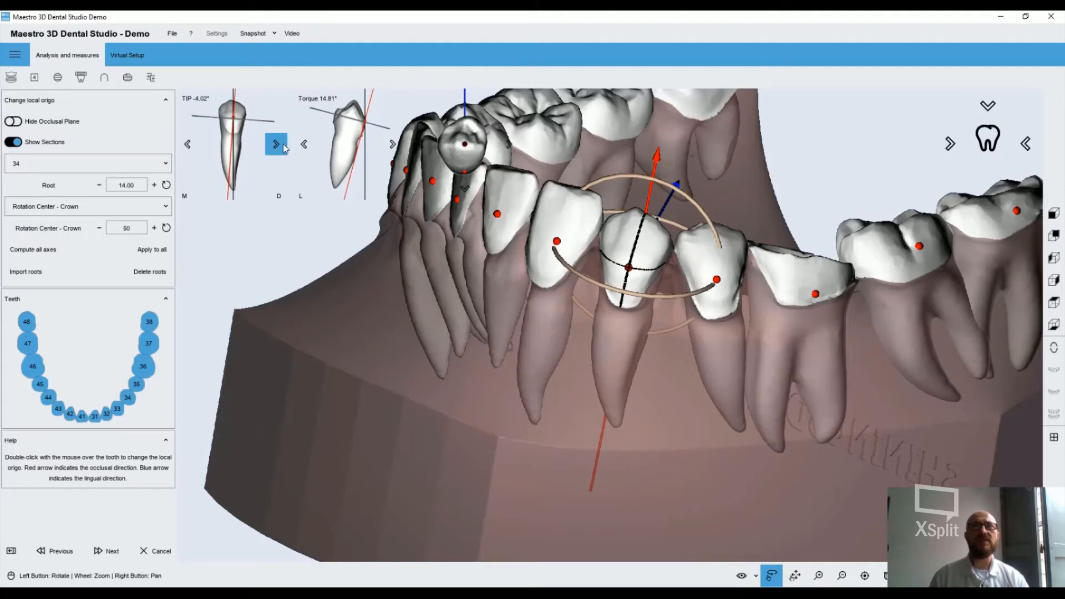
left_click(191, 147)
left_click(191, 147)
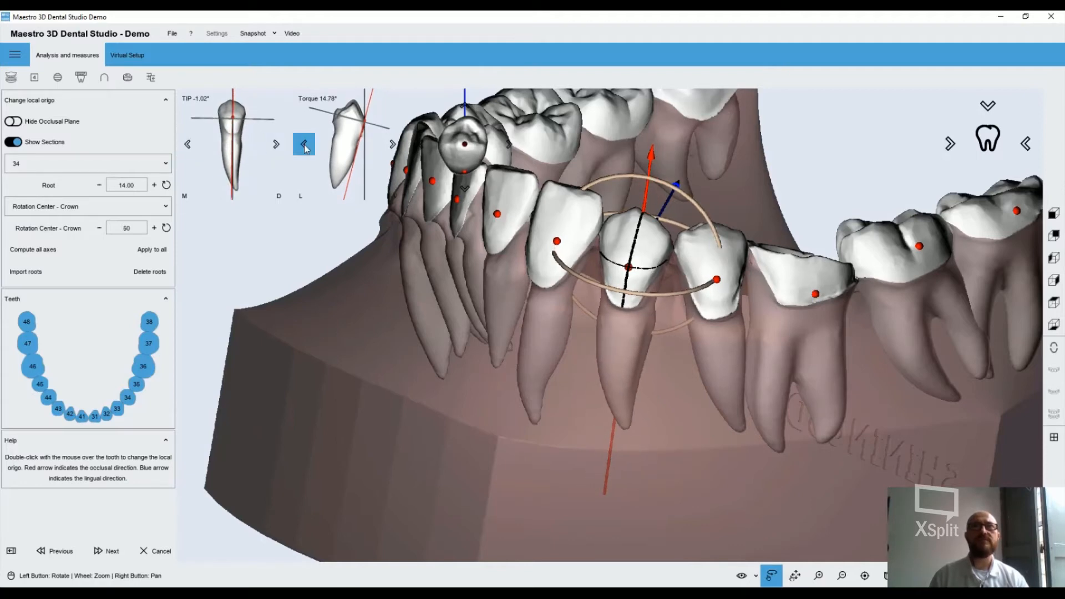
Reduce the torque of tooth 34's axis in single steps to about 8.8°
left_click(305, 146)
left_click(304, 145)
left_click(305, 147)
left_click(305, 146)
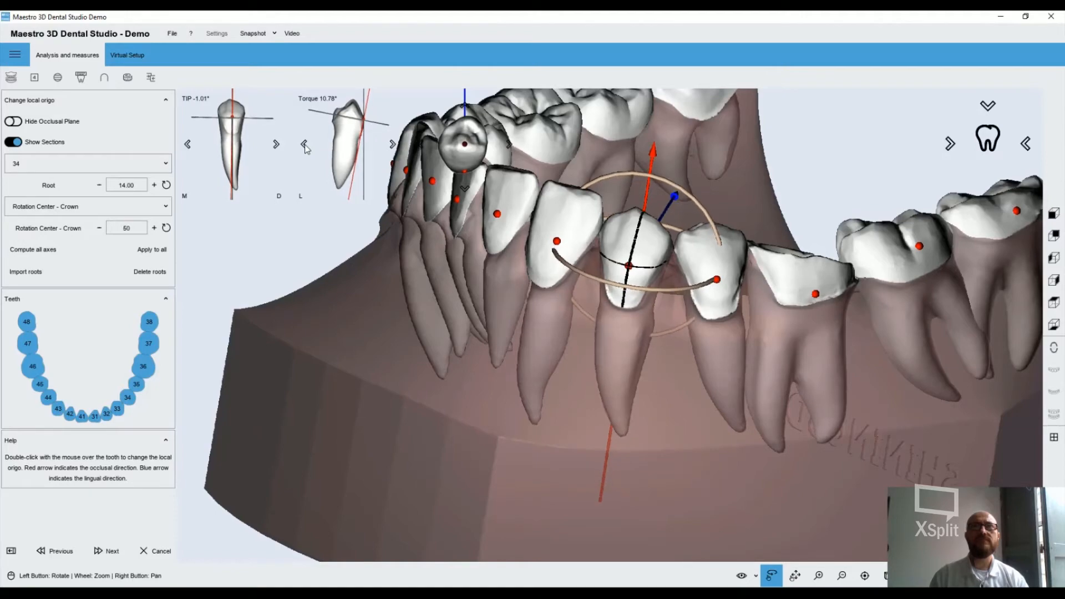
left_click(306, 147)
left_click(306, 146)
Check the lower teeth and roots from the lingual side, accept the local axes, and save the case before continuing
left_click_drag(652, 303, 714, 328)
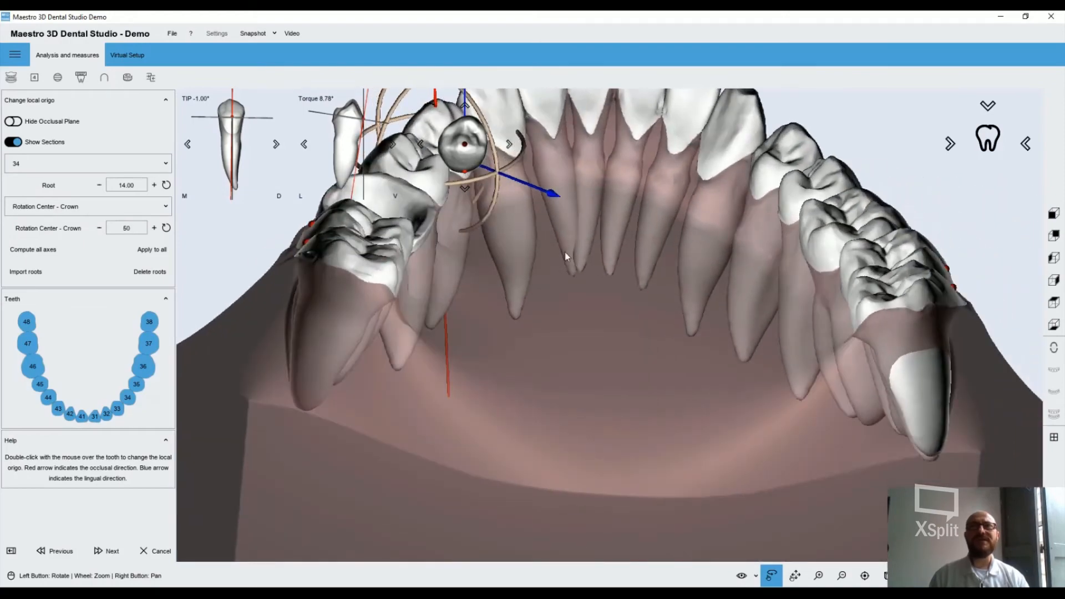
left_click_drag(568, 256, 609, 329)
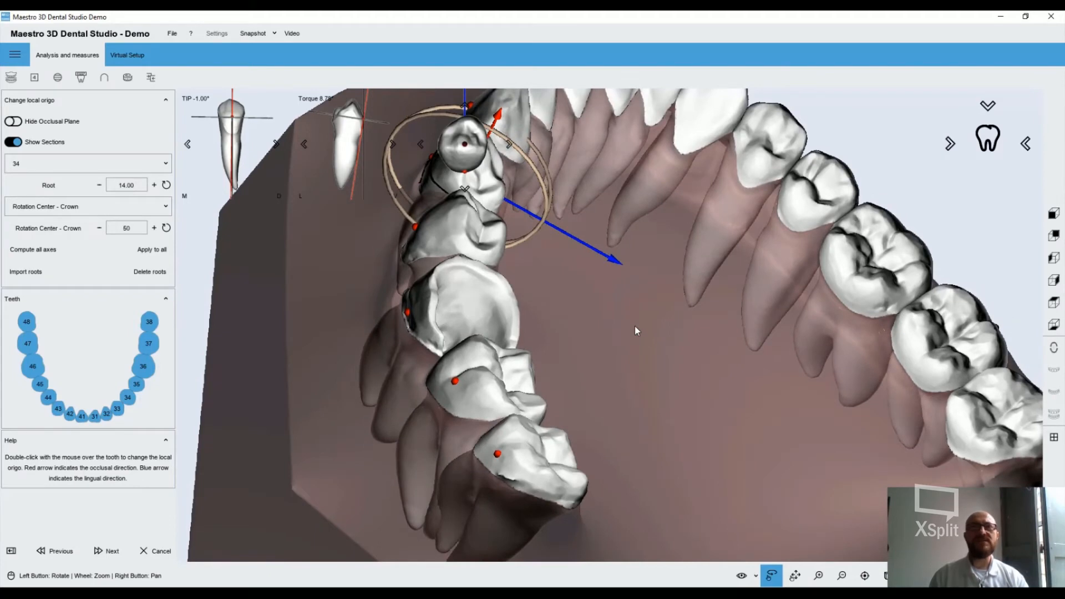
scroll(649, 322, "down", 10)
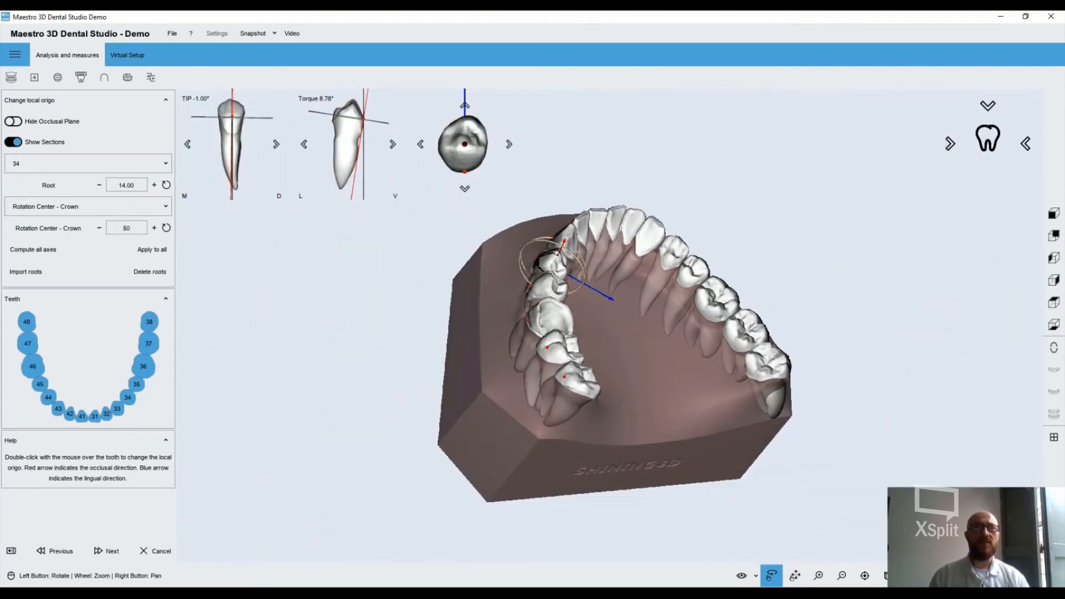
left_click(103, 557)
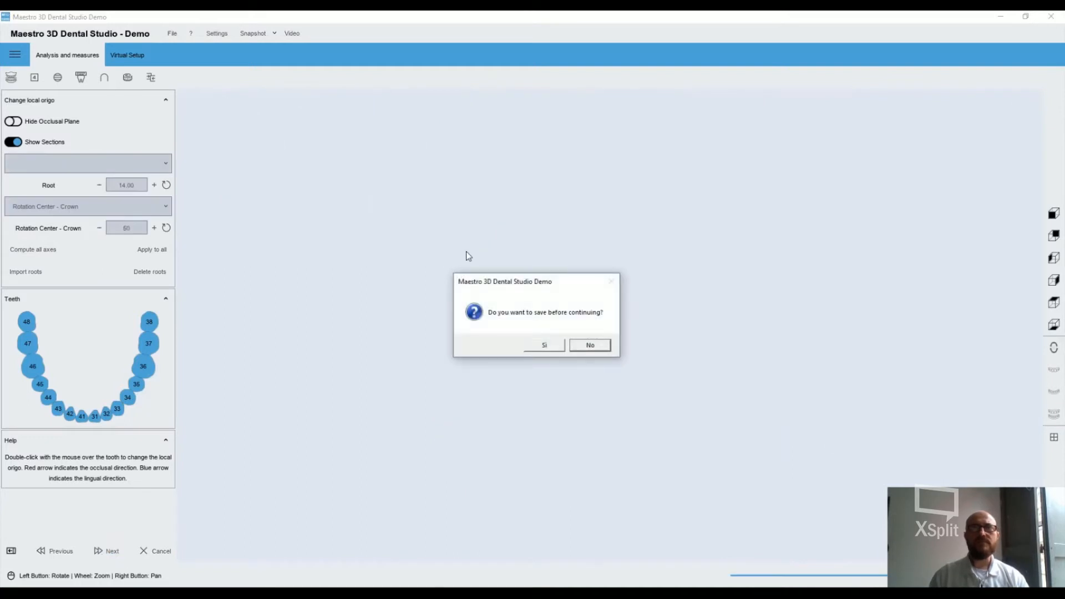
left_click(548, 345)
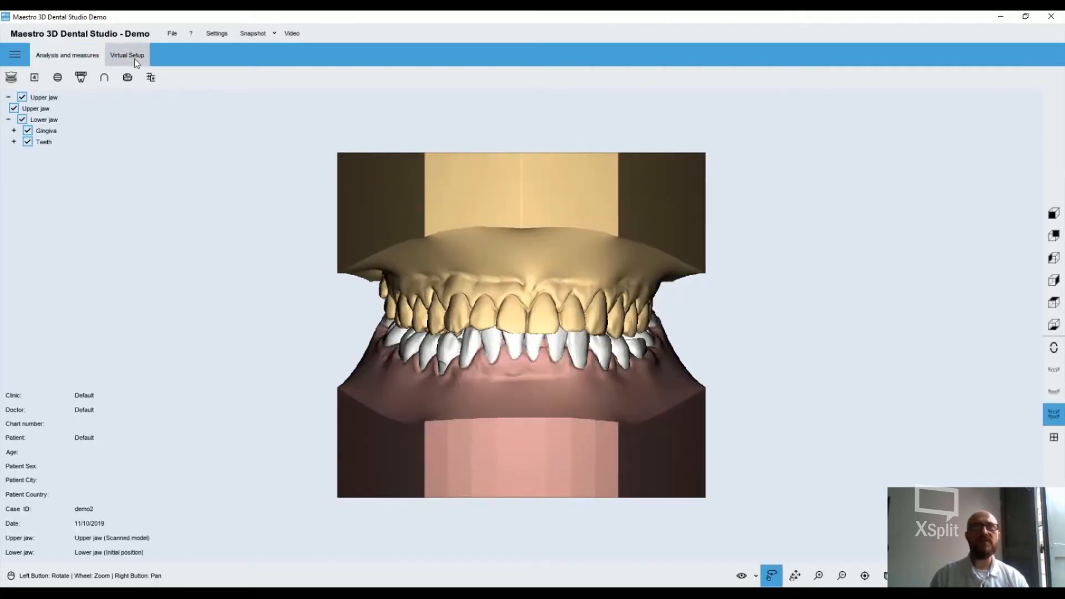
Switch to the Virtual Setup module, inspect the lower jaw alone from the occlusal side, and start a virtual setup
left_click(136, 61)
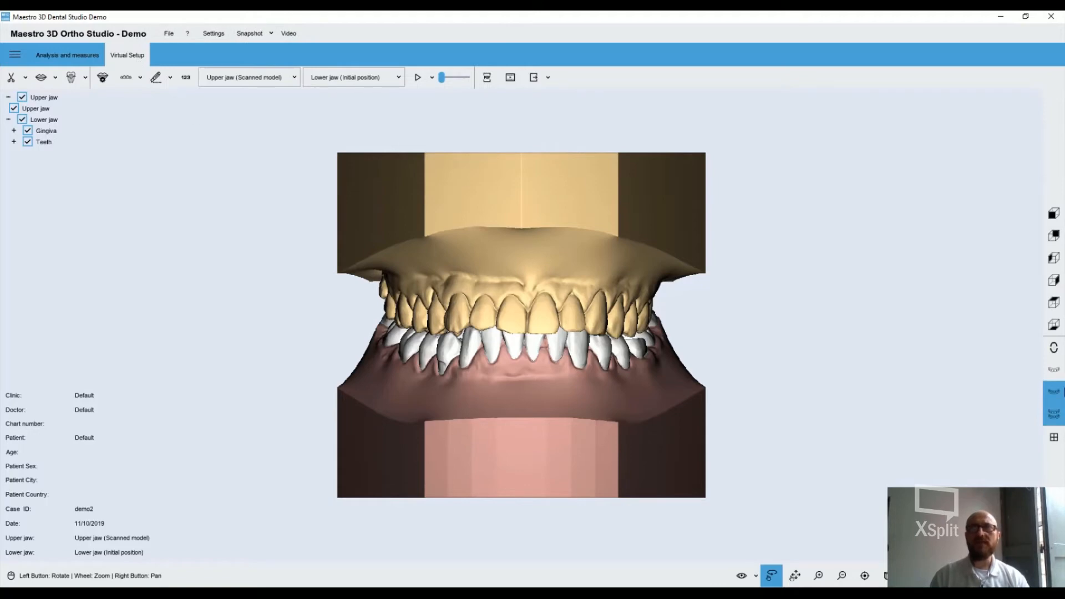
left_click(1054, 391)
mouse_move(635, 387)
left_mouse_down()
mouse_move(628, 347)
mouse_move(522, 330)
mouse_move(484, 408)
mouse_move(589, 339)
mouse_move(655, 382)
left_mouse_up()
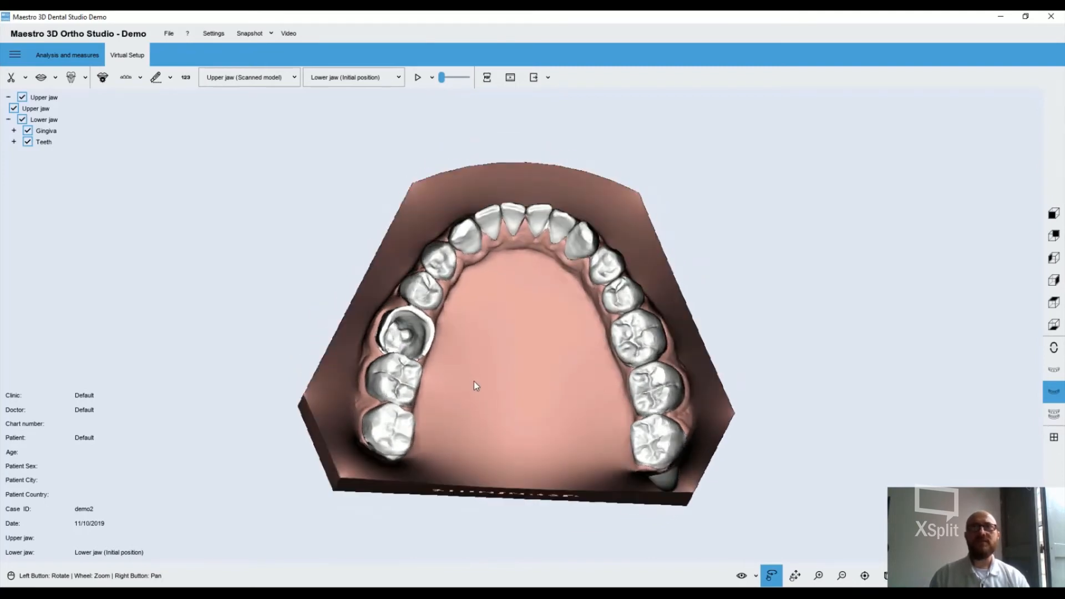
left_click_drag(474, 382, 481, 390)
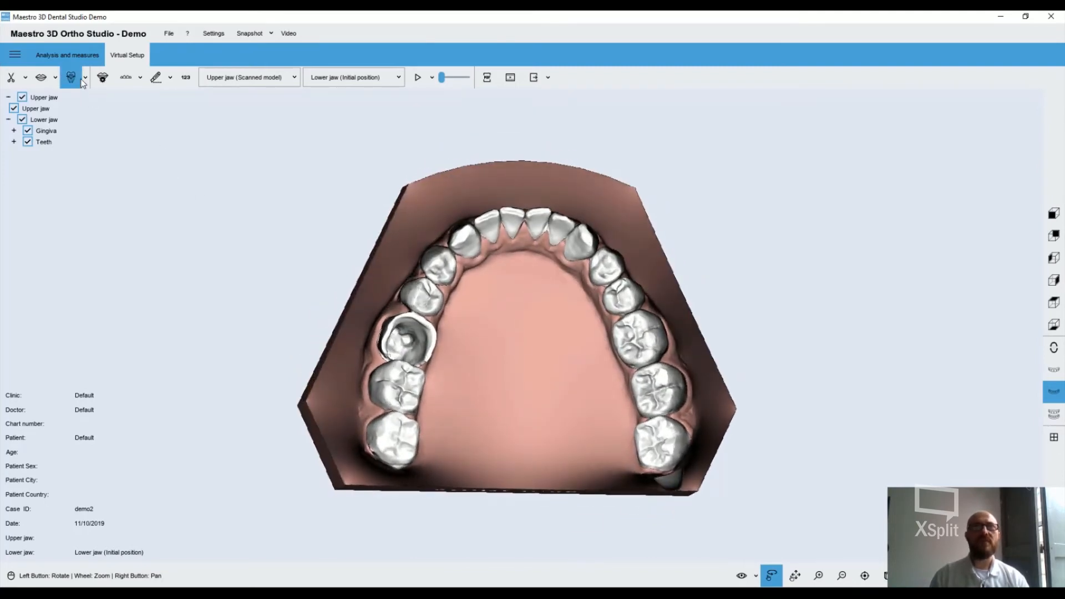
left_click(45, 80)
left_click(56, 77)
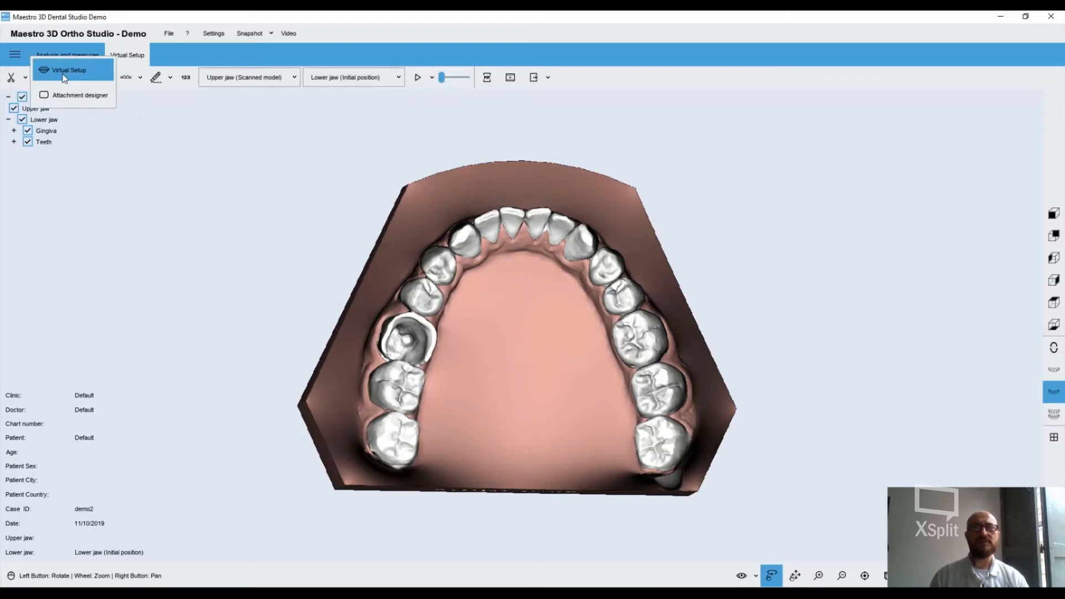
left_click(63, 76)
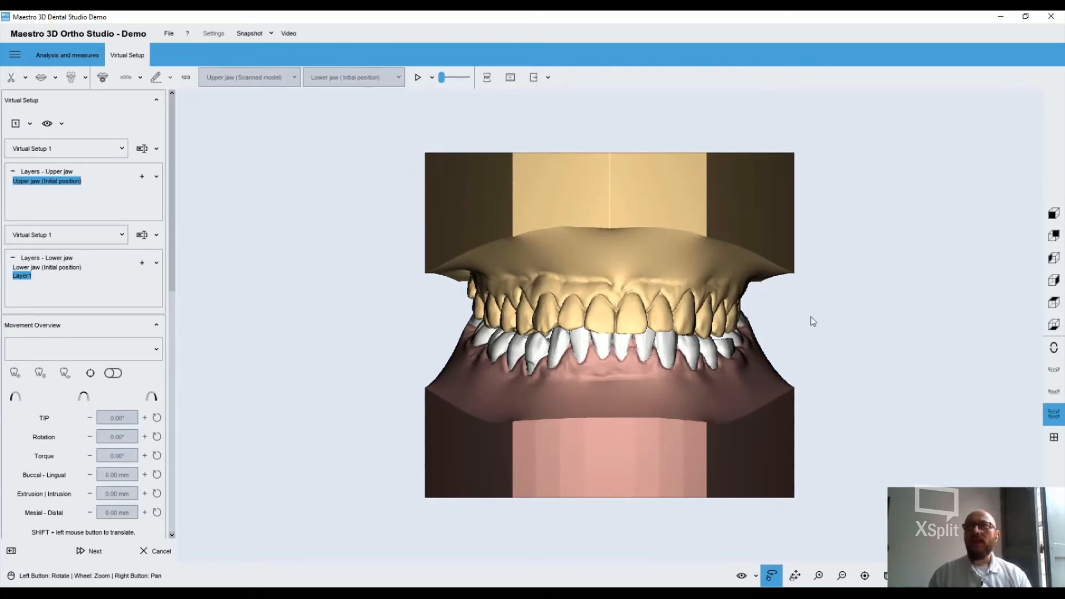
Isolate the lower jaw, move tooth 43 freely by about 0.7 mm buccal-lingual and -0.4 mm mesial-distal, and rotate it about 1.2°
left_click(1055, 390)
left_click_drag(777, 388, 558, 364)
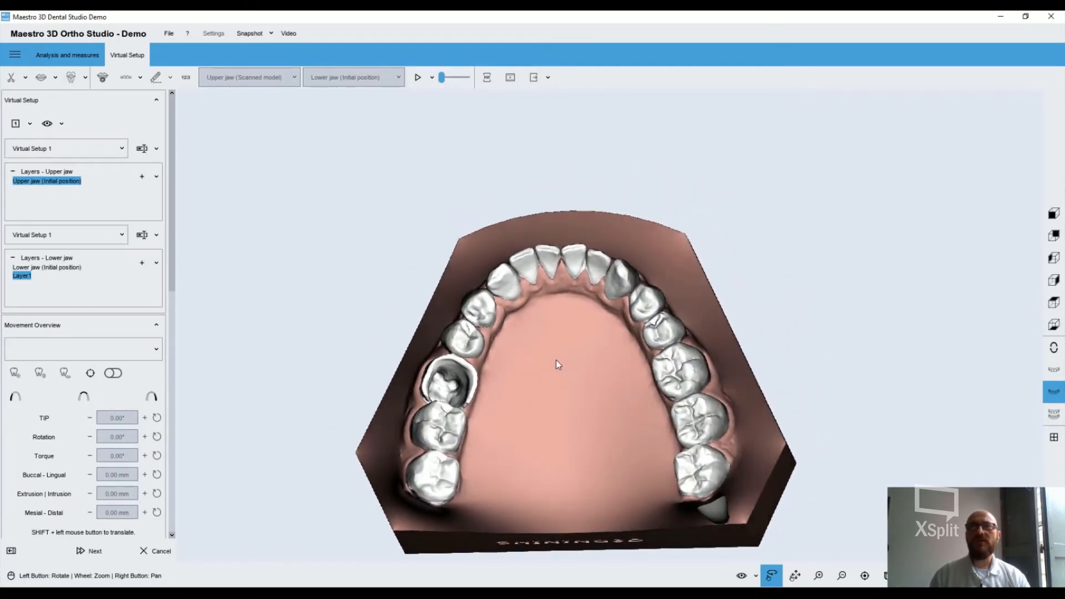
scroll(585, 358, "up", 3)
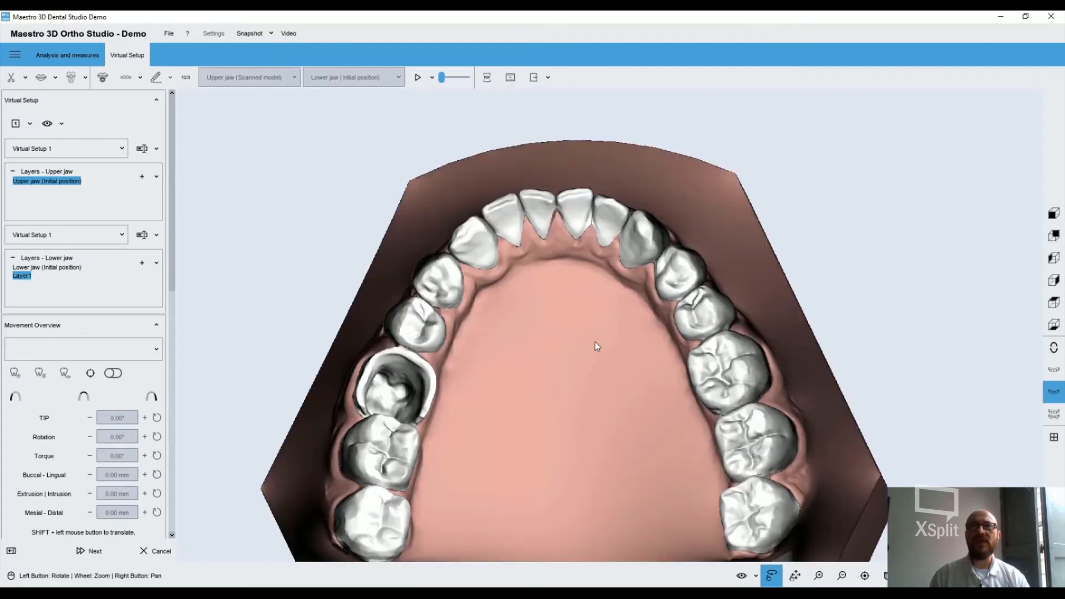
left_click_drag(611, 347, 621, 348)
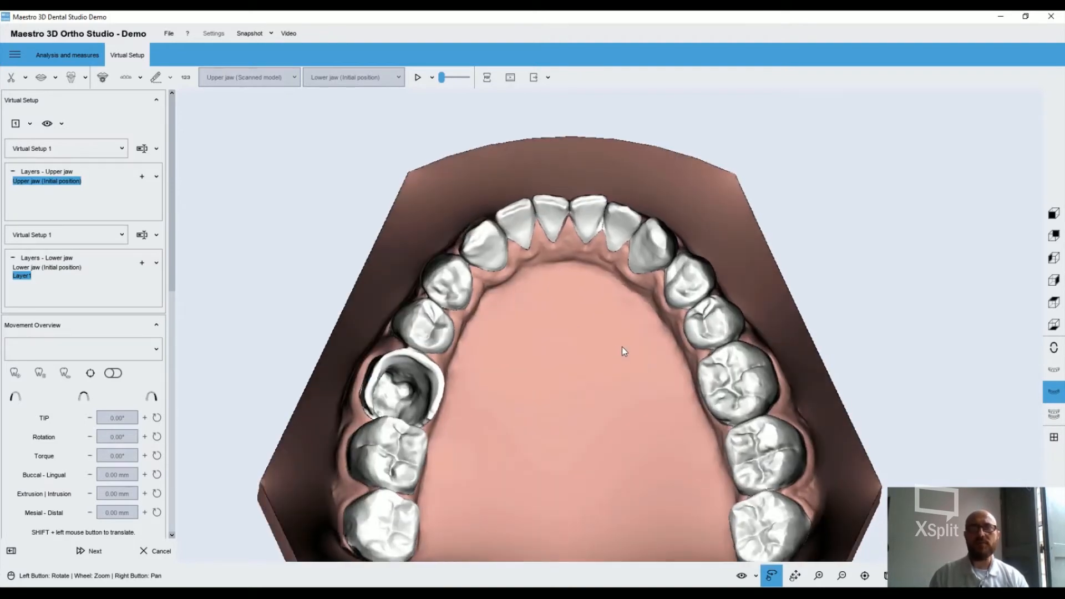
left_click(658, 254)
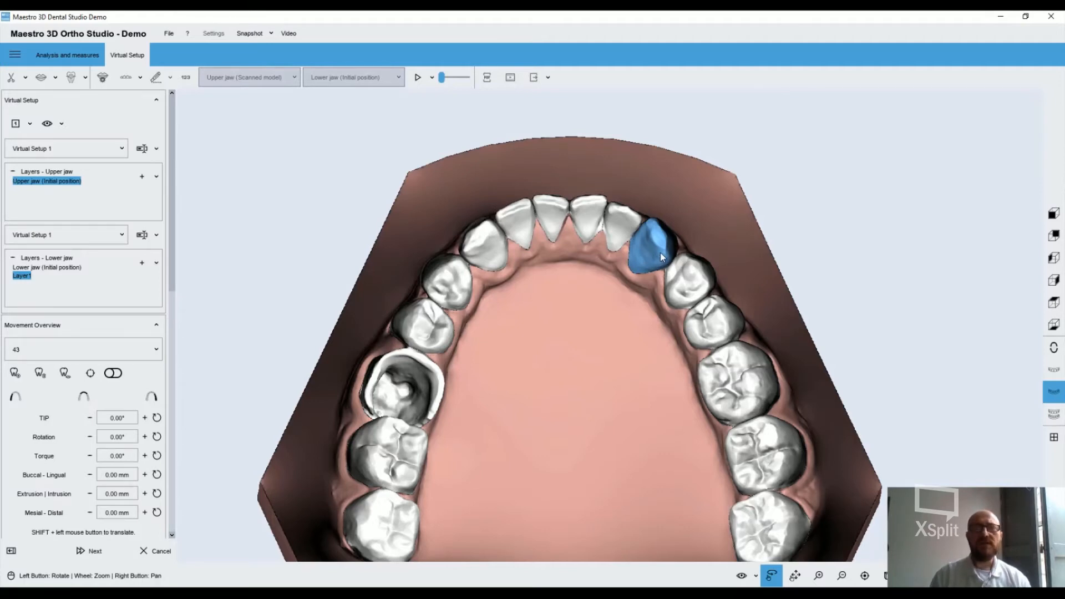
mouse_move(660, 253)
left_mouse_down("shift")
mouse_move(678, 235)
mouse_move(664, 249)
left_mouse_up("shift")
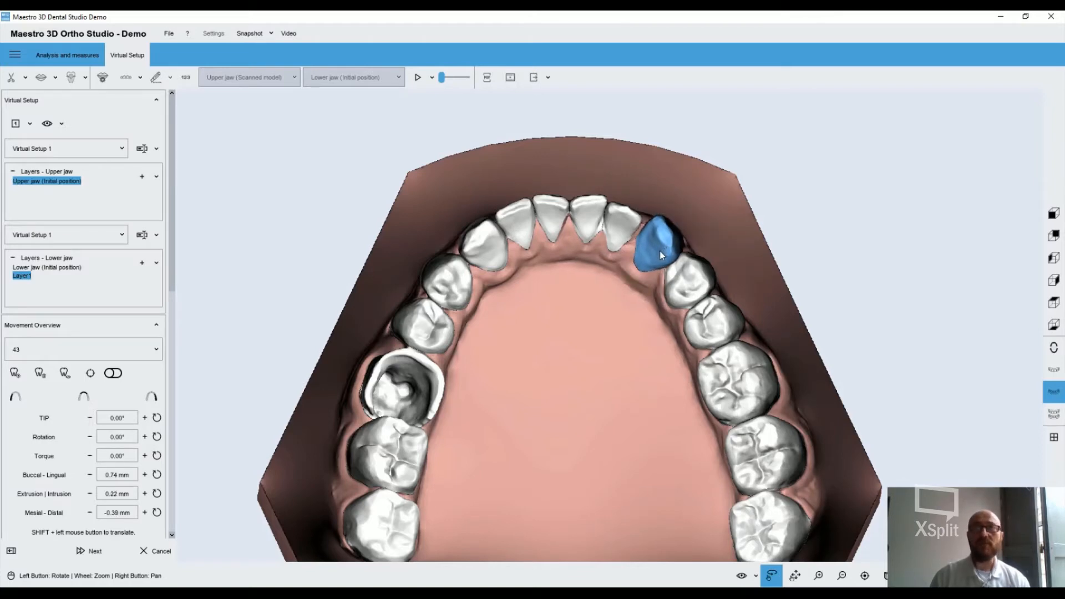
left_click_drag(662, 248, 659, 249)
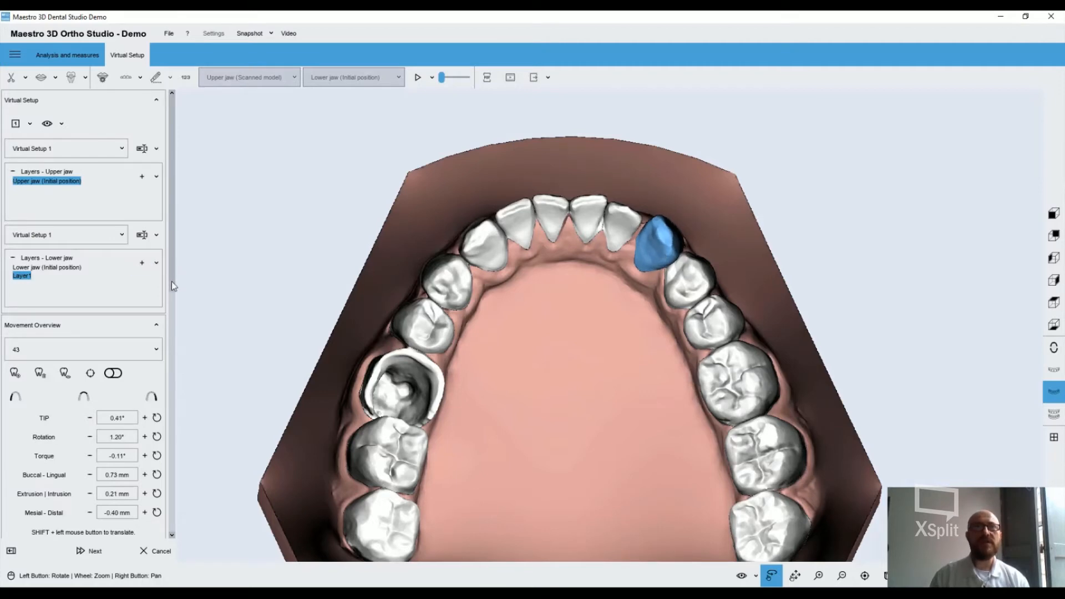
Constrain rotation to Sagittal (Plane) and rotate tooth 43 slightly within that plane
left_click_drag(171, 286, 171, 411)
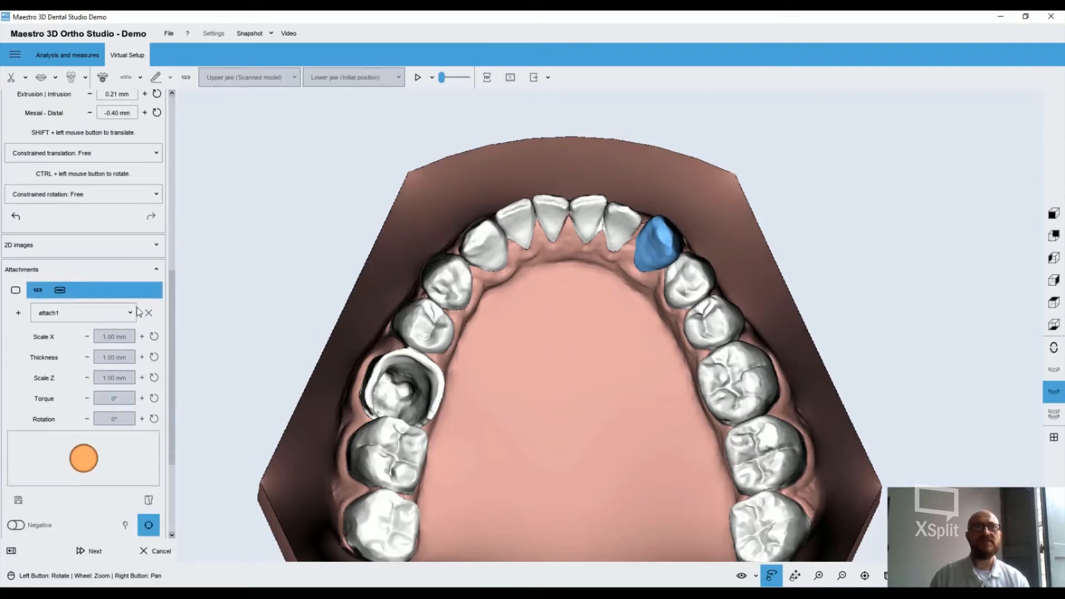
left_click(148, 198)
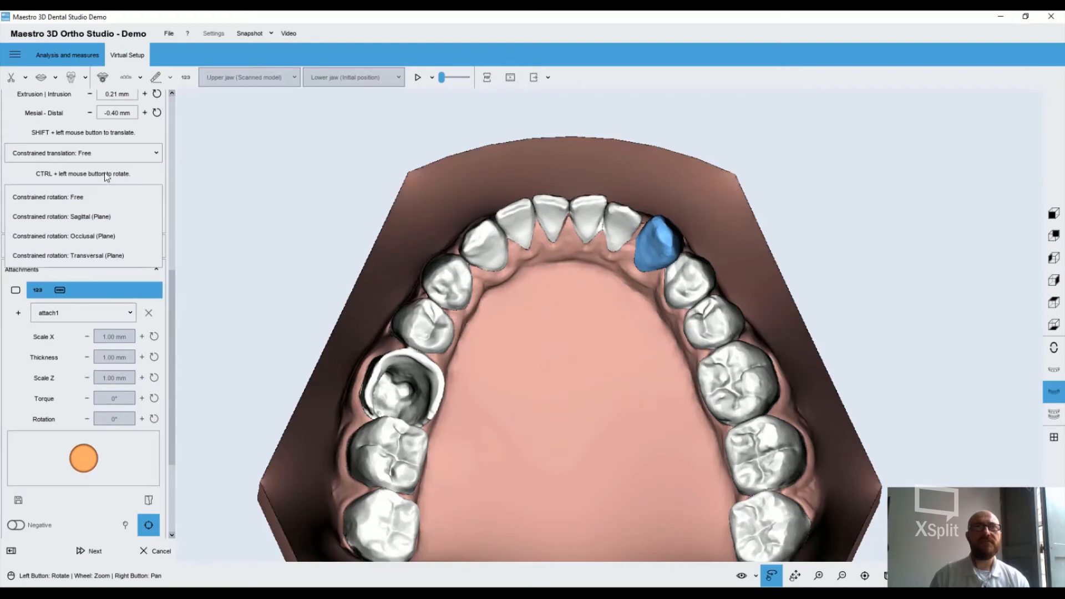
left_click(84, 222)
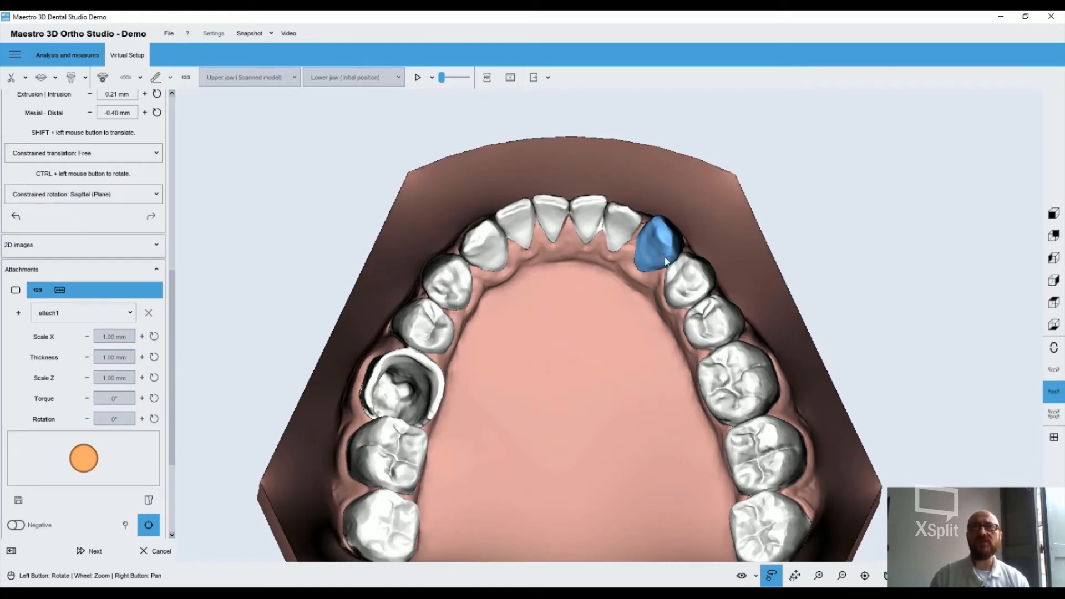
left_click_drag(664, 257, 663, 254, "ctrl")
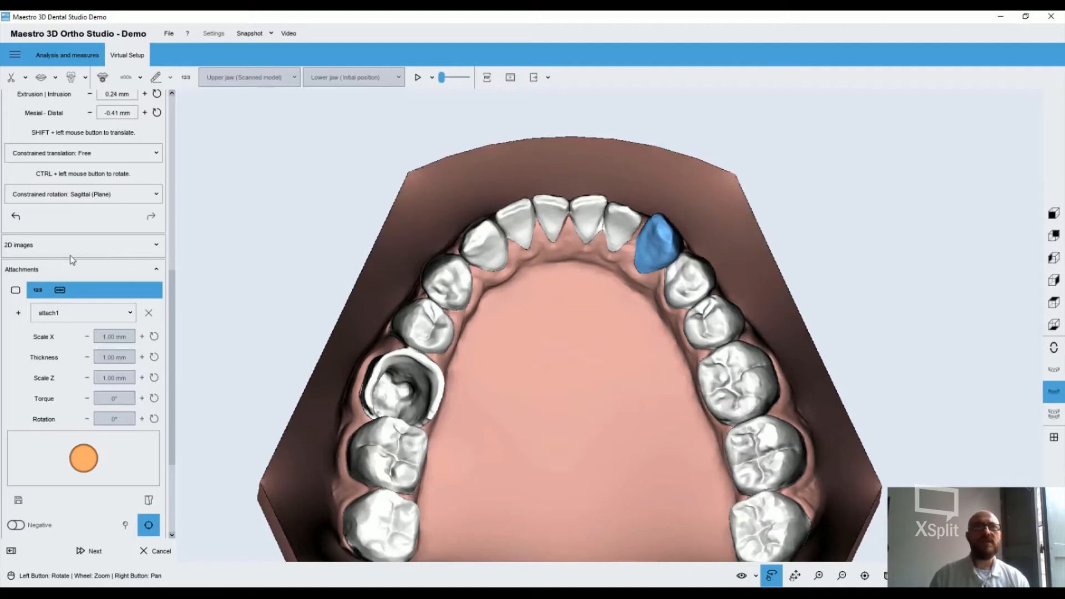
Constrain rotation to Transversal (Plane) and rotate tooth 43 slightly within that plane
left_click(124, 194)
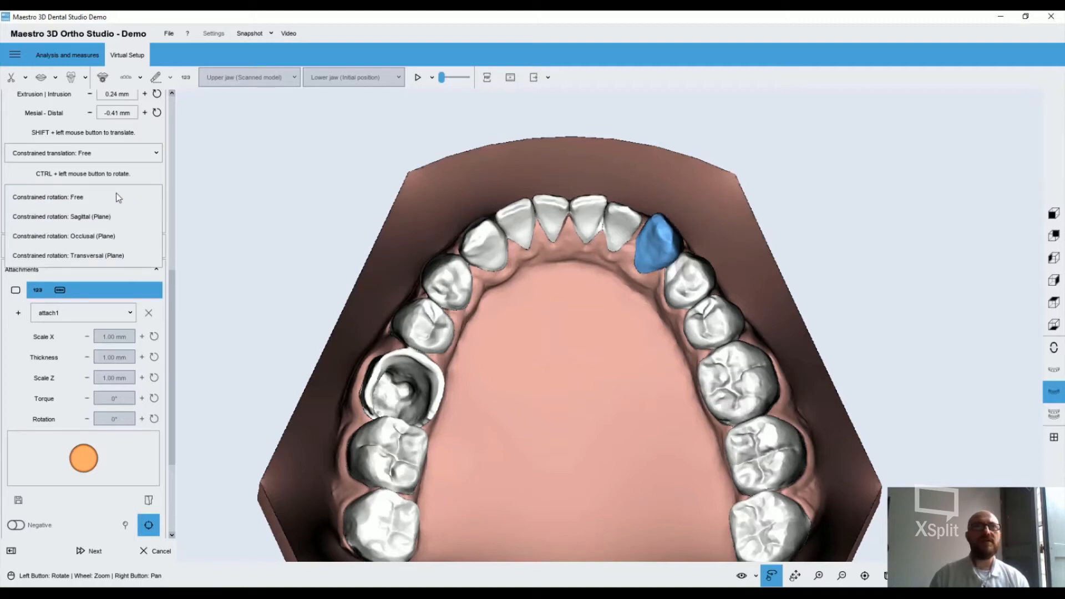
left_click(75, 254)
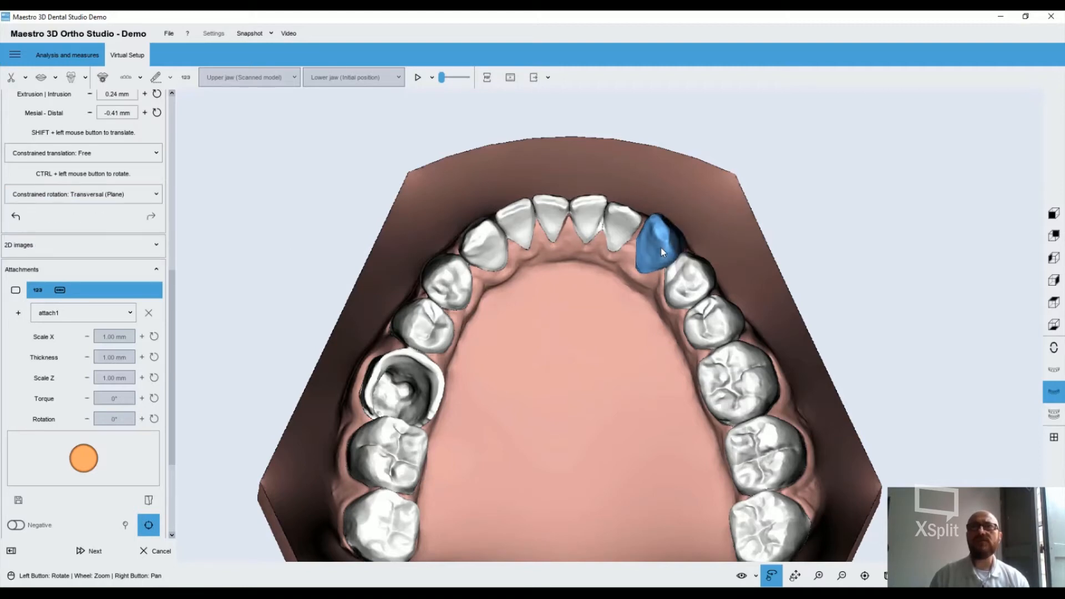
left_click_drag(663, 247, 614, 247, "ctrl")
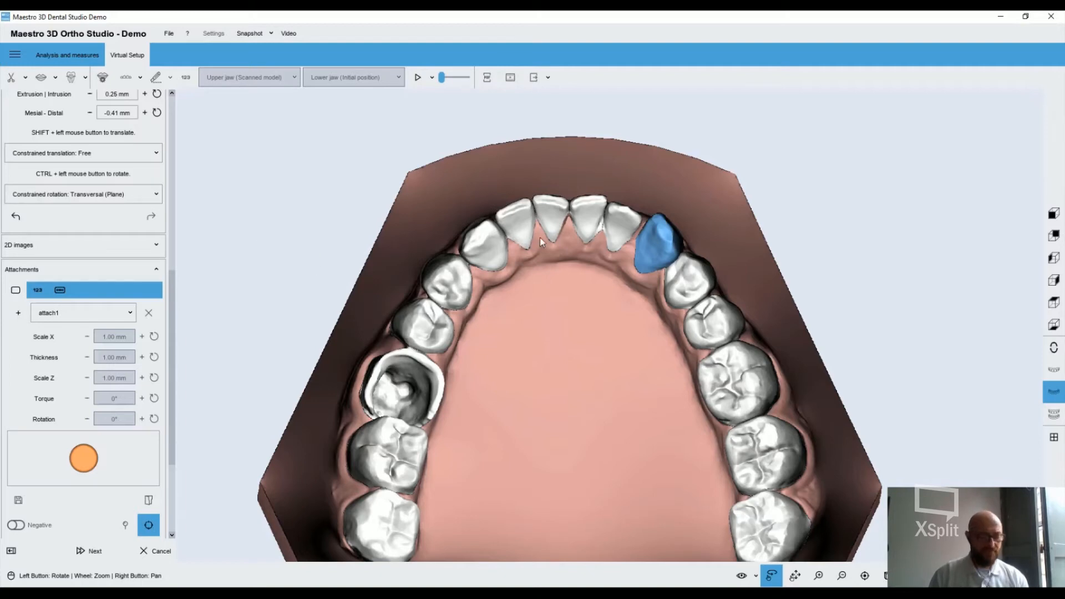
Add teeth 42, 41, 31 and 33 to the selection, shift the group slightly forward, and clear the selection
left_click(629, 217)
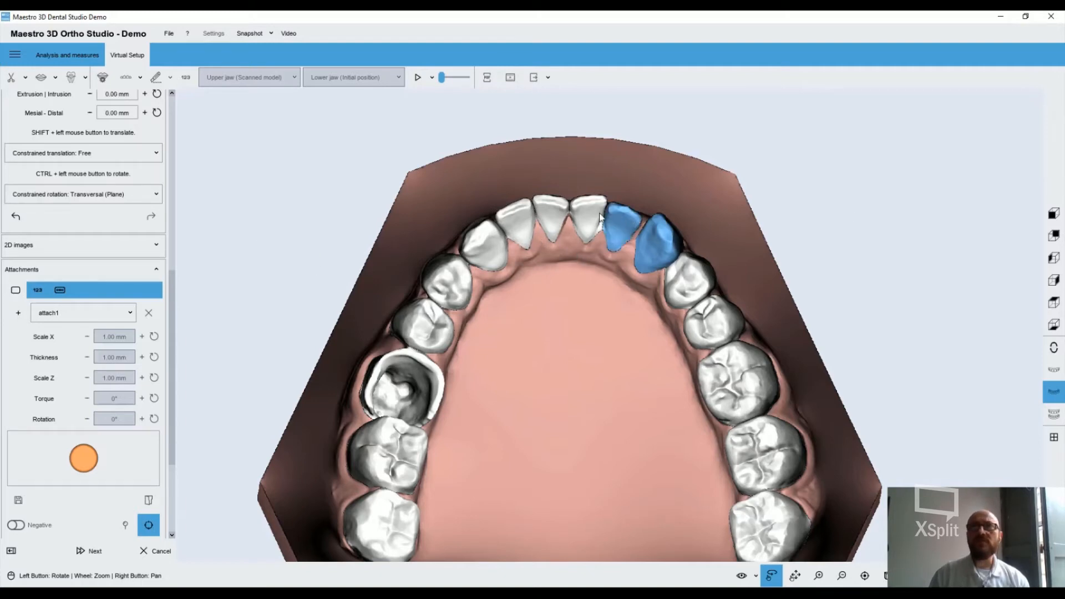
left_click(556, 225)
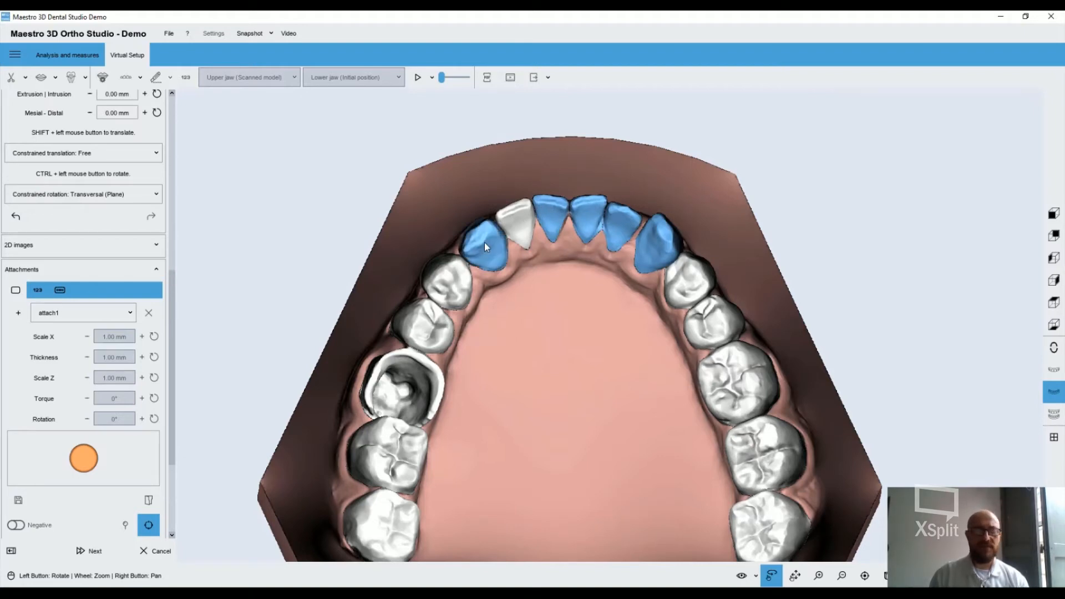
left_click_drag(486, 232, 479, 244, "shift")
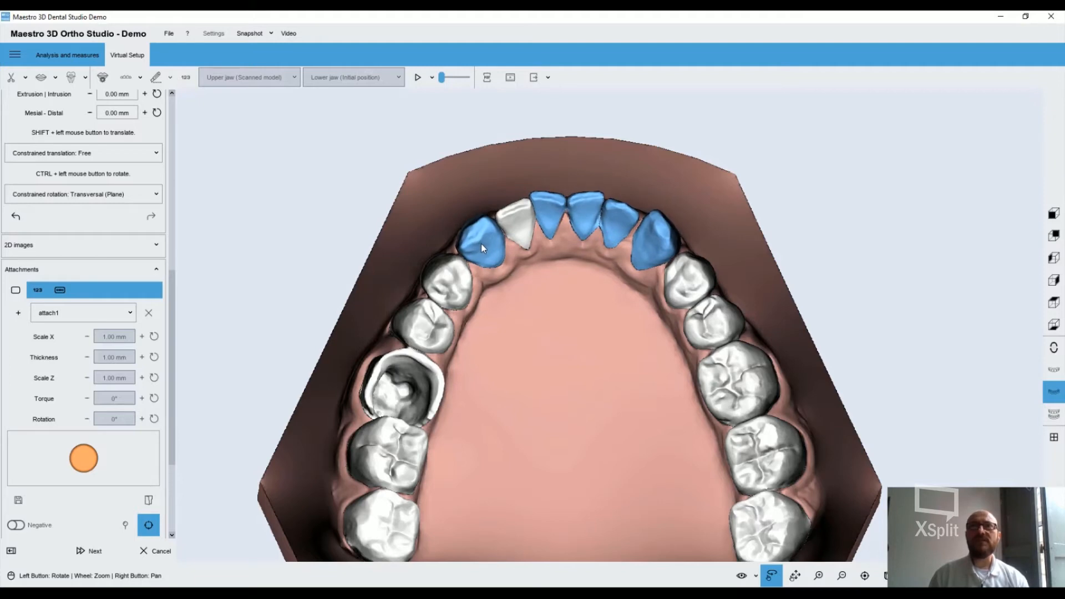
left_click(477, 244)
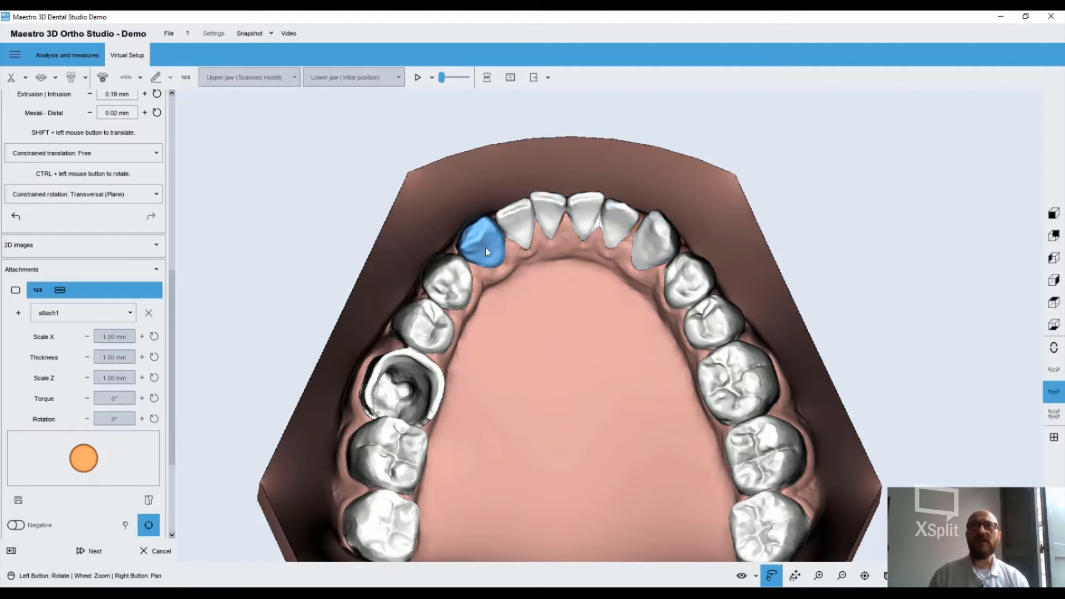
left_click(486, 248)
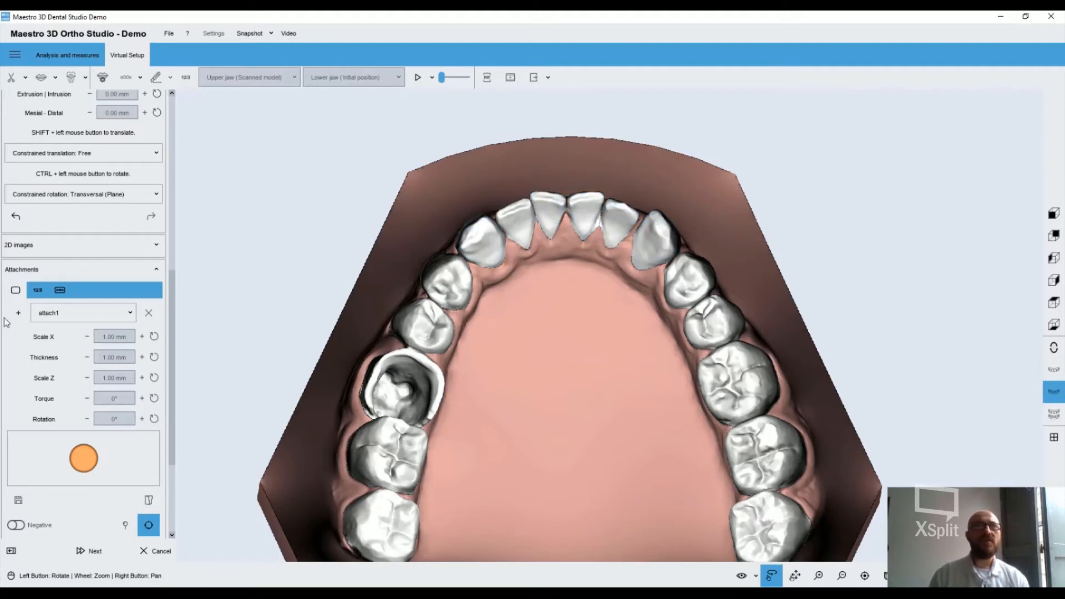
Select the whole lower anterior segment at once and translate its six teeth slightly forward
scroll(171, 405, "up", 3)
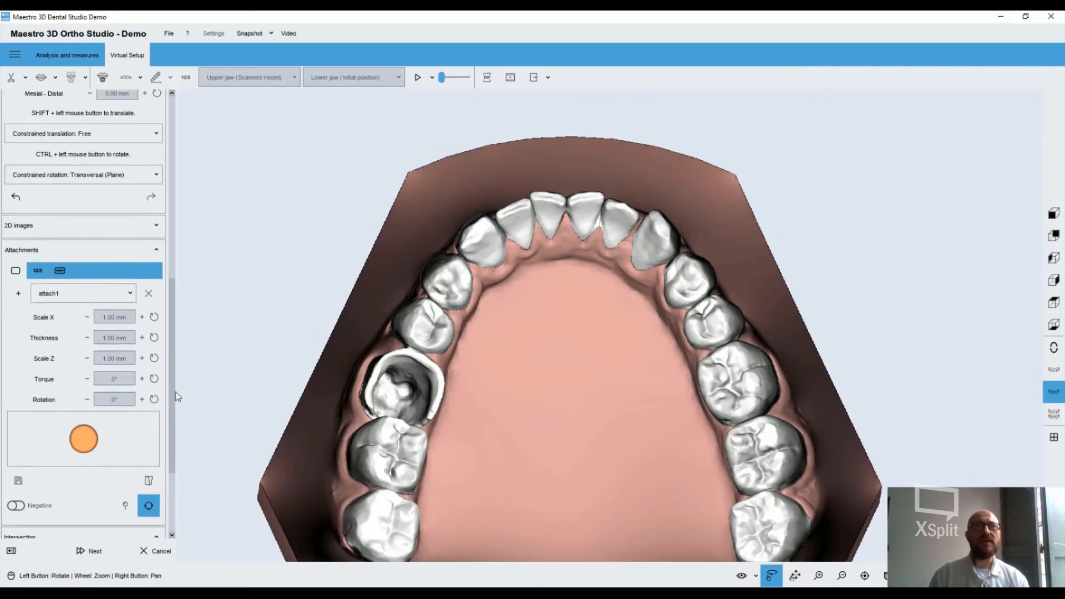
scroll(189, 268, "up", 3)
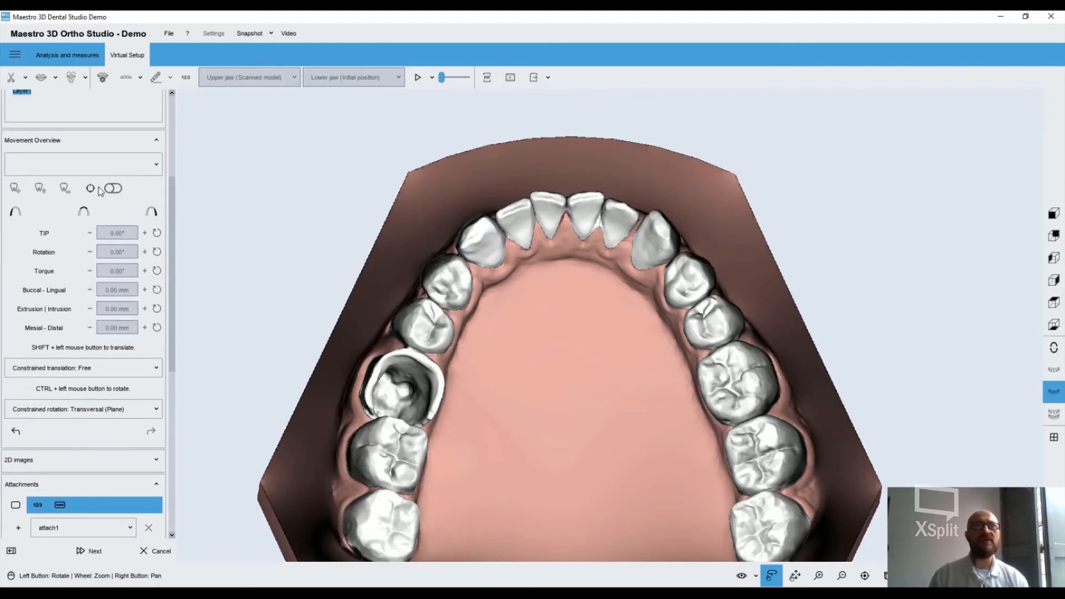
left_click(86, 211)
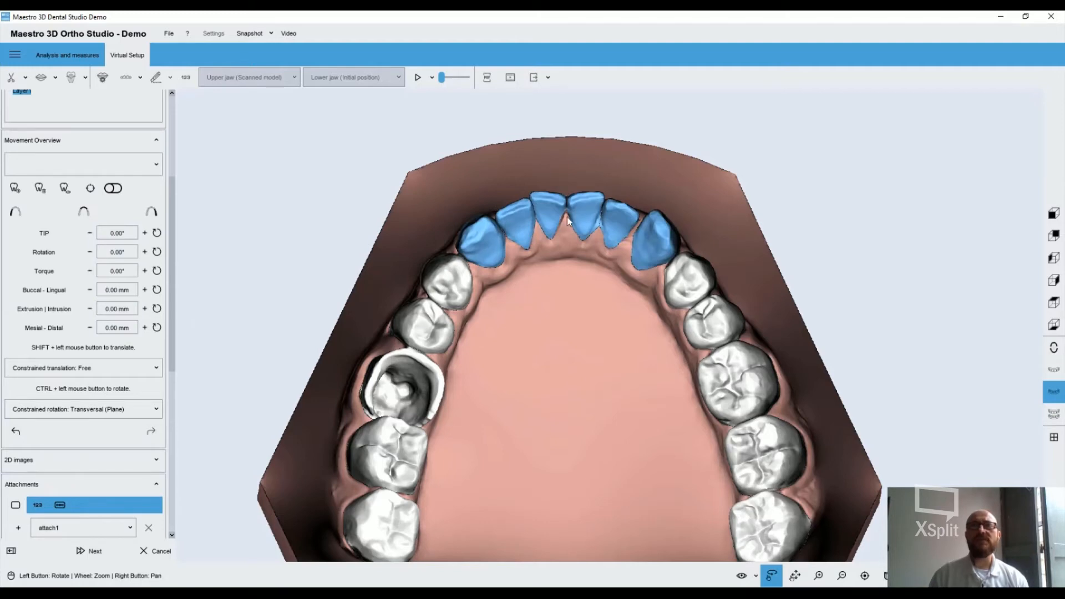
left_click_drag(577, 206, 580, 188, "shift")
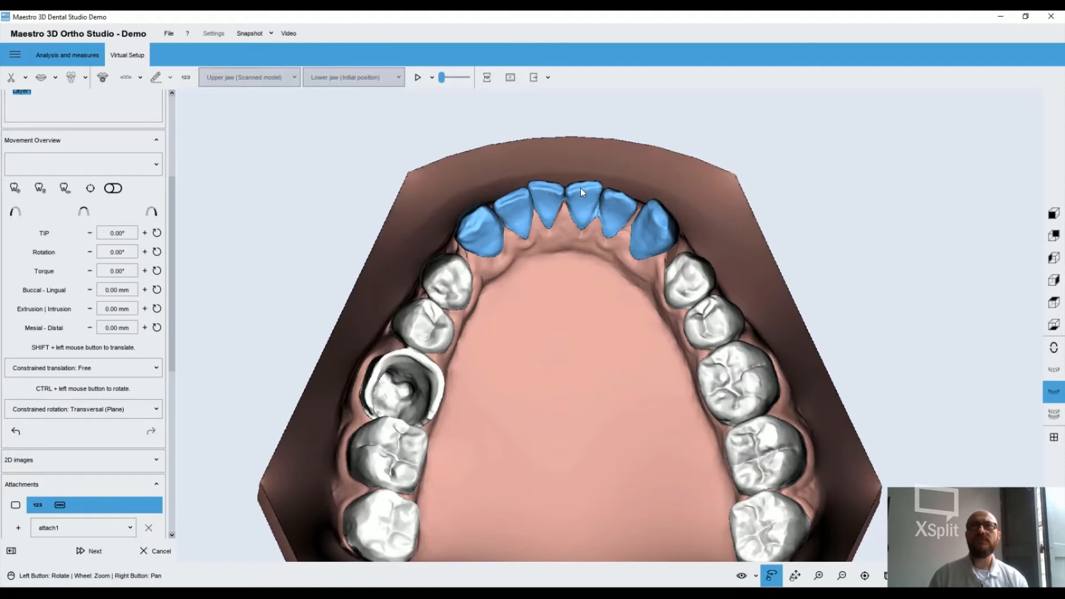
Replace the anterior selection with both lower posterior segments and translate them together slightly forward
left_click(85, 210)
left_click(19, 211)
left_click(151, 211)
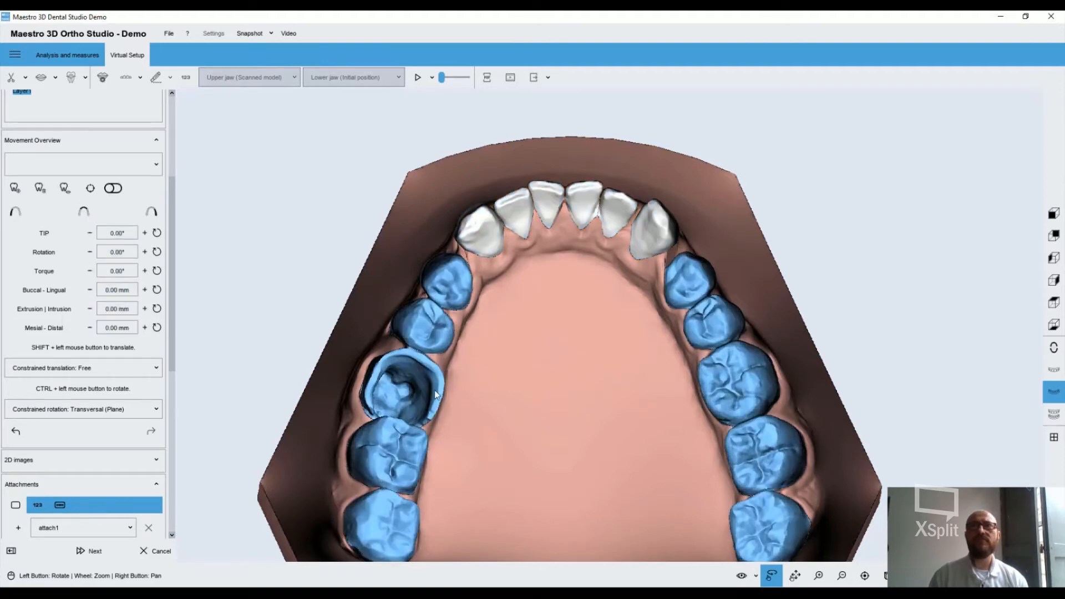
left_click_drag(427, 405, 420, 395, "shift")
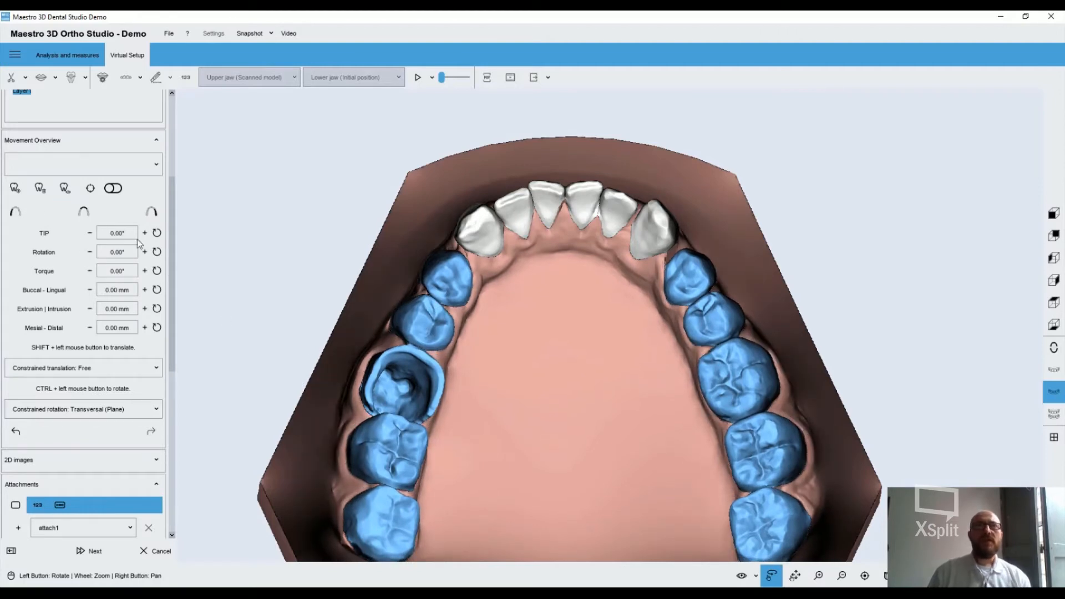
Select tooth 43 alone and adjust its tip to about 5.48°
left_click(591, 209)
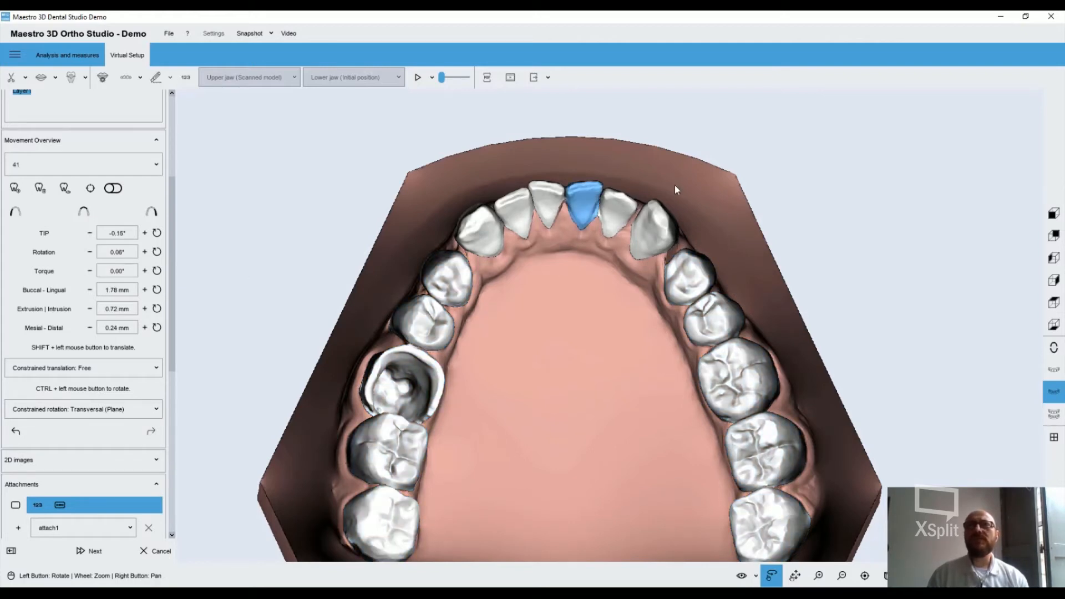
left_click(648, 228)
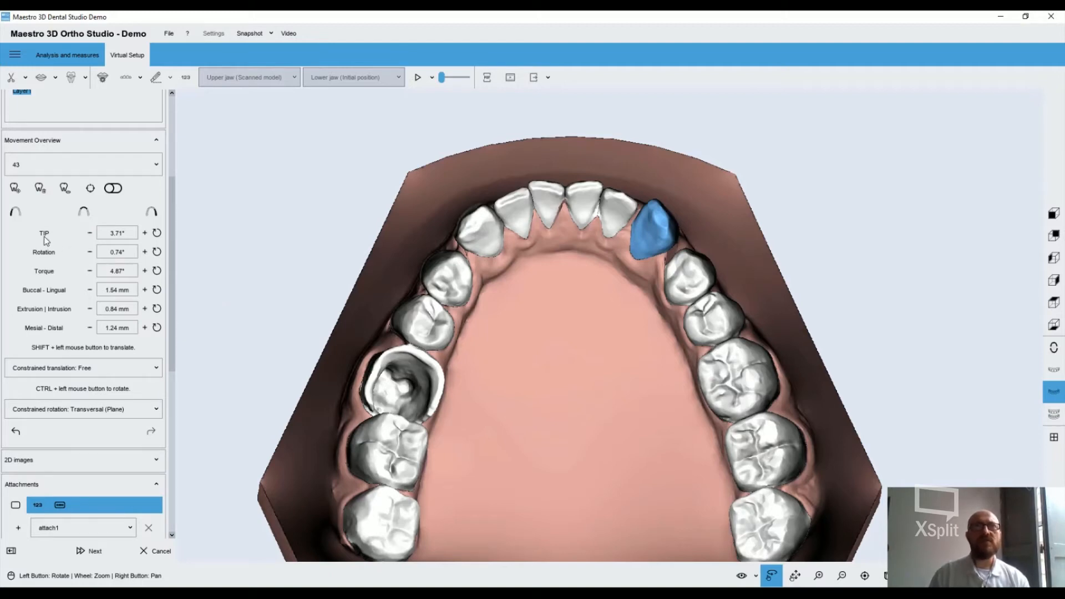
mouse_move(46, 240)
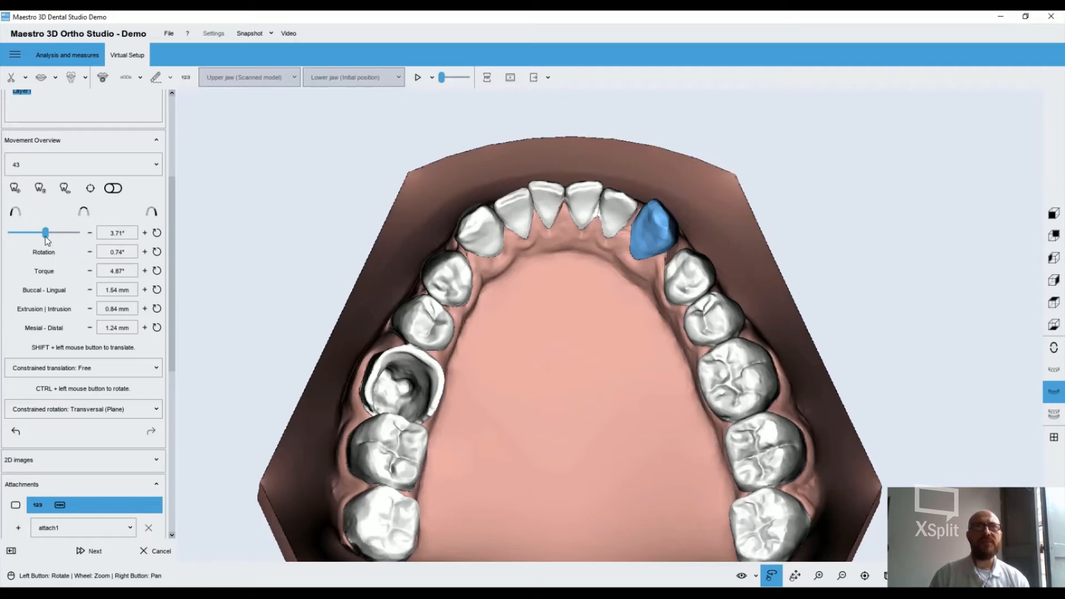
mouse_move(46, 233)
left_mouse_down()
mouse_move(35, 236)
mouse_move(47, 235)
left_mouse_up()
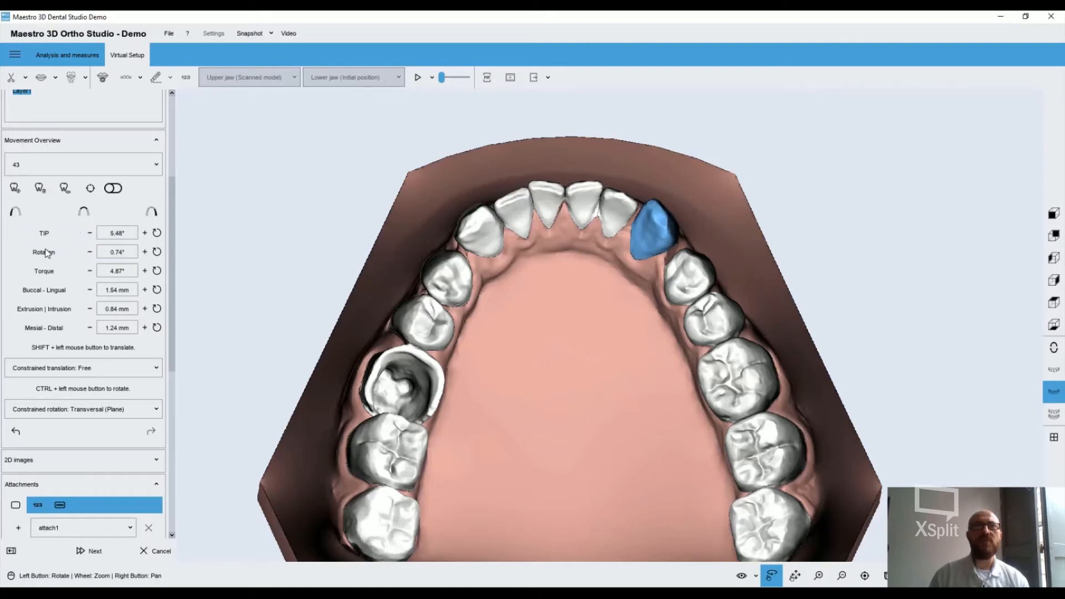
Increase the rotation of tooth 43 and fine-tune it in single increments to 12.22°
mouse_move(44, 254)
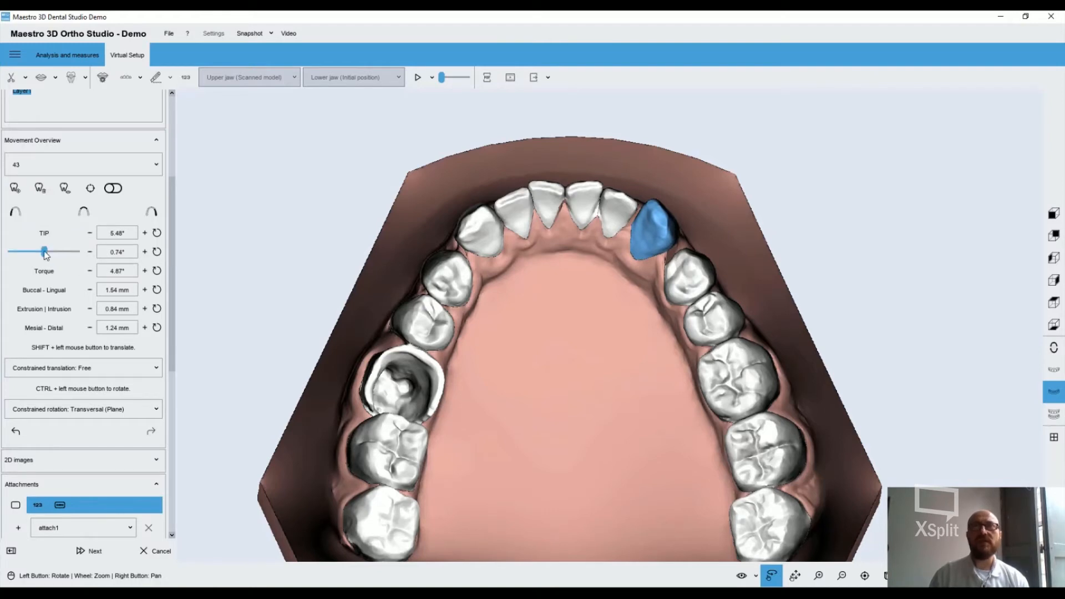
left_click_drag(45, 253, 48, 253)
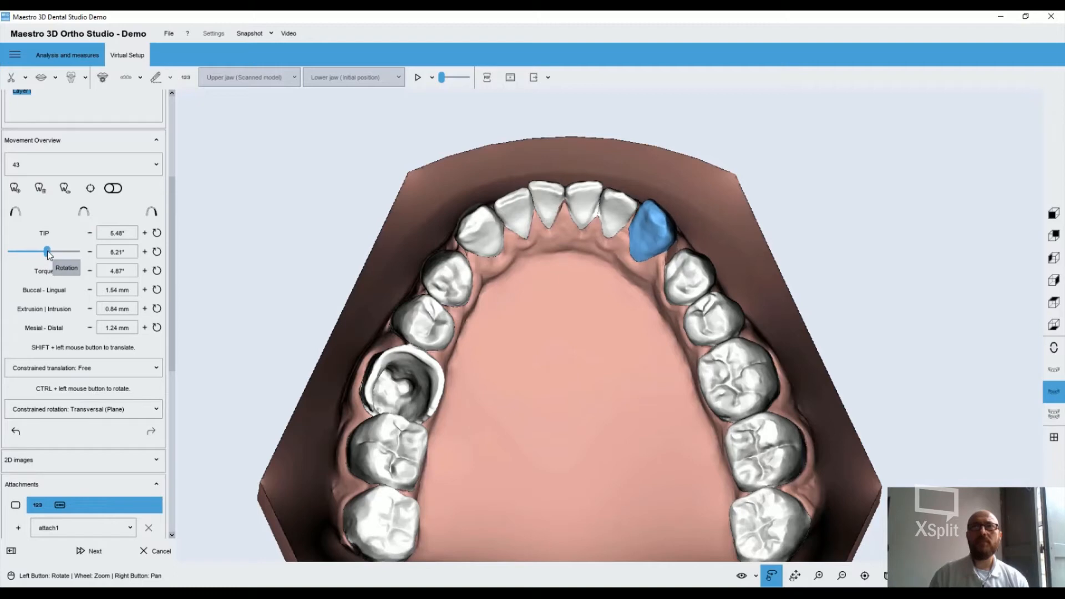
left_click(144, 252)
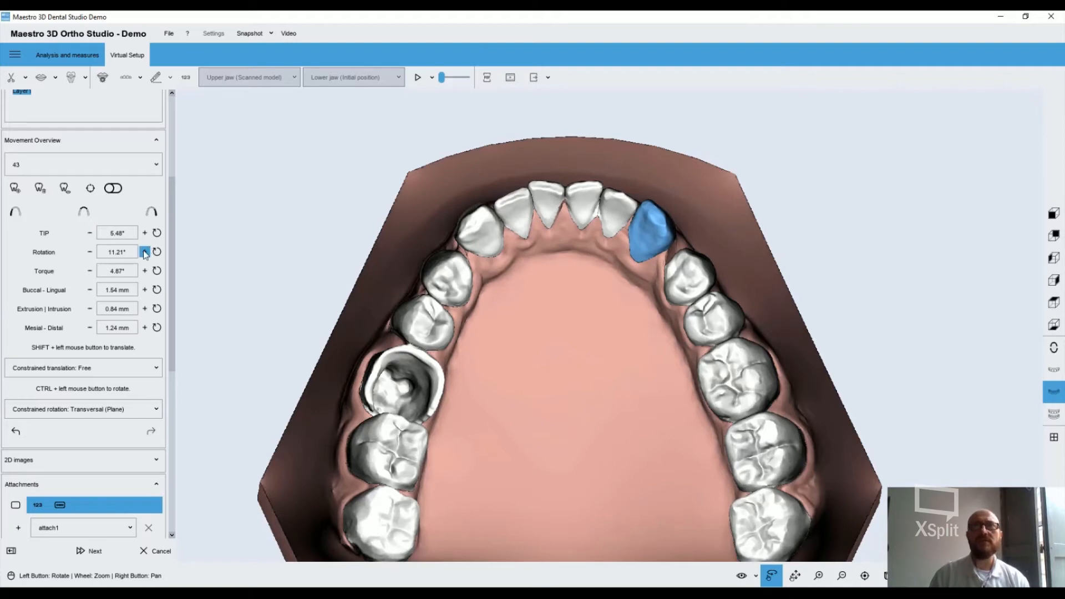
left_click(145, 253)
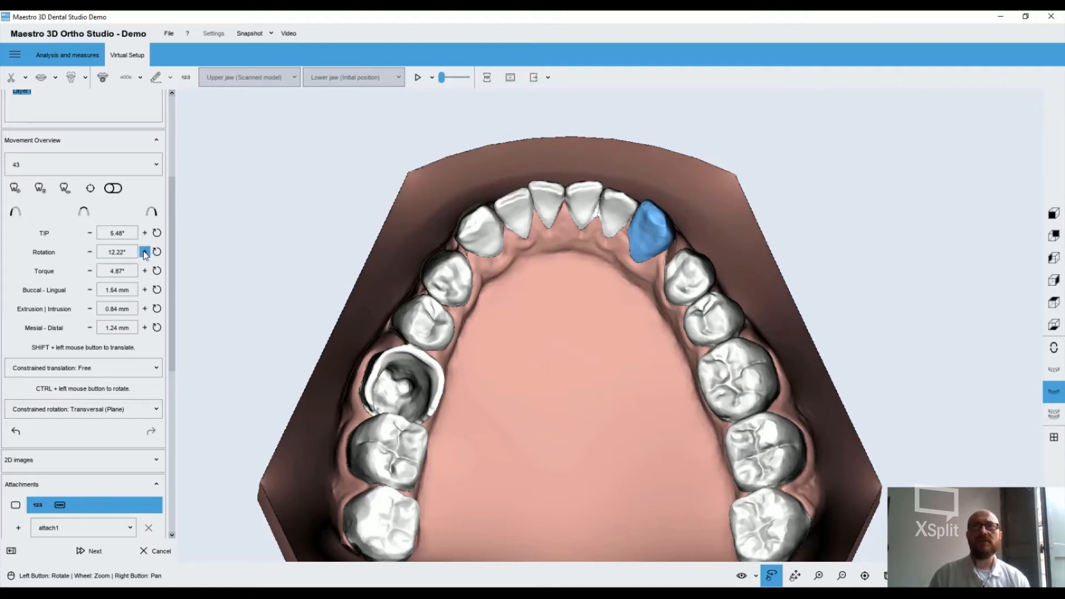
left_click(90, 252)
left_click(89, 253)
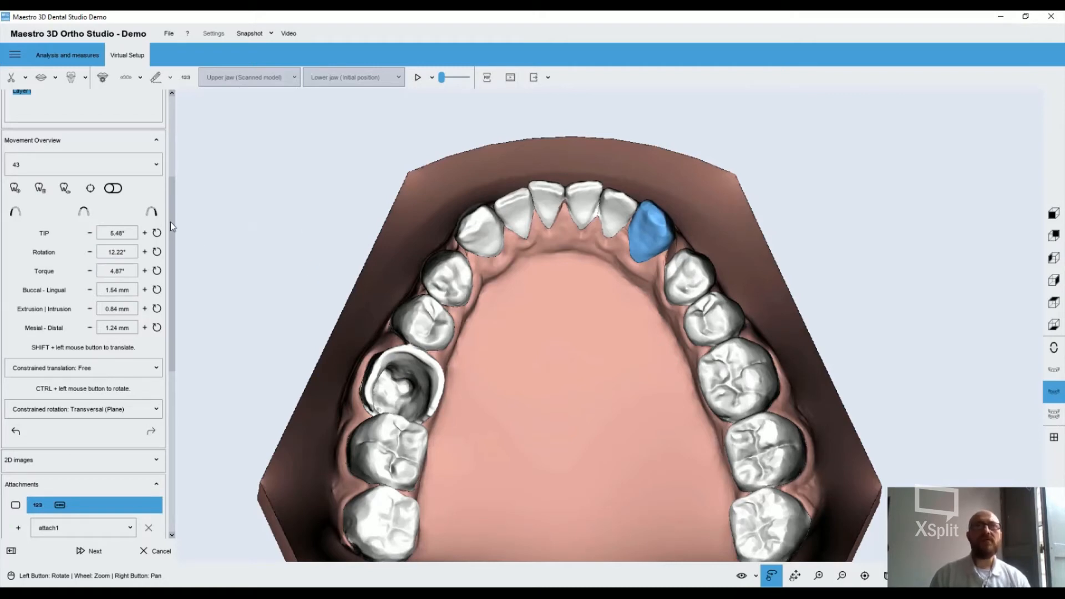
Divide the screen into 2 parts for frontal and occlusal views of the lower jaw
scroll(171, 221, "up", 3)
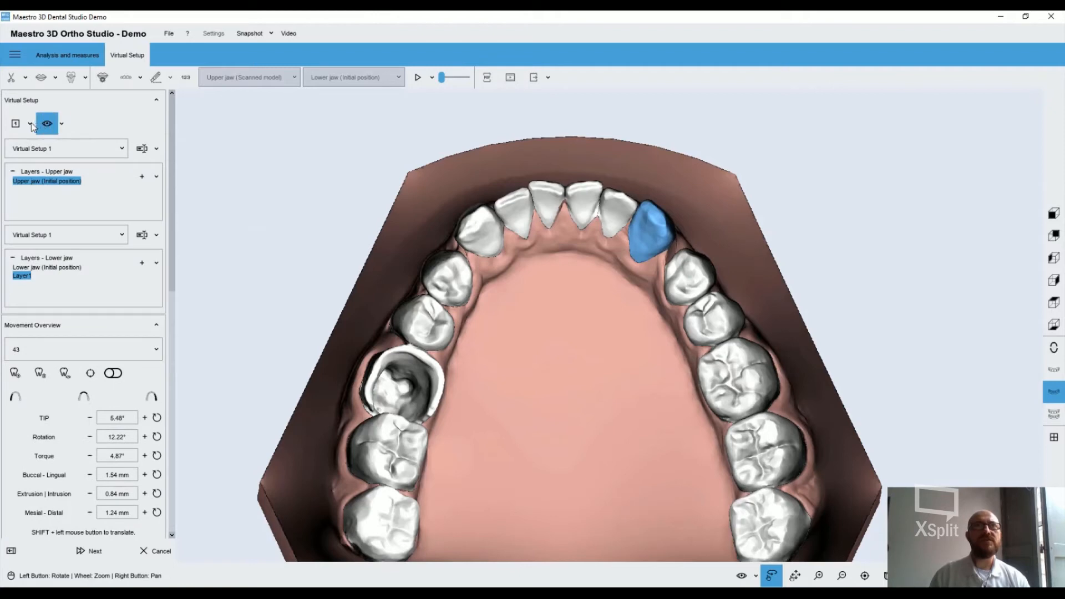
left_click(31, 125)
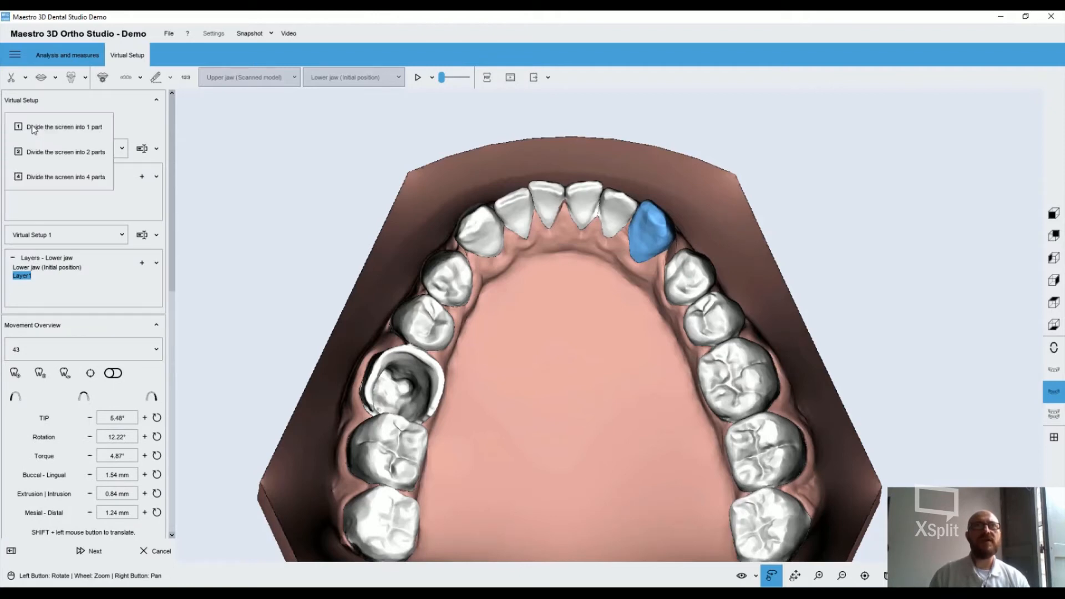
left_click(50, 148)
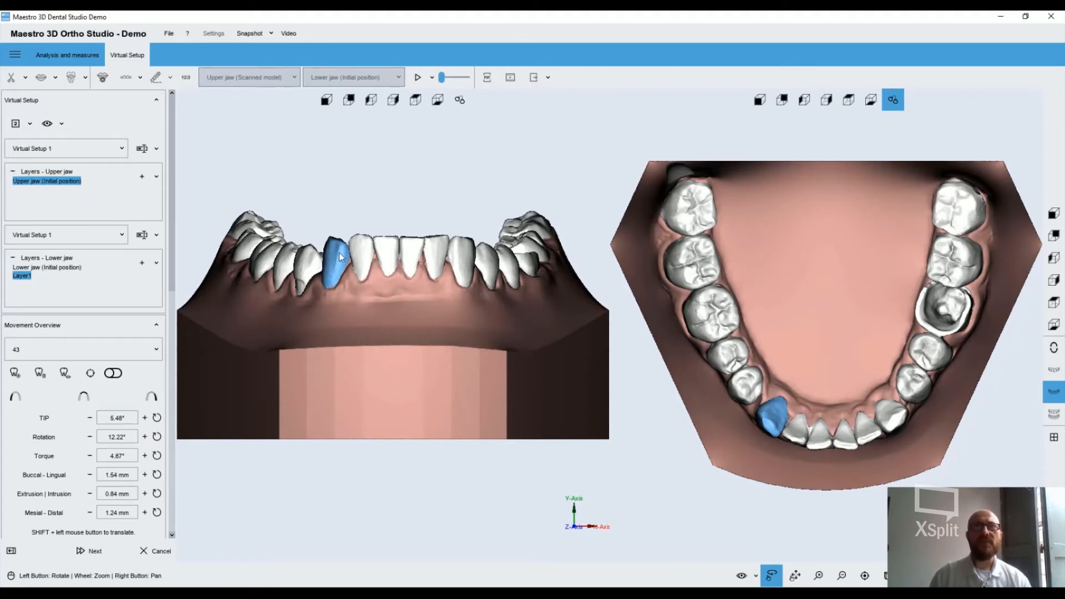
Select the six lower front teeth from 43 to 33 and move them slightly lingually along the buccal-lingual direction
left_click(368, 256, "ctrl")
left_click(393, 256, "ctrl")
left_click(421, 256, "ctrl")
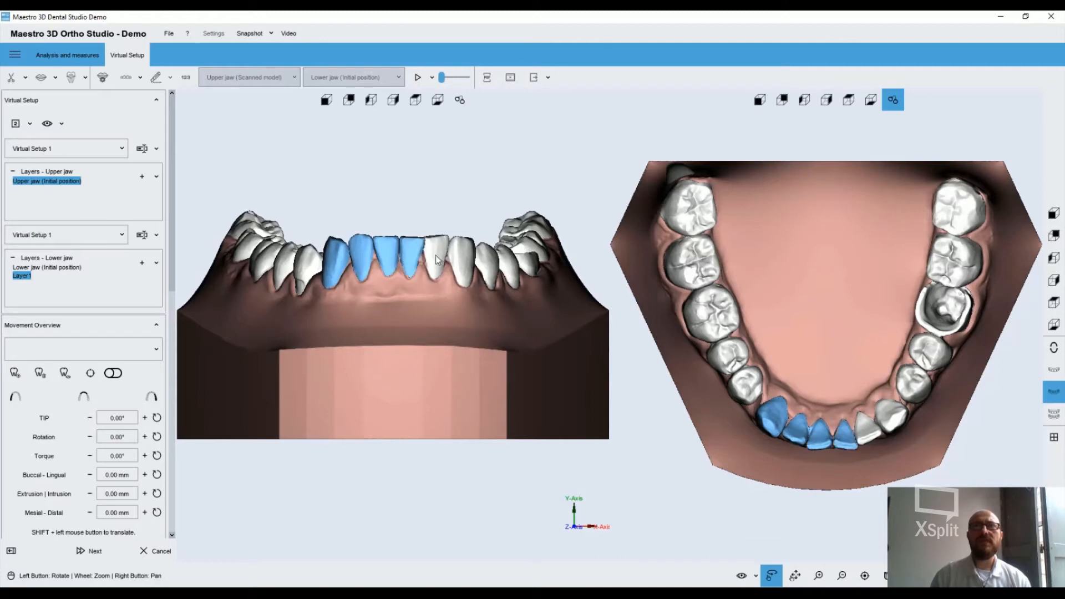
left_click(439, 256, "ctrl")
left_click(455, 255, "ctrl")
left_click(454, 255, "ctrl")
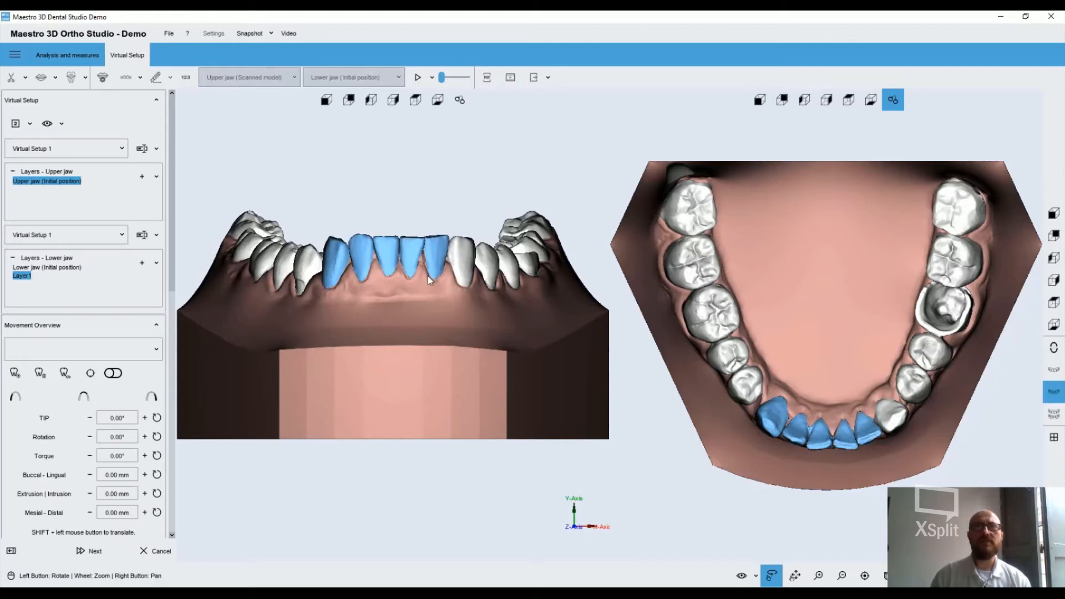
left_click(456, 260, "ctrl")
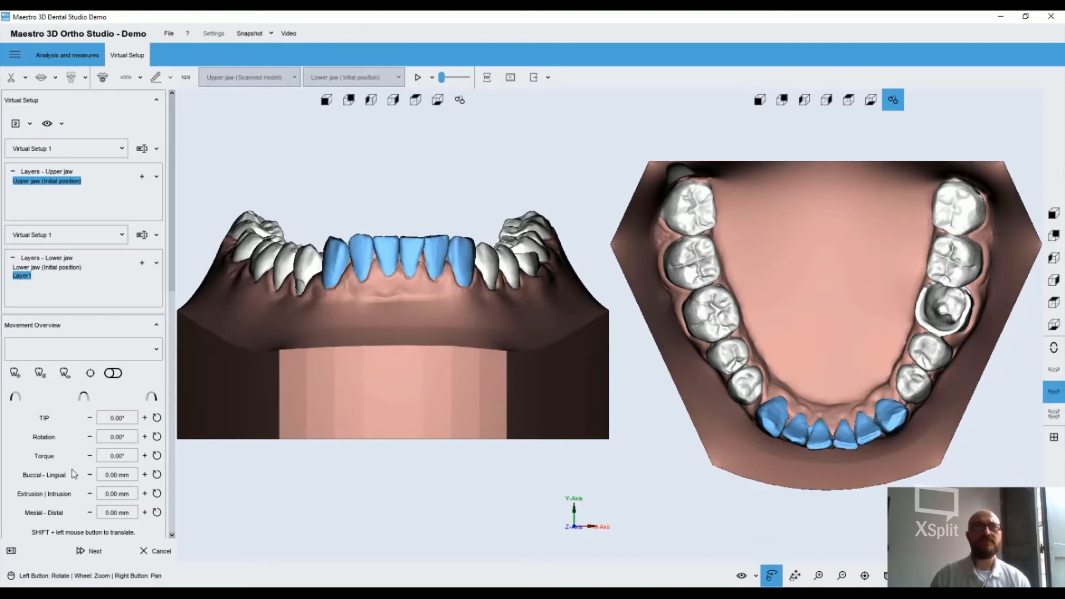
mouse_move(56, 475)
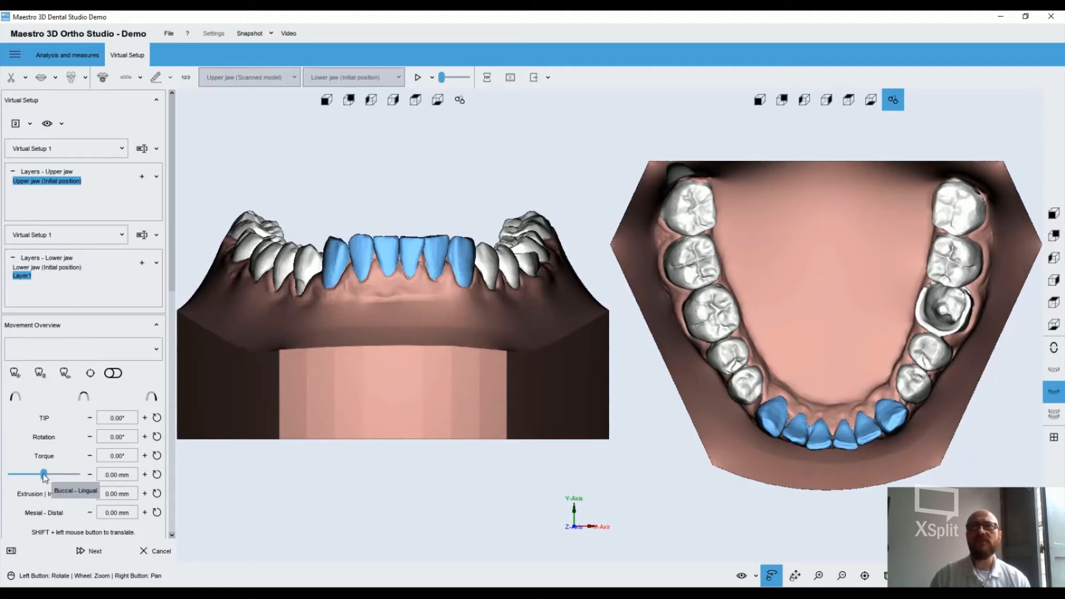
left_click_drag(43, 476, 50, 476)
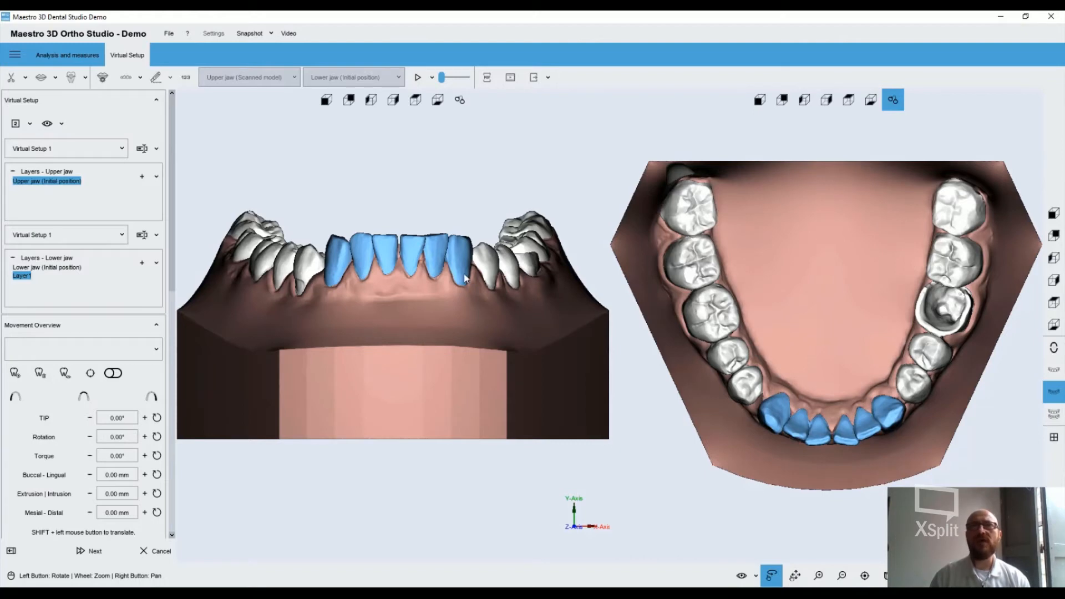
Divide the screen into 4 parts and turn one frontal view to inspect the lower jaw obliquely from above
left_click(30, 124)
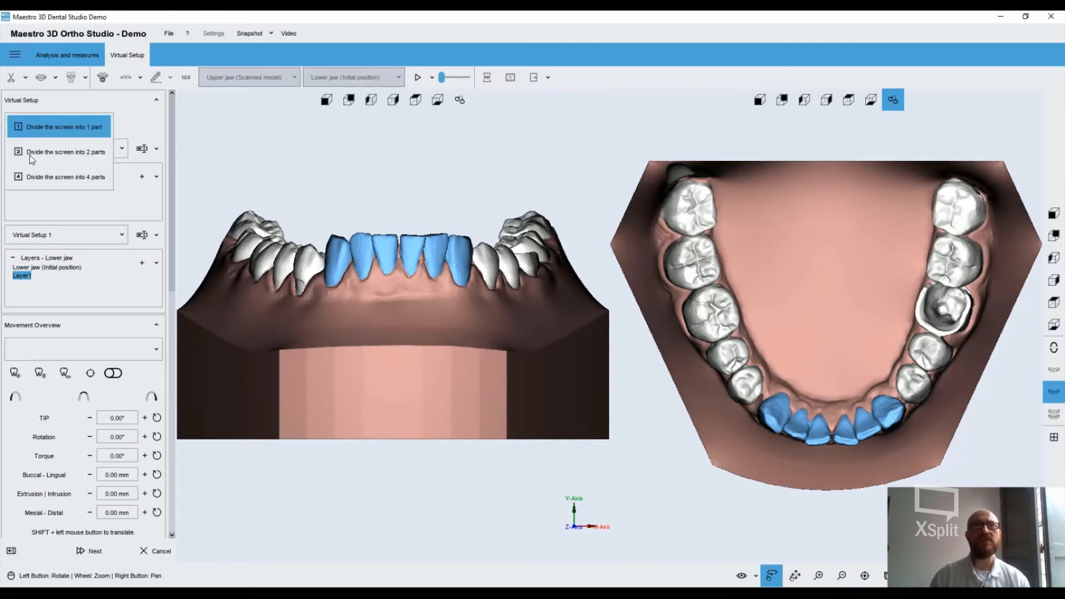
left_click(33, 176)
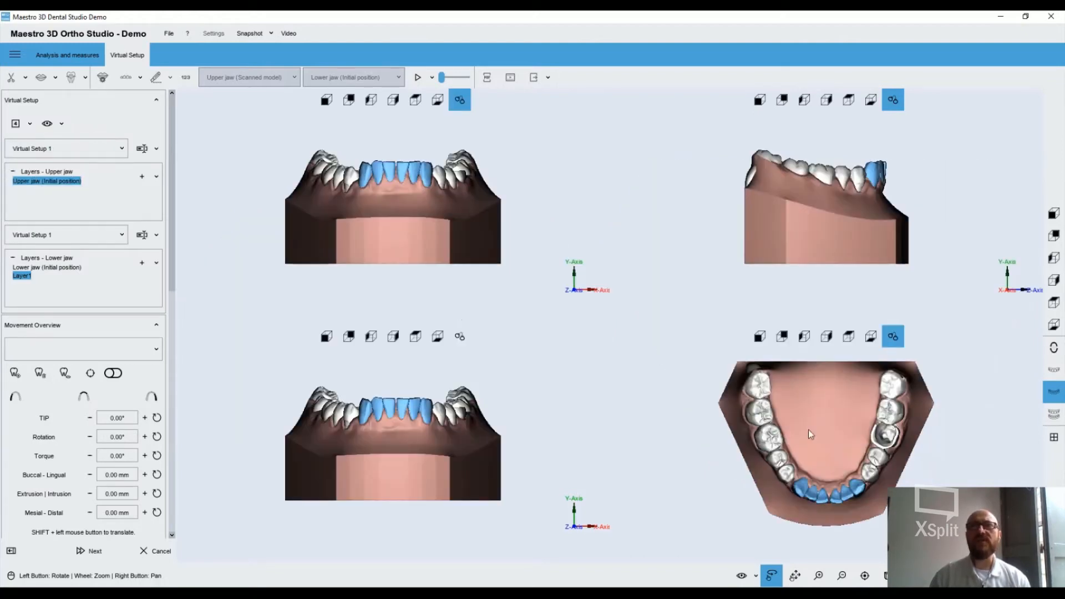
left_click_drag(461, 493, 360, 436)
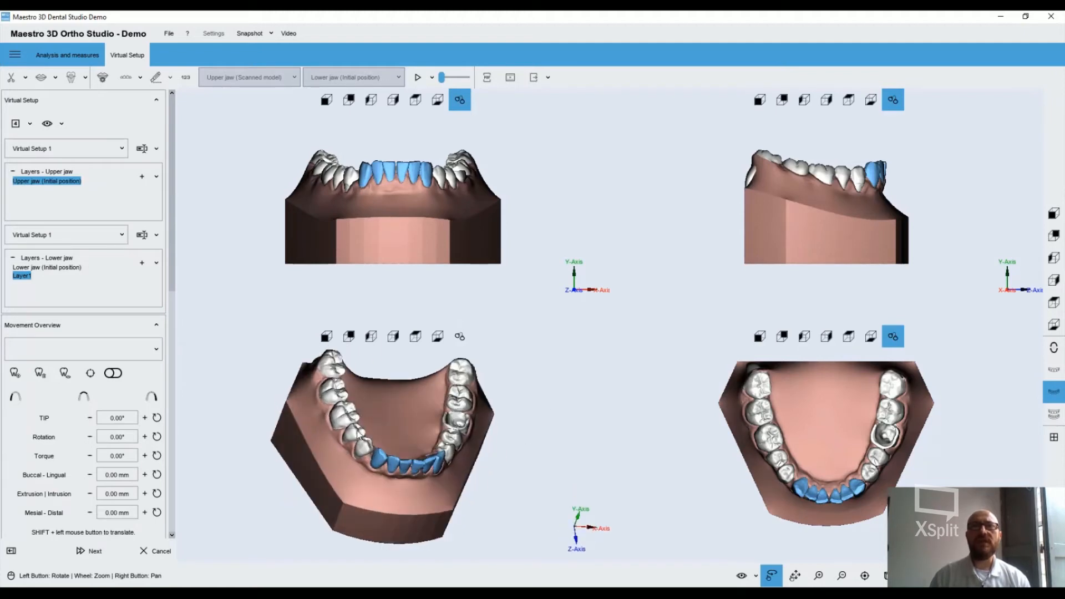
Return to a single-part screen and view the lower jaw from the occlusal side
left_click(17, 123)
left_click(35, 131)
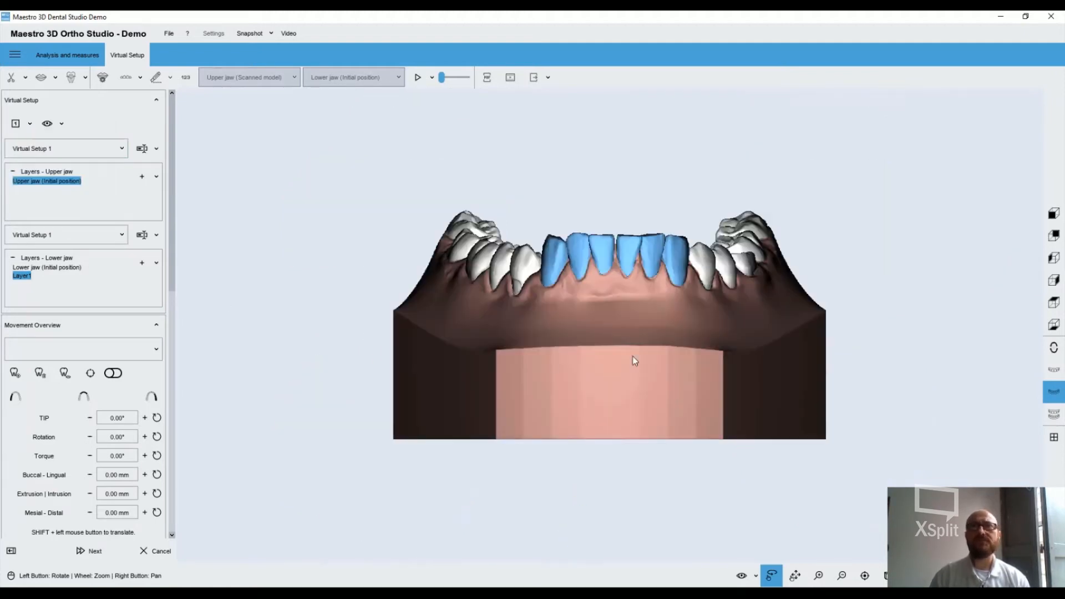
left_click_drag(633, 355, 585, 290)
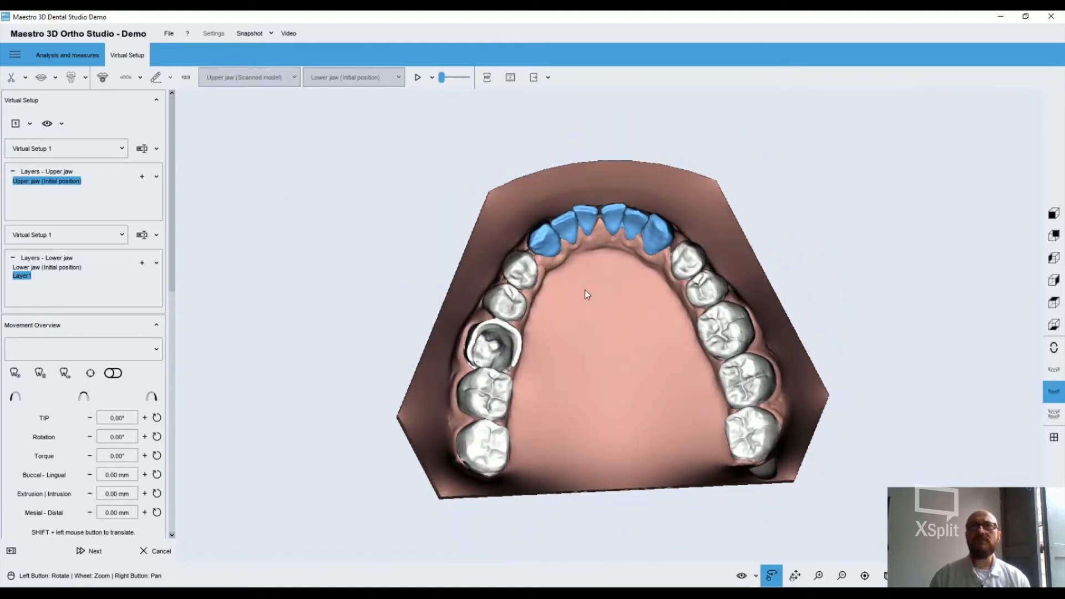
Extract the damaged lower molar, tooth 36, from the virtual setup
left_click(513, 346)
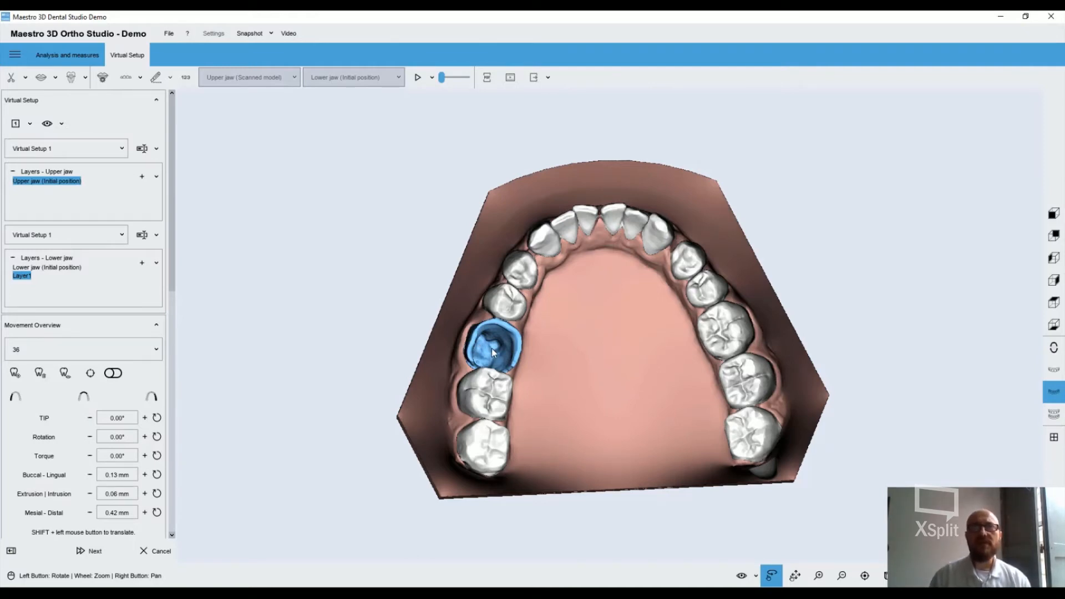
right_click(491, 348)
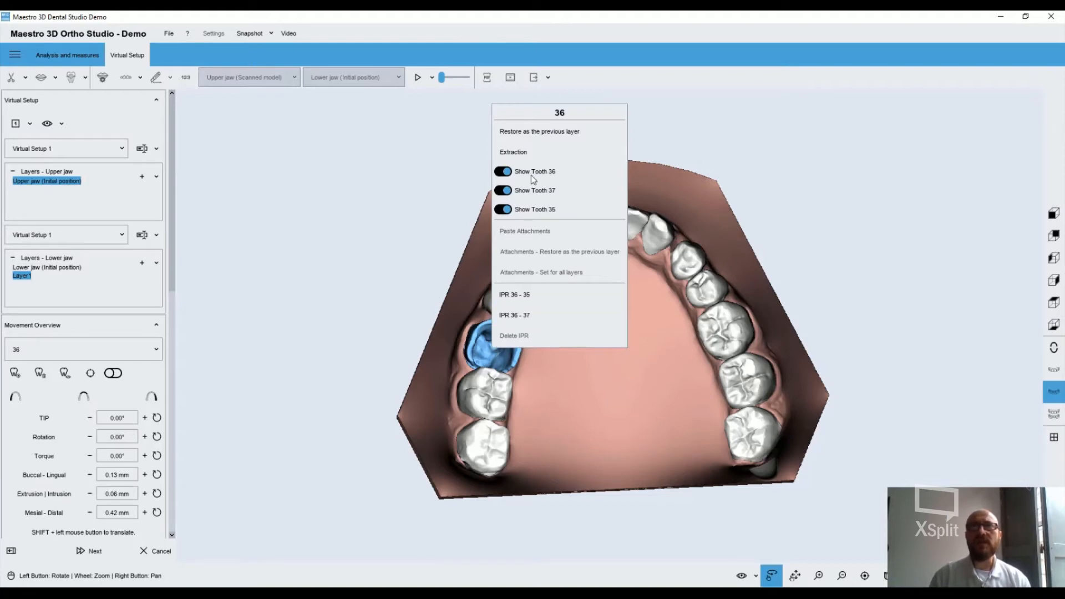
left_click(522, 157)
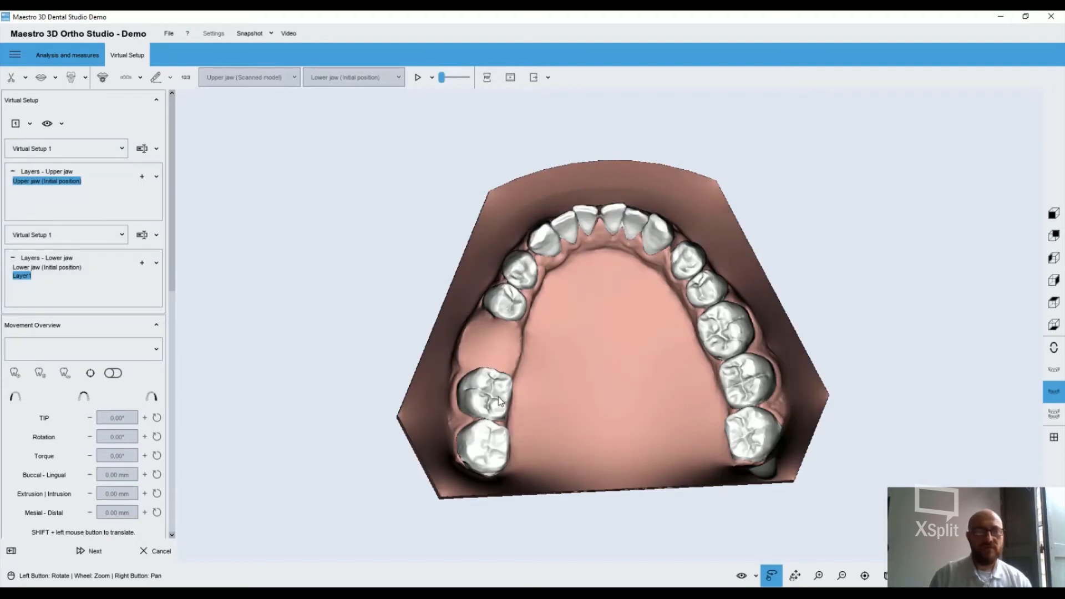
Open the tooth options for tooth 37, next to the extraction gap
right_click(501, 400)
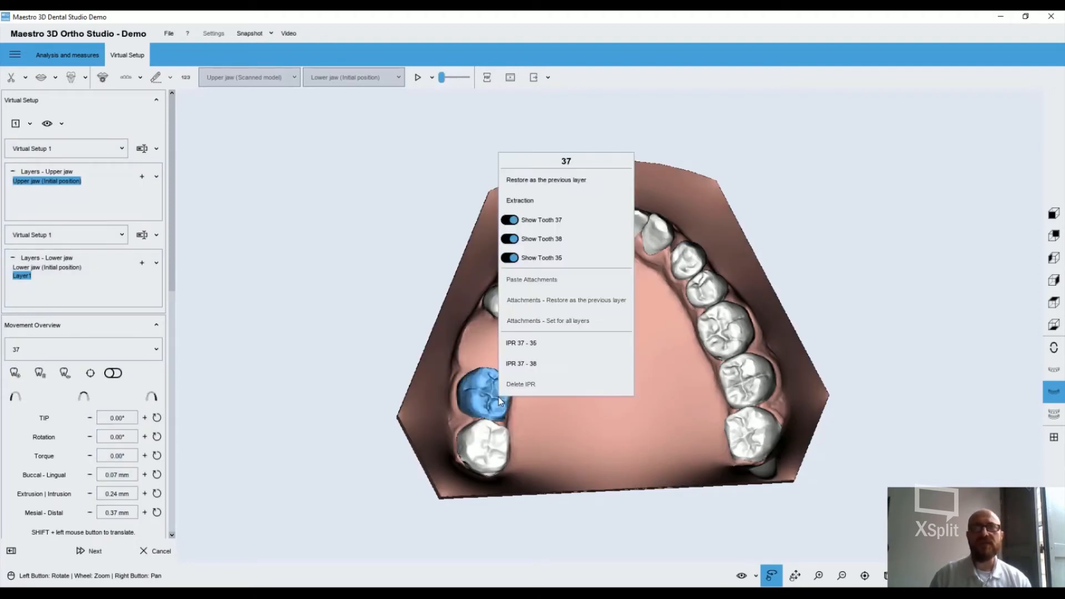
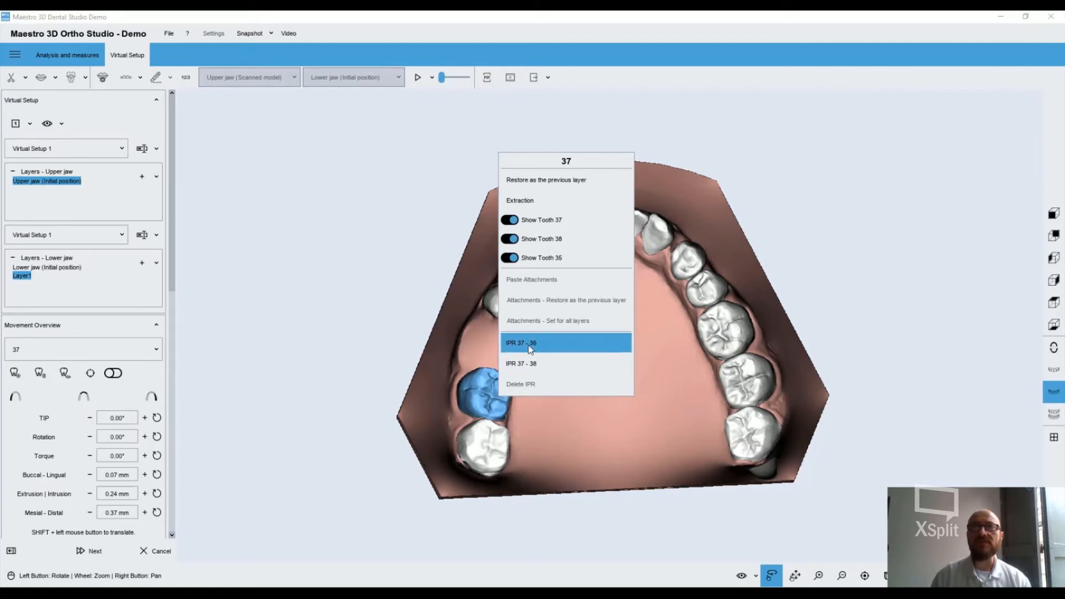
Try to add an IPR between teeth 37 and 35, leaving the tooth's position unrestored
left_click(529, 344)
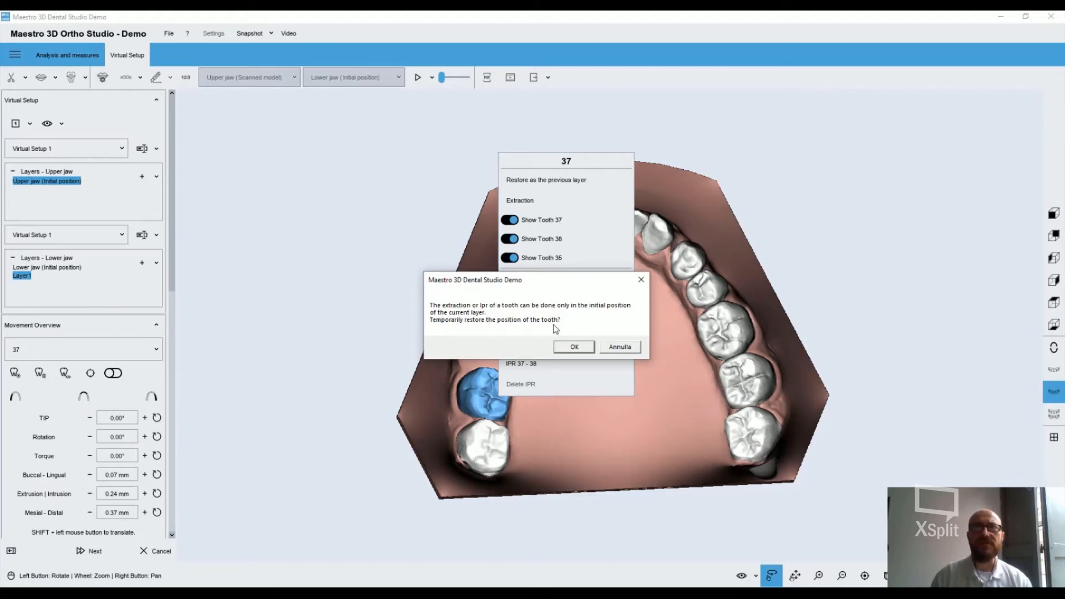
left_click(624, 350)
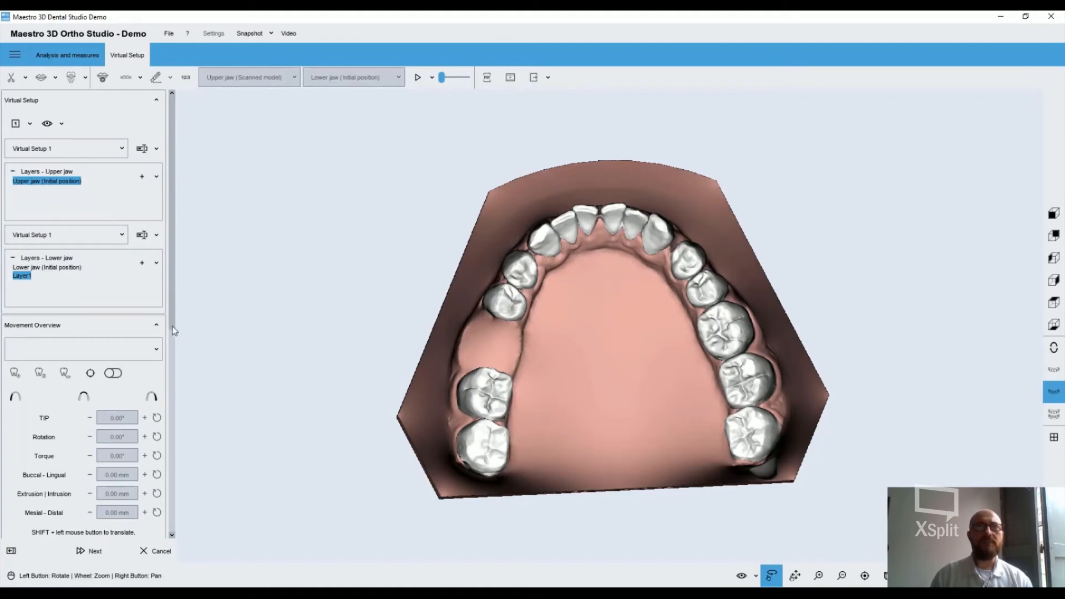
Examine the IPR and Intersection options of the virtual setup, and expand the 2D images settings
left_click_drag(172, 326, 166, 515)
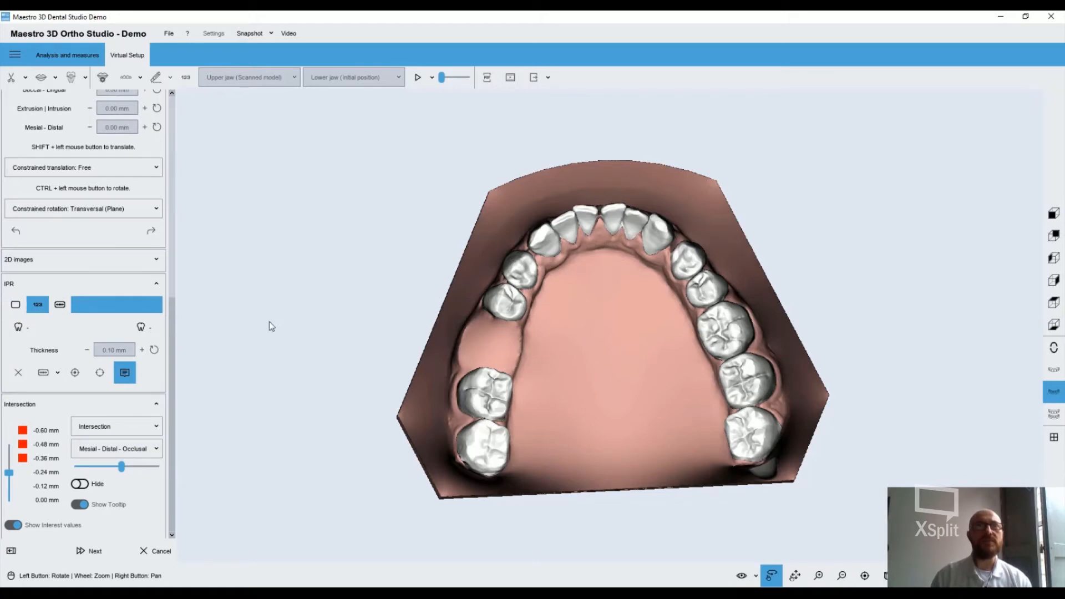
left_click_drag(172, 407, 180, 510)
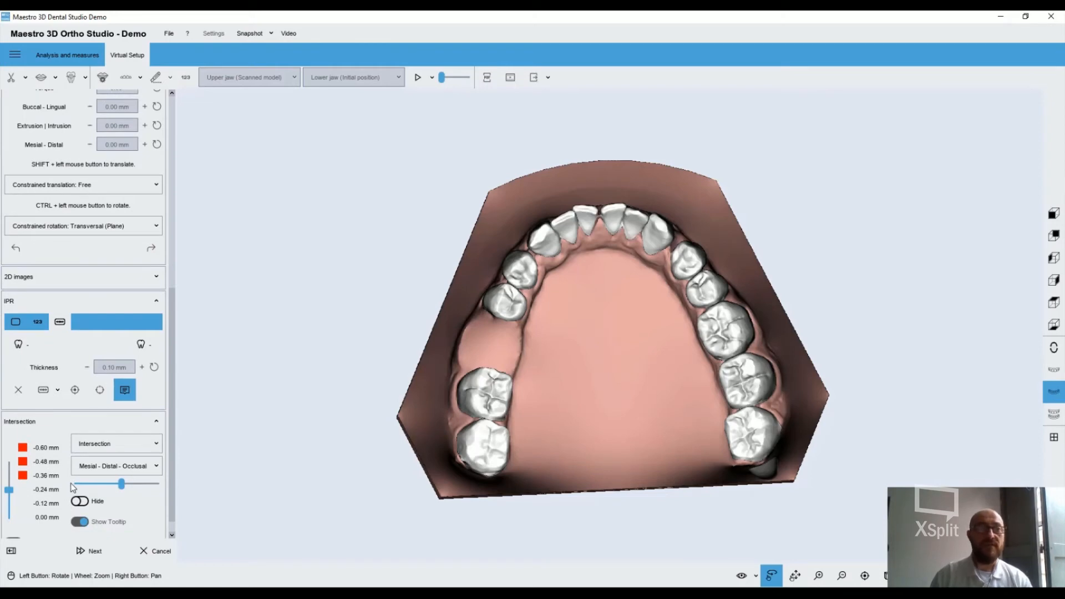
left_click_drag(172, 503, 206, 571)
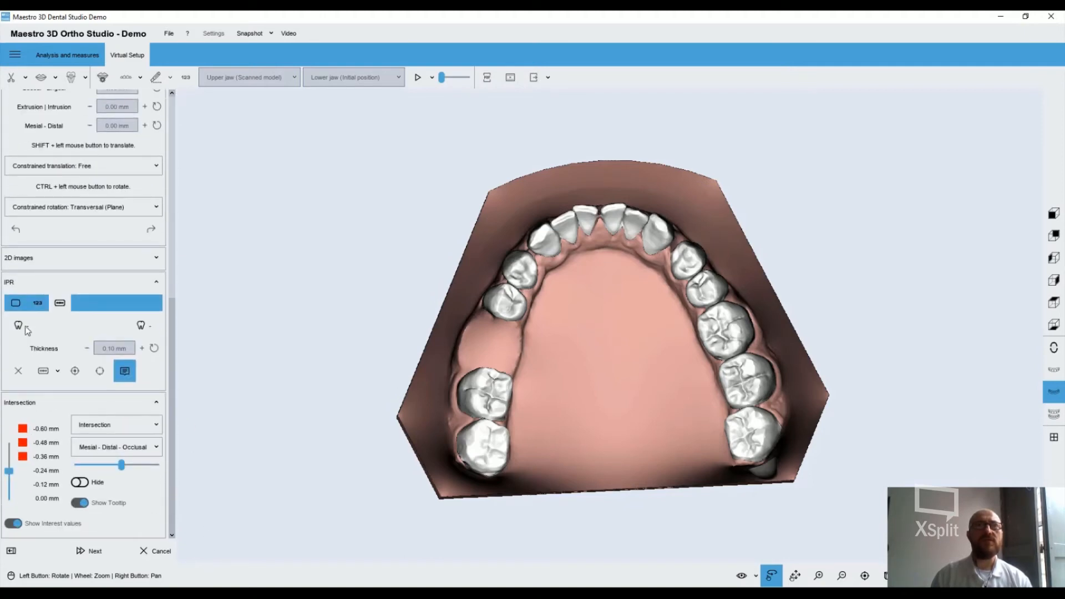
left_click(42, 303)
left_click(59, 305)
left_click(59, 305)
left_click(44, 259)
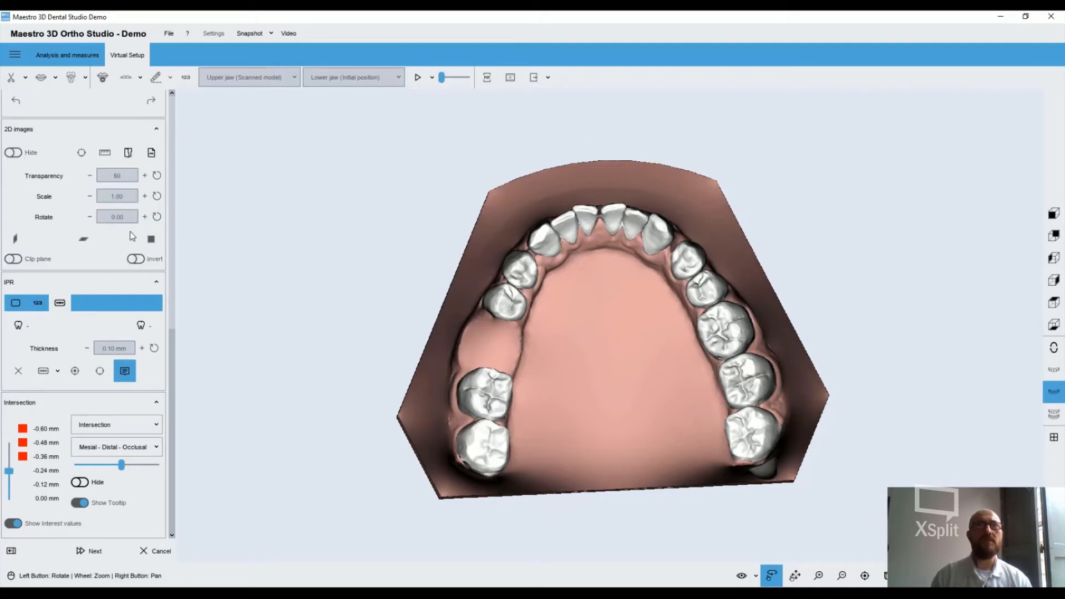
Finish the virtual setup and save it before continuing
left_click(87, 550)
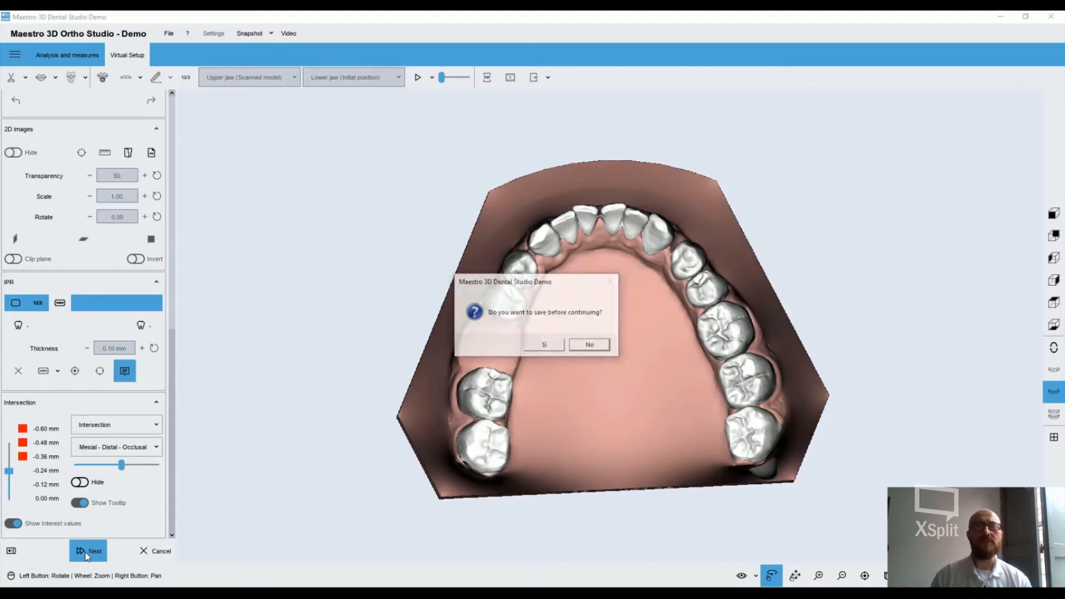
left_click(550, 343)
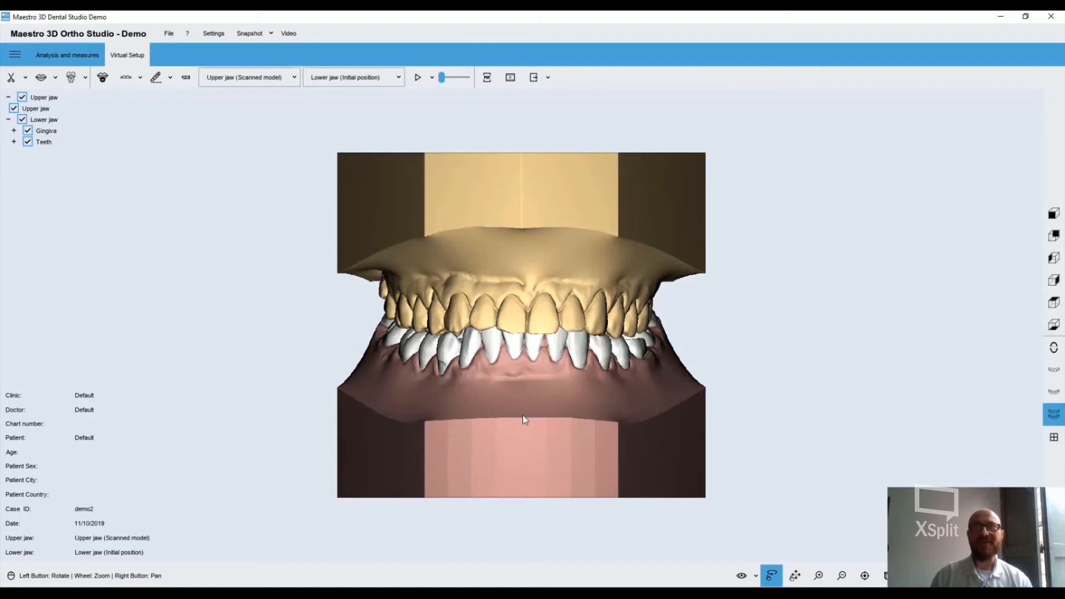
Turn the closed jaws to inspect the occlusion from the front and obliquely from one side
right_click_drag(522, 415, 575, 398)
mouse_move(560, 415)
left_mouse_down()
mouse_move(542, 423)
mouse_move(551, 417)
left_mouse_up()
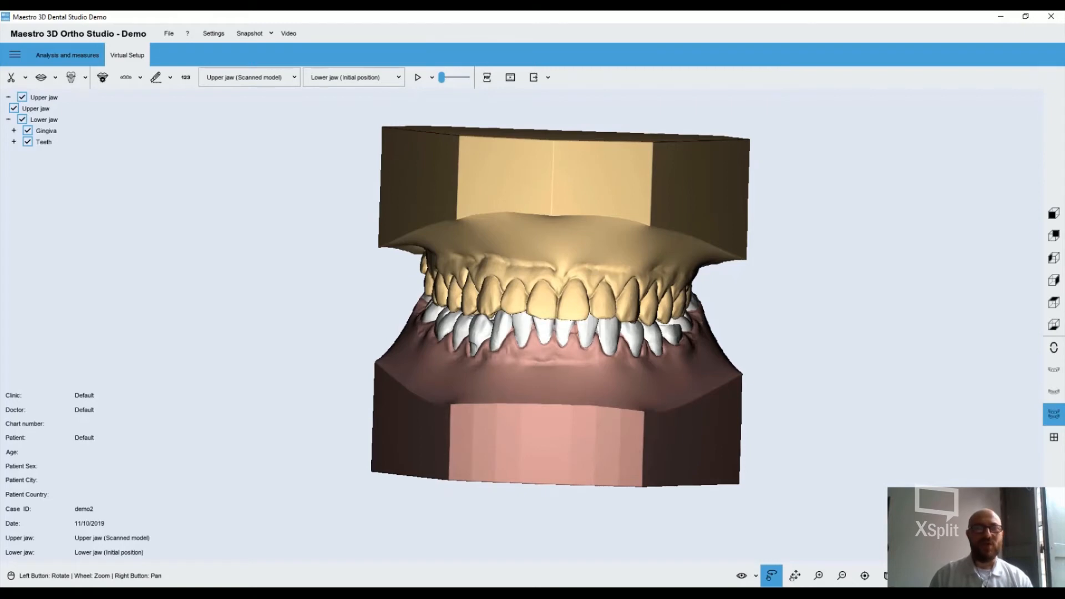
left_click_drag(555, 416, 572, 368)
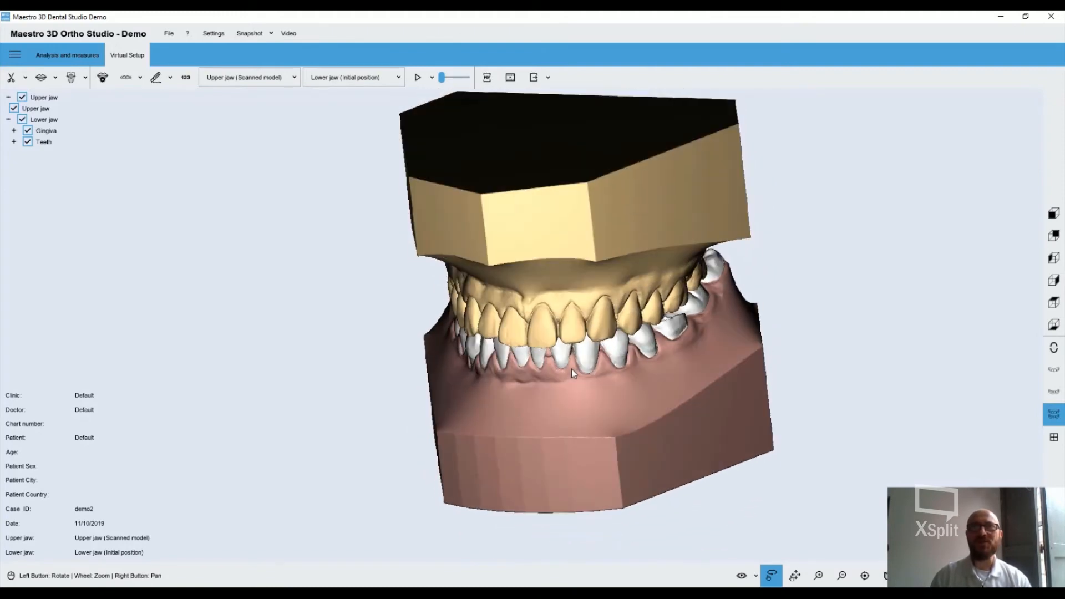
left_click_drag(608, 427, 556, 432)
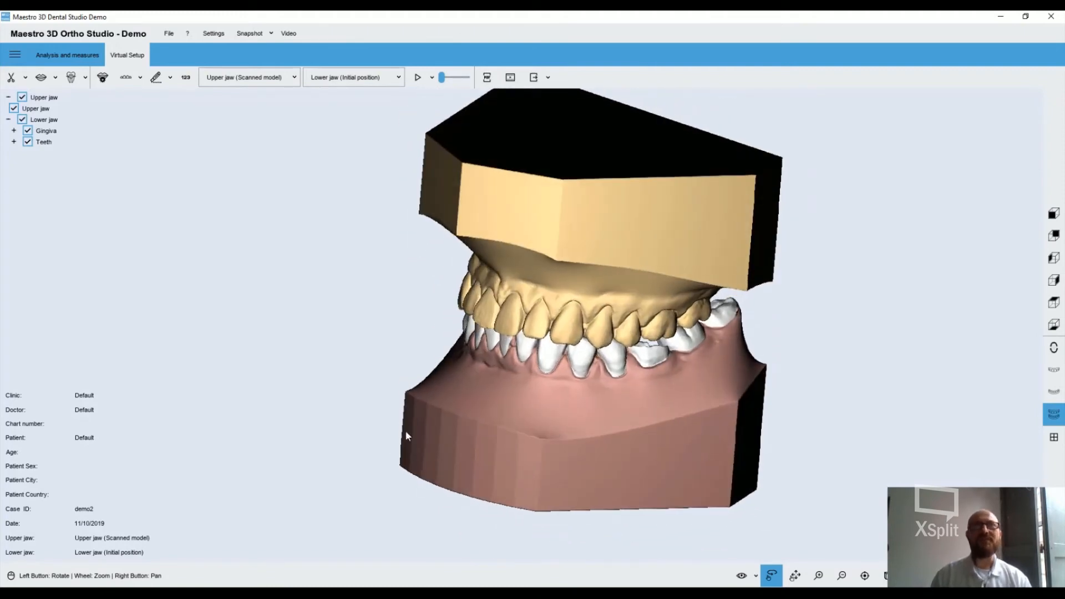
left_click(55, 77)
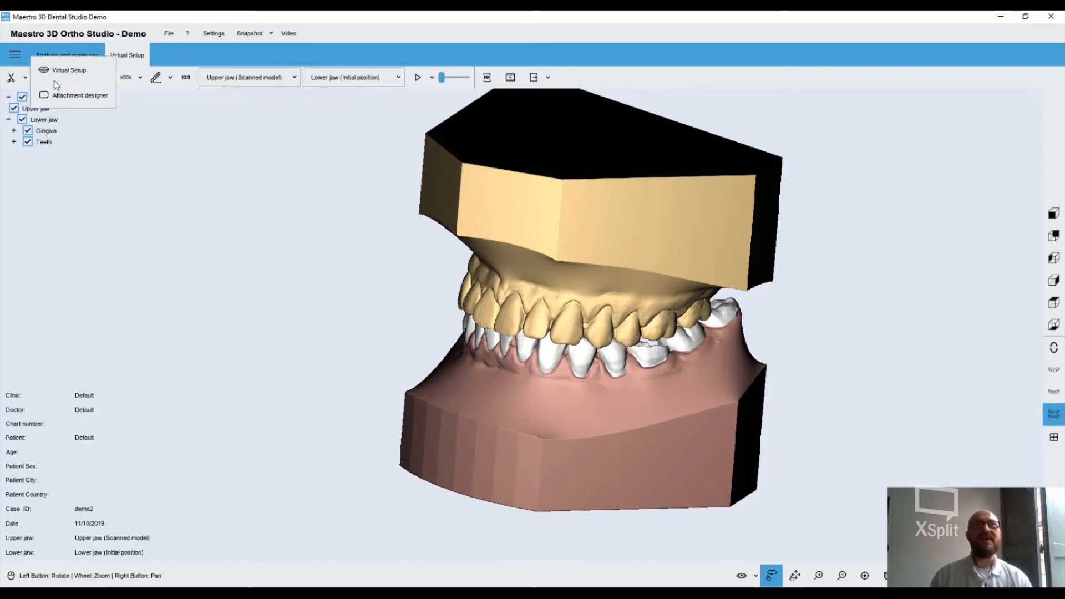
left_click(72, 95)
left_click(85, 74)
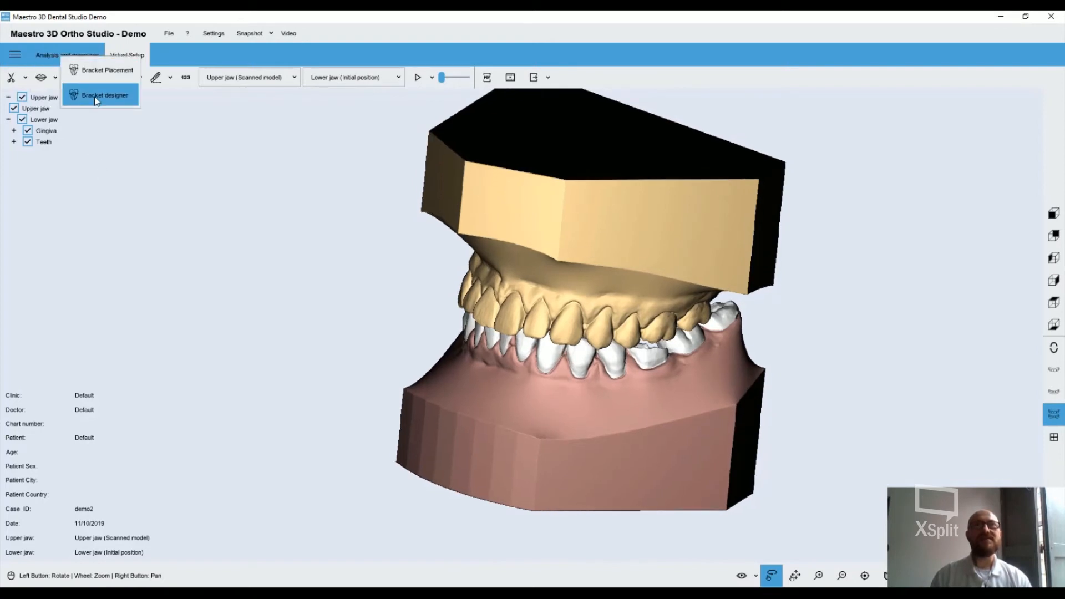
left_click(103, 146)
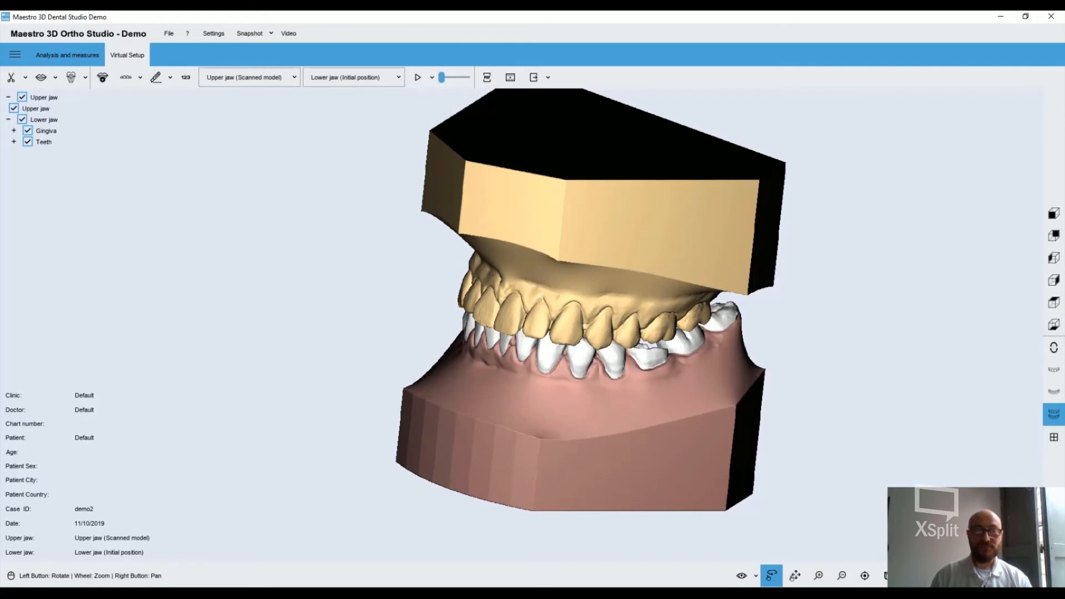
Start the Models builder for the lower jaw's Layer1 and set the TIP constraint to 3.00° and Rotation to 5.00°
left_click(103, 77)
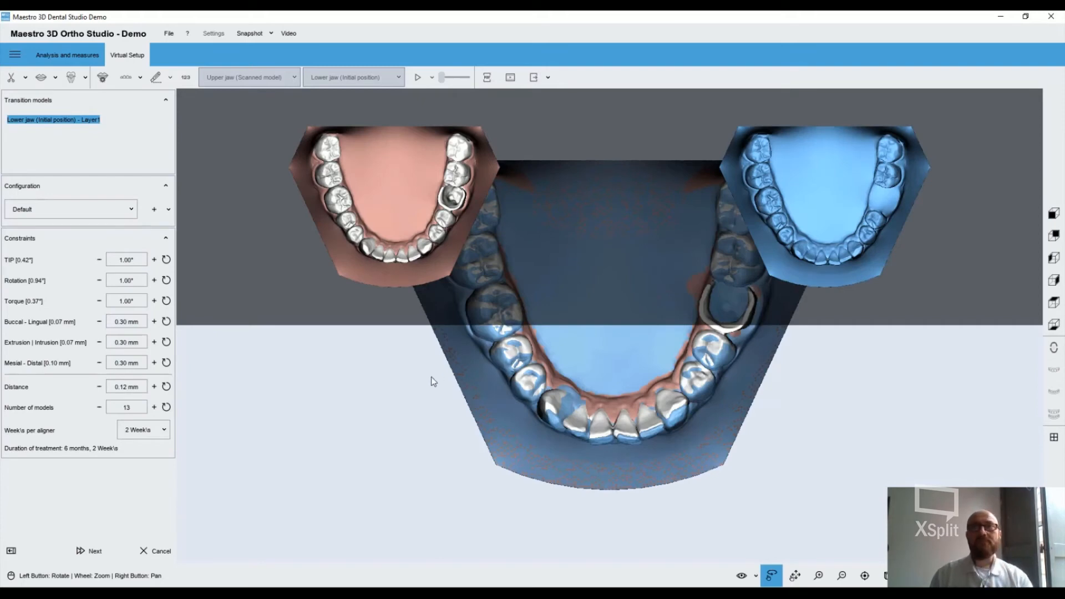
left_click_drag(527, 400, 584, 471)
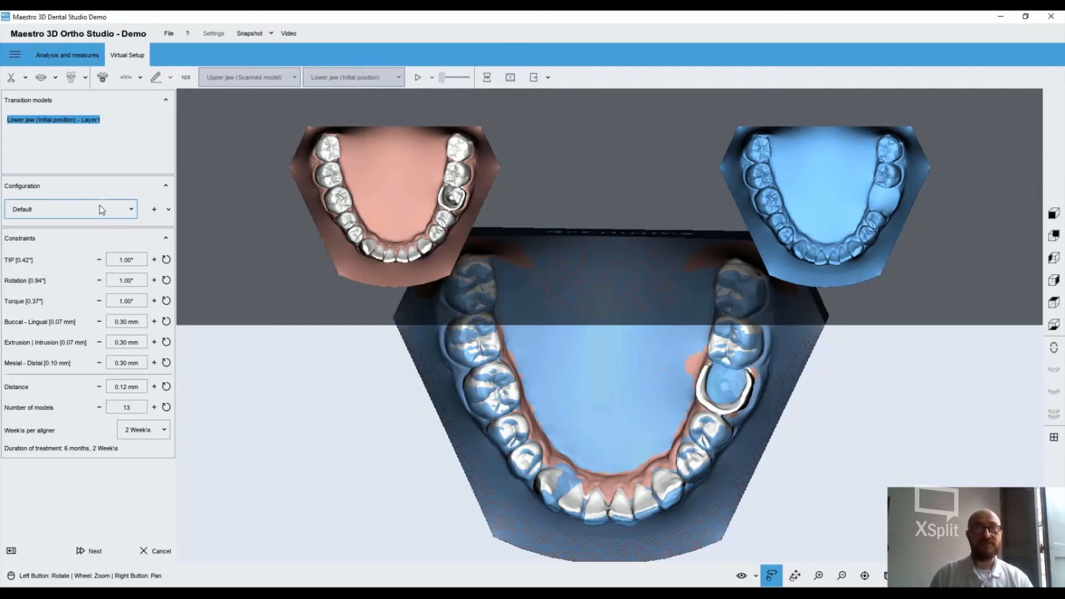
left_click(155, 261)
left_click(154, 280)
left_click(154, 280)
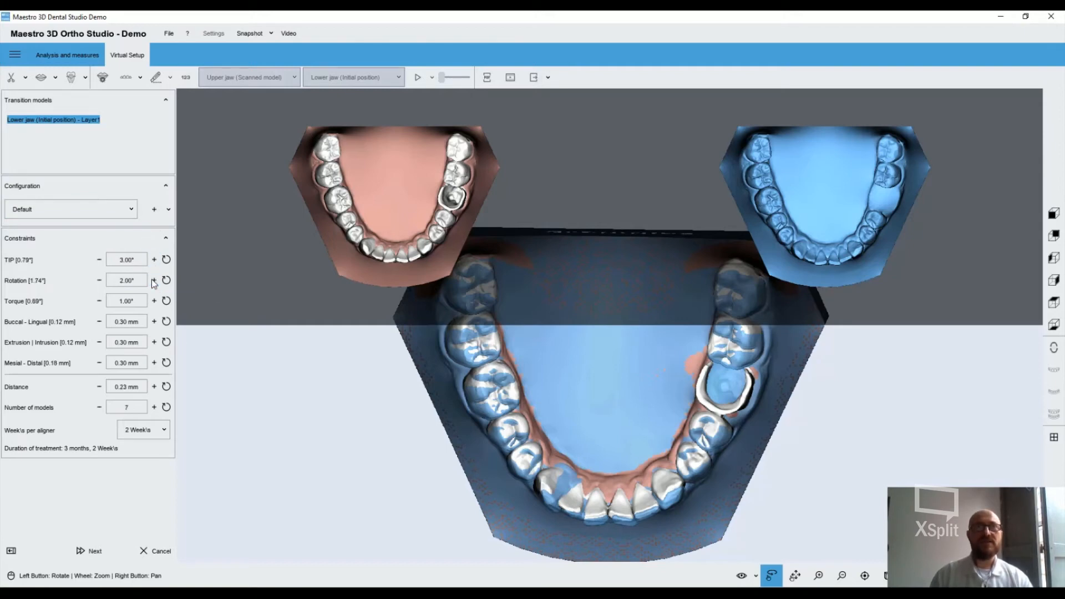
left_click(98, 280)
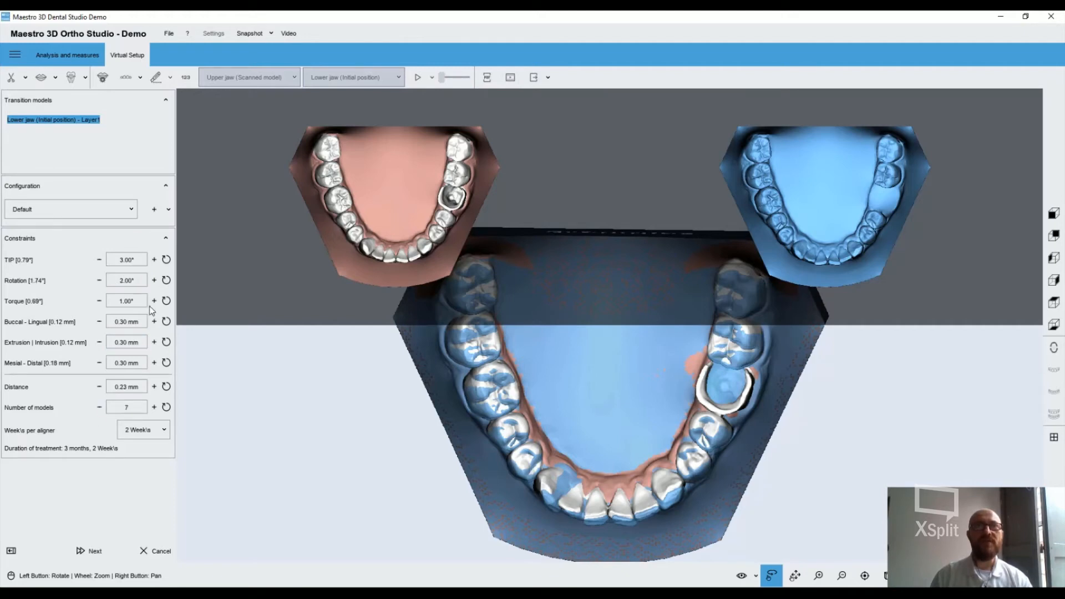
left_click(154, 280)
left_click(154, 280)
left_click(154, 281)
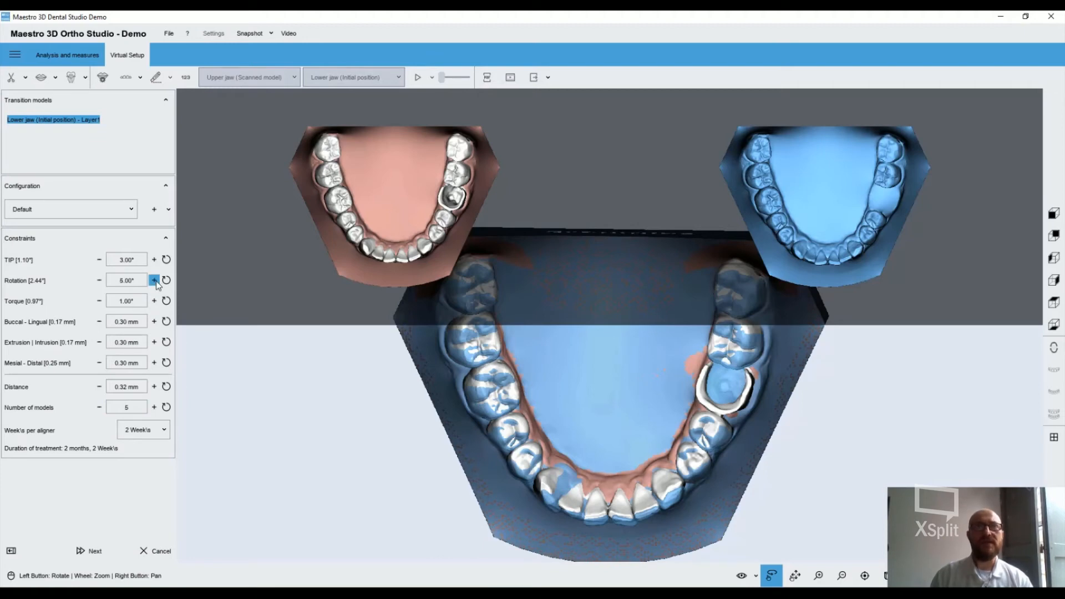
Set the Torque constraint to 2.00°, Buccal-Lingual to 0.31 mm, Extrusion/Intrusion to 0.32 mm and Mesial-Distal to 0.31 mm
left_click(154, 300)
left_click(154, 321)
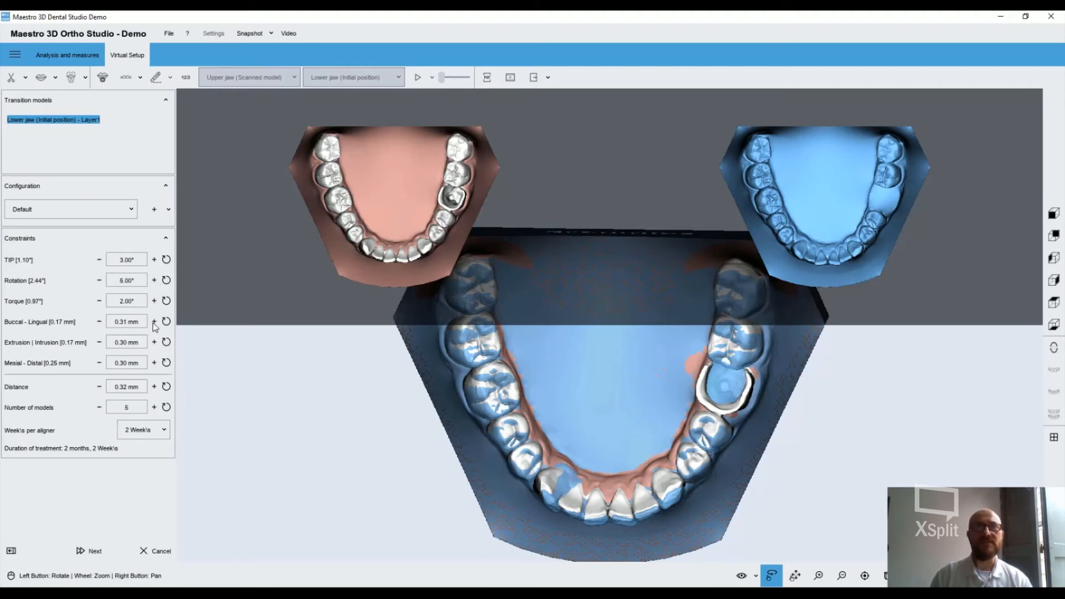
left_click(154, 342)
left_click(154, 342)
left_click(154, 362)
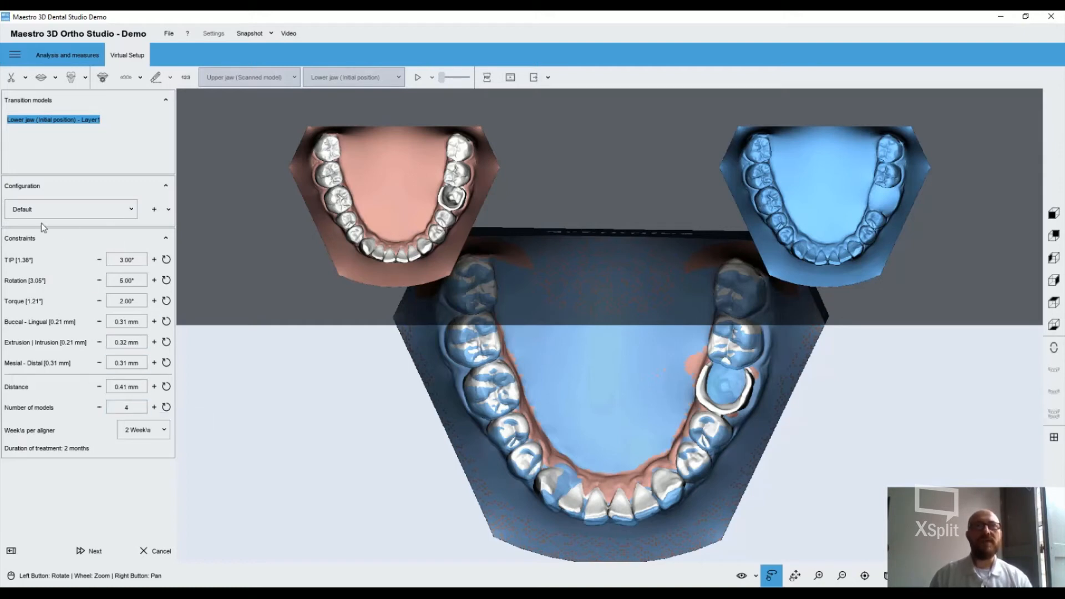
Check the available constraint configurations and the choices for weeks per aligner without changing them
left_click(155, 210)
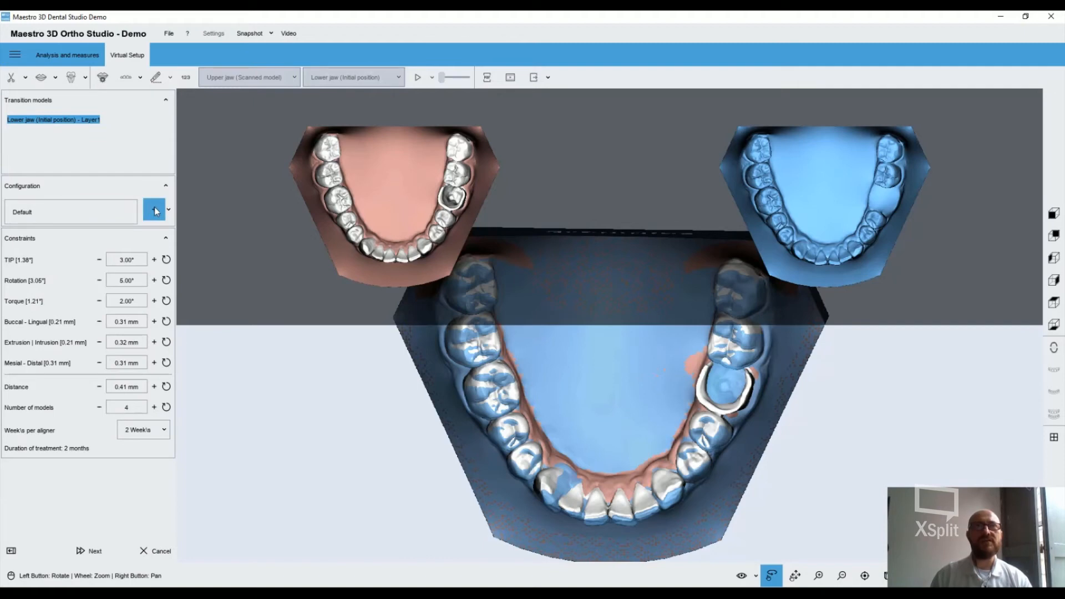
left_click(126, 209)
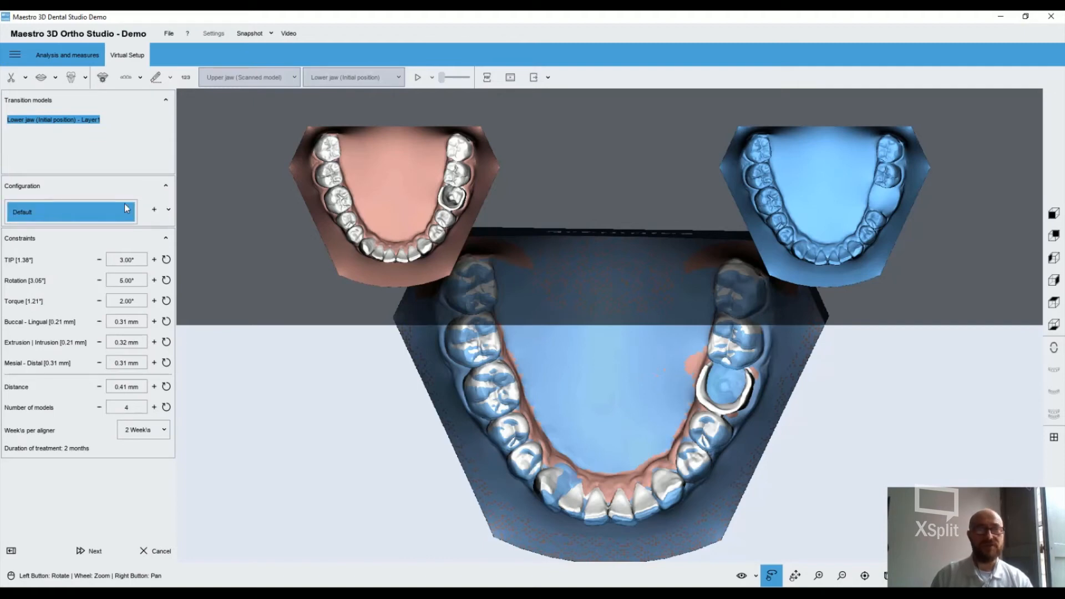
left_click(149, 190)
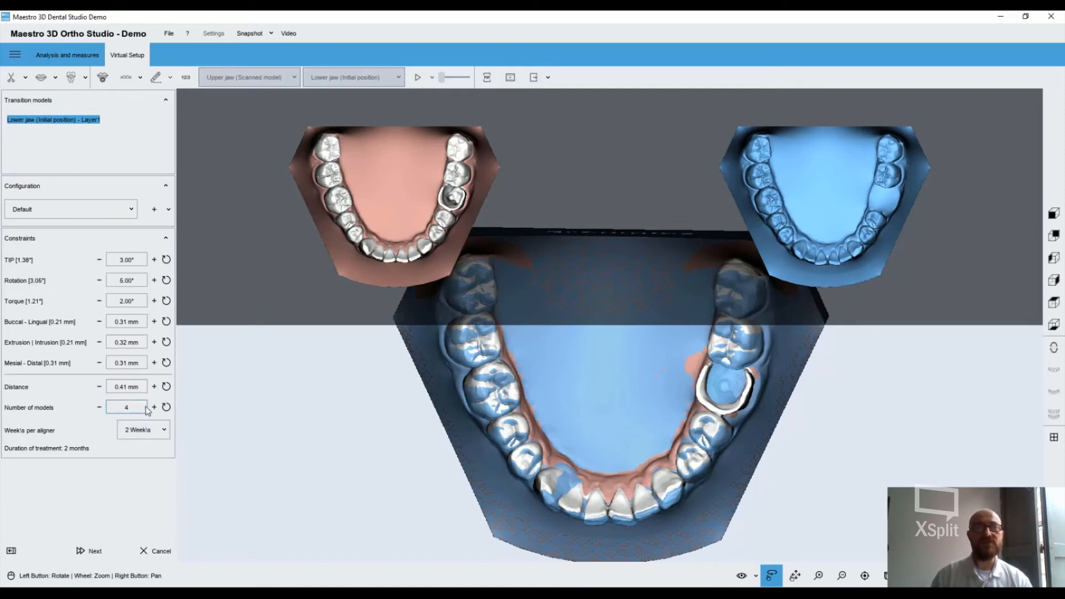
left_click(157, 431)
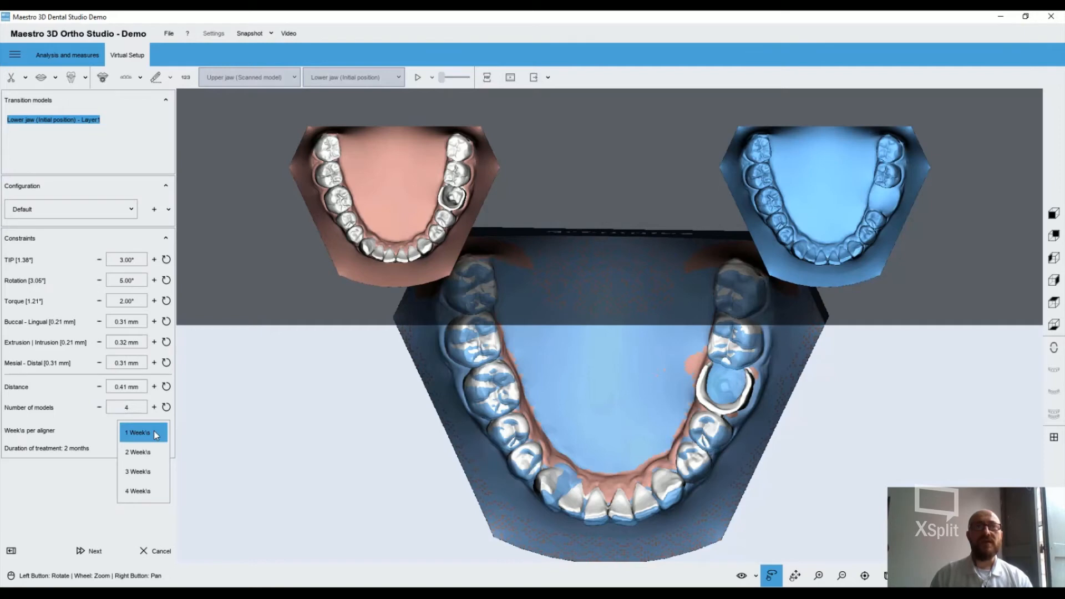
left_click(89, 426)
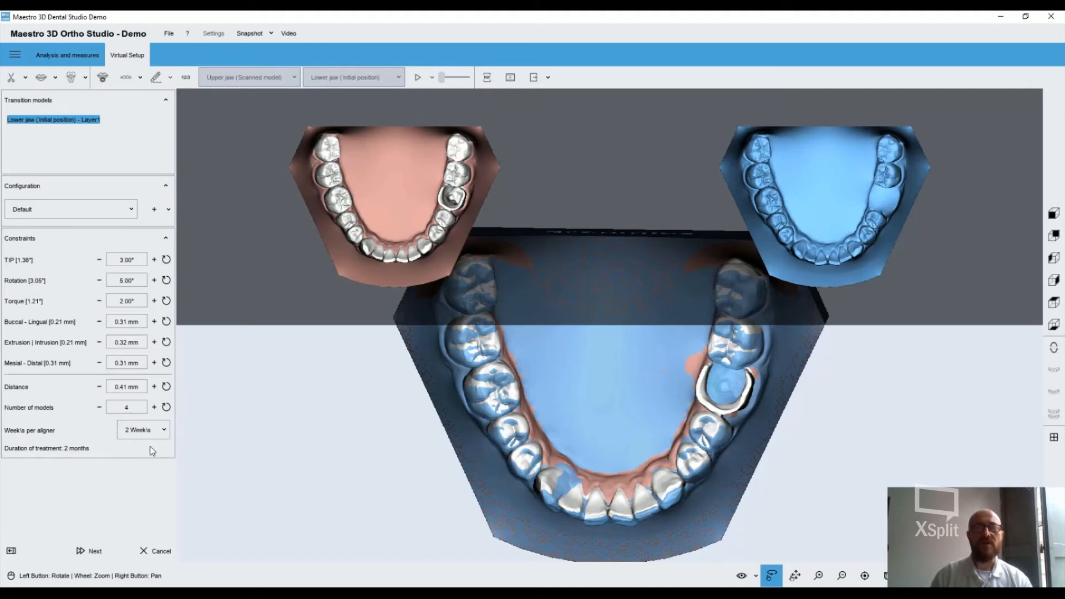
Build the lower jaw's transition models with the current constraints and save before continuing
left_click(89, 553)
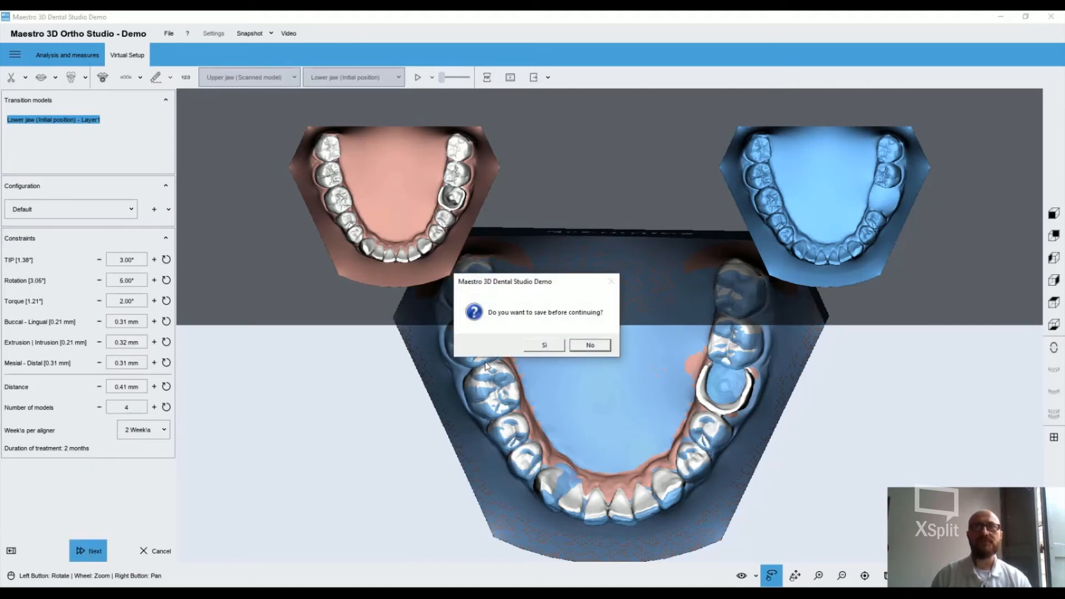
left_click(544, 344)
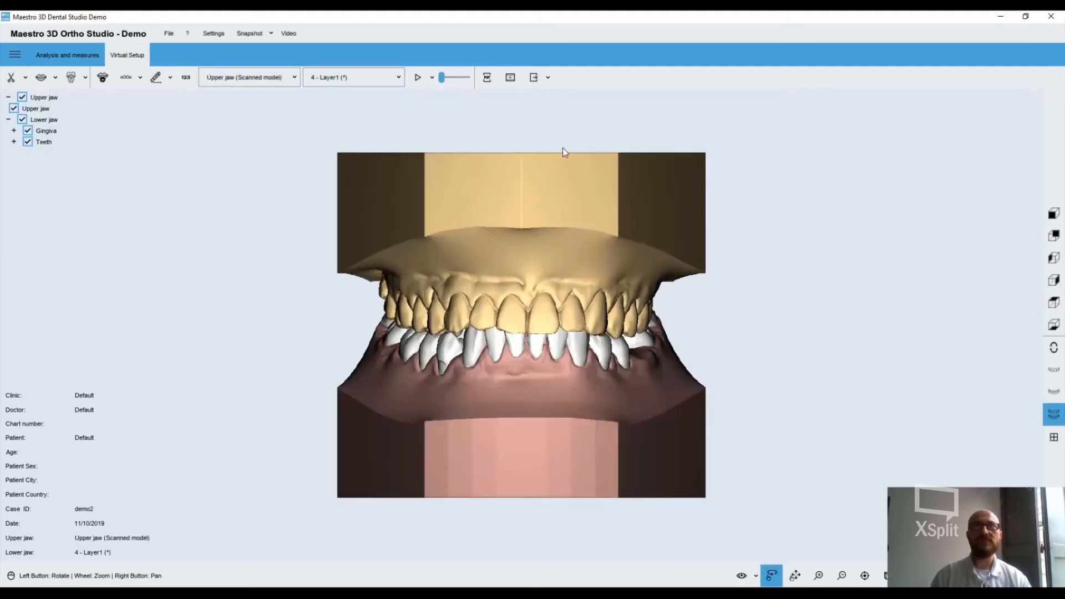
Export the lower jaw's transition models as STL from P-001, with all components merged
left_click(548, 78)
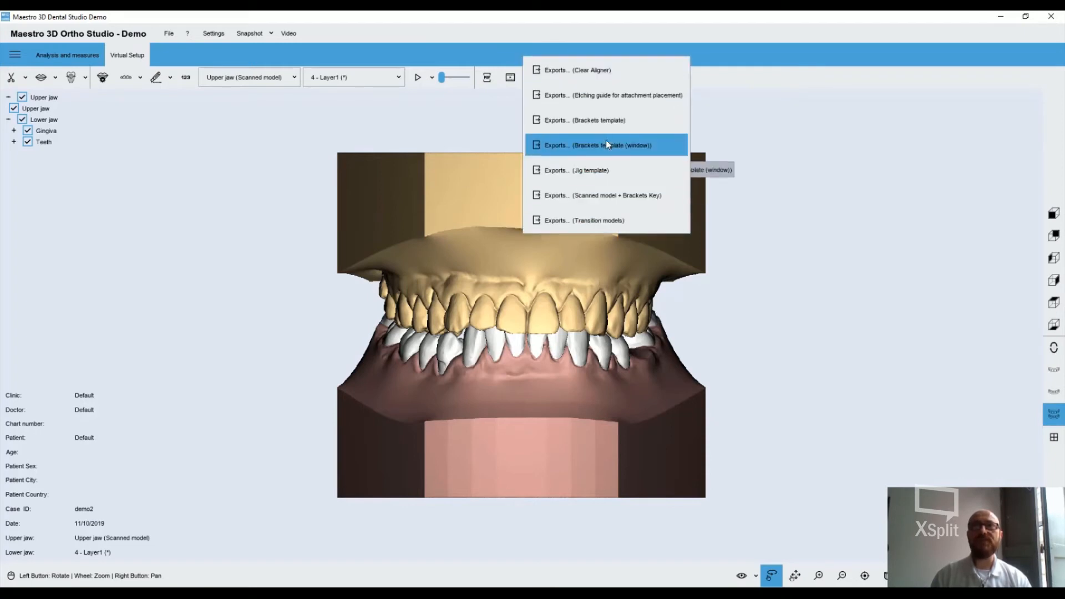
left_click(596, 220)
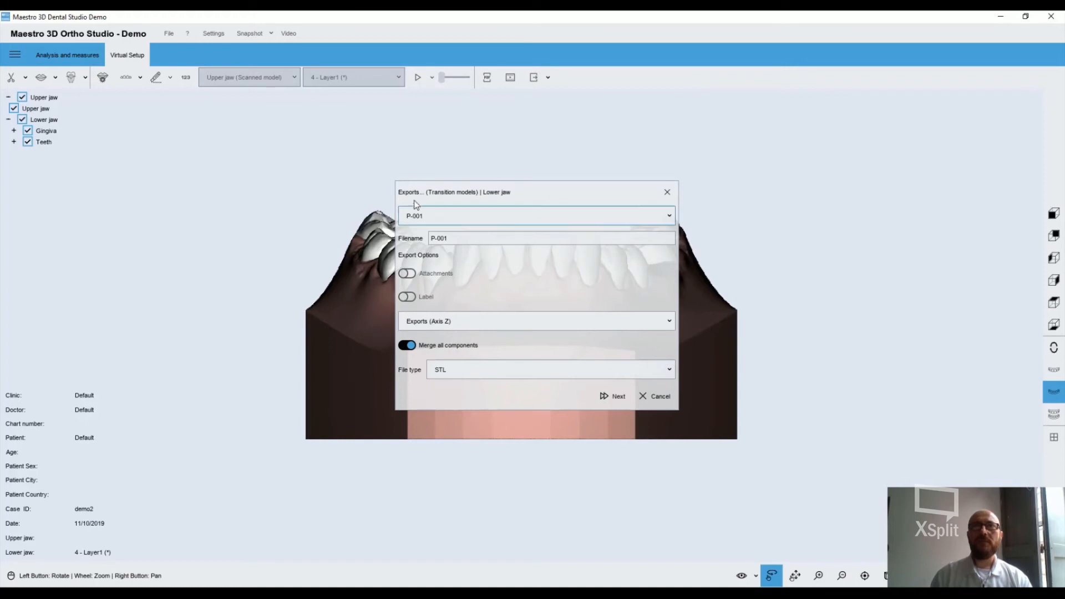
left_click(457, 370)
left_click(491, 368)
left_click(470, 369)
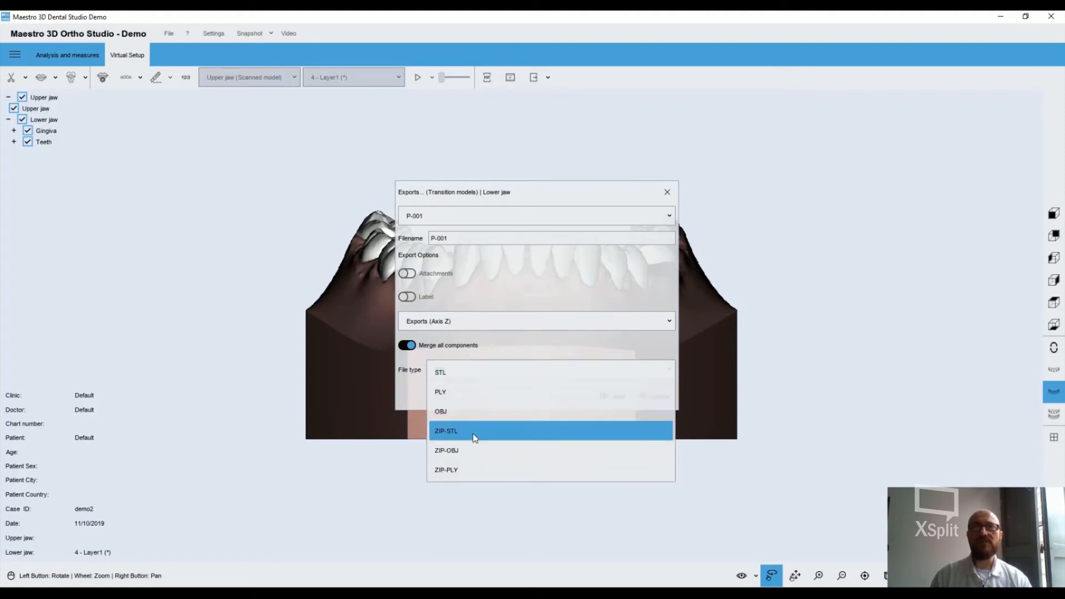
left_click(480, 377)
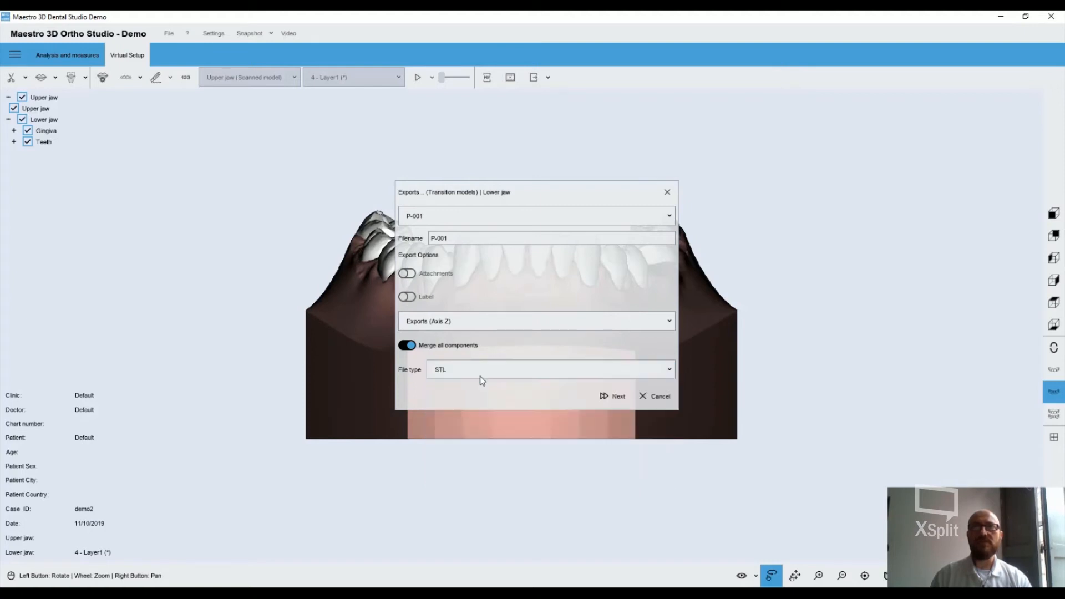
left_click(610, 396)
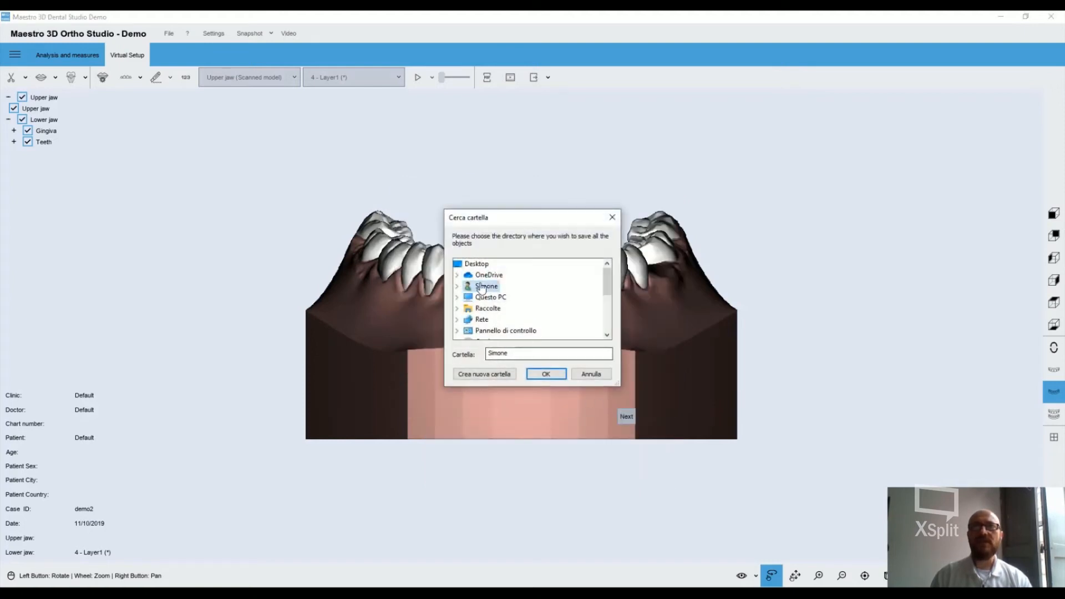
Save the exported transition models into the xpo folder on the Desktop
left_click(476, 264)
scroll(555, 298, "down", 5)
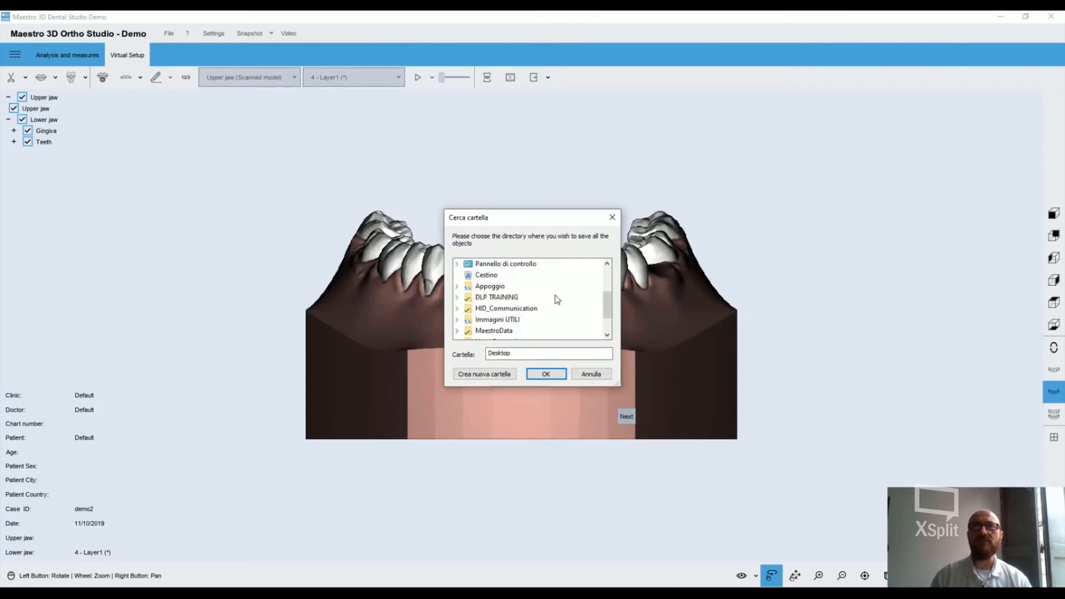
left_click(480, 331)
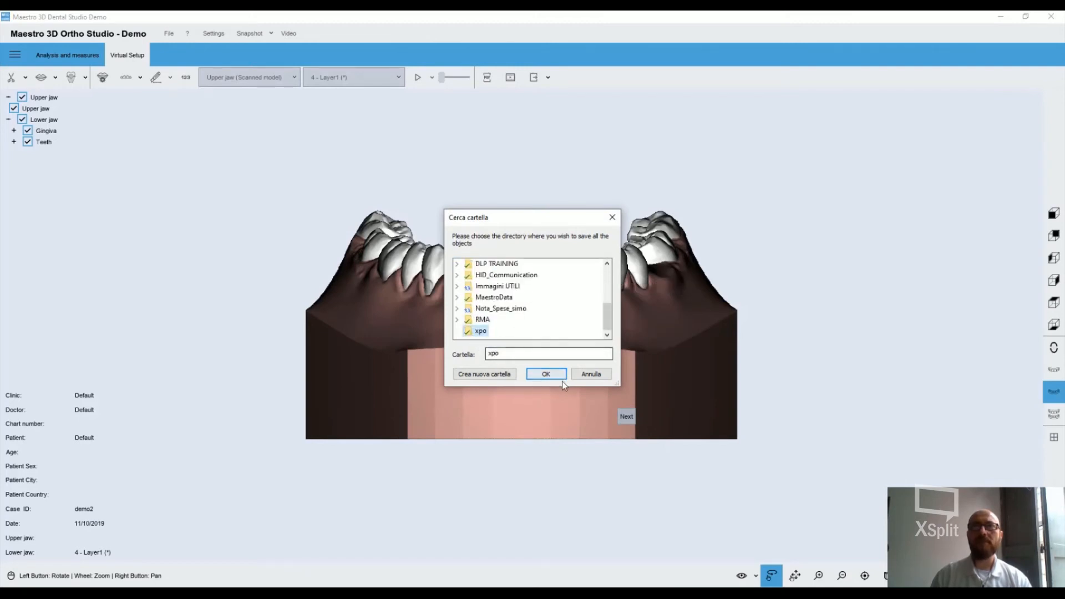
left_click(547, 374)
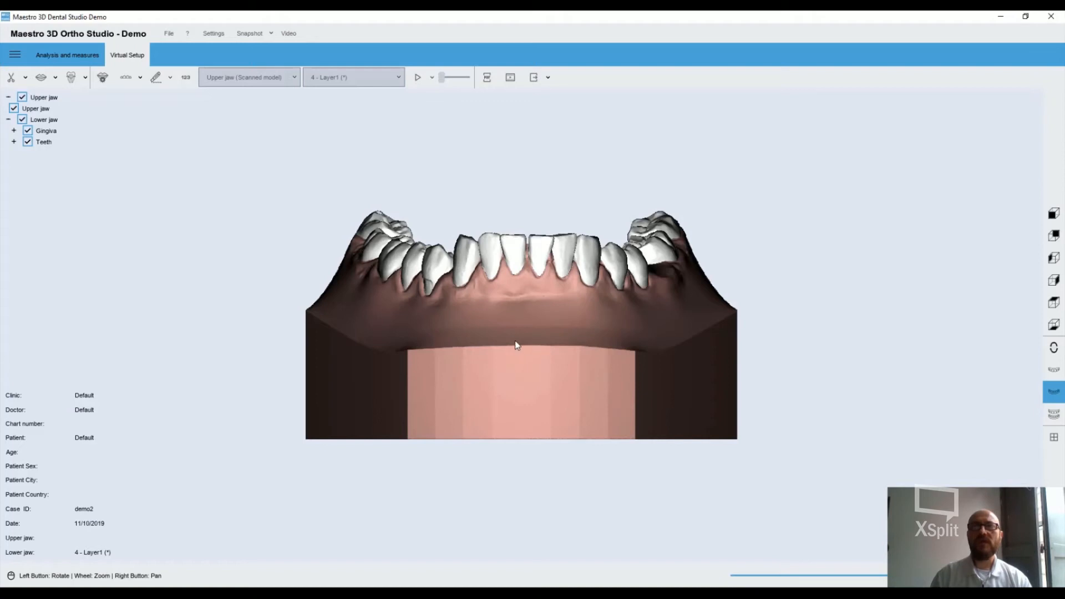
left_click(591, 347)
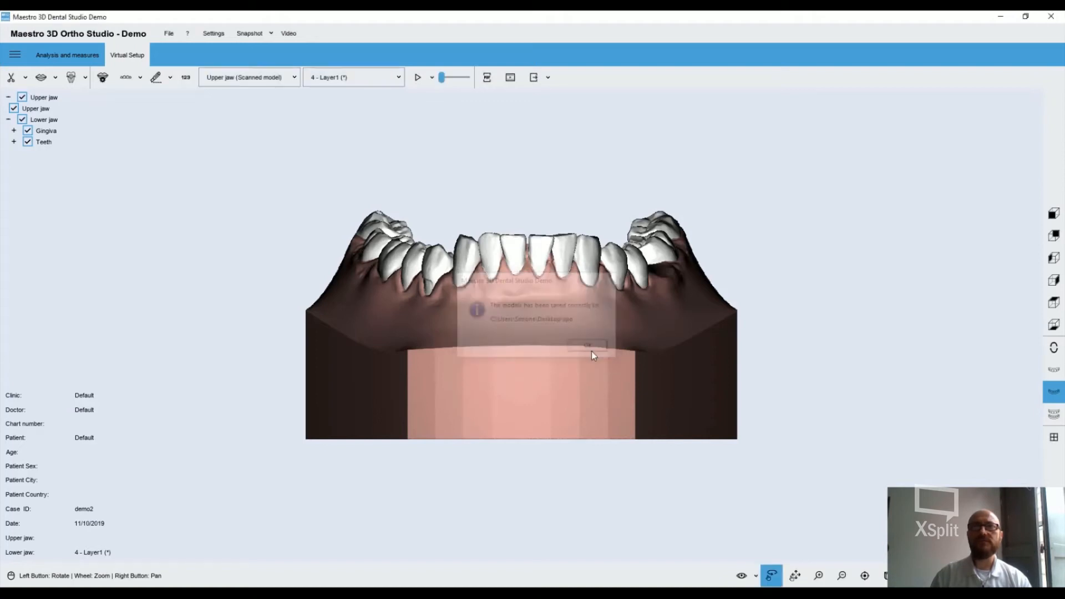
Try to export the lower jaw's clear aligner models
left_click(547, 78)
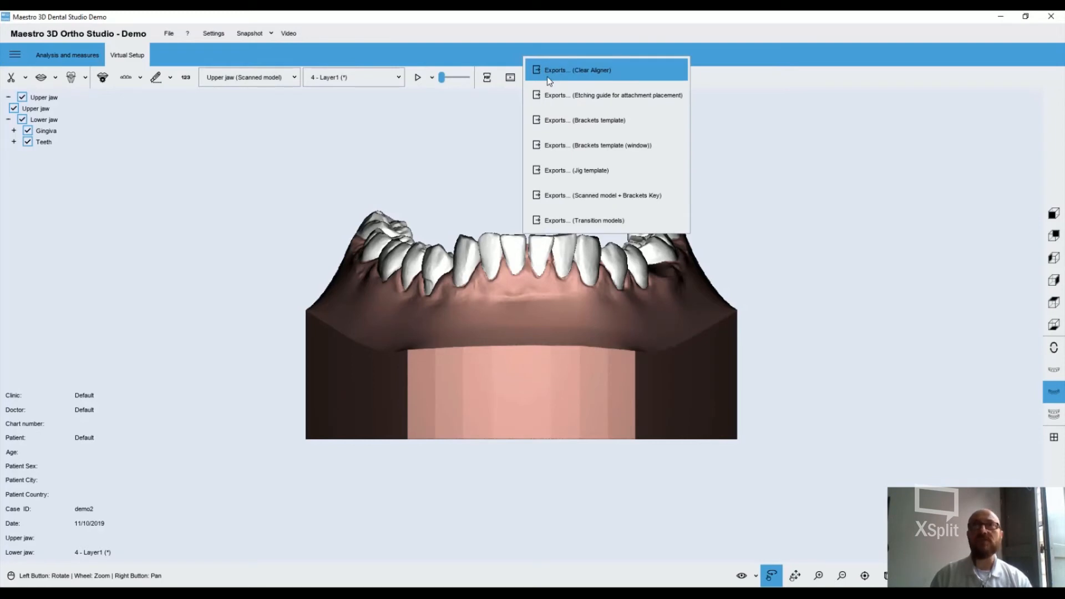
left_click(575, 76)
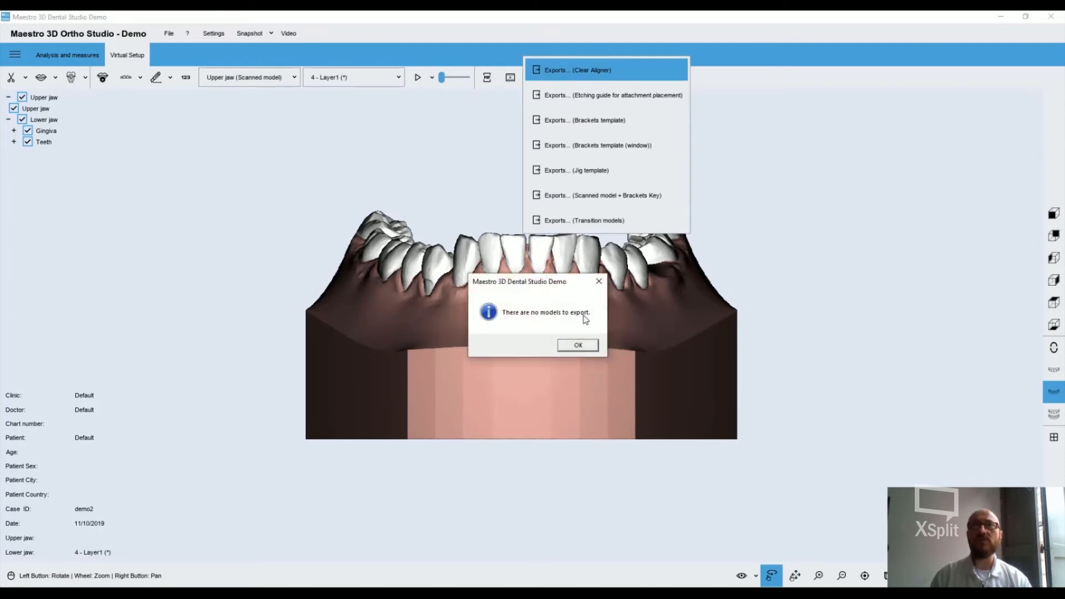
left_click(580, 344)
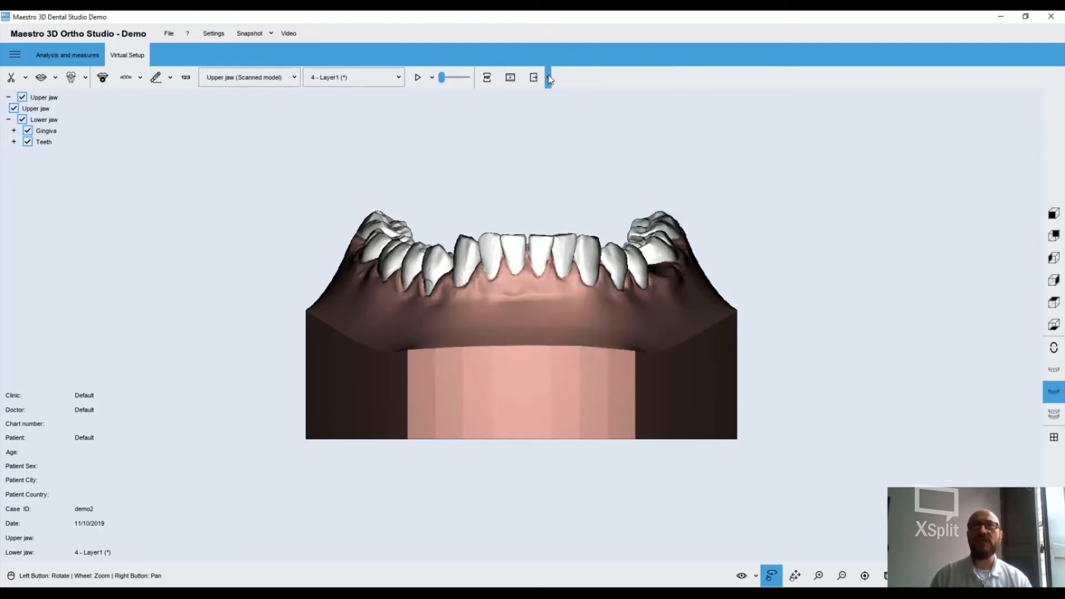
mouse_move(548, 230)
left_mouse_down()
mouse_move(284, 300)
mouse_move(525, 401)
mouse_move(551, 235)
left_mouse_up()
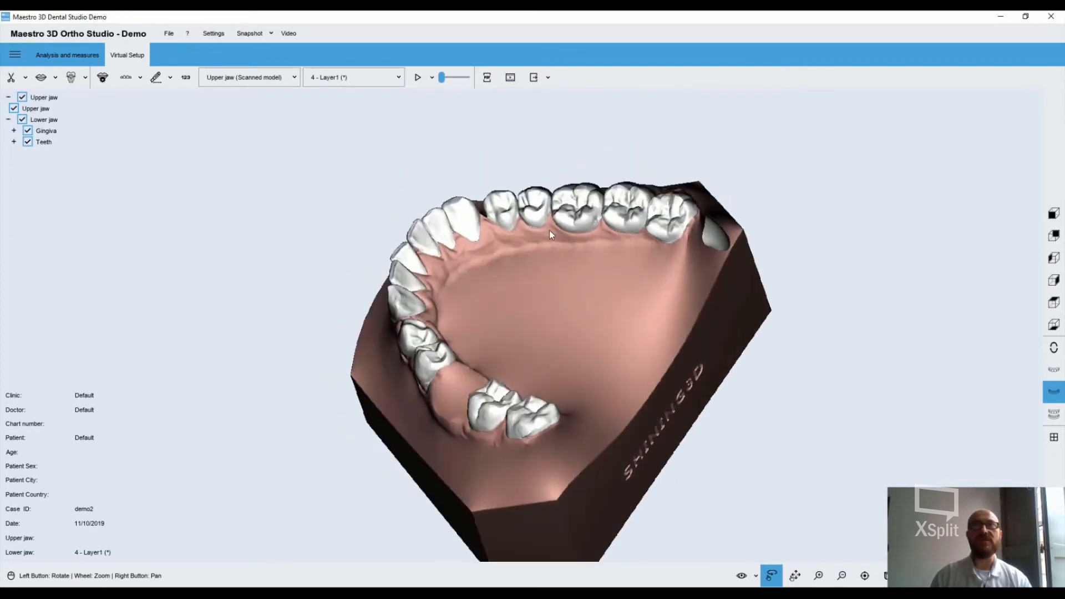
left_click(549, 79)
left_click(565, 72)
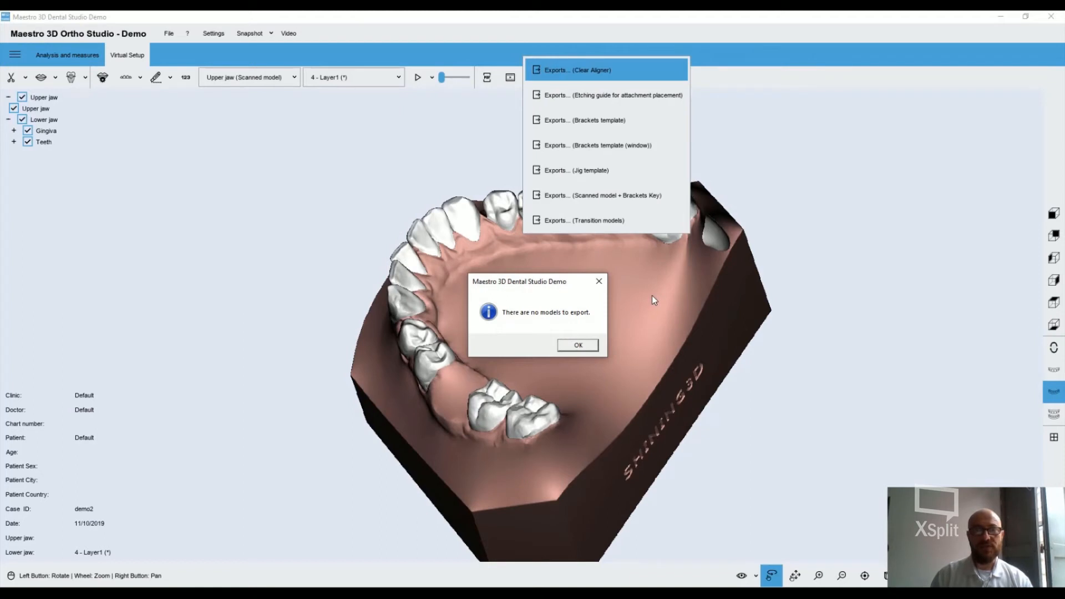
left_click(576, 345)
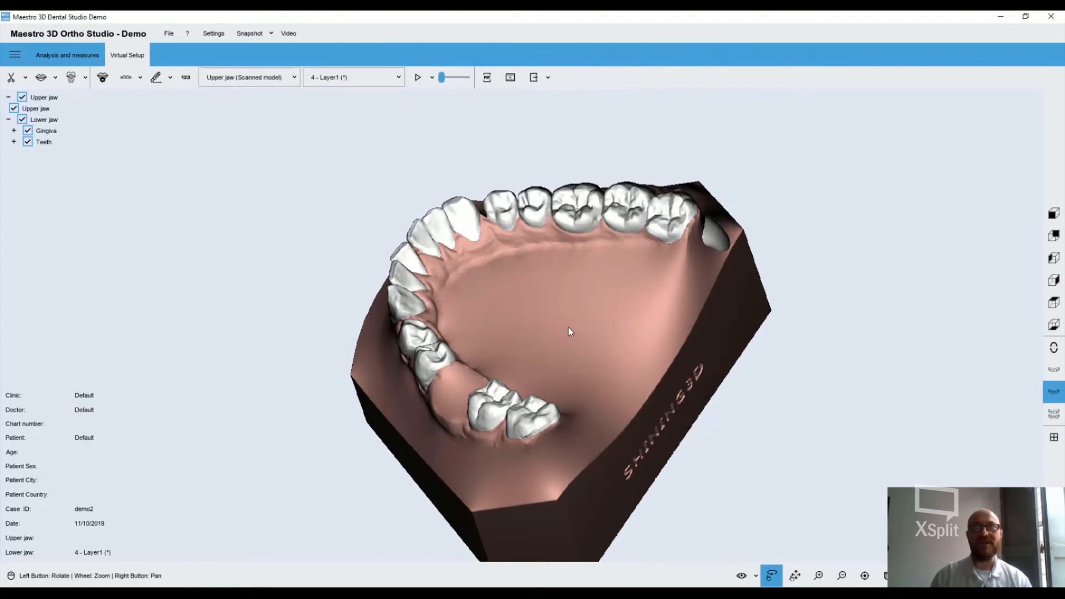
Start a Clear Aligner for all transition models and trace its margin along the lingual gingiva from one molar side to the other
left_click(141, 80)
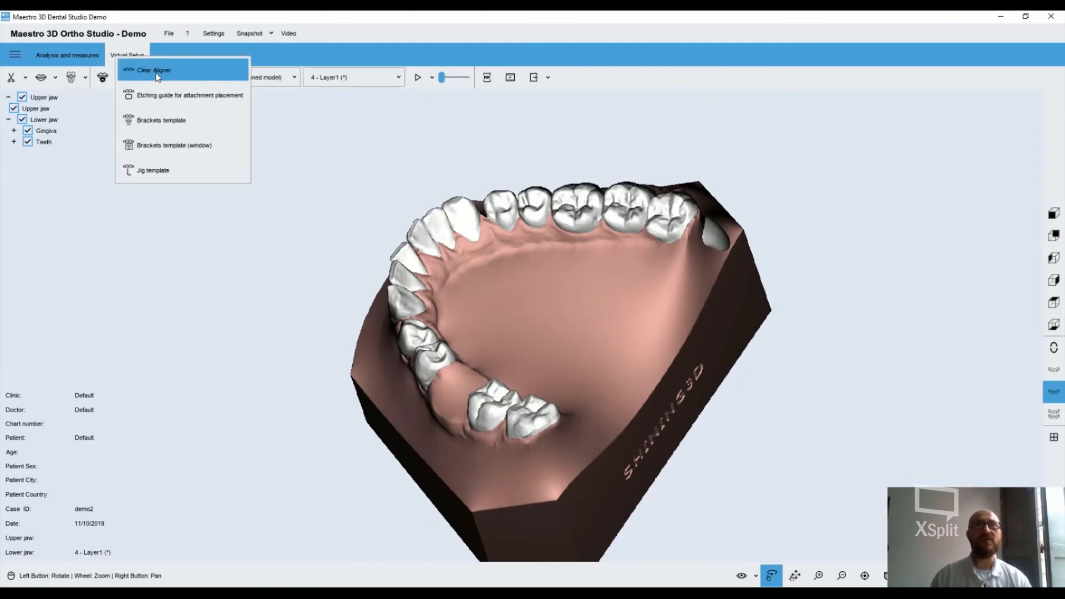
left_click(161, 72)
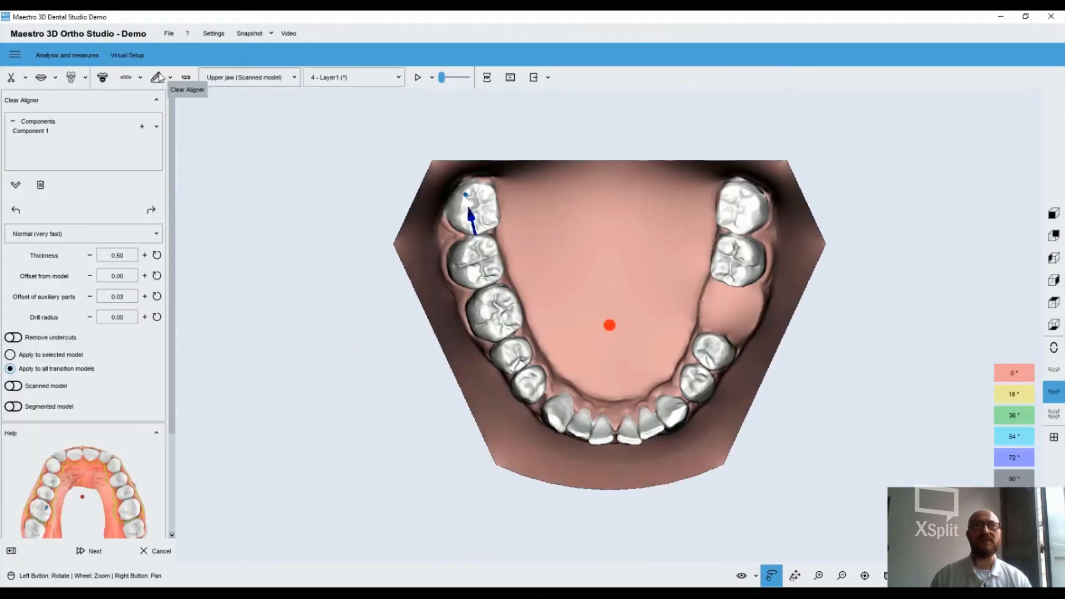
left_click_drag(545, 271, 465, 355)
left_click(468, 349)
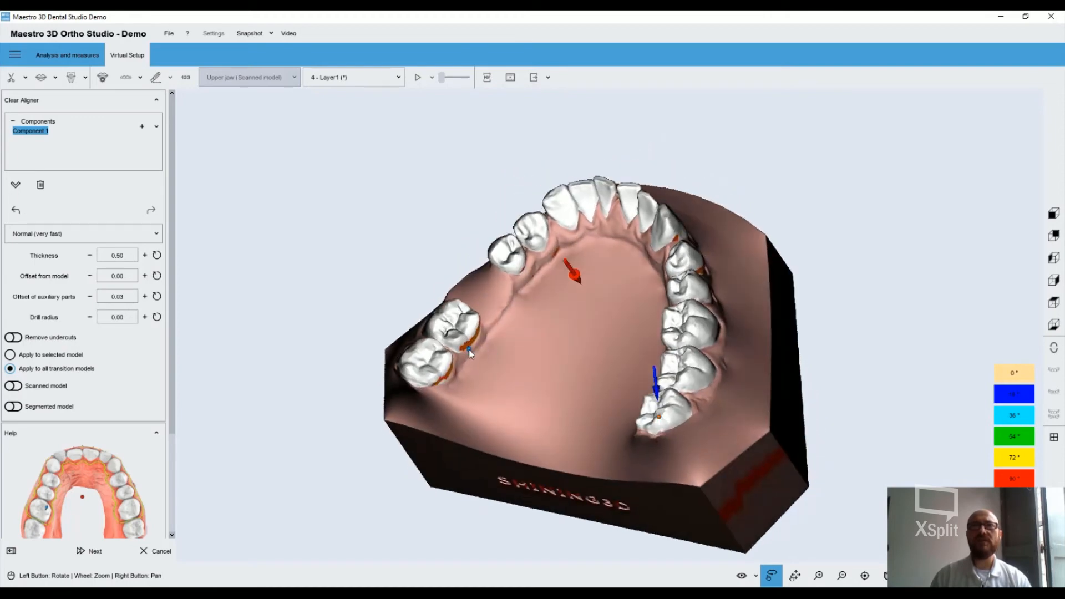
left_click(481, 337)
left_click(527, 275)
left_click_drag(564, 292, 636, 249)
left_click(557, 254)
left_click(613, 232)
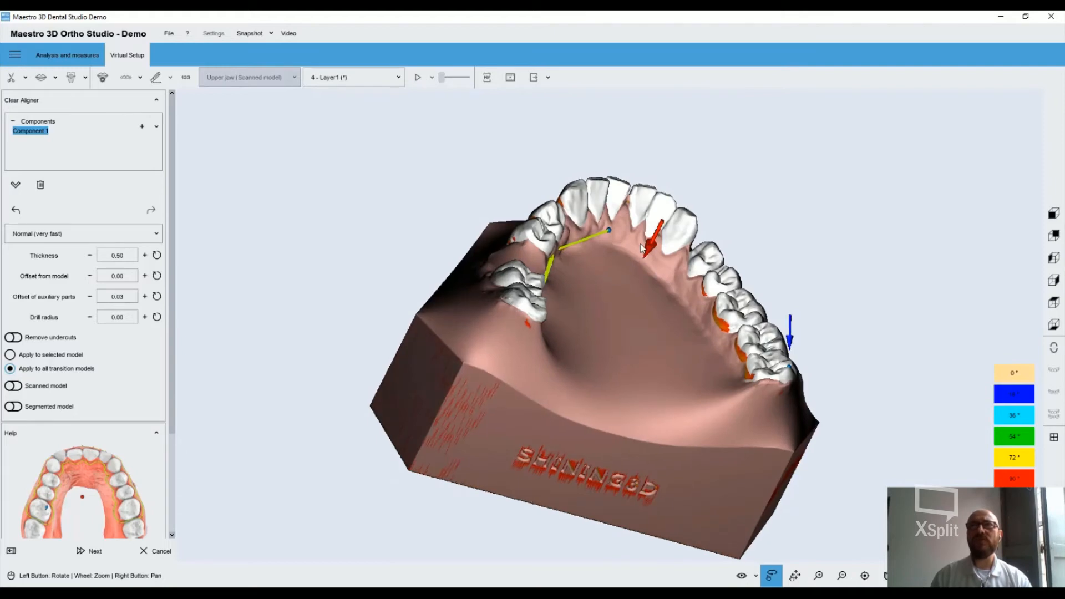
left_click(680, 280)
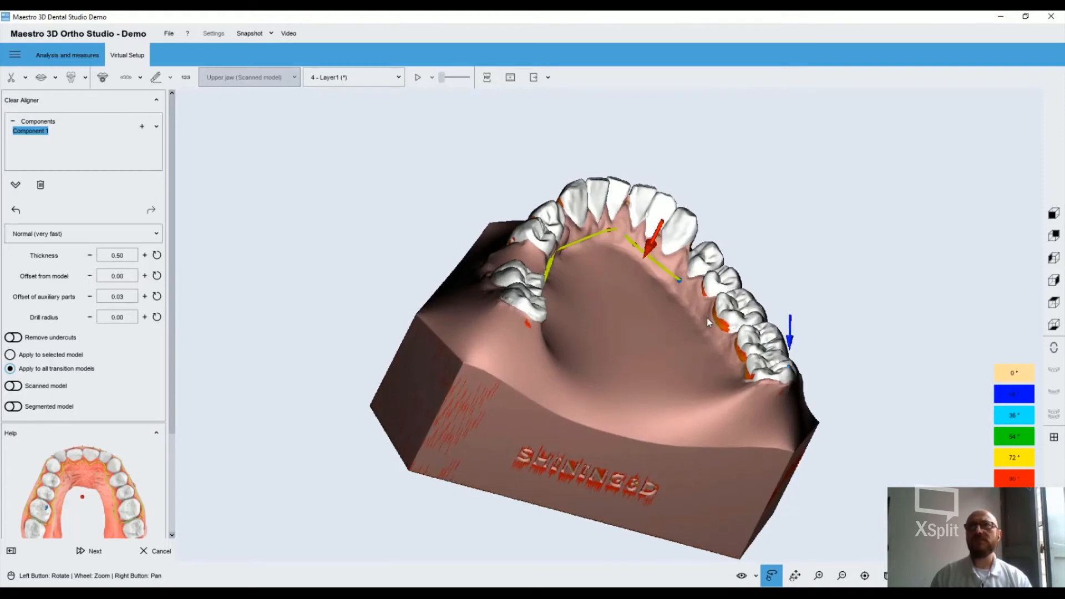
left_click(730, 347)
Continue the aligner margin along the buccal gingiva of the lower arch and close the contour around the teeth
left_click_drag(714, 375, 740, 380)
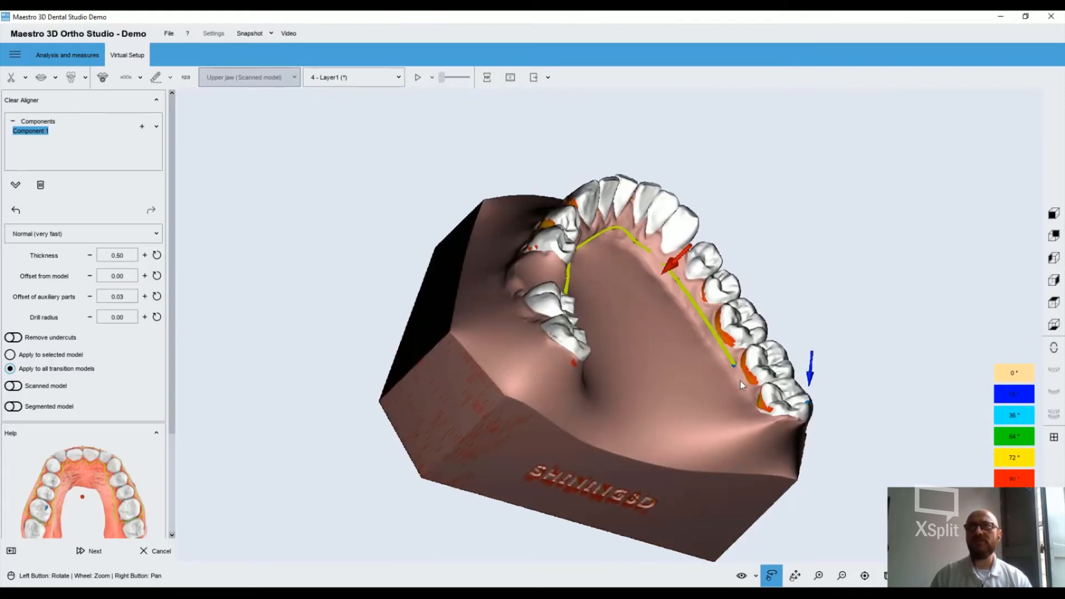
left_click_drag(613, 287, 610, 407)
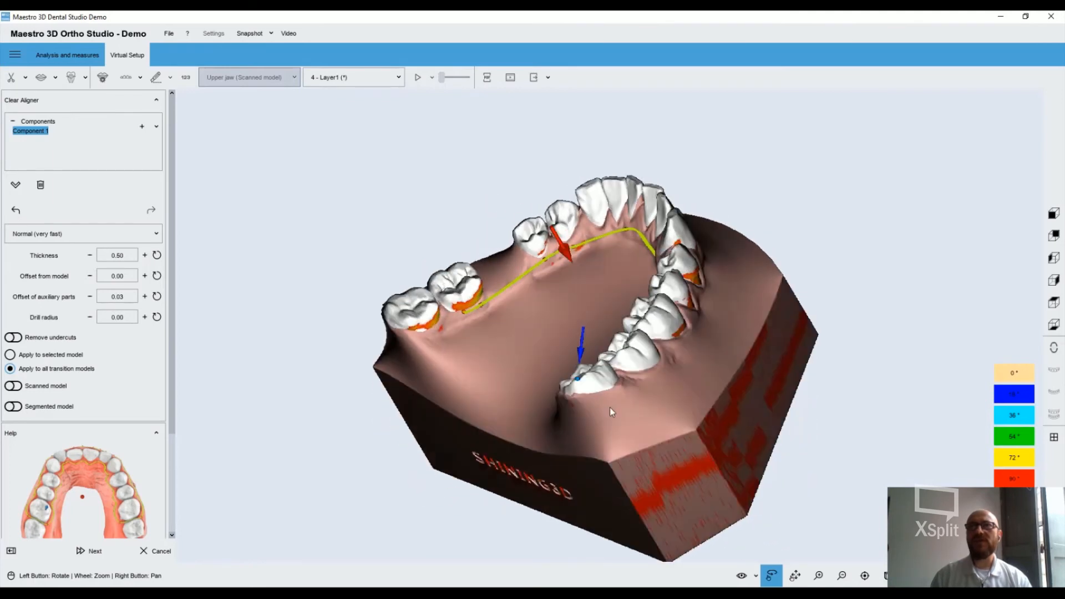
left_click(660, 374)
left_click_drag(683, 347, 649, 304)
left_click(647, 341)
left_click(653, 327)
left_click(642, 320)
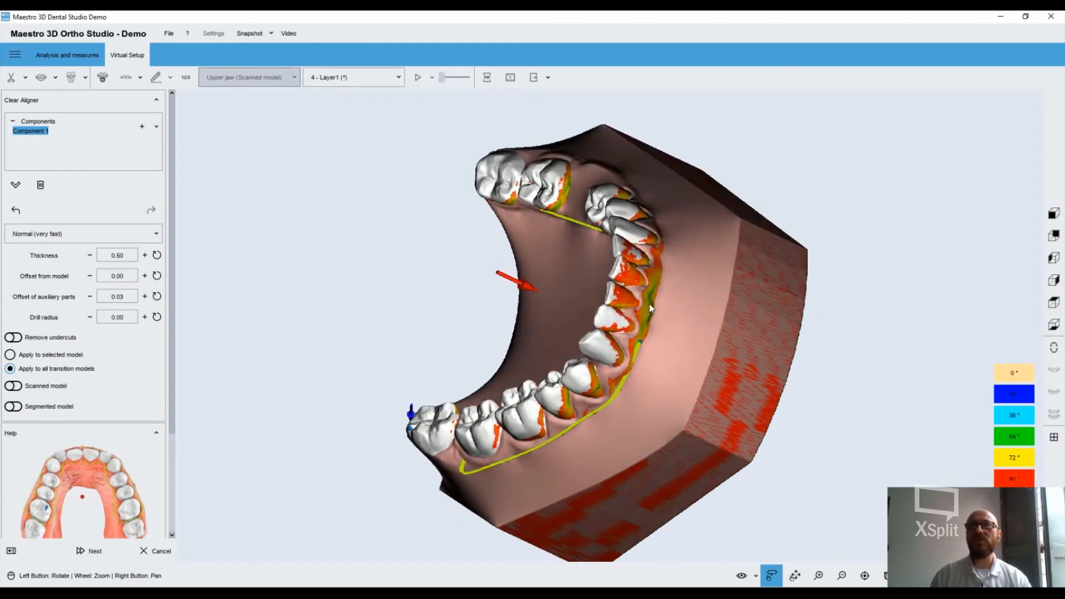
left_click(649, 304)
left_click_drag(661, 245, 651, 281)
left_click(643, 231)
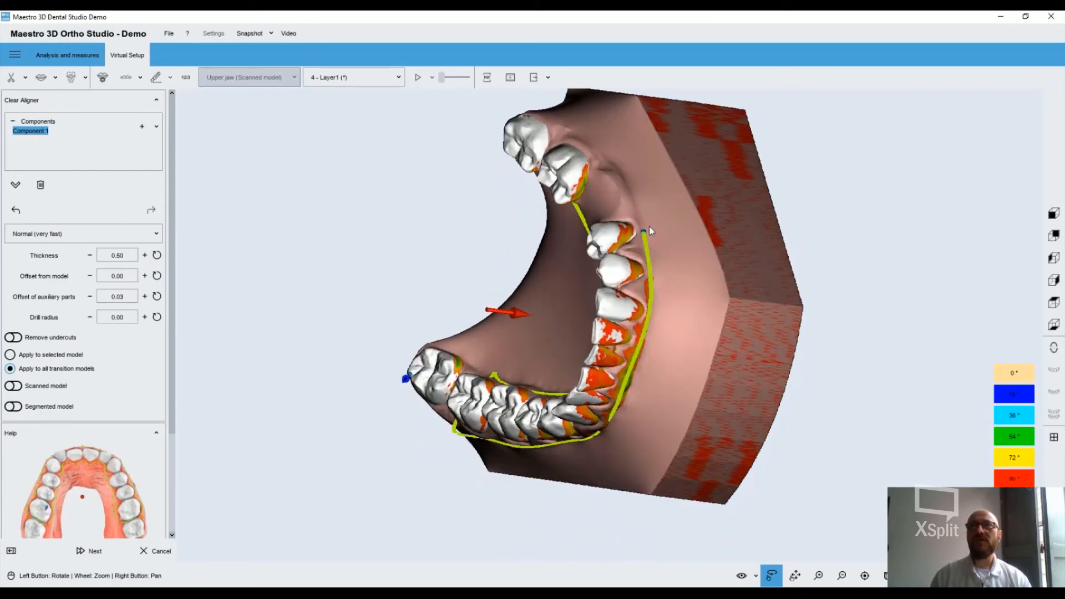
left_click_drag(650, 227, 737, 269)
mouse_move(724, 234)
left_mouse_down()
mouse_move(693, 241)
mouse_move(760, 262)
mouse_move(724, 260)
mouse_move(720, 248)
mouse_move(741, 240)
mouse_move(730, 251)
left_mouse_up()
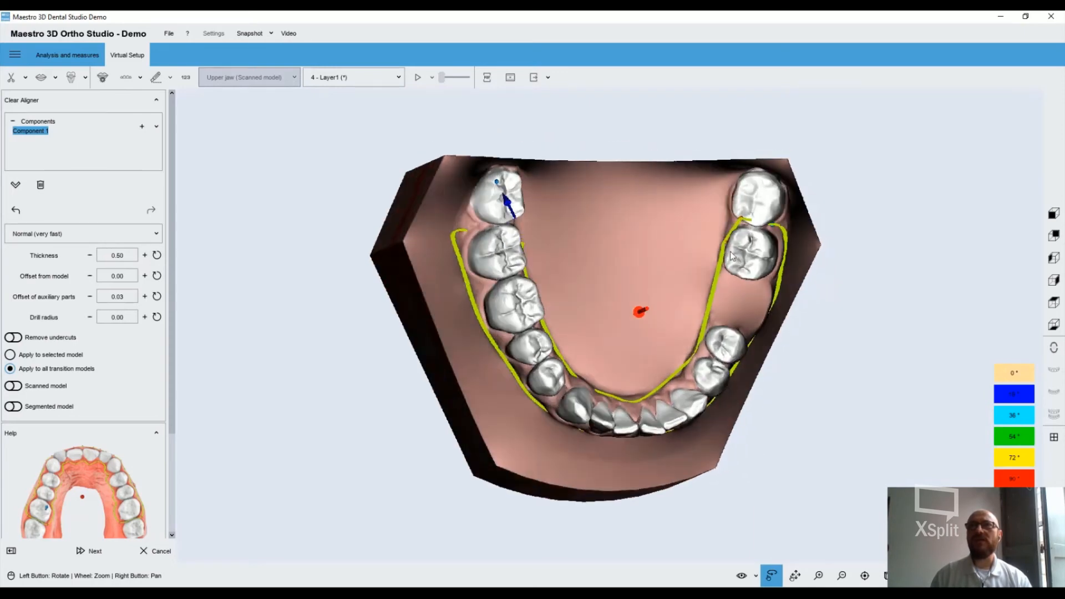
Refine the aligner margin with extra control points on the lingual side, following the gumline near the canine and incisors
left_click_drag(483, 238, 632, 371)
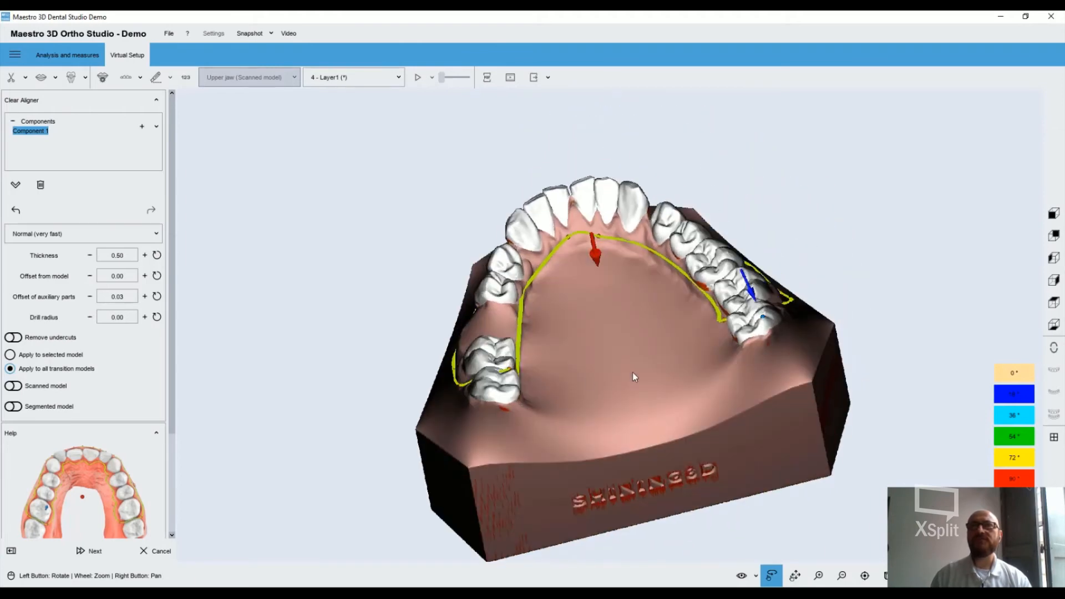
scroll(582, 375, "down", 4)
scroll(582, 375, "up", 5)
left_click_drag(573, 346, 537, 247)
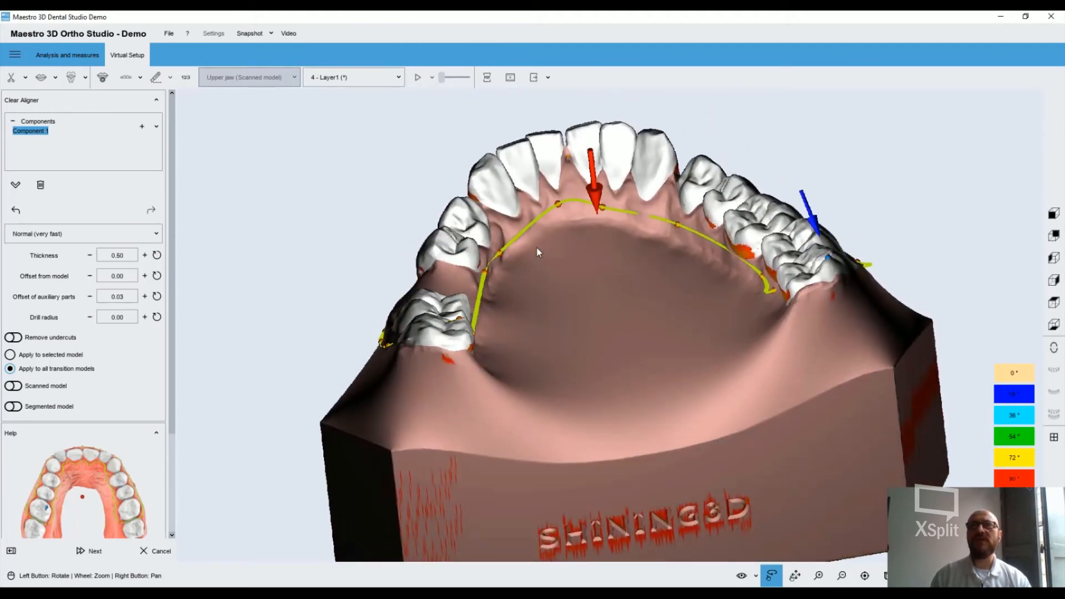
double_click(517, 235)
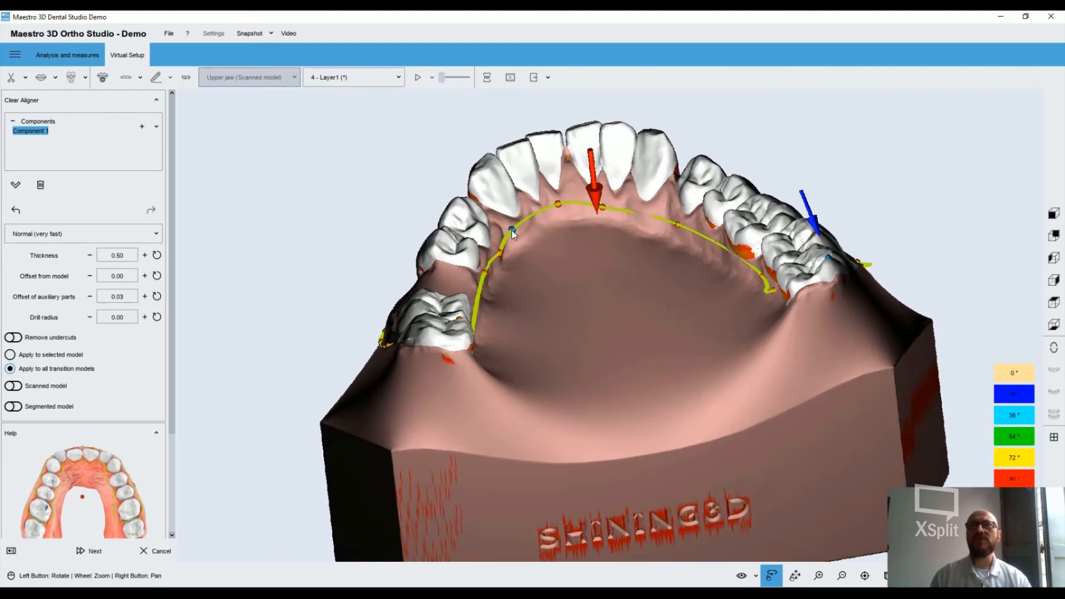
double_click(519, 218)
mouse_move(540, 214)
left_mouse_down()
mouse_move(531, 210)
mouse_move(557, 209)
mouse_move(542, 212)
left_mouse_up()
double_click(540, 204)
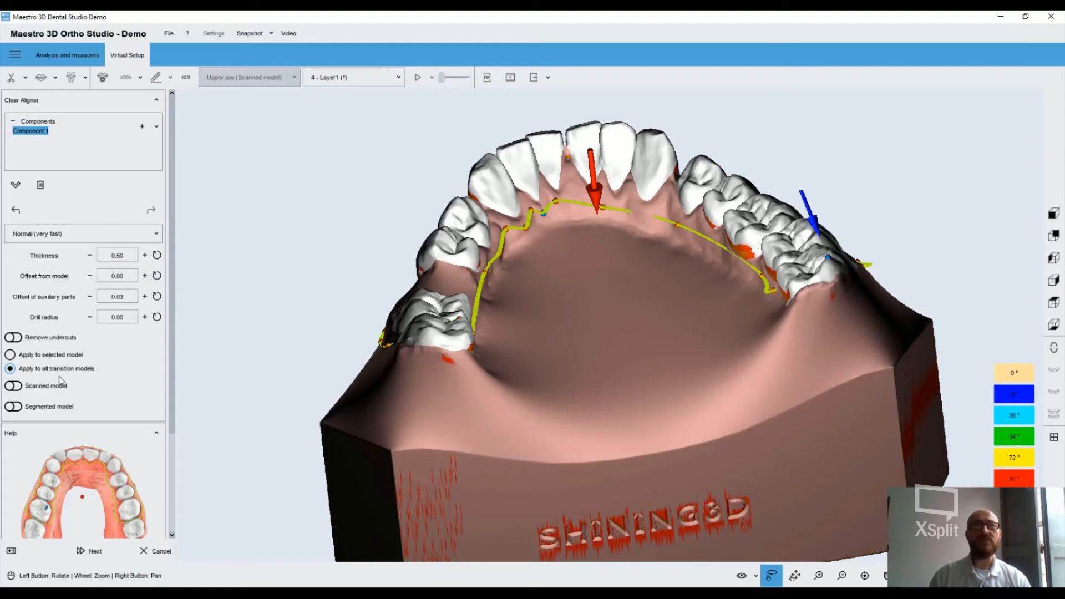
Move the blue arrow's control point onto a tooth inside the margin and generate the clear aligner
left_click(89, 551)
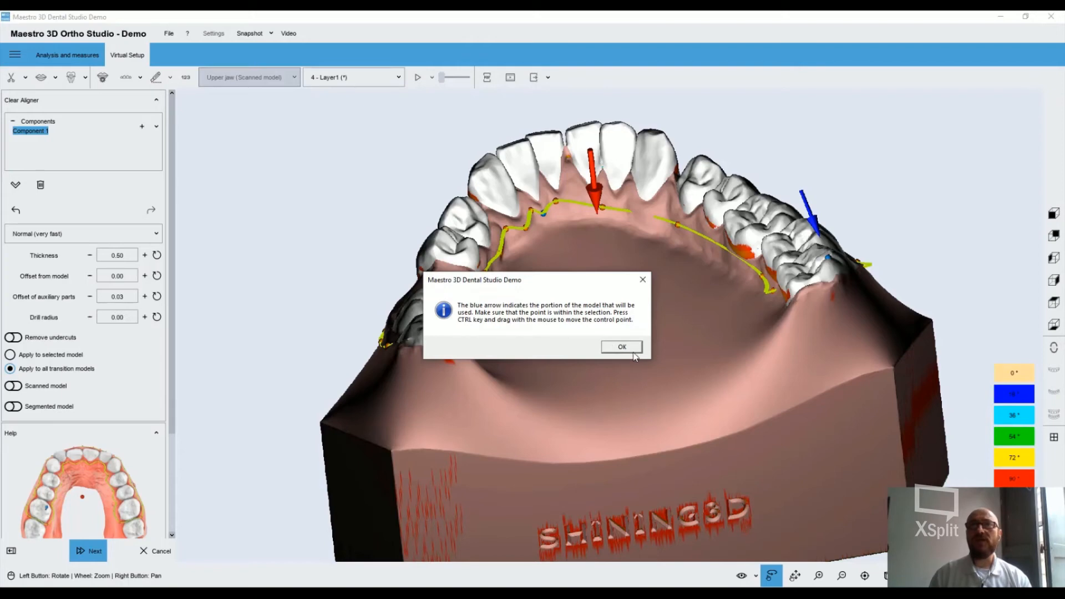
left_click(622, 347)
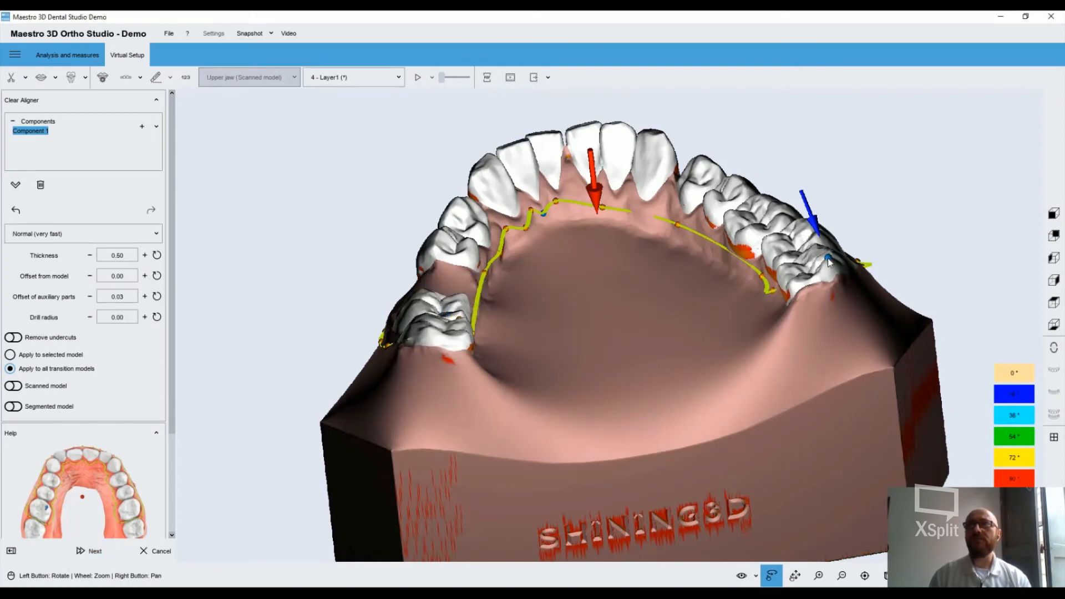
left_click_drag(828, 258, 758, 212)
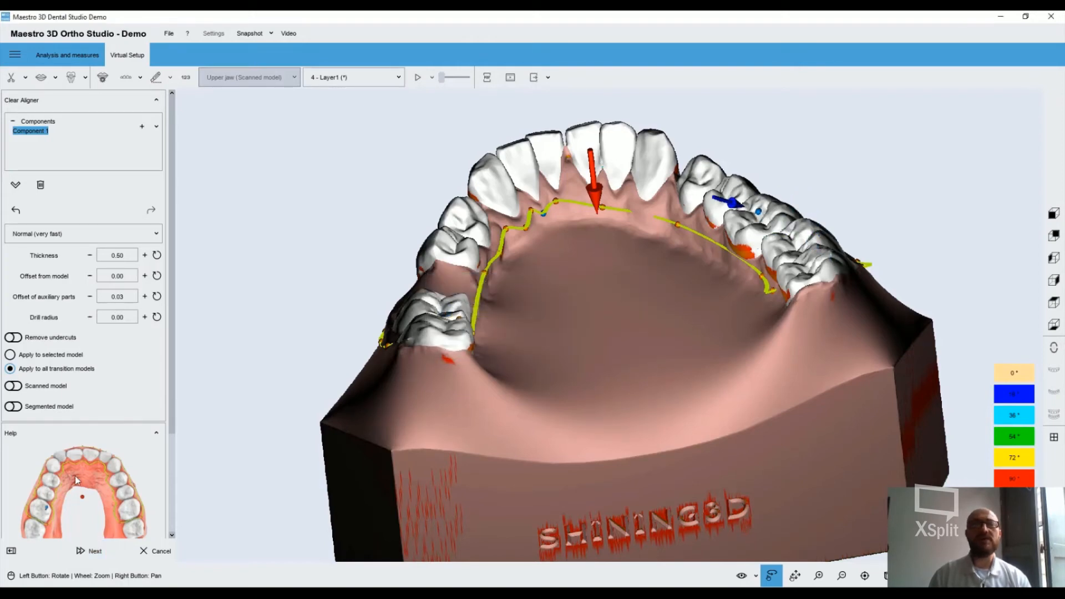
left_click(95, 550)
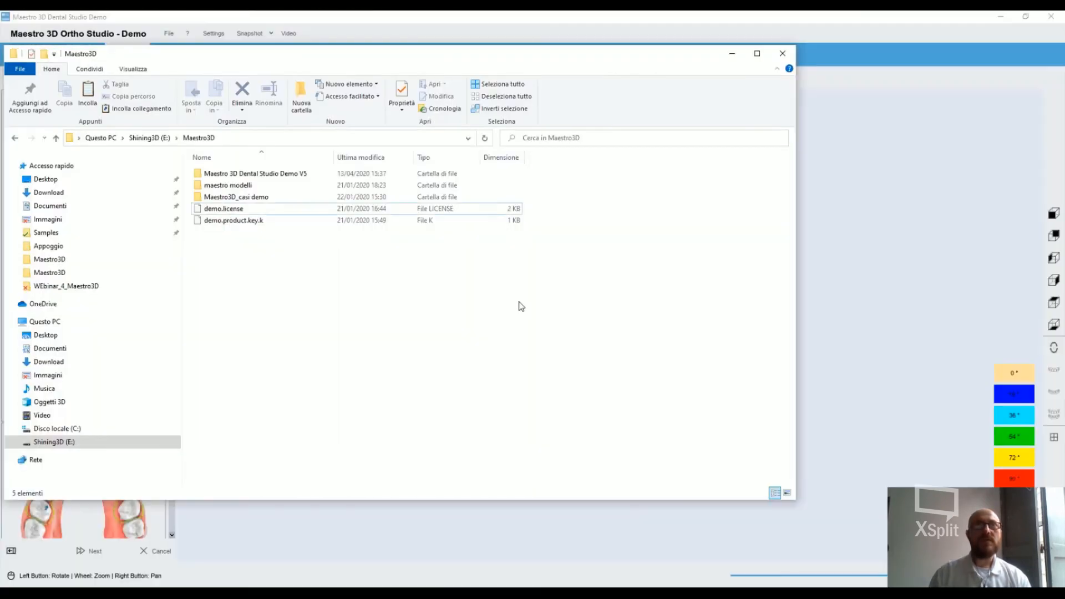
Switch to File Explorer and examine the Aligner_brackets and Aligner_brackets_Jigs sample pictures in the Maestro3D images folder
left_click(76, 260)
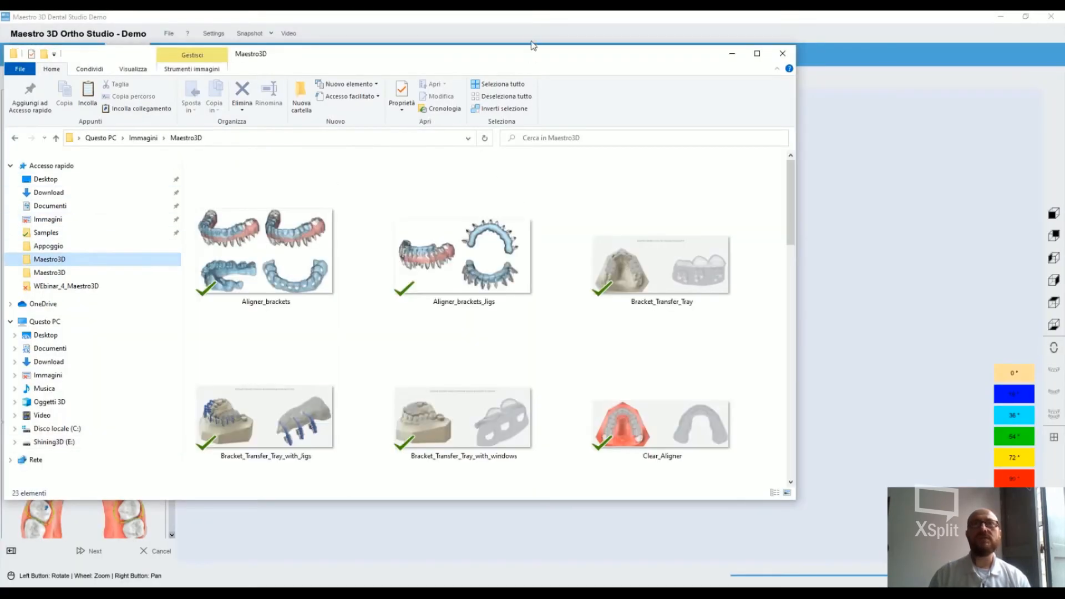
left_click(284, 250)
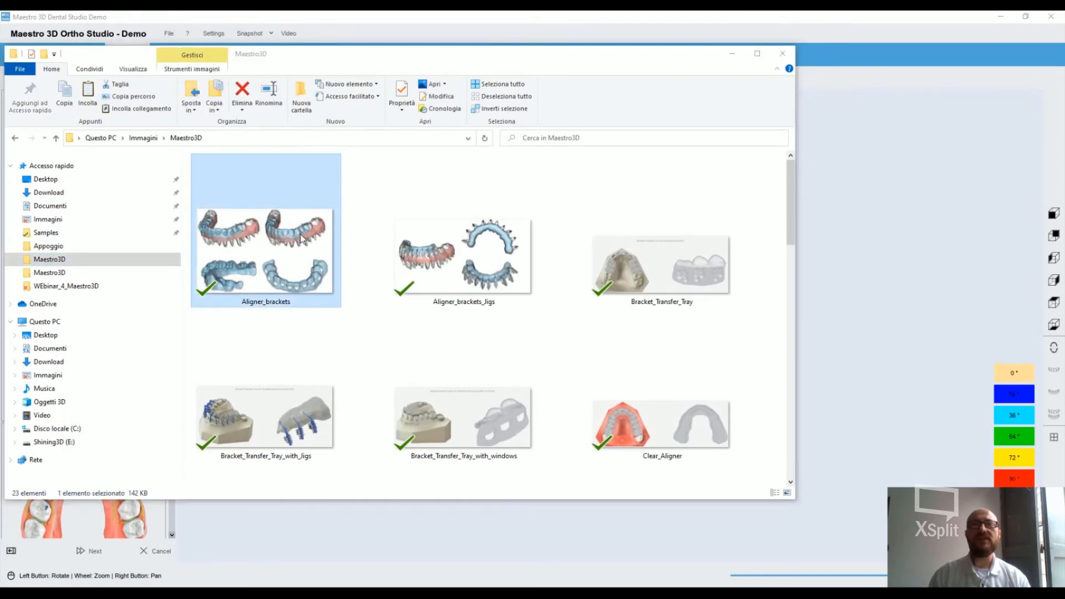
double_click(301, 237)
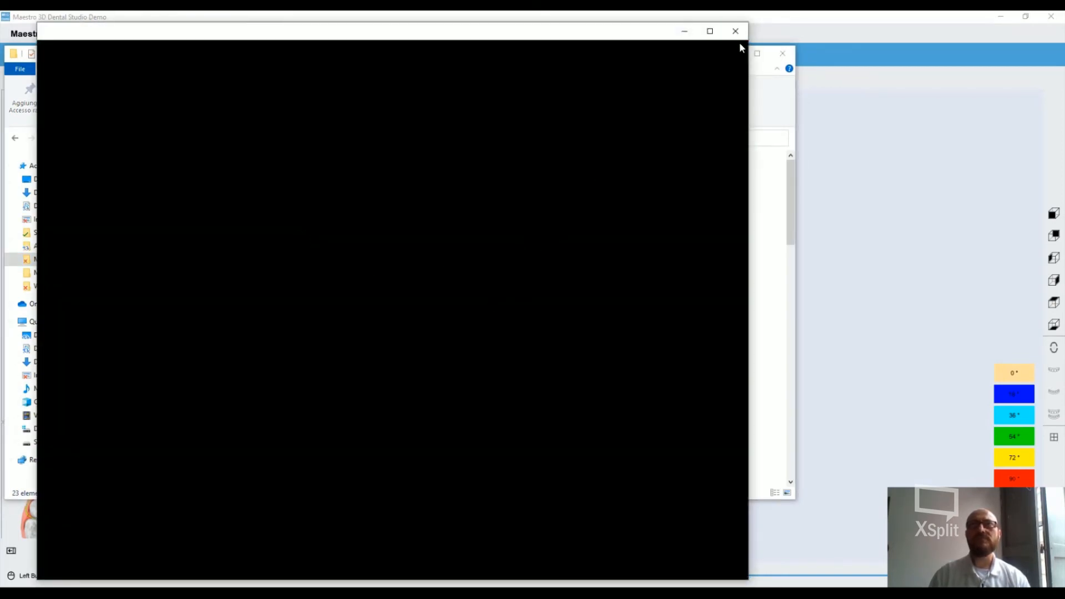
left_click(770, 65)
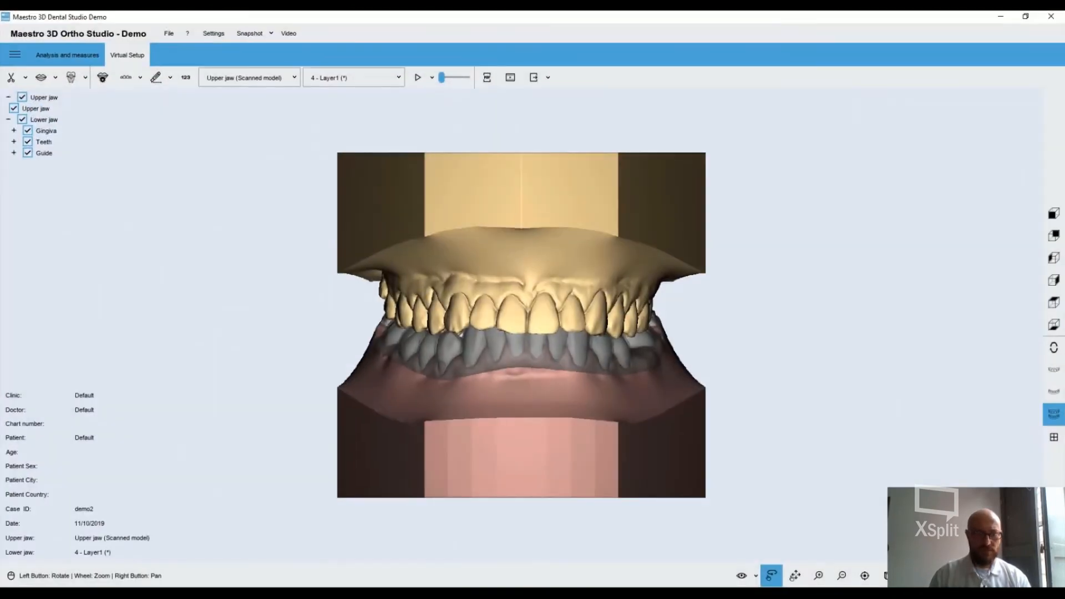
key("alt+Tab")
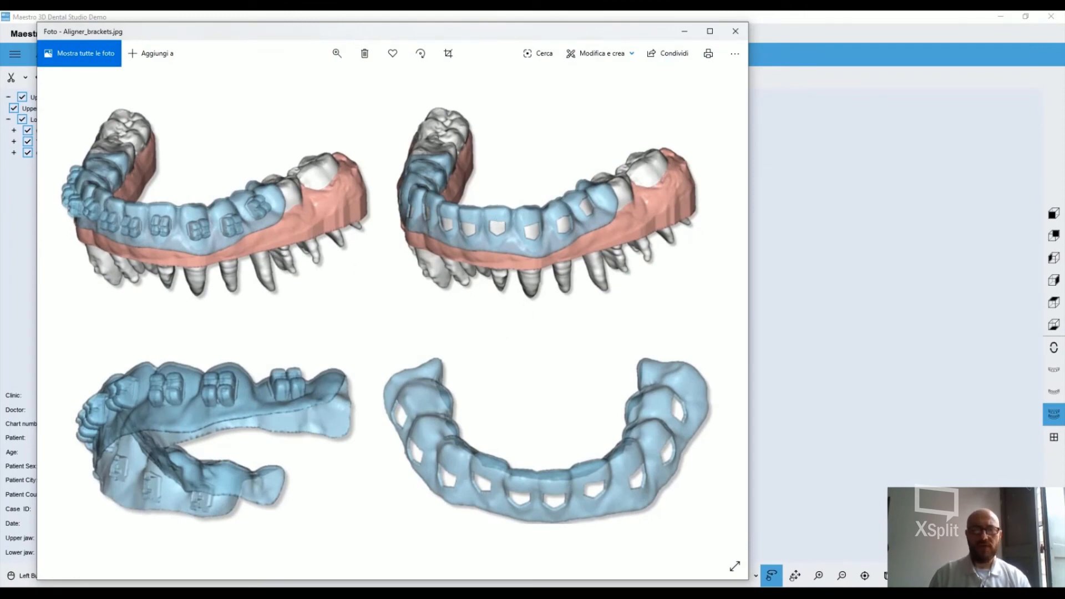
left_click(723, 315)
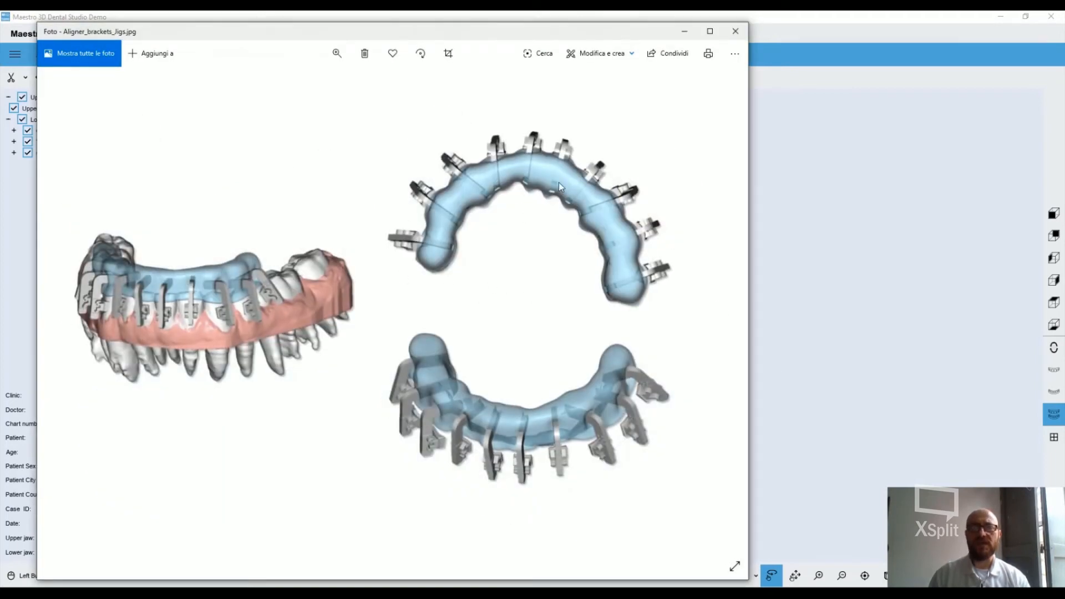
left_click(735, 31)
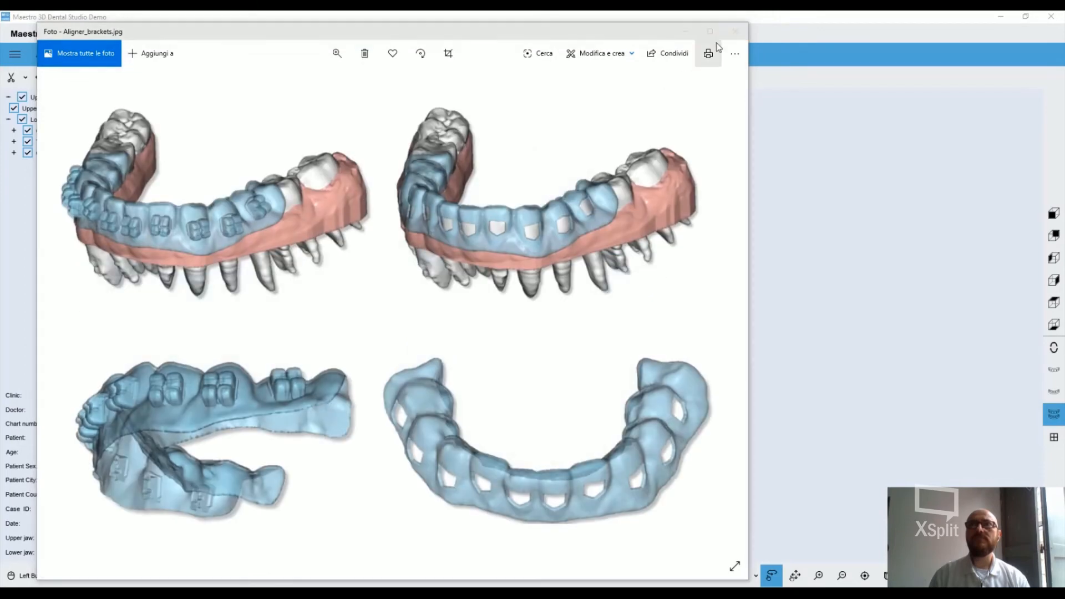
Export the lower jaw's P-001 clear aligners as STL files with the Axis Z option into the desktop folder xpo
left_click(735, 33)
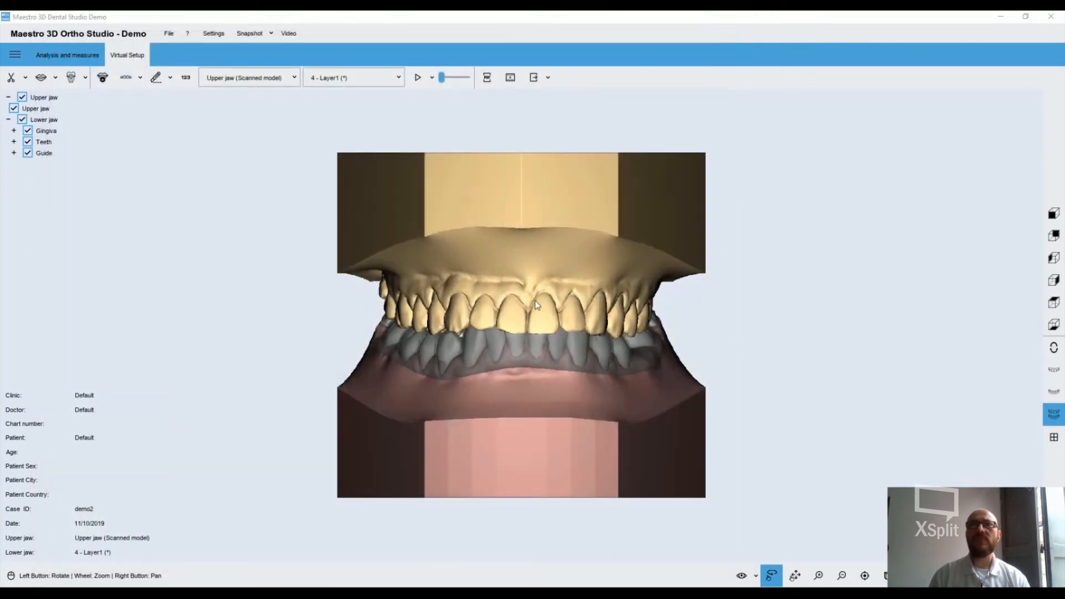
left_click_drag(438, 383, 554, 355)
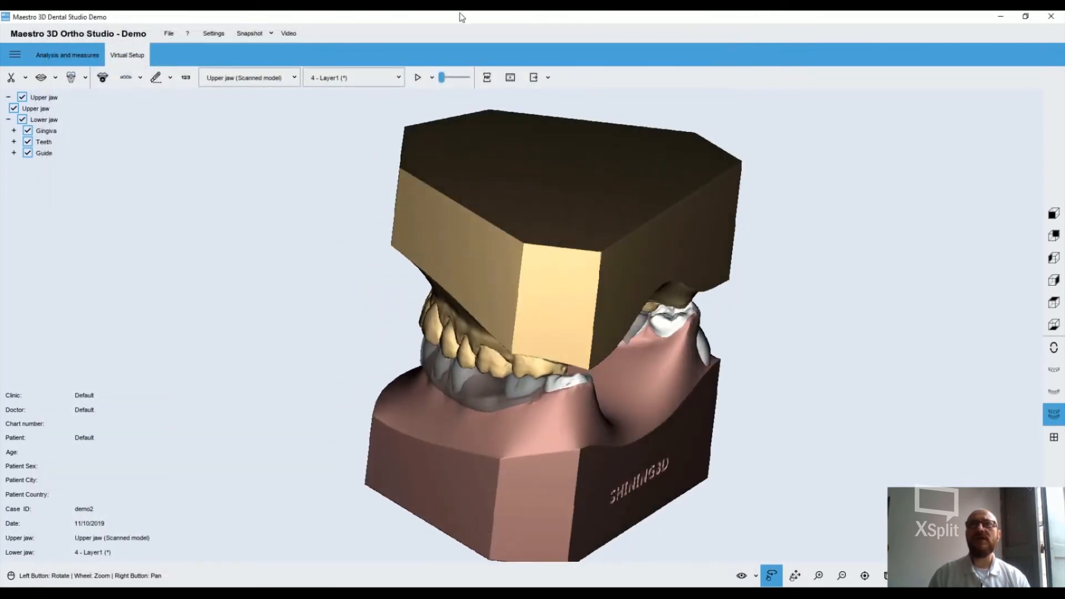
left_click(547, 77)
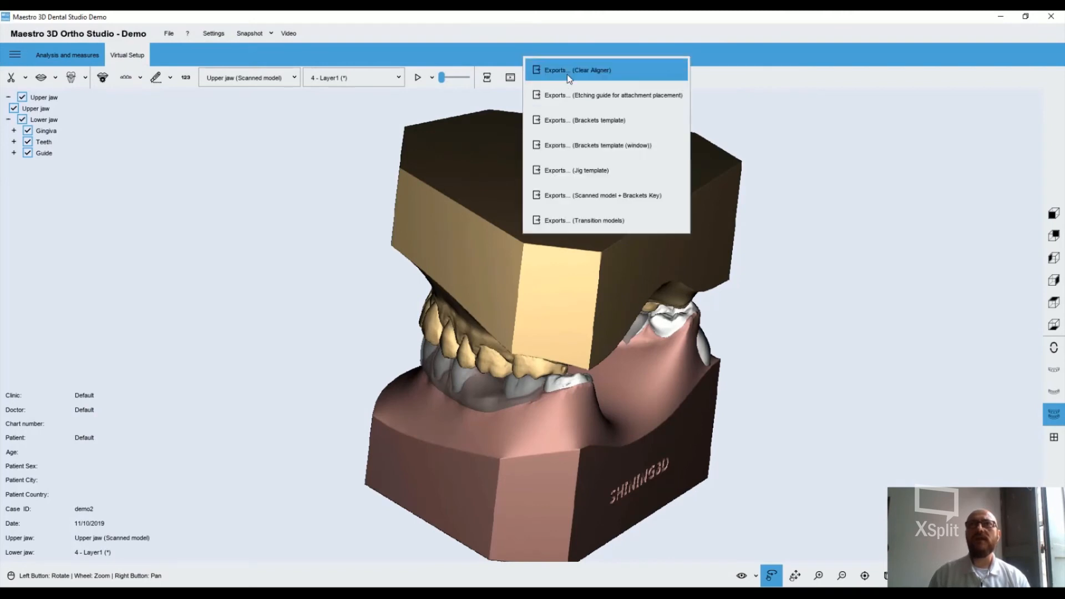
left_click(569, 71)
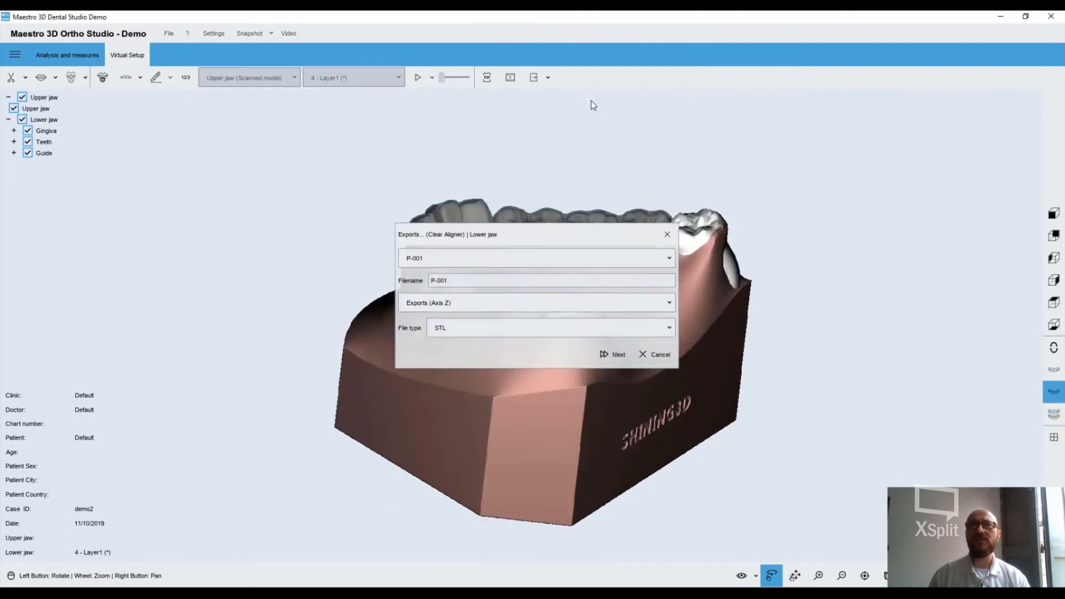
left_click(614, 361)
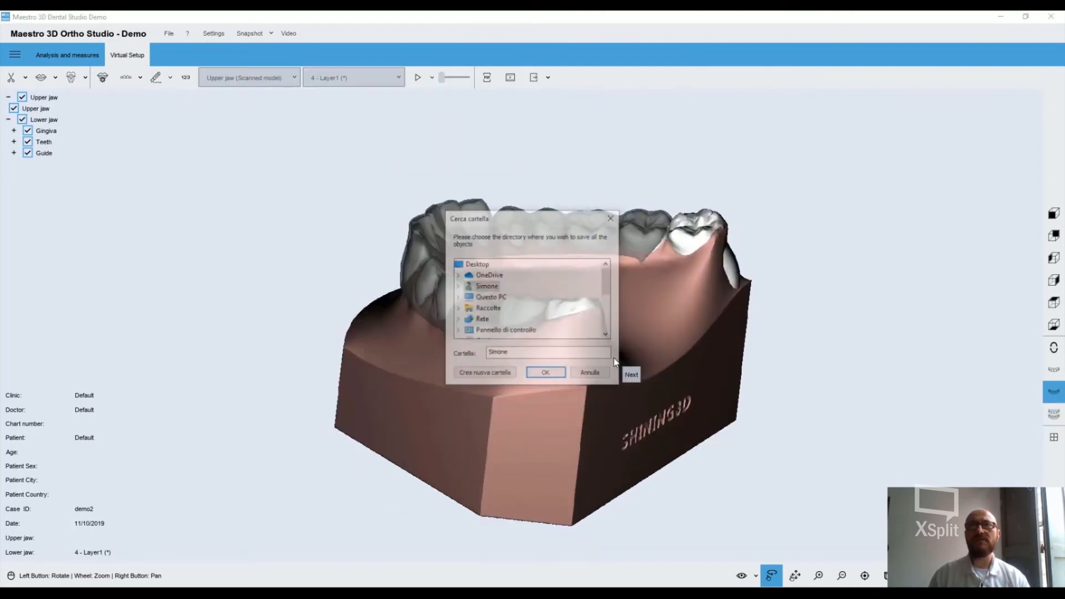
left_click(484, 266)
scroll(518, 288, "down", 5)
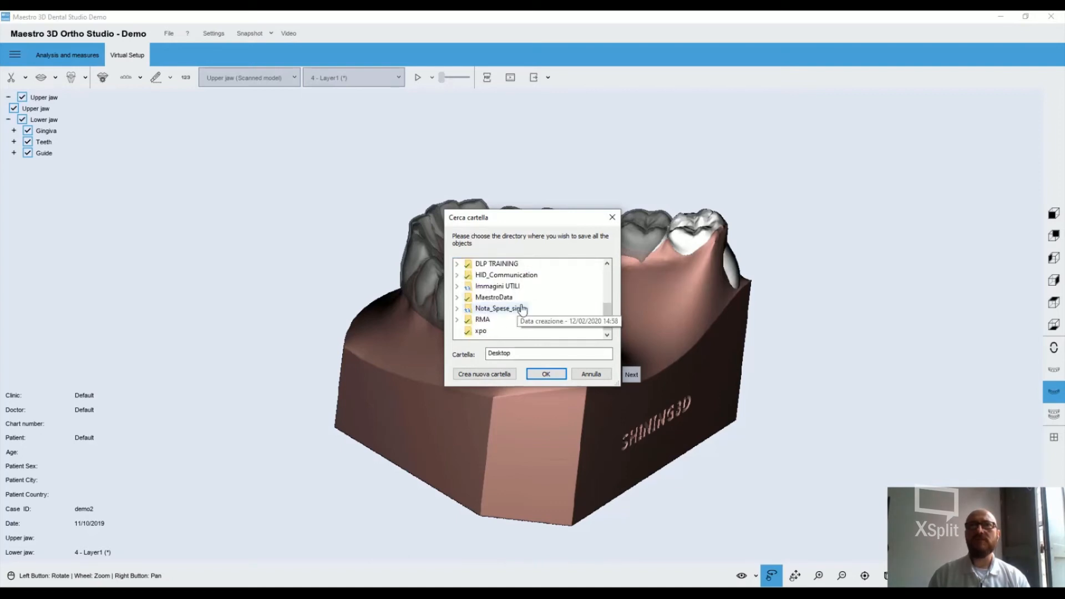
left_click(473, 332)
left_click(550, 375)
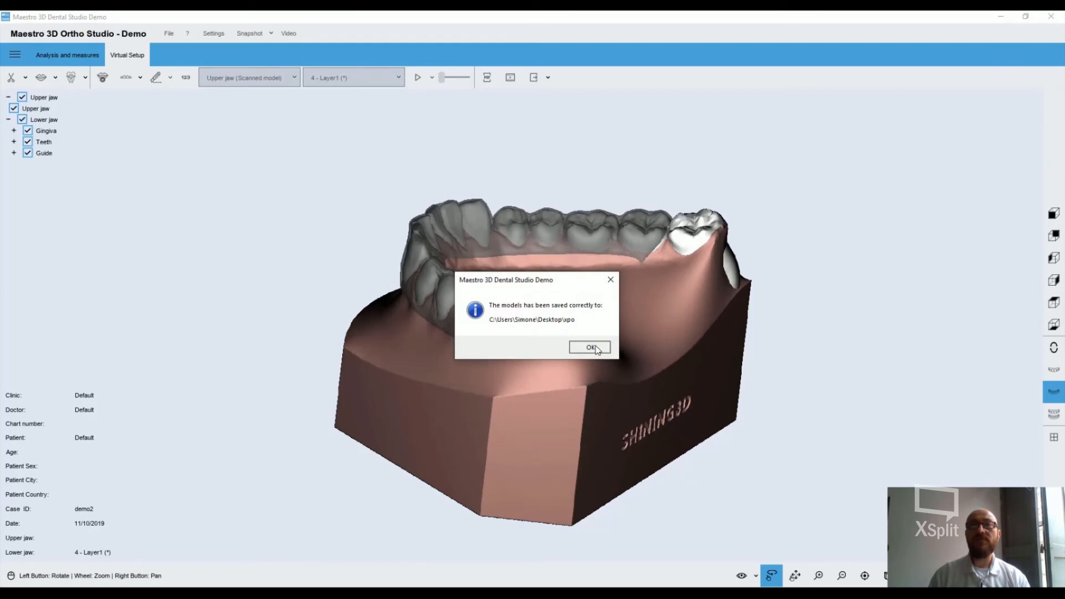
left_click(589, 347)
Switch to File Explorer's xpo folder and inspect the Clear Aligner files for the initial position, model 01 and model 02 in Print 3D
left_click_drag(531, 372, 616, 330)
mouse_move(313, 593)
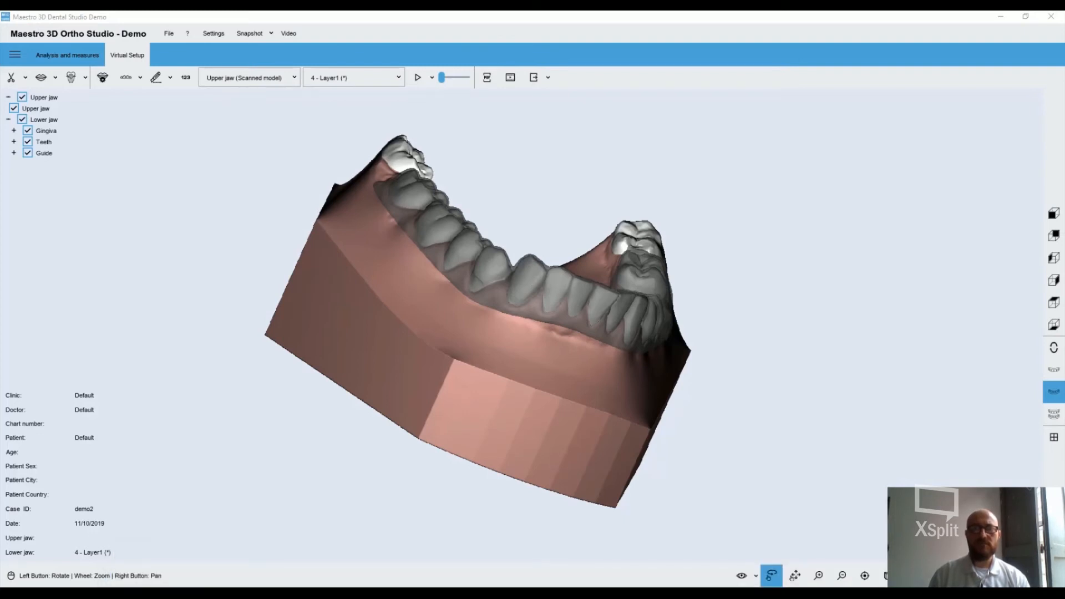
left_click_drag(648, 586, 593, 157)
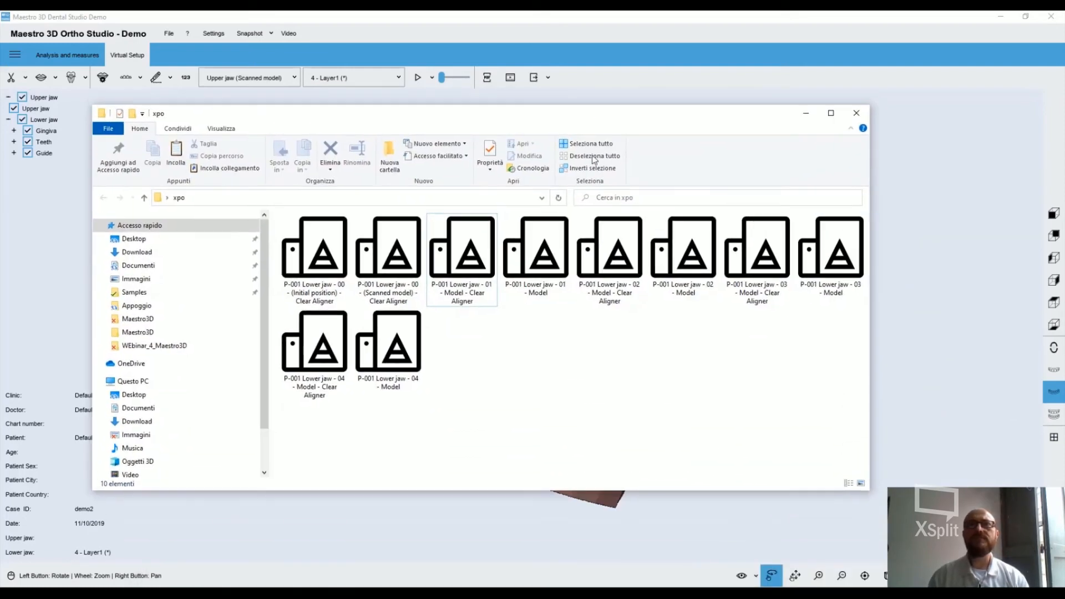
double_click(327, 259)
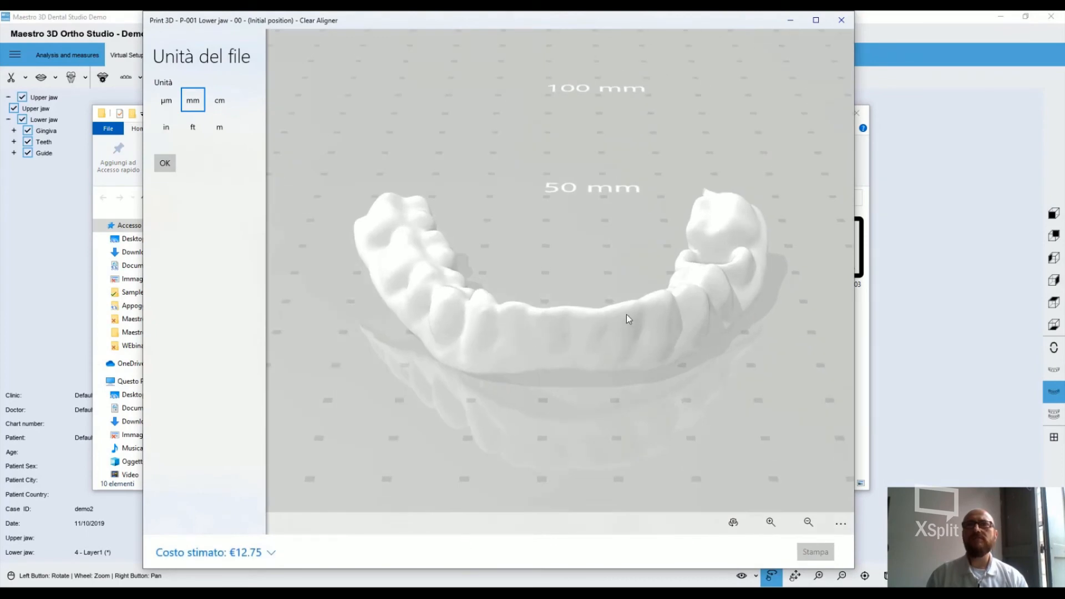
left_click_drag(627, 315, 608, 225)
left_click(840, 20)
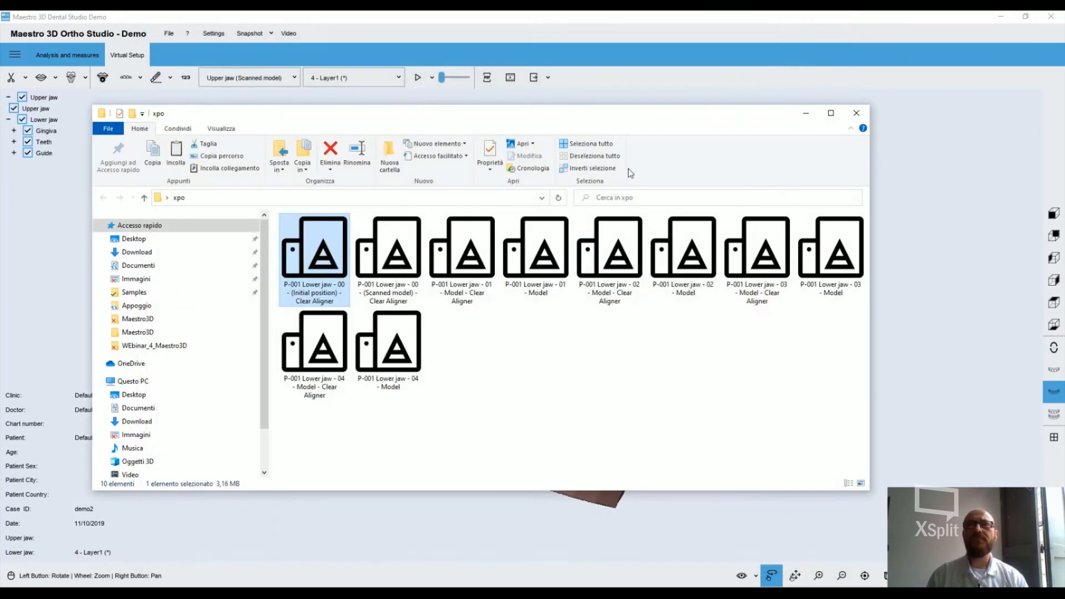
double_click(469, 240)
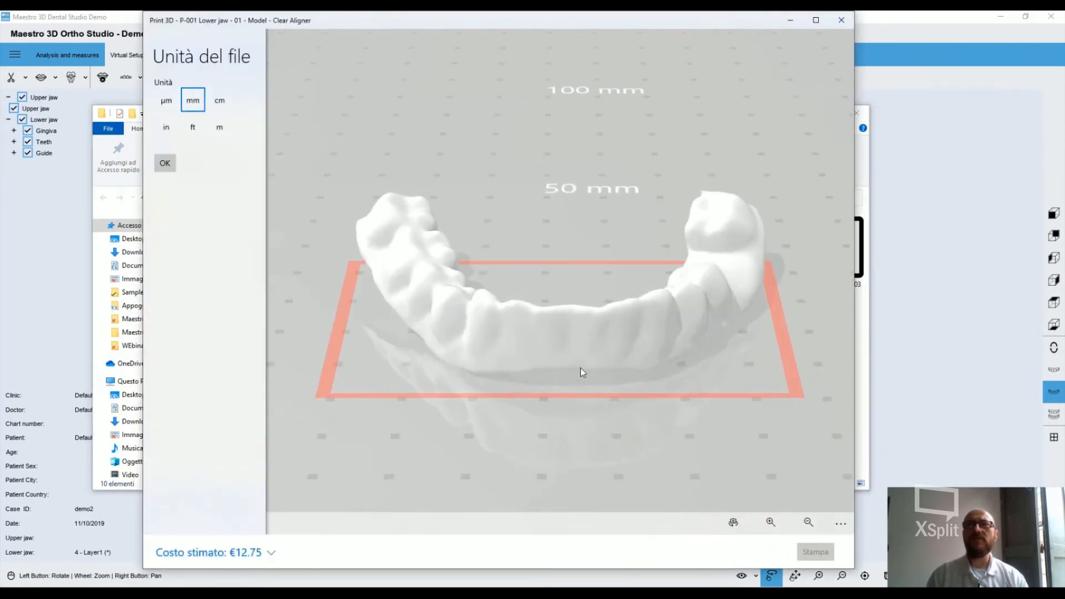
left_click(840, 20)
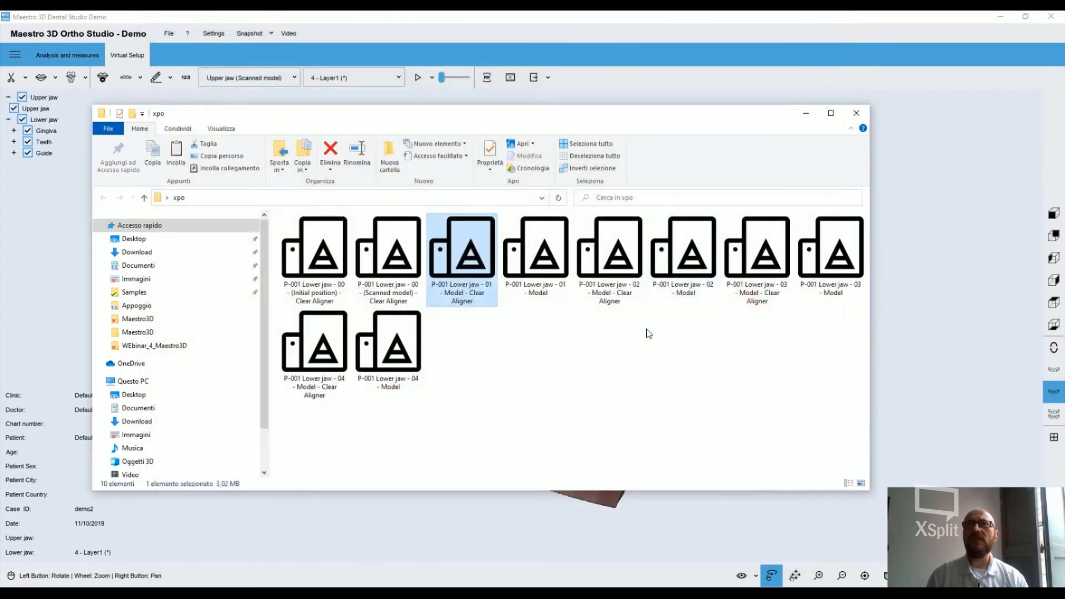
double_click(626, 259)
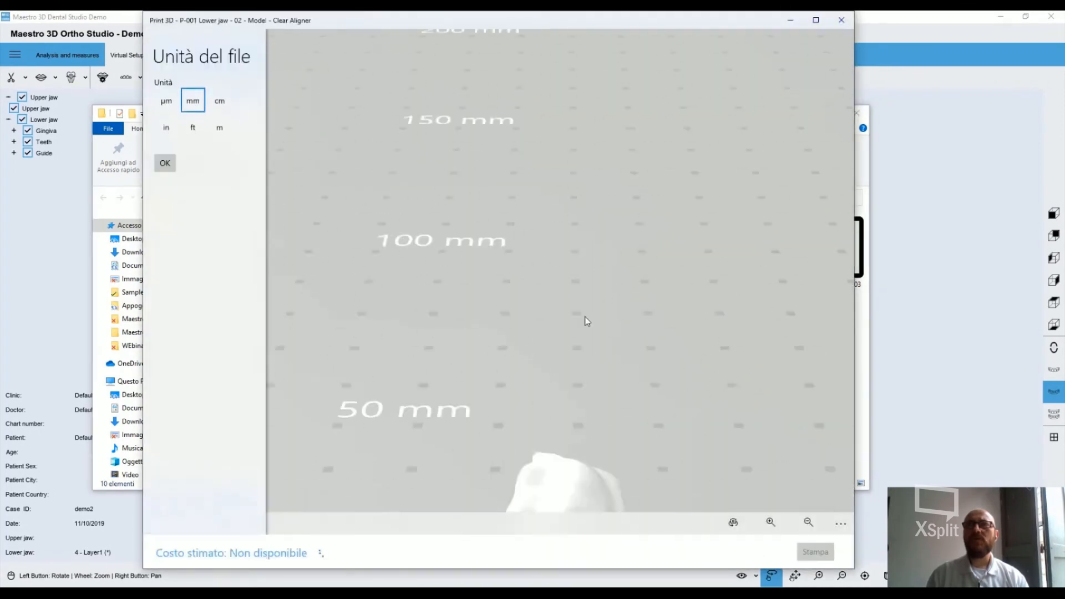
left_click(841, 20)
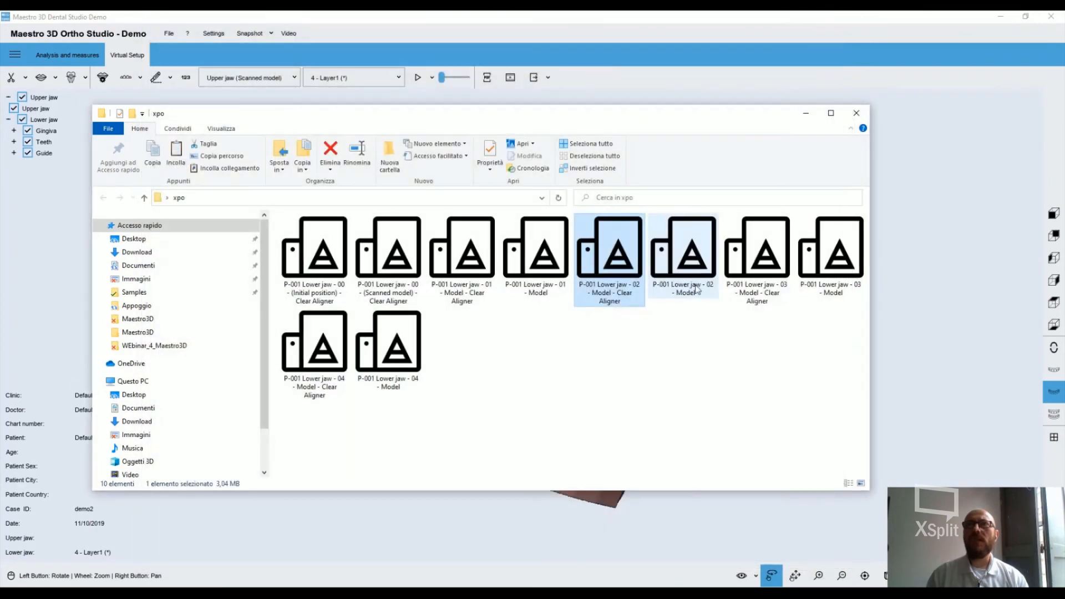
Inspect the exported P-001 Lower jaw - 04 - Model file in Print 3D, and return to Maestro 3D Ortho Studio
double_click(388, 350)
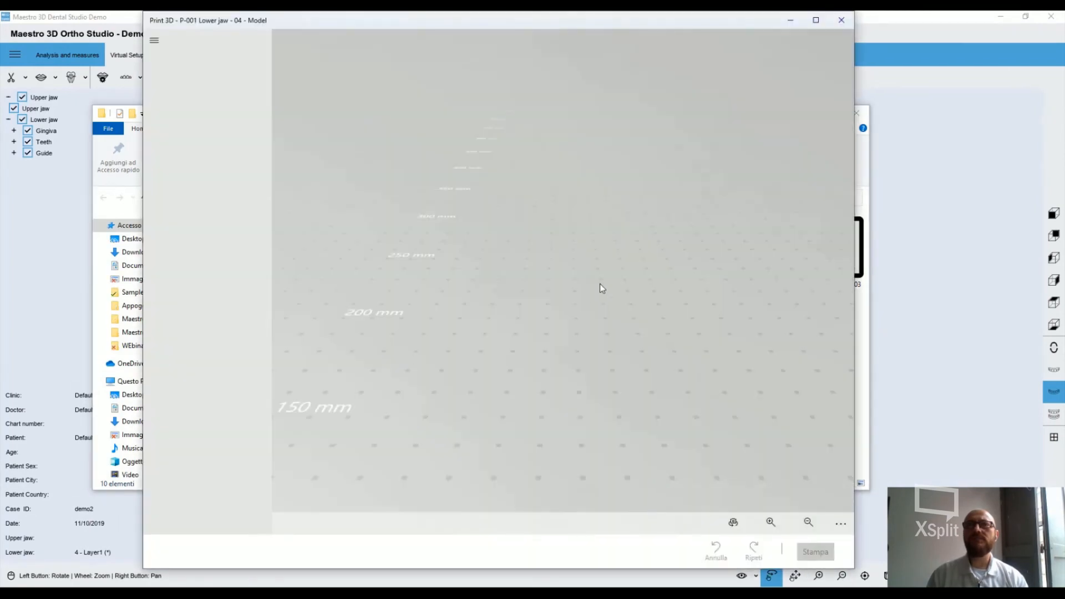
left_click_drag(606, 313, 568, 351)
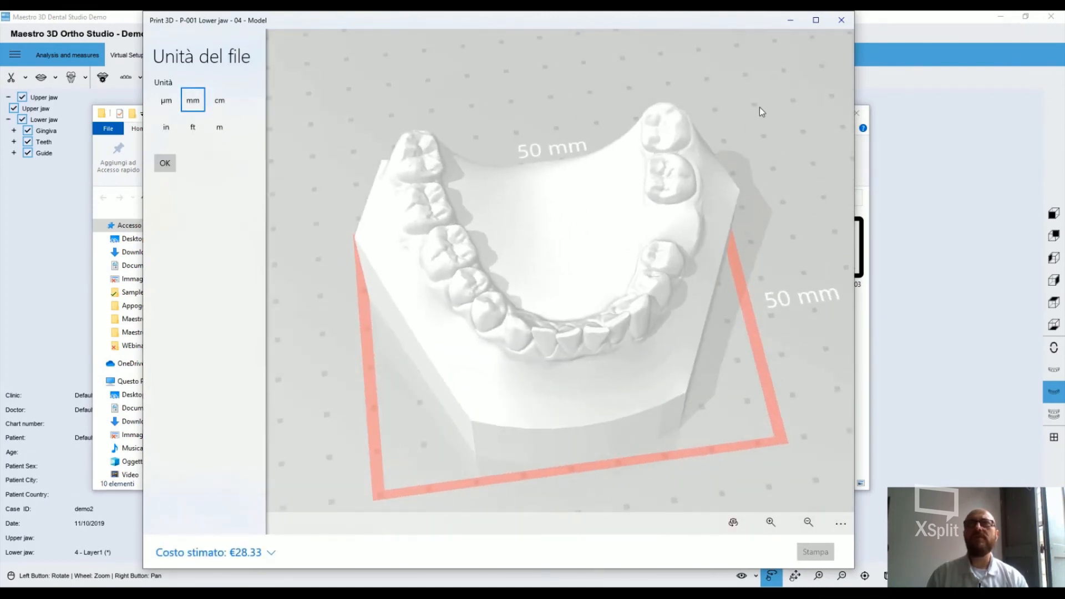
left_click(845, 26)
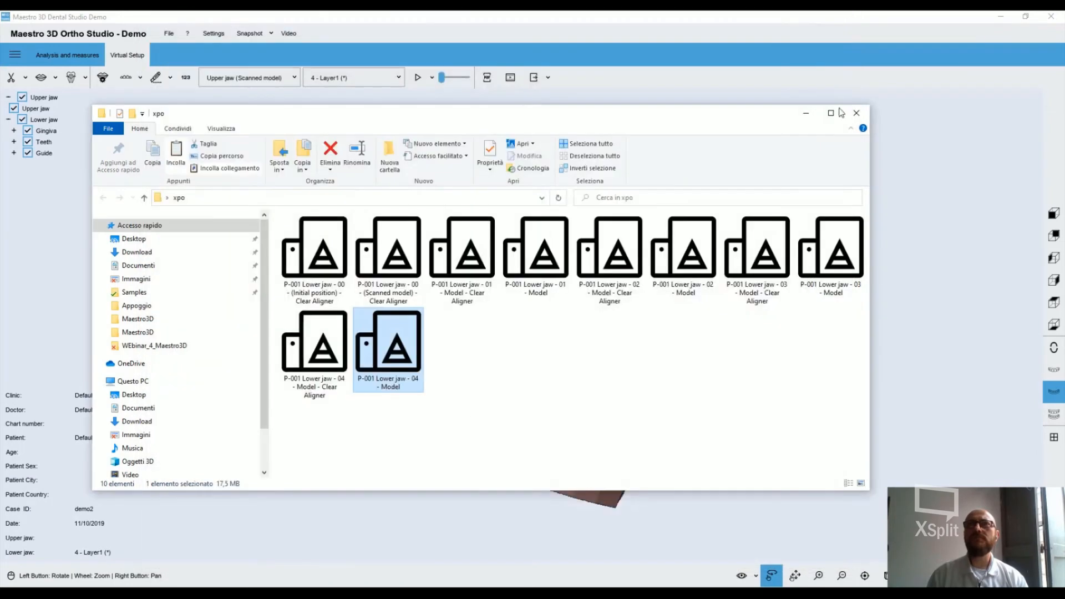
left_click(807, 114)
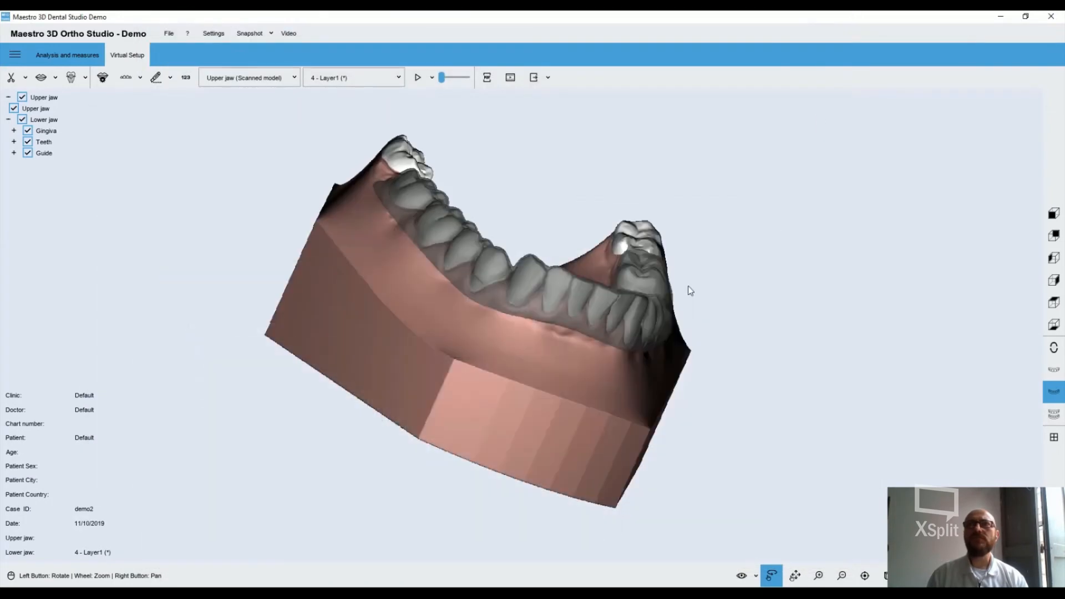
Export the dental model analysis report for the upper and lower jaws as a PDF named Default into the desktop folder xpo
left_click_drag(688, 286, 545, 350)
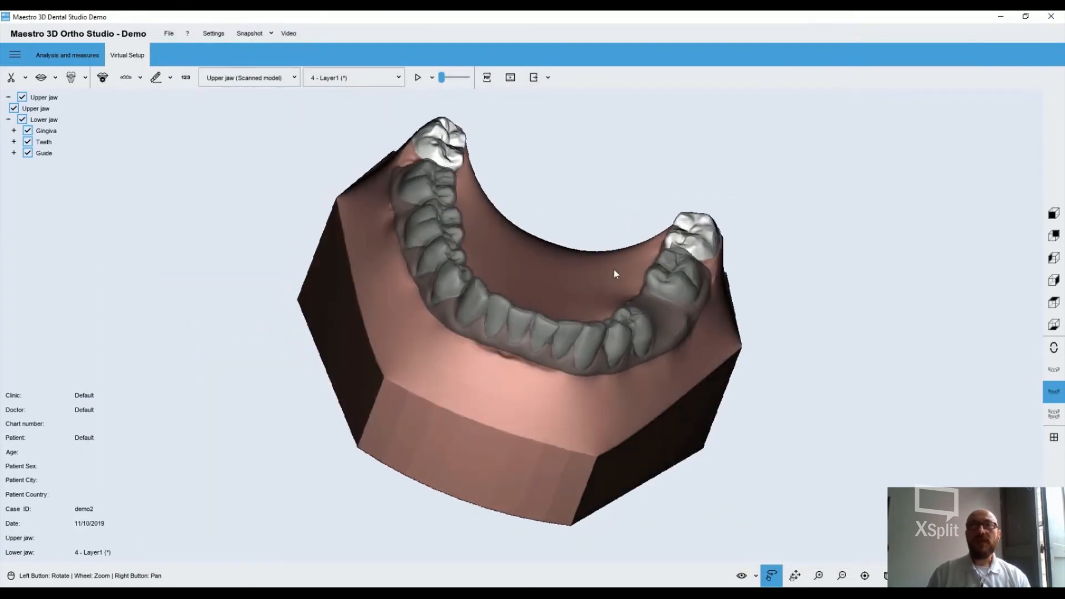
left_click(486, 79)
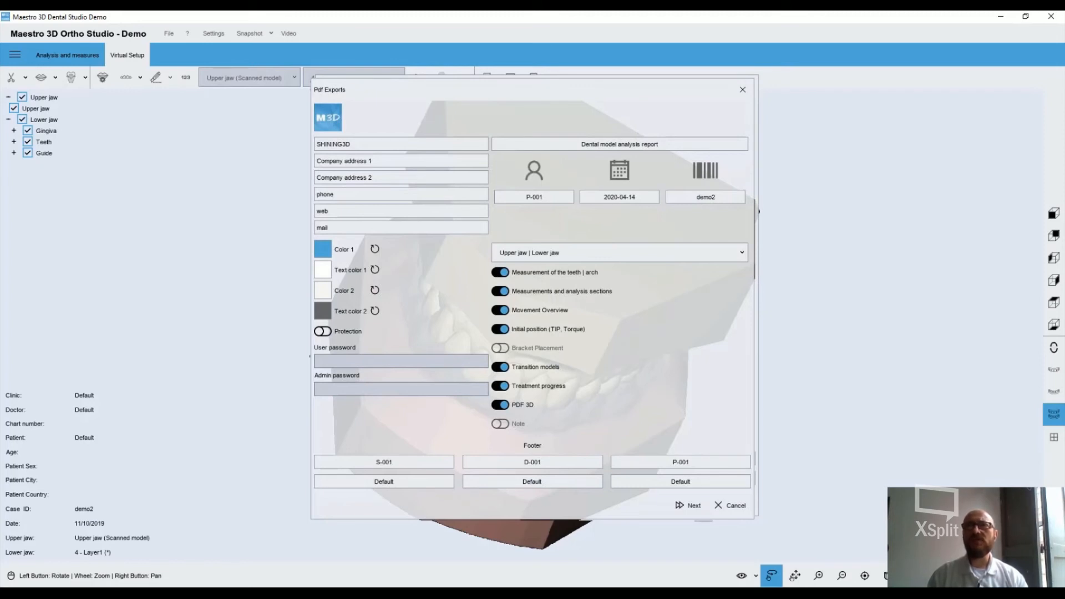
left_click(681, 504)
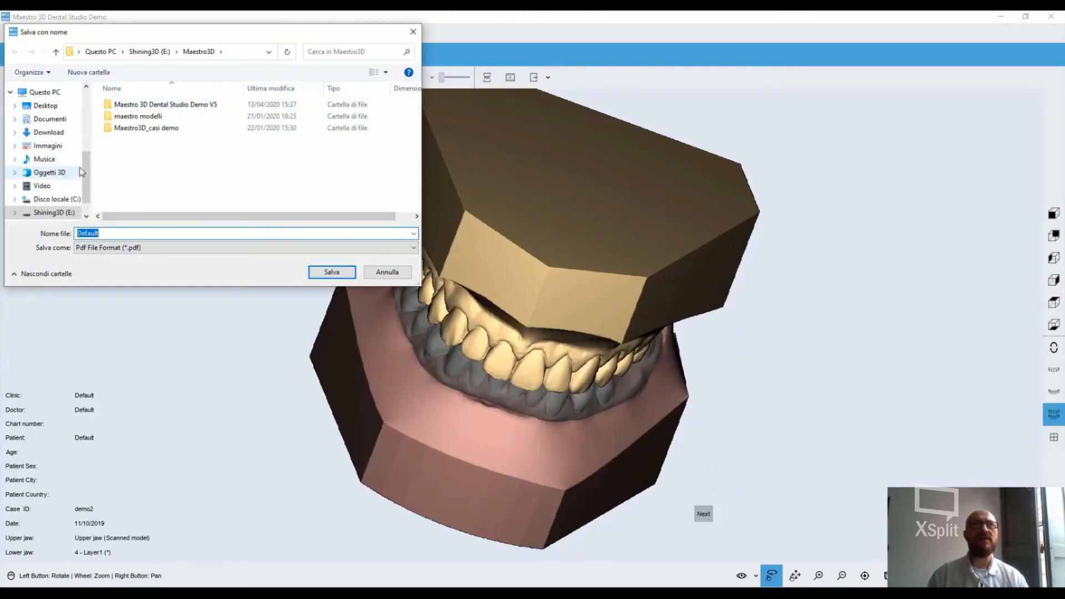
scroll(85, 184, "up", 5)
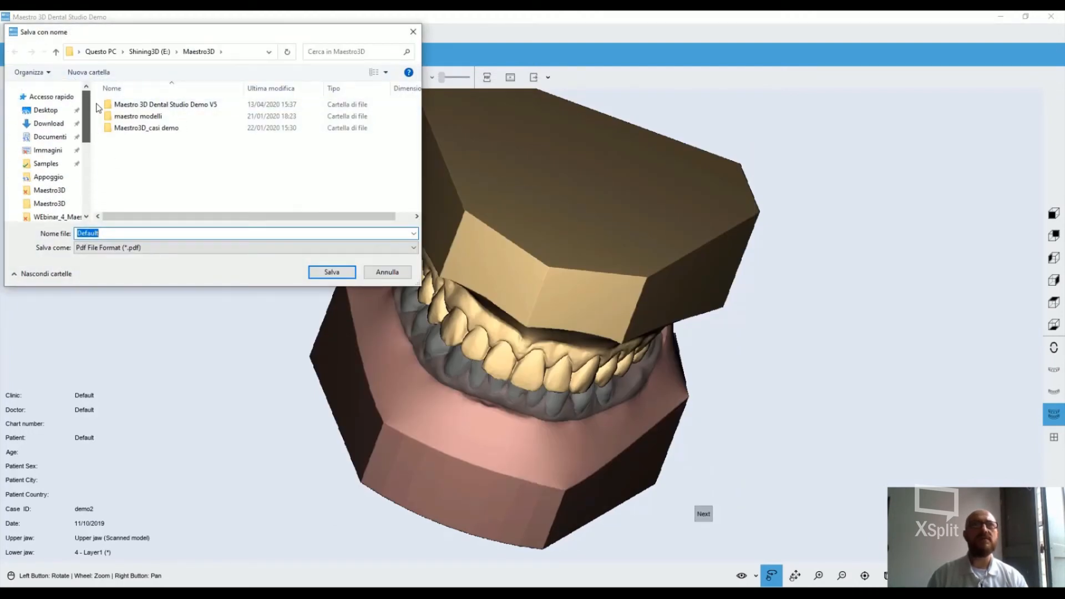
left_click(55, 111)
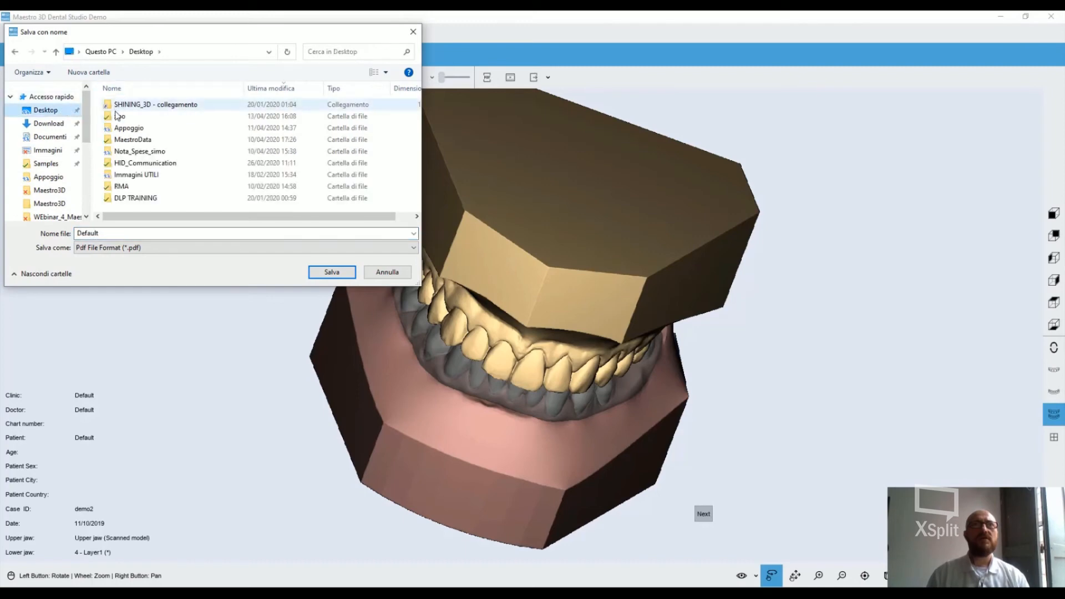
left_click(118, 117)
double_click(118, 117)
left_click(336, 272)
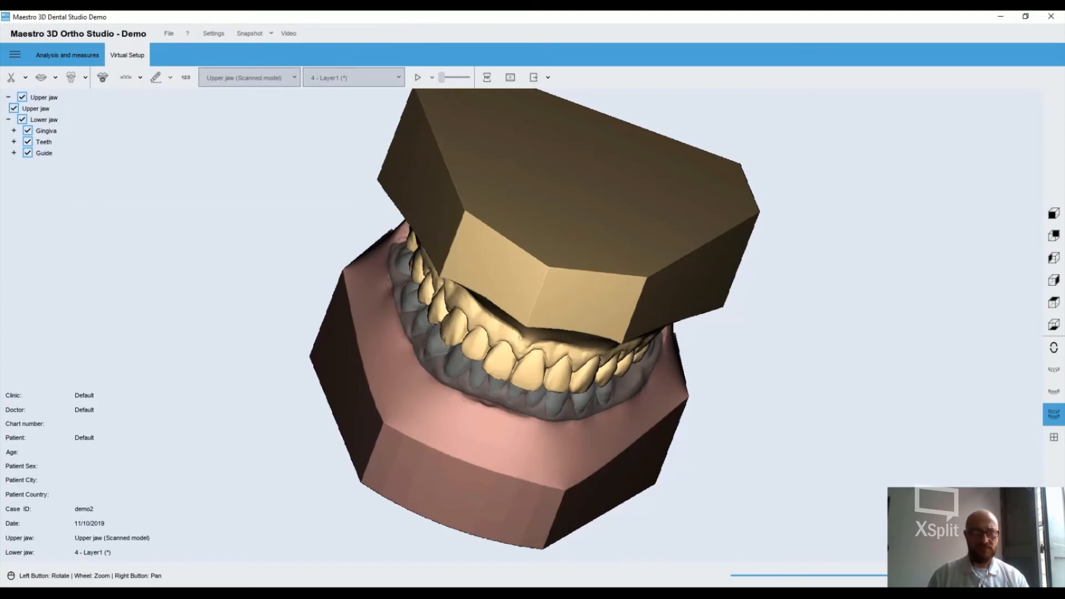
Switch to the xpo folder, open the Default PDF report in Adobe Acrobat Reader and examine the model views on its first page
key("alt+Tab")
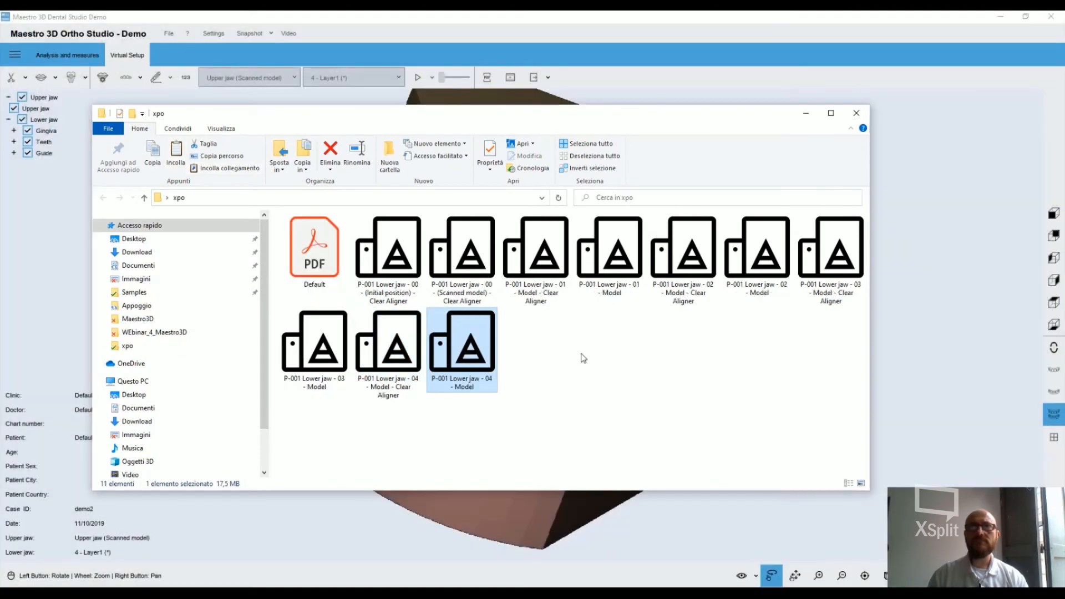
double_click(327, 244)
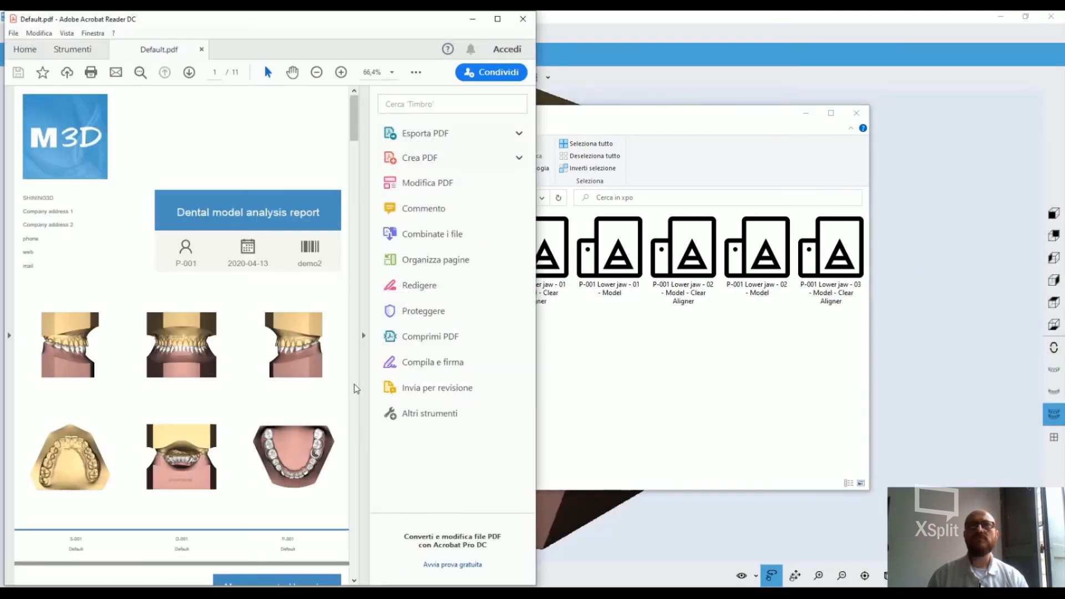
left_click(497, 19)
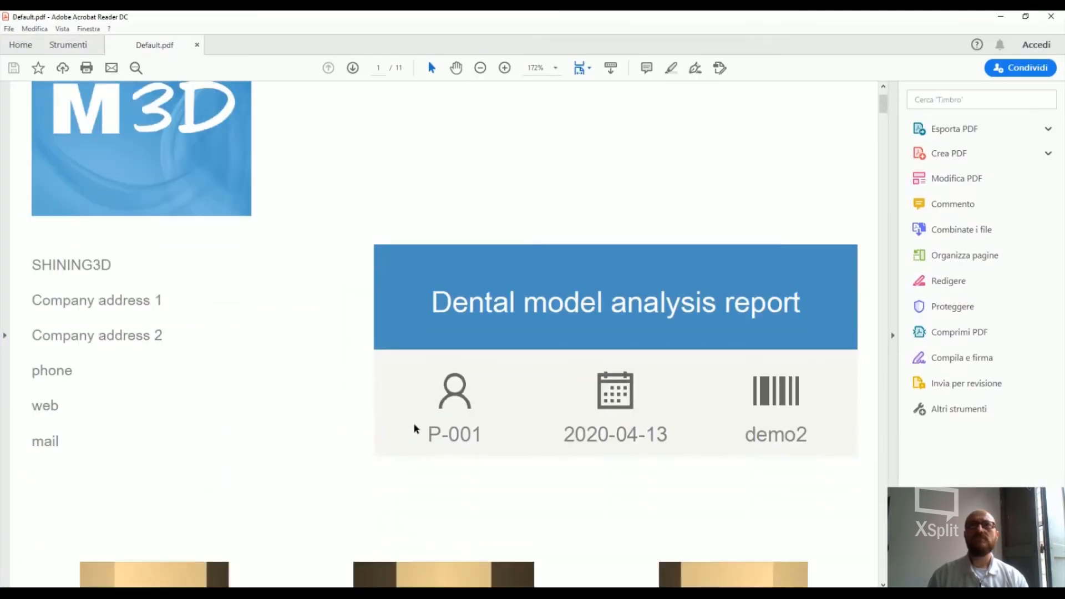
scroll(417, 432, "down", 15)
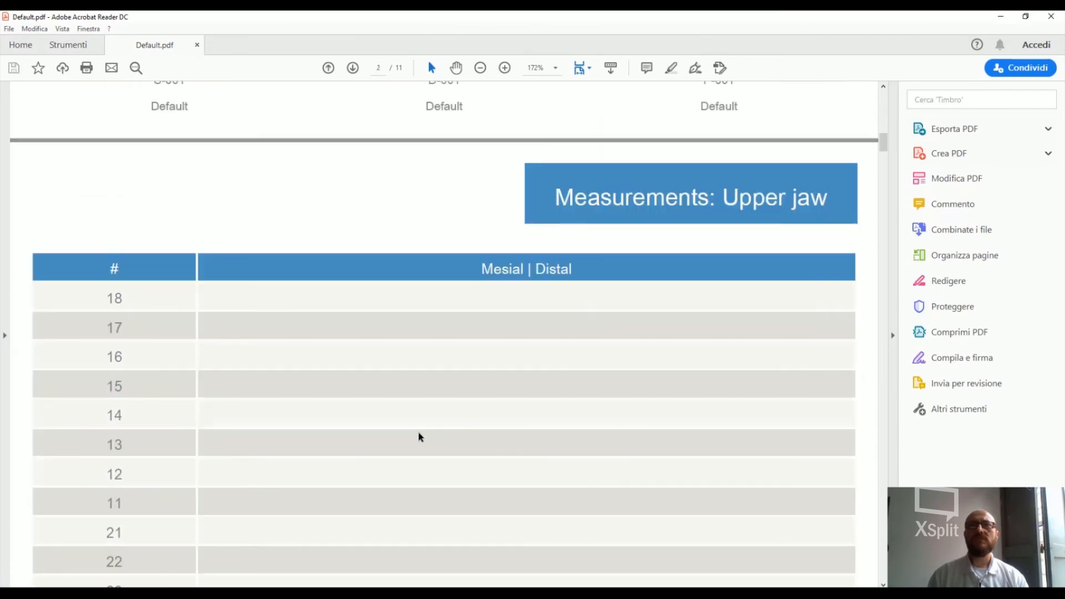
scroll(419, 436, "down", 4)
scroll(417, 433, "up", 10)
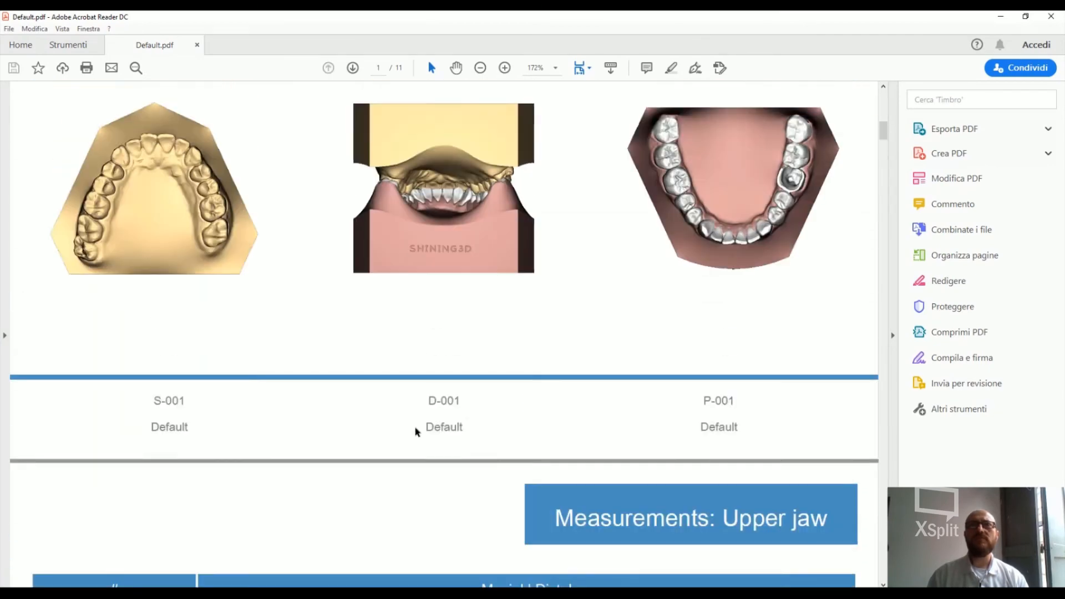
scroll(417, 431, "up", 6)
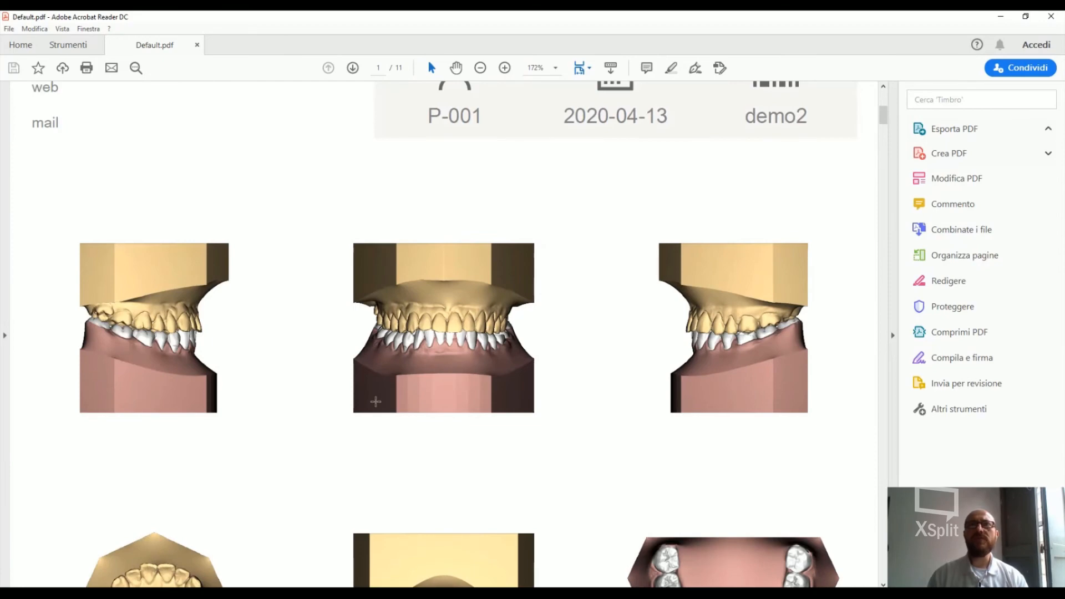
Examine the report's mesial-distal tooth measurements for the upper and lower jaws, the Bolton analysis and the lower jaw length
scroll(377, 400, "down", 10)
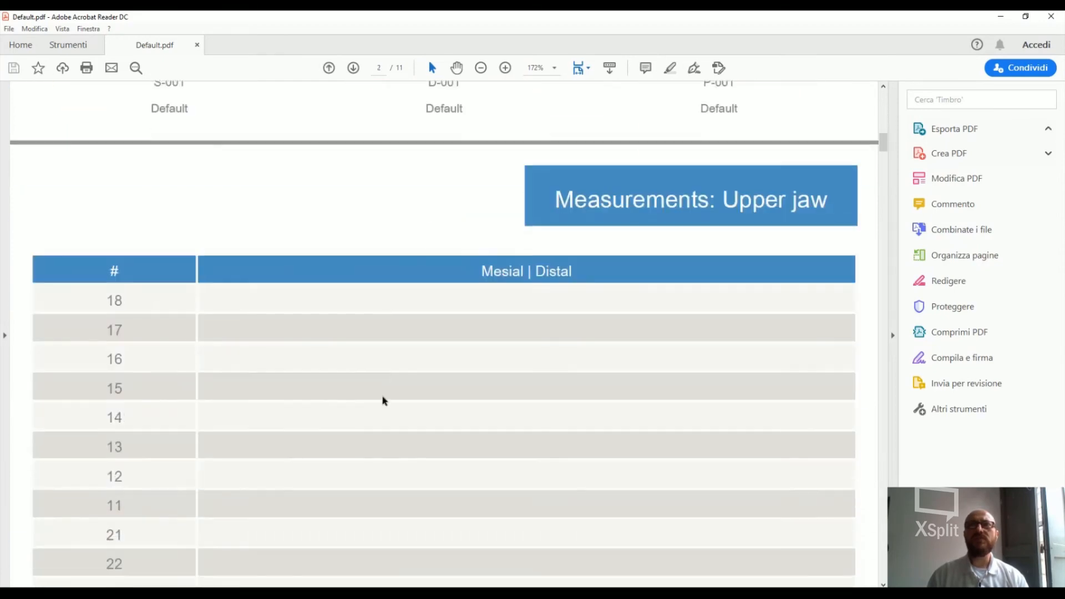
scroll(381, 400, "down", 15)
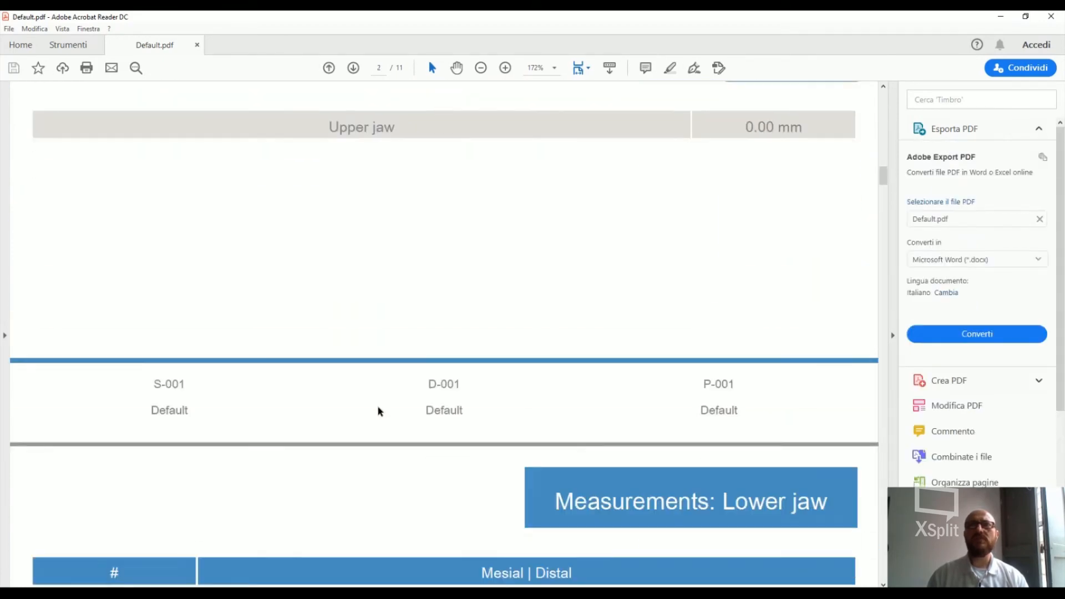
scroll(368, 404, "down", 12)
scroll(369, 402, "up", 4)
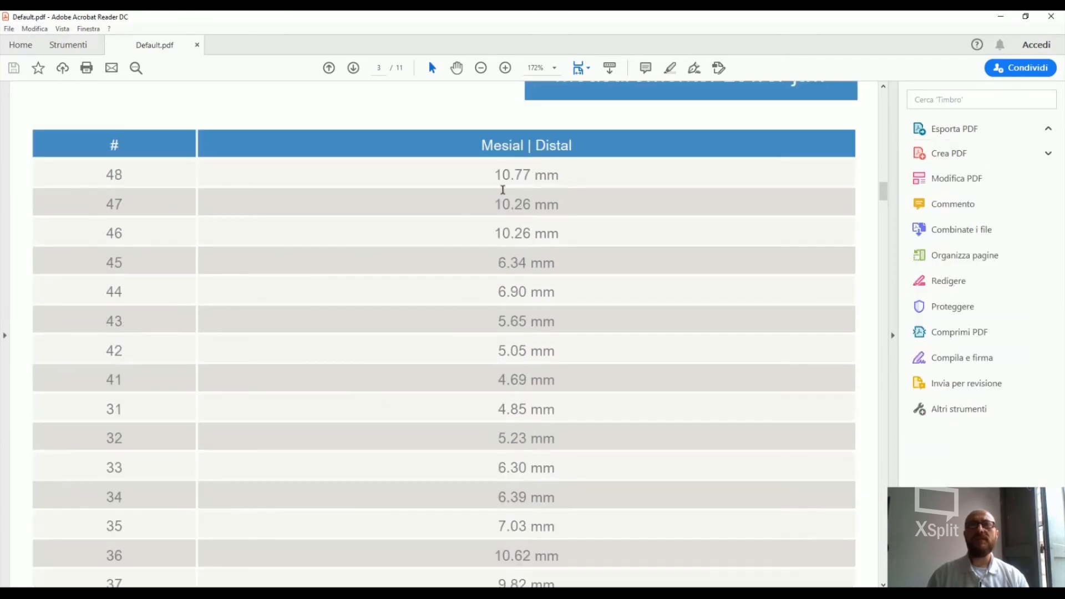
scroll(335, 302, "down", 8)
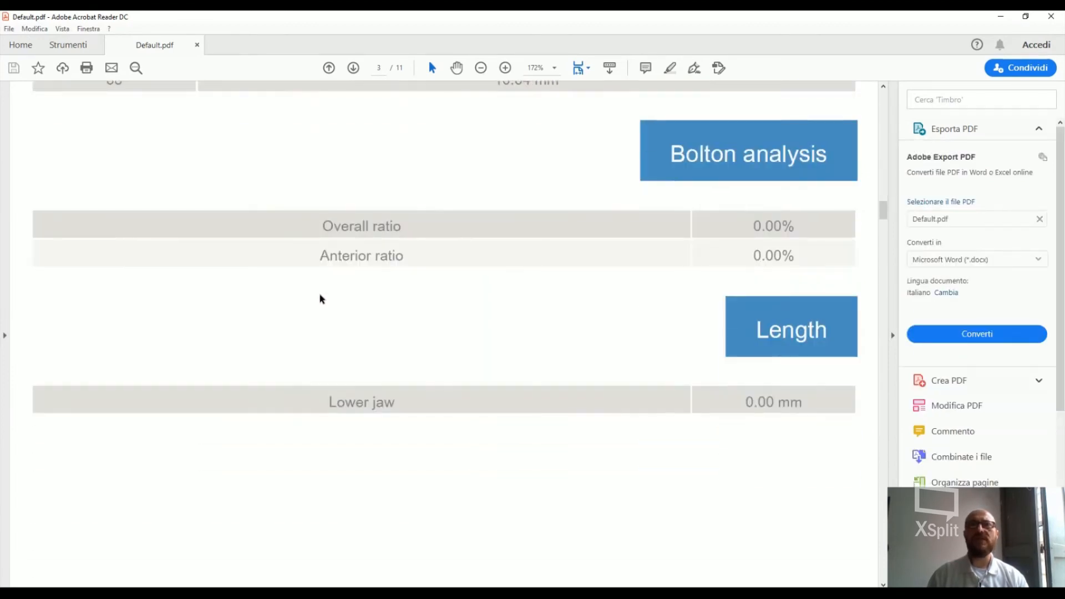
Examine the report's lower jaw movement tables and the extraction diagram between Initial position and Layer1
scroll(313, 300, "down", 20)
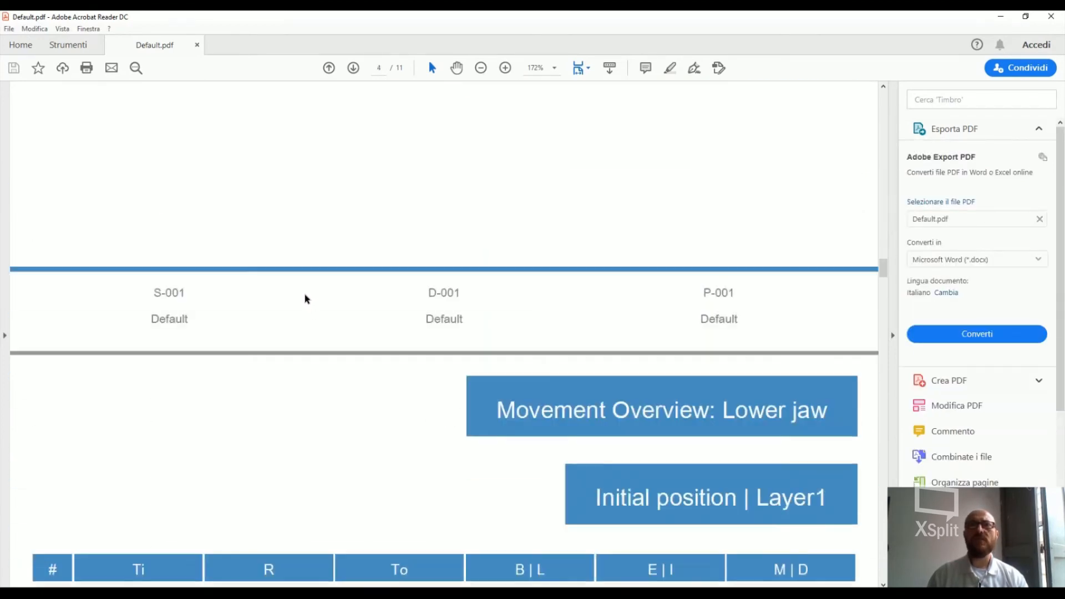
scroll(306, 299, "down", 5)
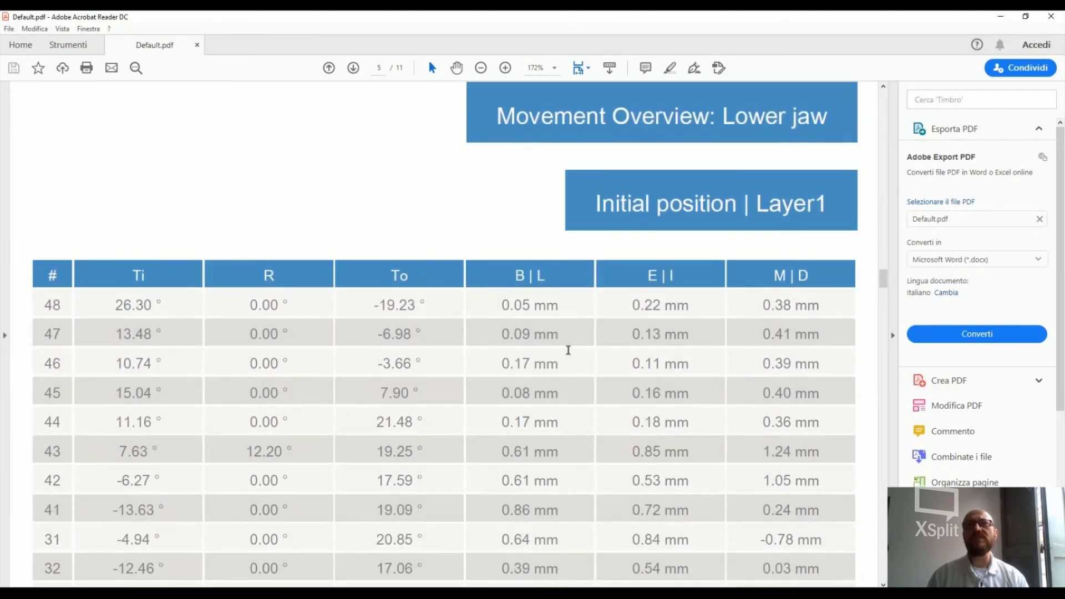
scroll(533, 330, "down", 6)
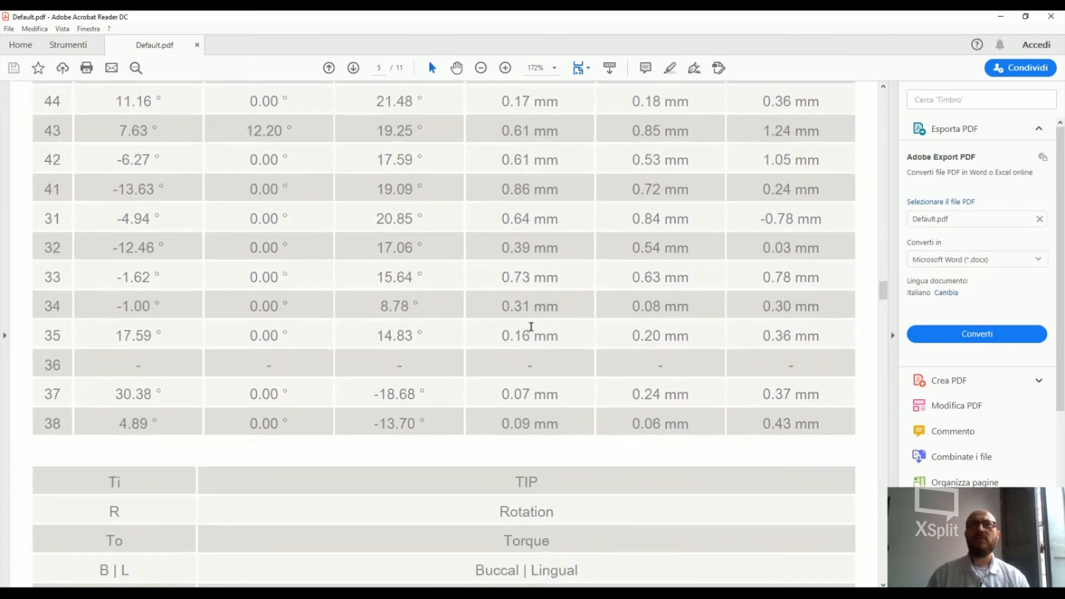
scroll(531, 327, "down", 18)
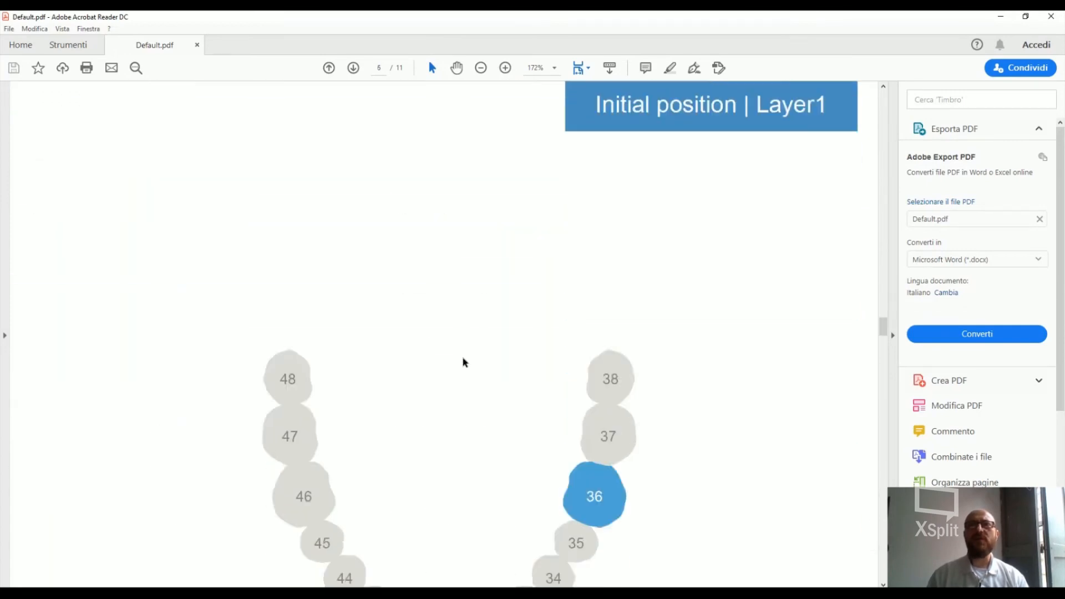
scroll(466, 364, "down", 4)
scroll(551, 300, "up", 9)
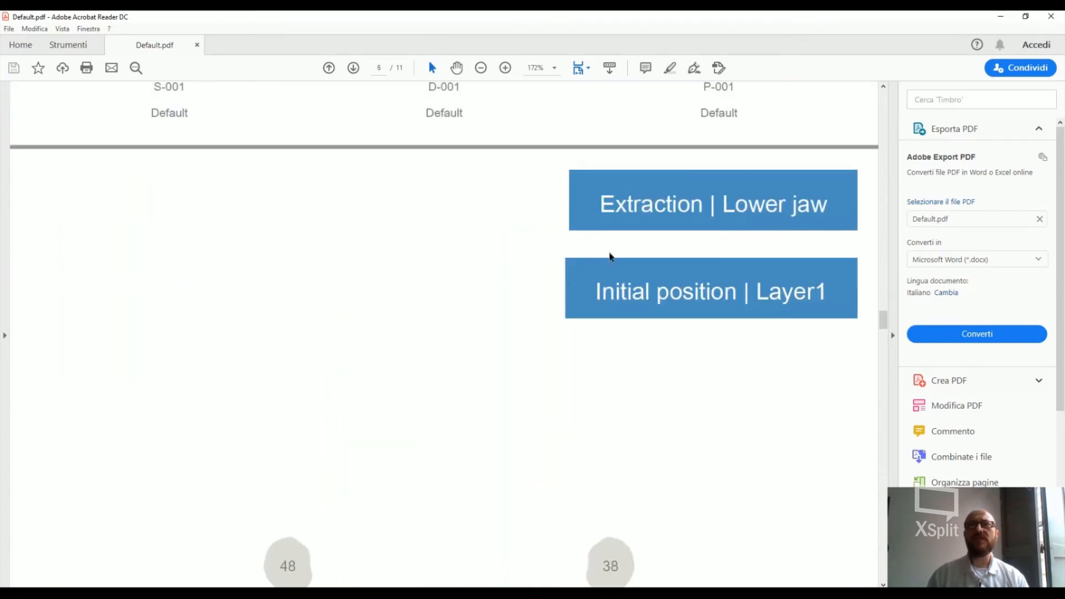
scroll(459, 377, "down", 12)
scroll(458, 391, "down", 12)
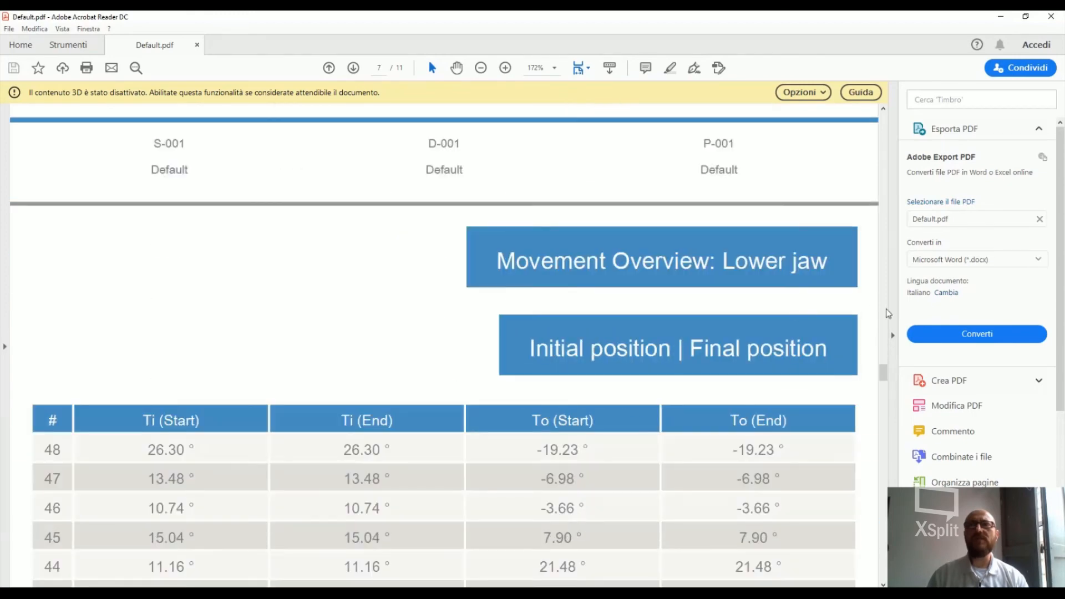
Mark the report as always trusted to enable the 3D content on page 11, and inspect the jaw model there from an angle
left_click_drag(886, 378, 894, 553)
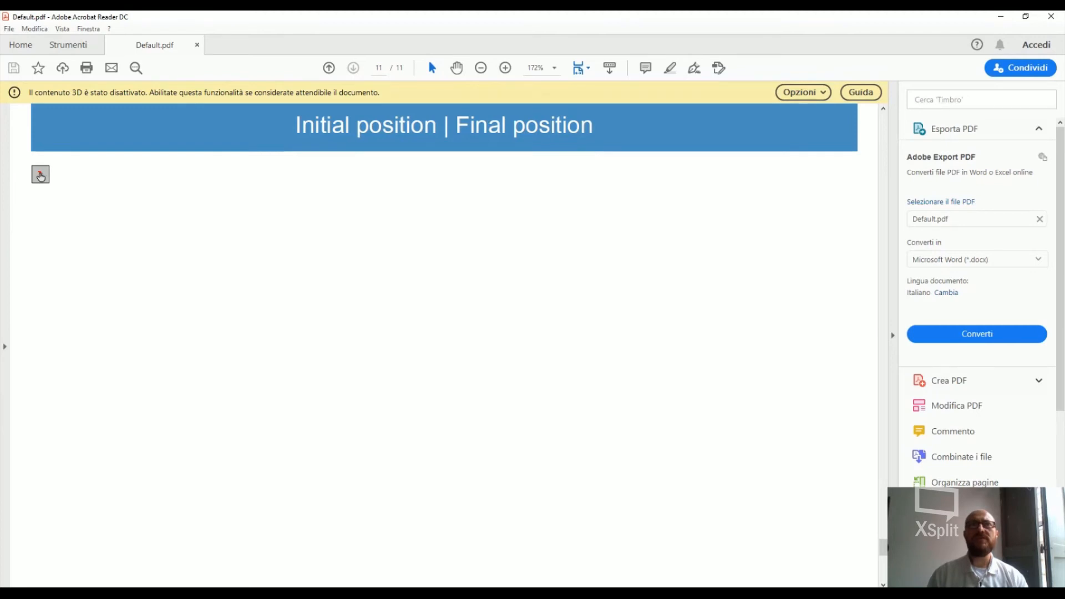
left_click(809, 92)
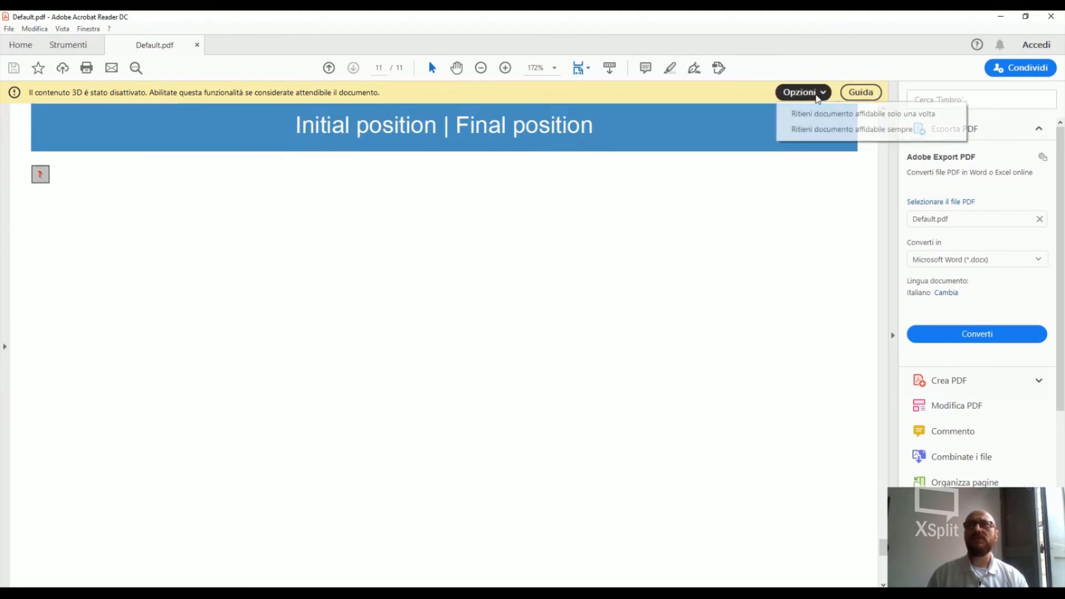
left_click(830, 131)
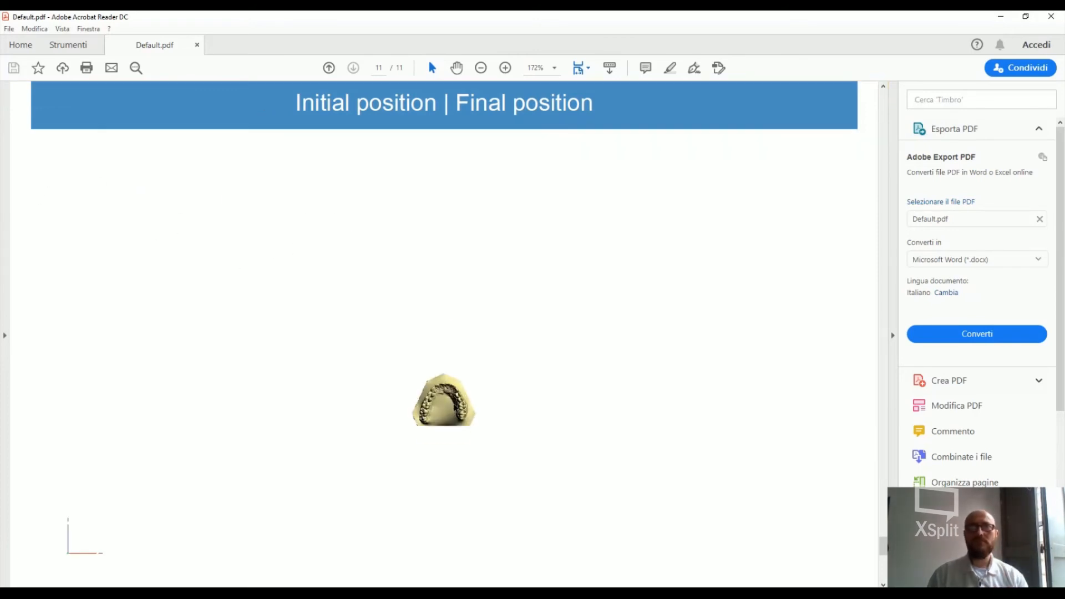
scroll(463, 372, "up", 3)
left_click_drag(463, 373, 391, 361)
mouse_move(468, 401)
left_mouse_down()
mouse_move(511, 420)
mouse_move(458, 400)
left_mouse_up()
scroll(454, 405, "down", 1)
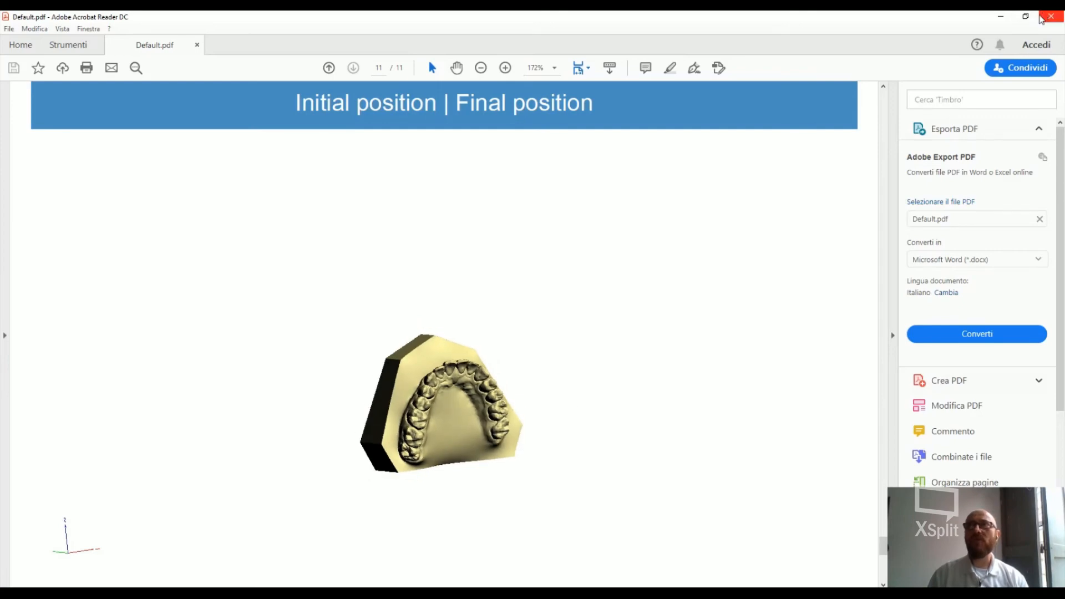
Close the PDF report and the xpo folder window, and dismiss the saved-file message in Maestro 3D Ortho Studio
left_click(1051, 19)
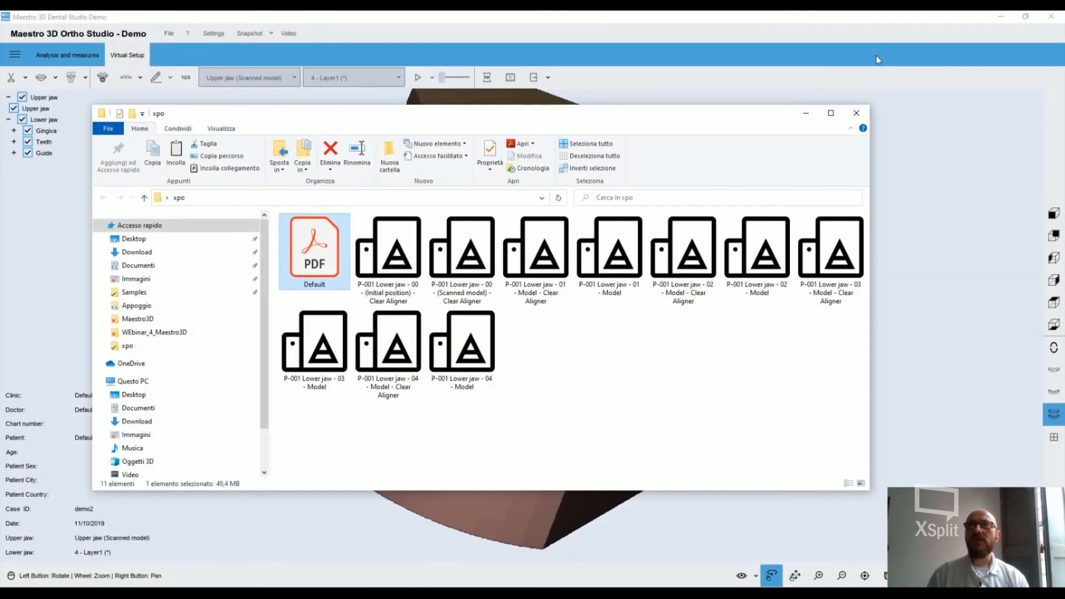
left_click(864, 106)
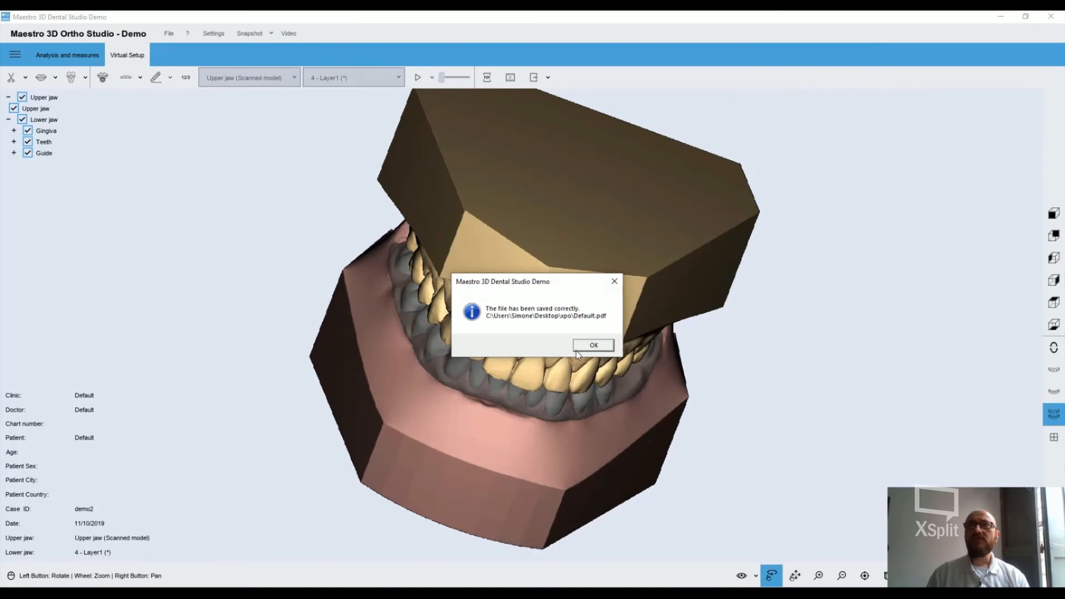
left_click(593, 345)
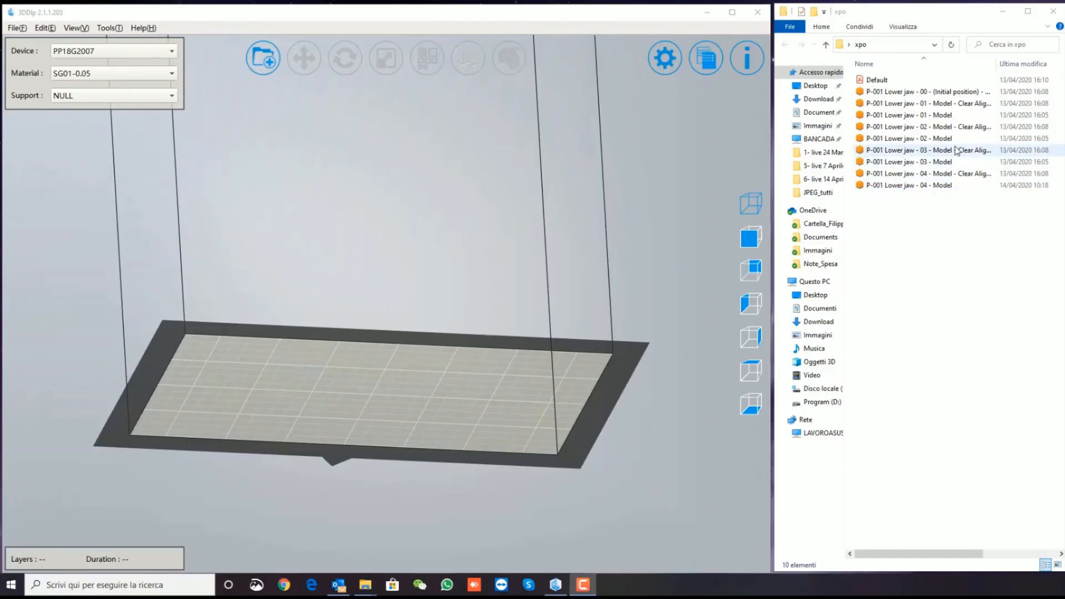
In 3DDlp, import the lower jaw Clear Aligner models 01 to 04 from the xpo folder together and repair their model errors
left_click(943, 103)
left_click(943, 126, "ctrl")
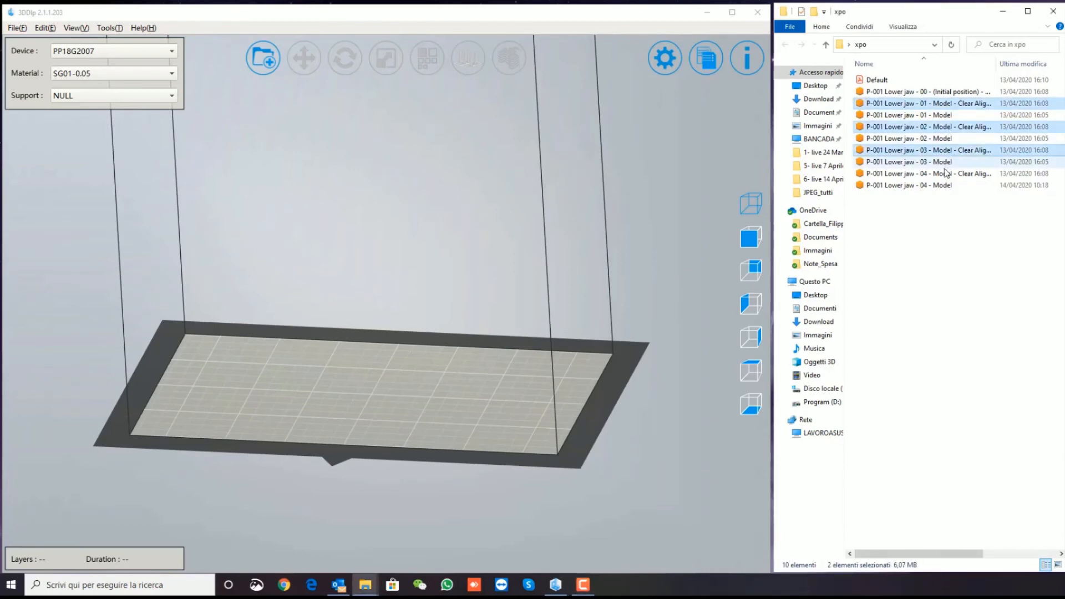
left_click(945, 173, "ctrl")
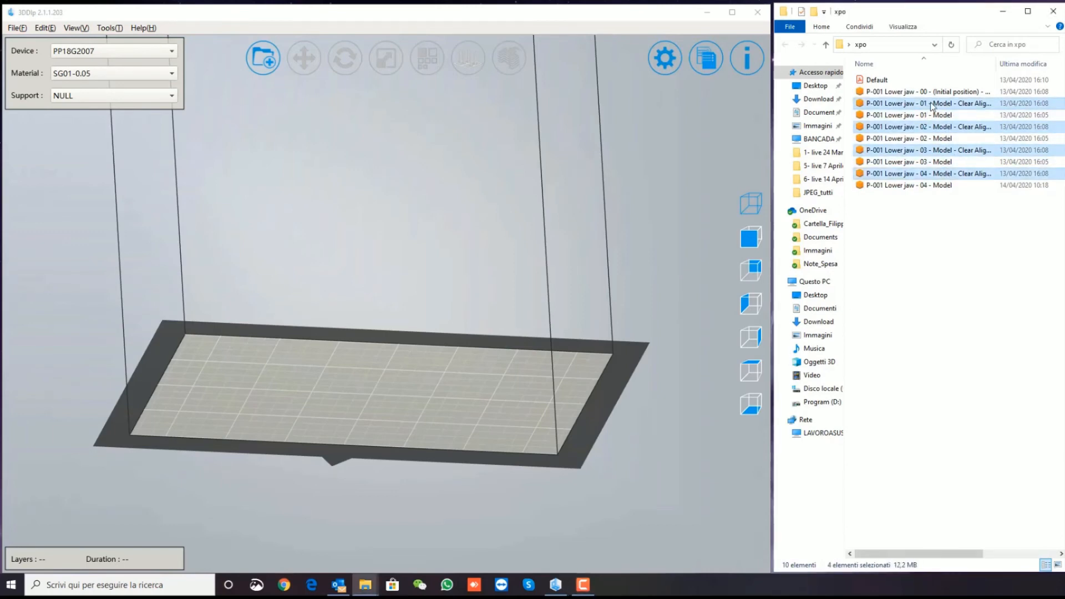
left_click_drag(932, 106, 377, 338)
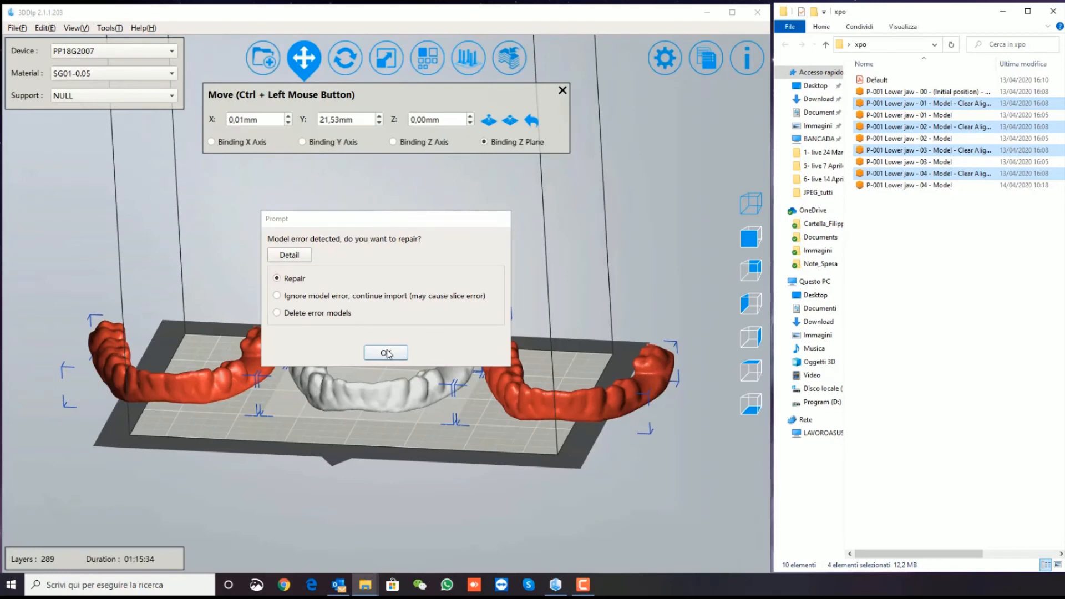
left_click(386, 353)
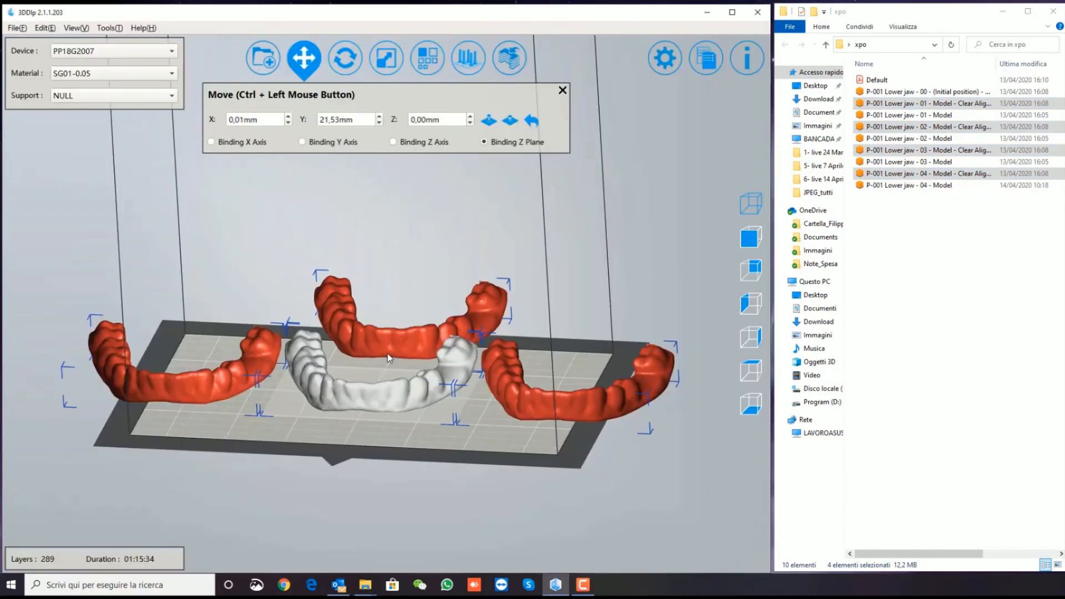
left_click_drag(387, 354, 446, 303)
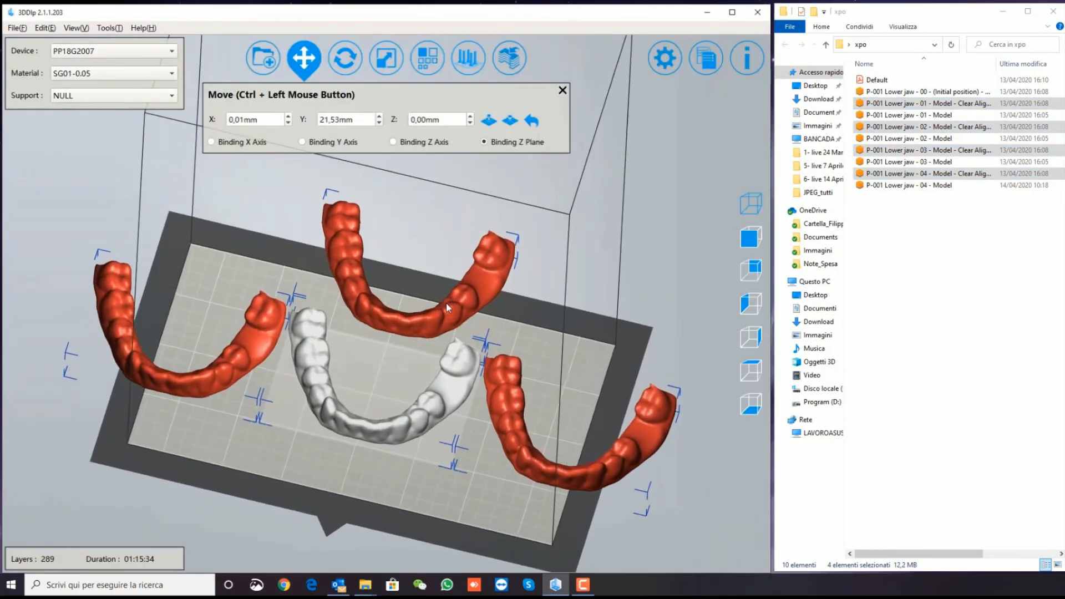
left_click_drag(268, 446, 548, 352)
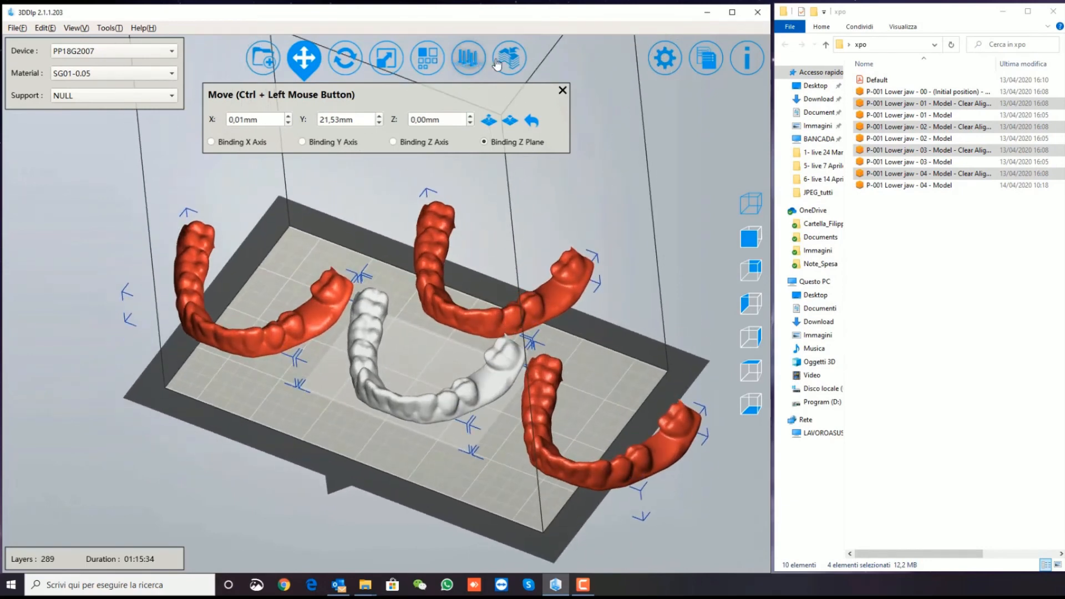
Arrange the four aligners on the build plate with Intelligent Composition at 1.00 mm spacing and level 1
left_click(427, 57)
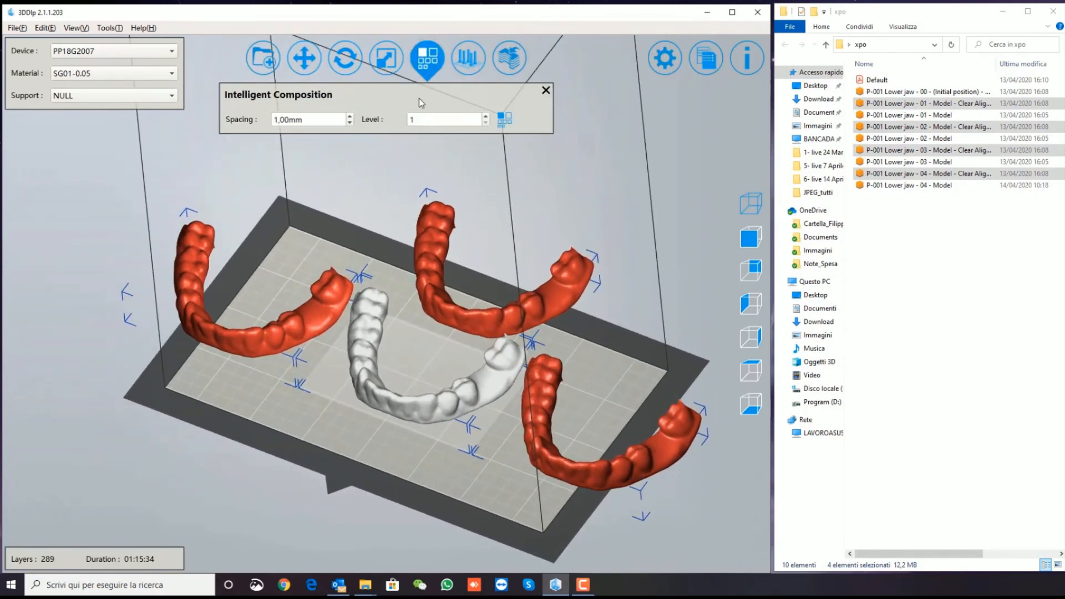
left_click(503, 119)
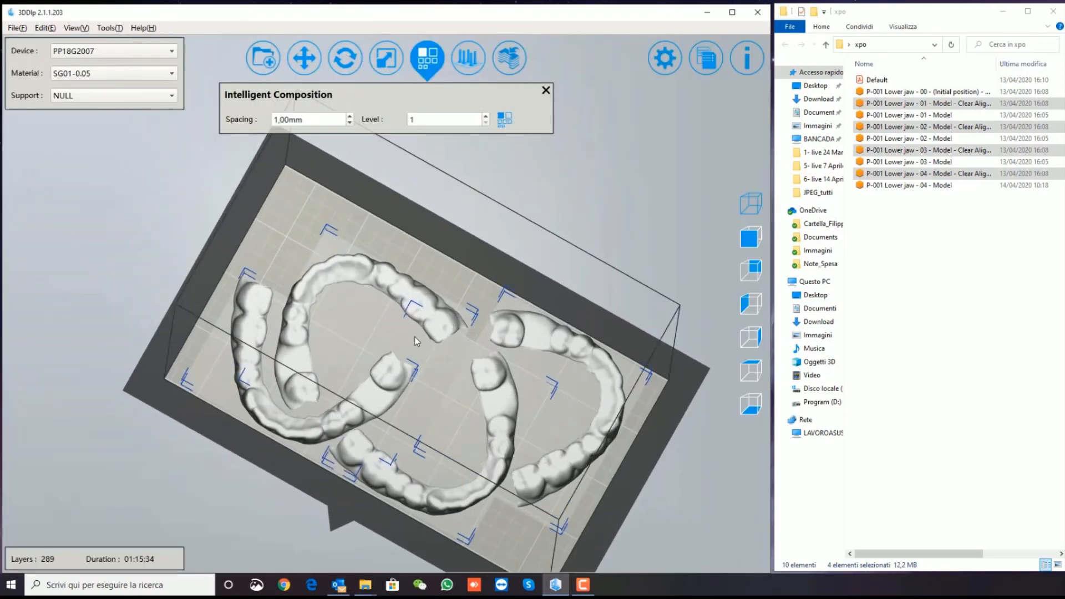
middle_click_drag(415, 336, 426, 218)
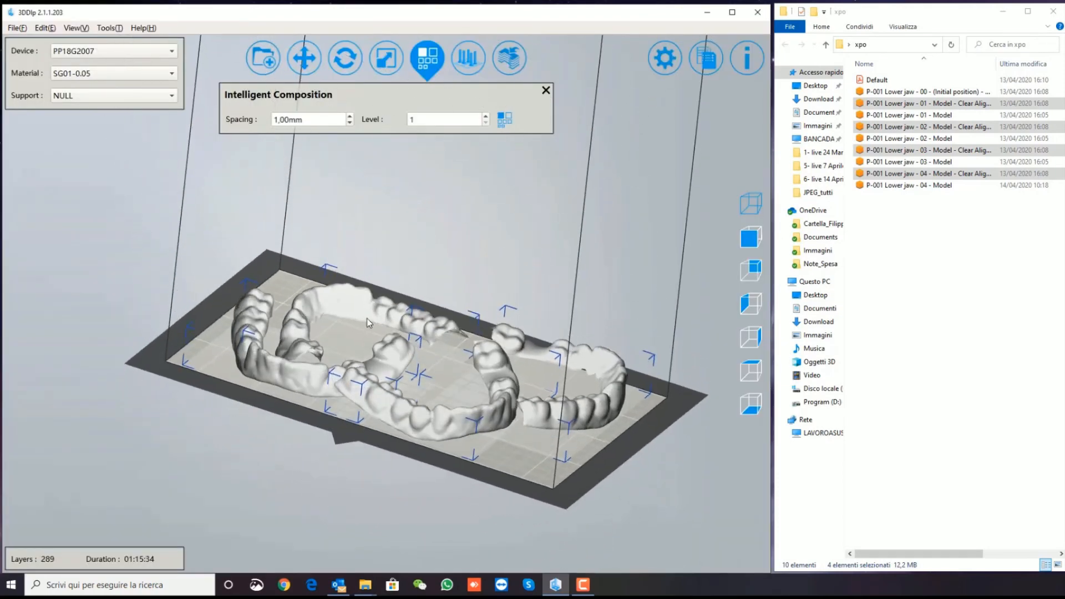
Rotate the four aligners about the X axis to turn them upside down on the build plate
left_click(344, 57)
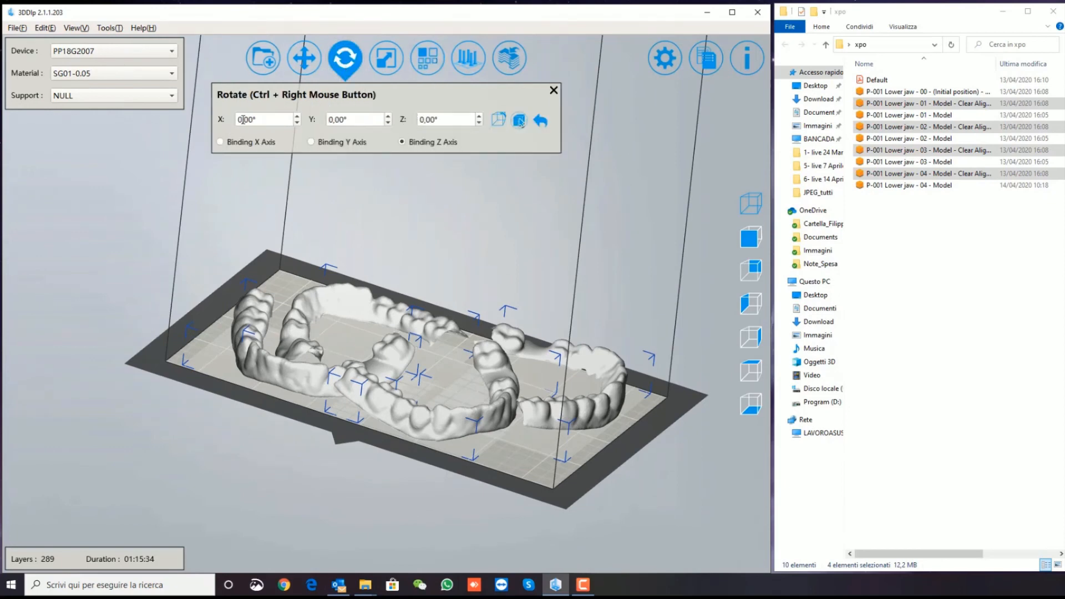
left_click_drag(243, 120, 237, 127)
key("Return")
right_click_drag(339, 252, 341, 388)
left_click(553, 90)
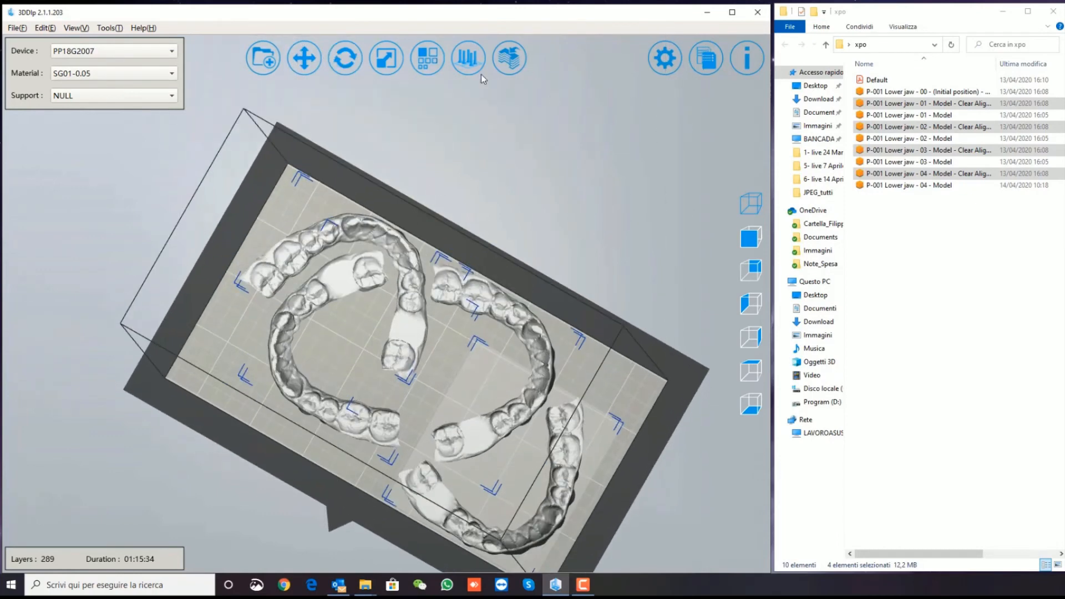
Rearrange the flipped aligners within the build plate using Intelligent Composition at 1.00 mm spacing and level 1
left_click(427, 58)
left_click(506, 123)
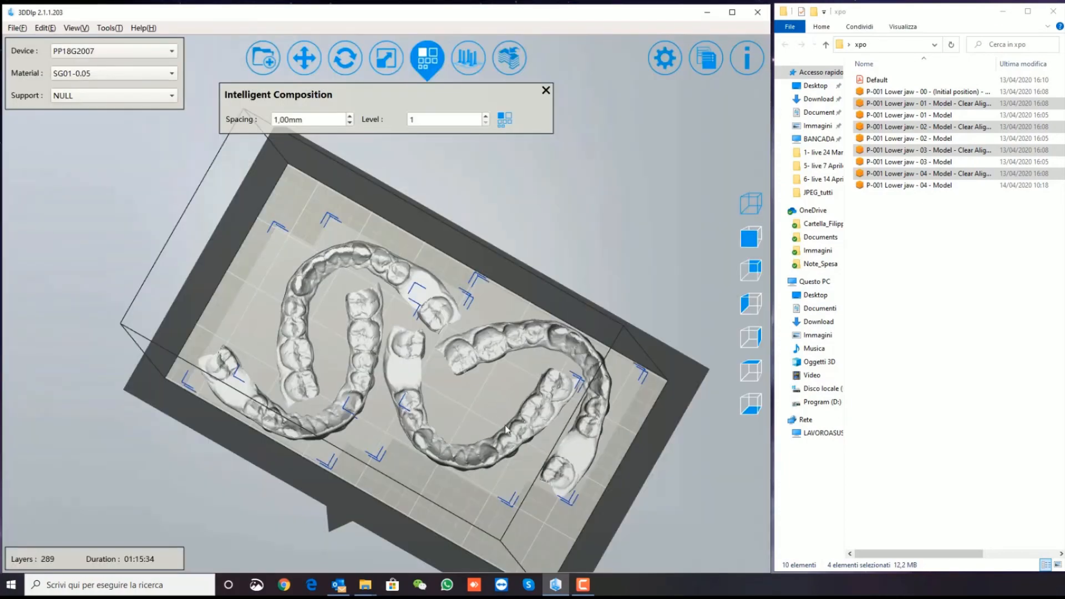
right_click_drag(504, 425, 441, 147)
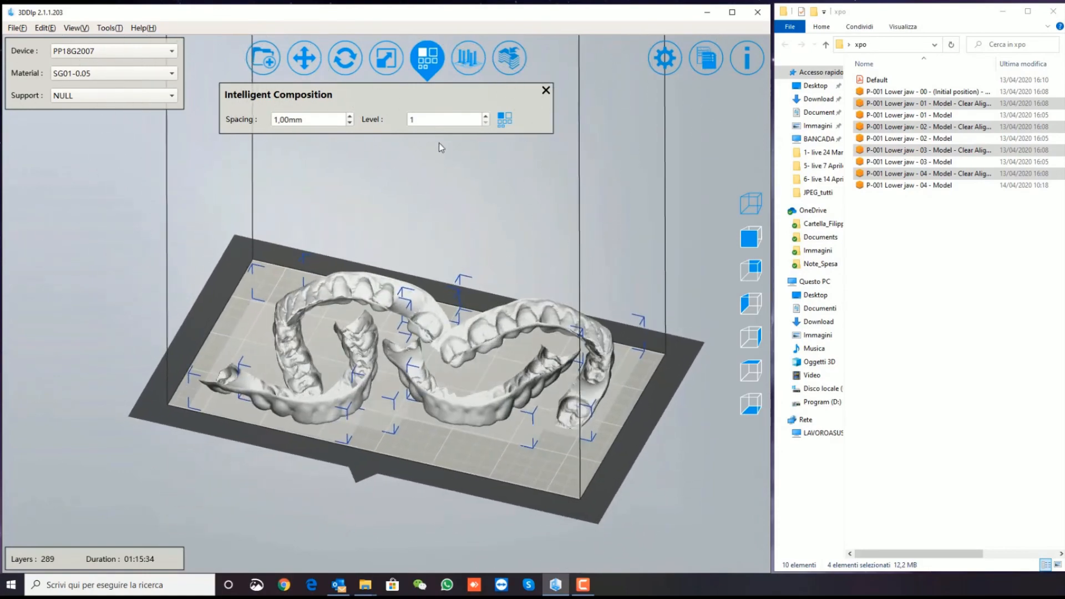
left_click(546, 91)
Set the custom support height to 3.50 mm, top radius to 0.26 mm and bottom radius to 0.55 mm
left_click(463, 69)
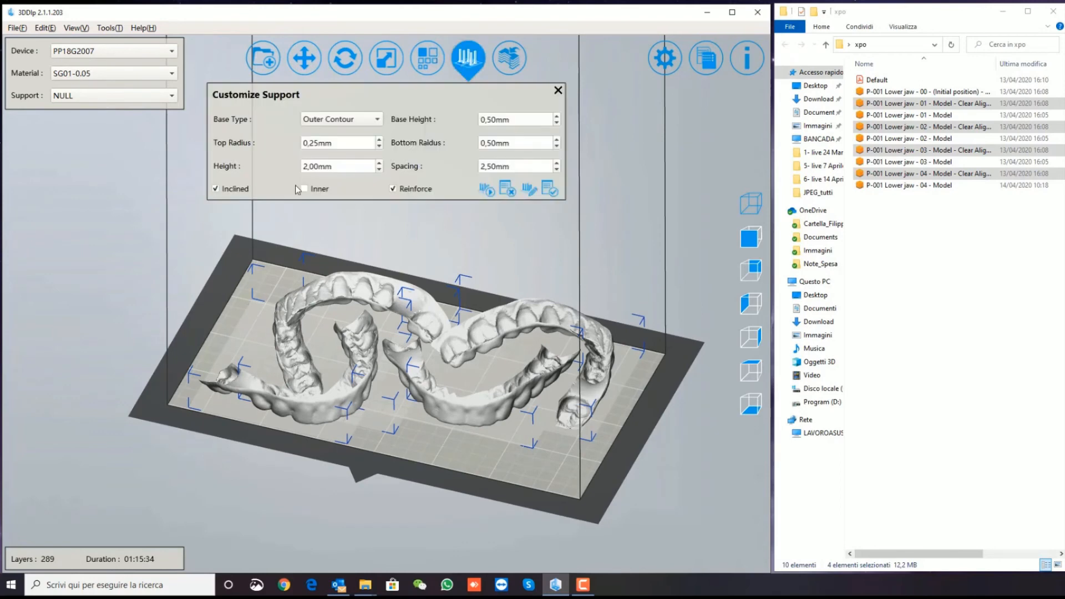
left_click(307, 166)
type("3")
left_click(379, 140)
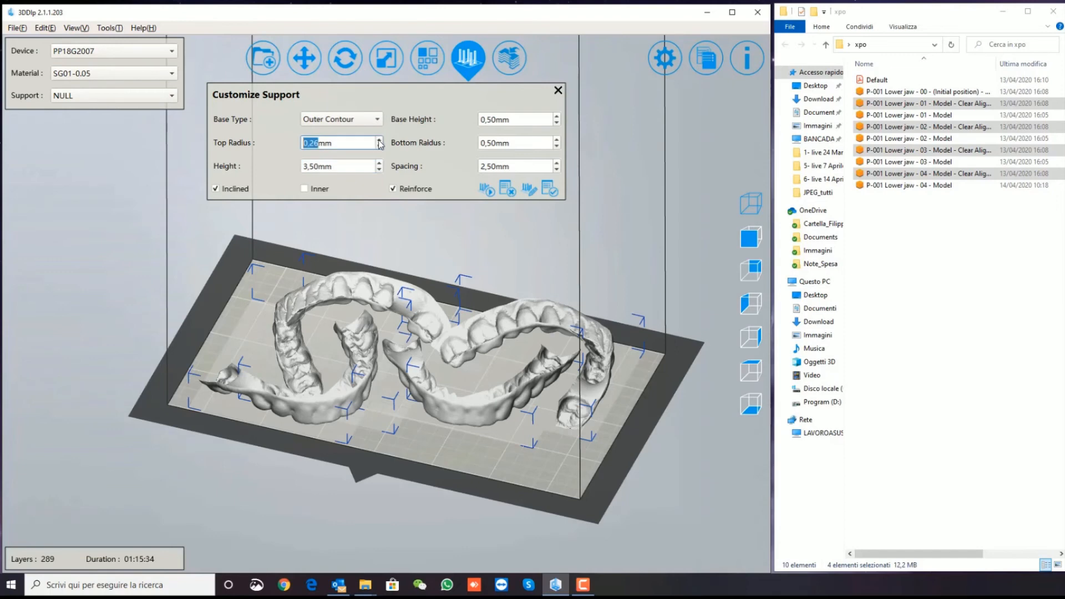
left_click(493, 142)
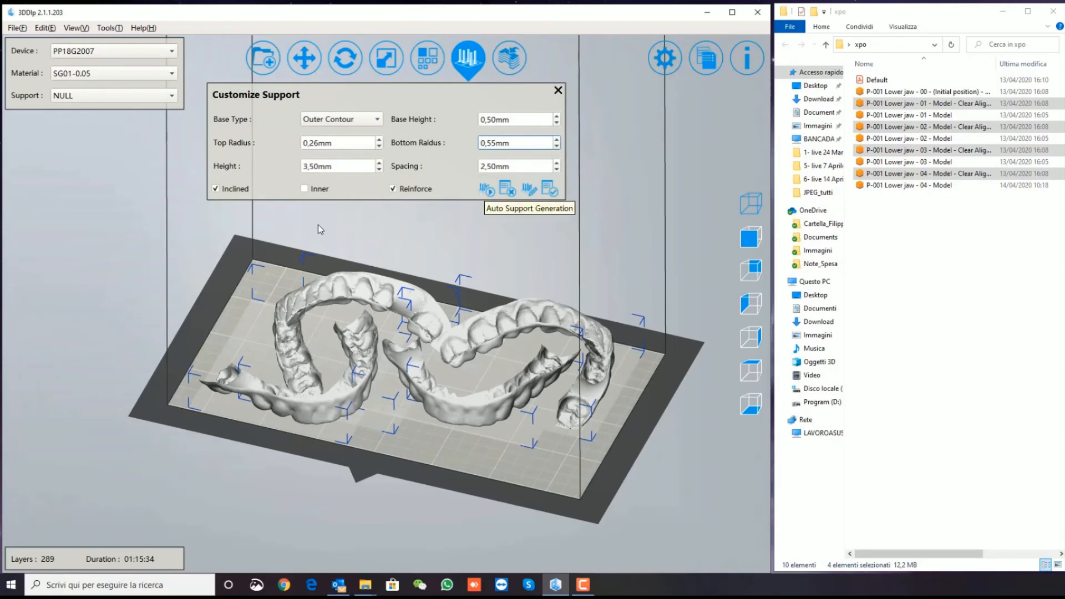
Disable support reinforcement, generate supports automatically for the four aligners and inspect them up close
left_click(396, 188)
left_click(484, 190)
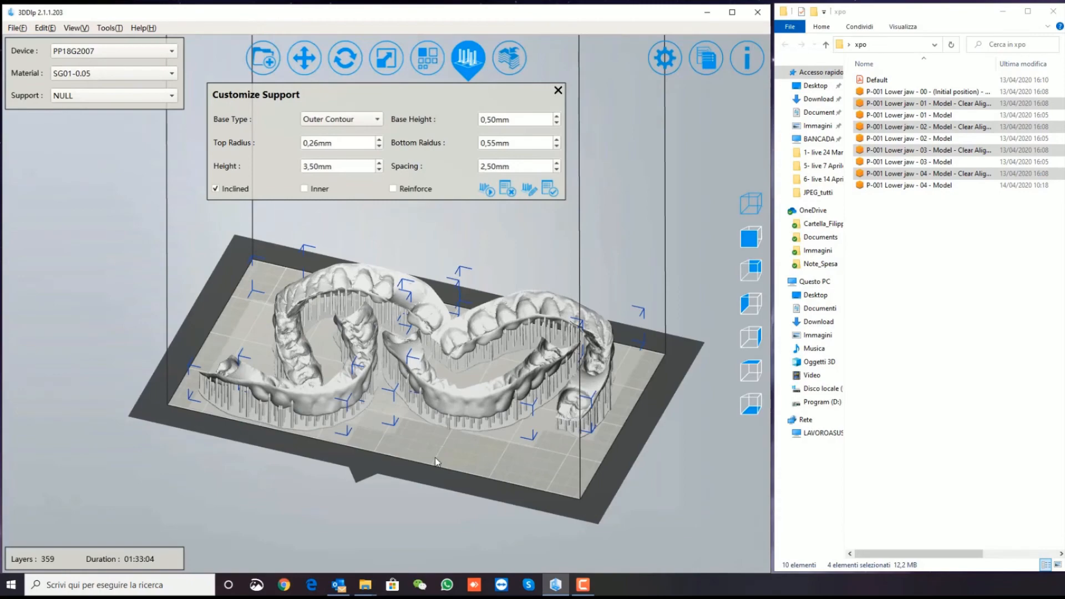
scroll(464, 416, "up", 3)
right_click_drag(421, 444, 336, 394)
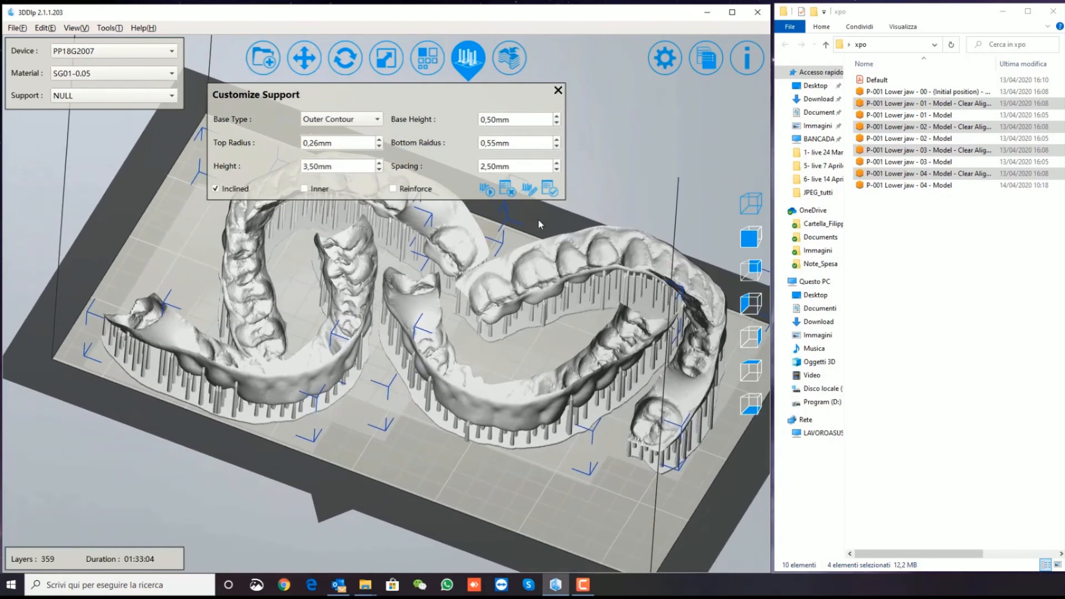
left_click(557, 90)
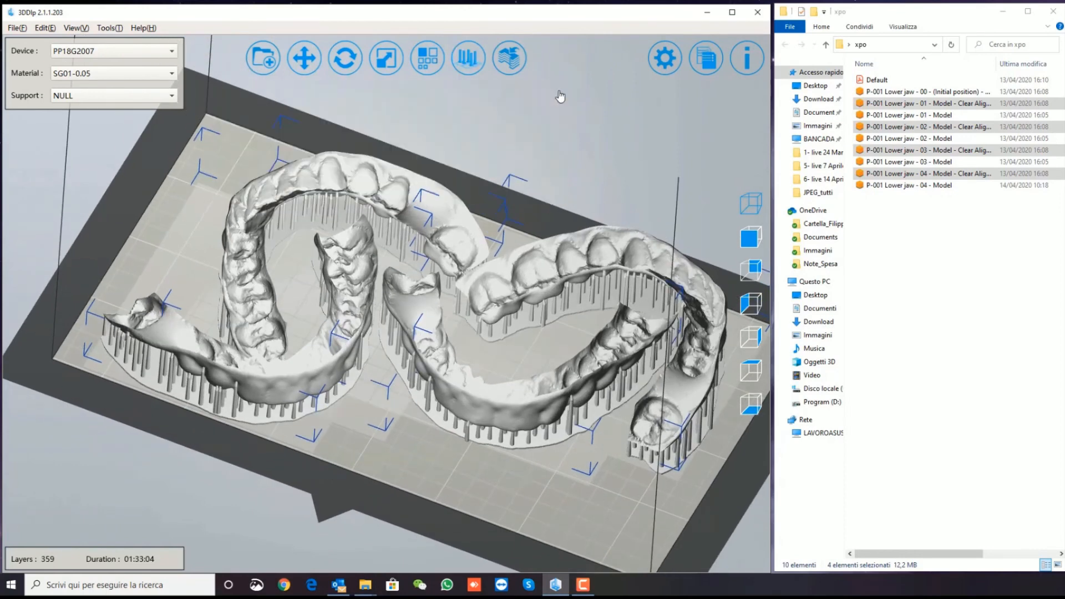
Slice the supported aligners and save the result as an slp2 slice file on the Desktop under the suggested name
left_click(510, 58)
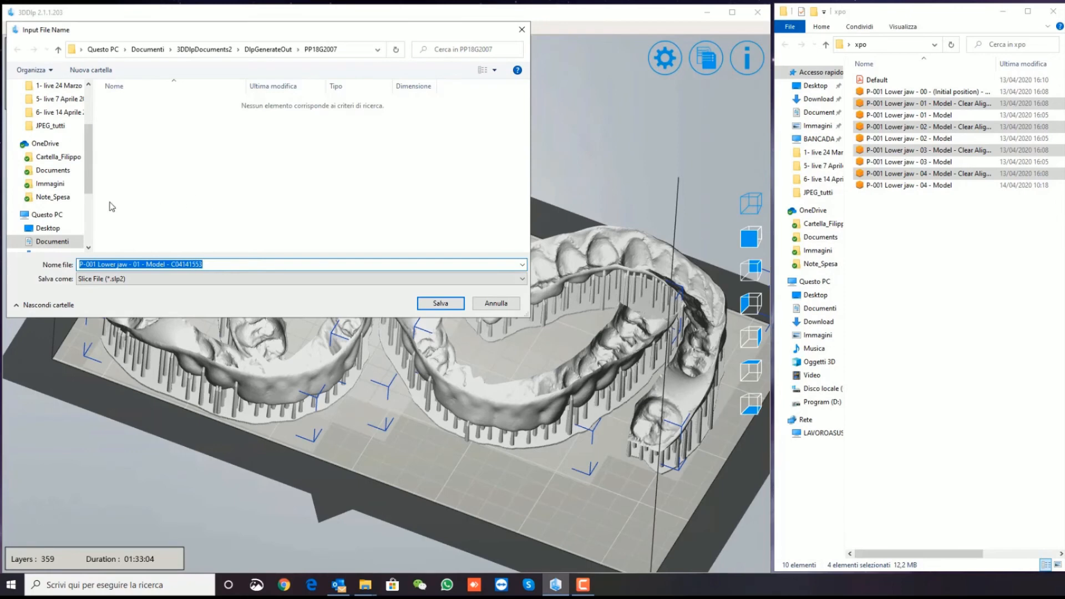
left_click(47, 228)
left_click(452, 305)
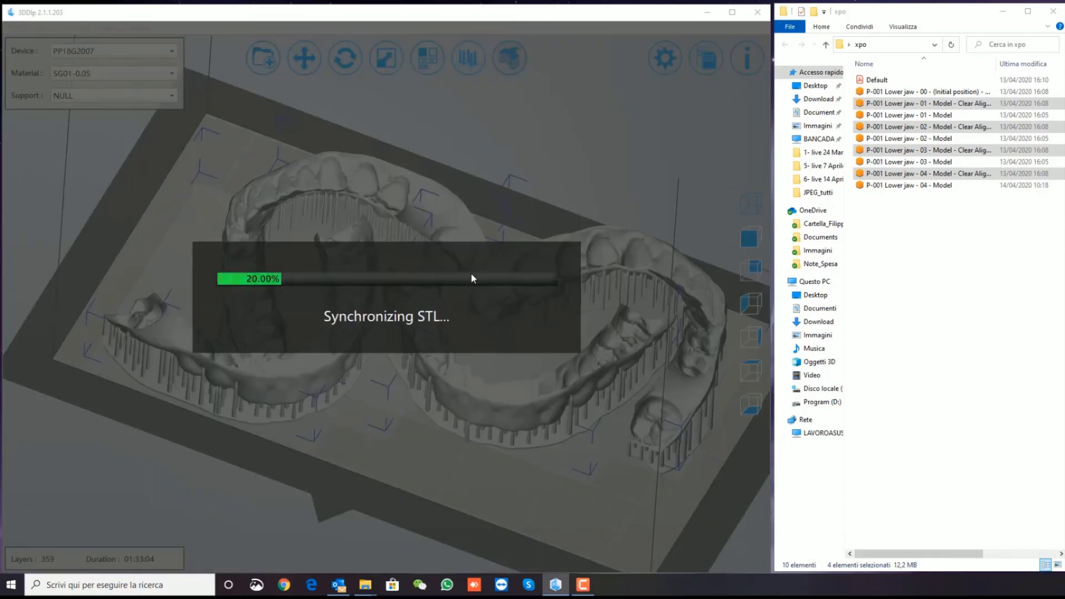